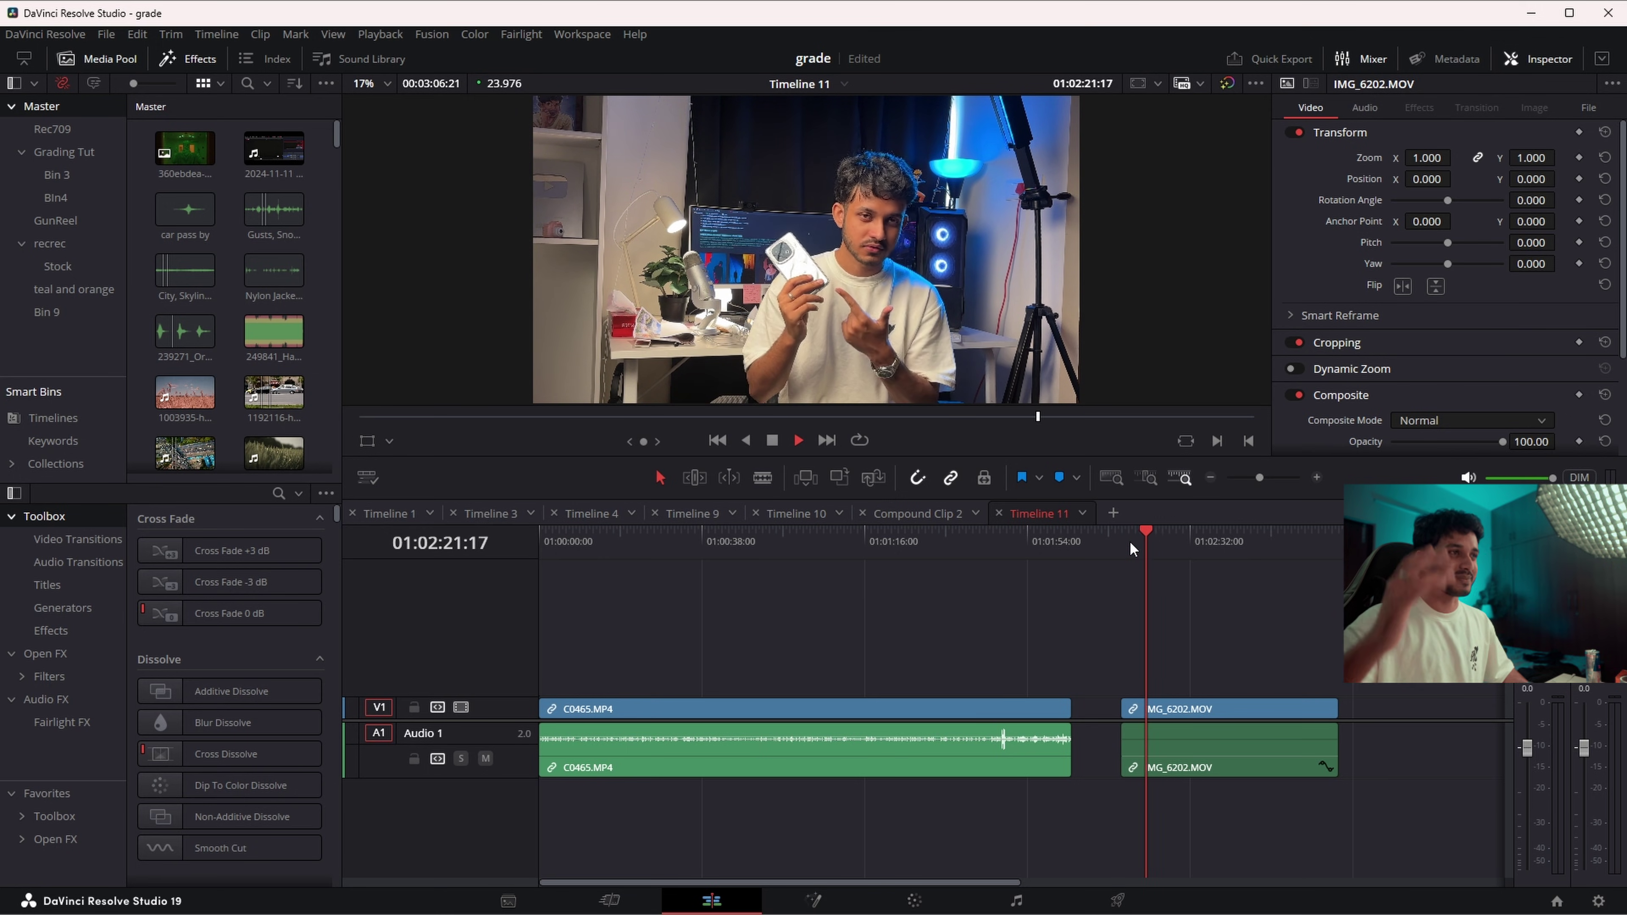
- Reframe IMG_6202.MOV to Zoom 1.390 and Position X -26, then move the playhead back
key("space")
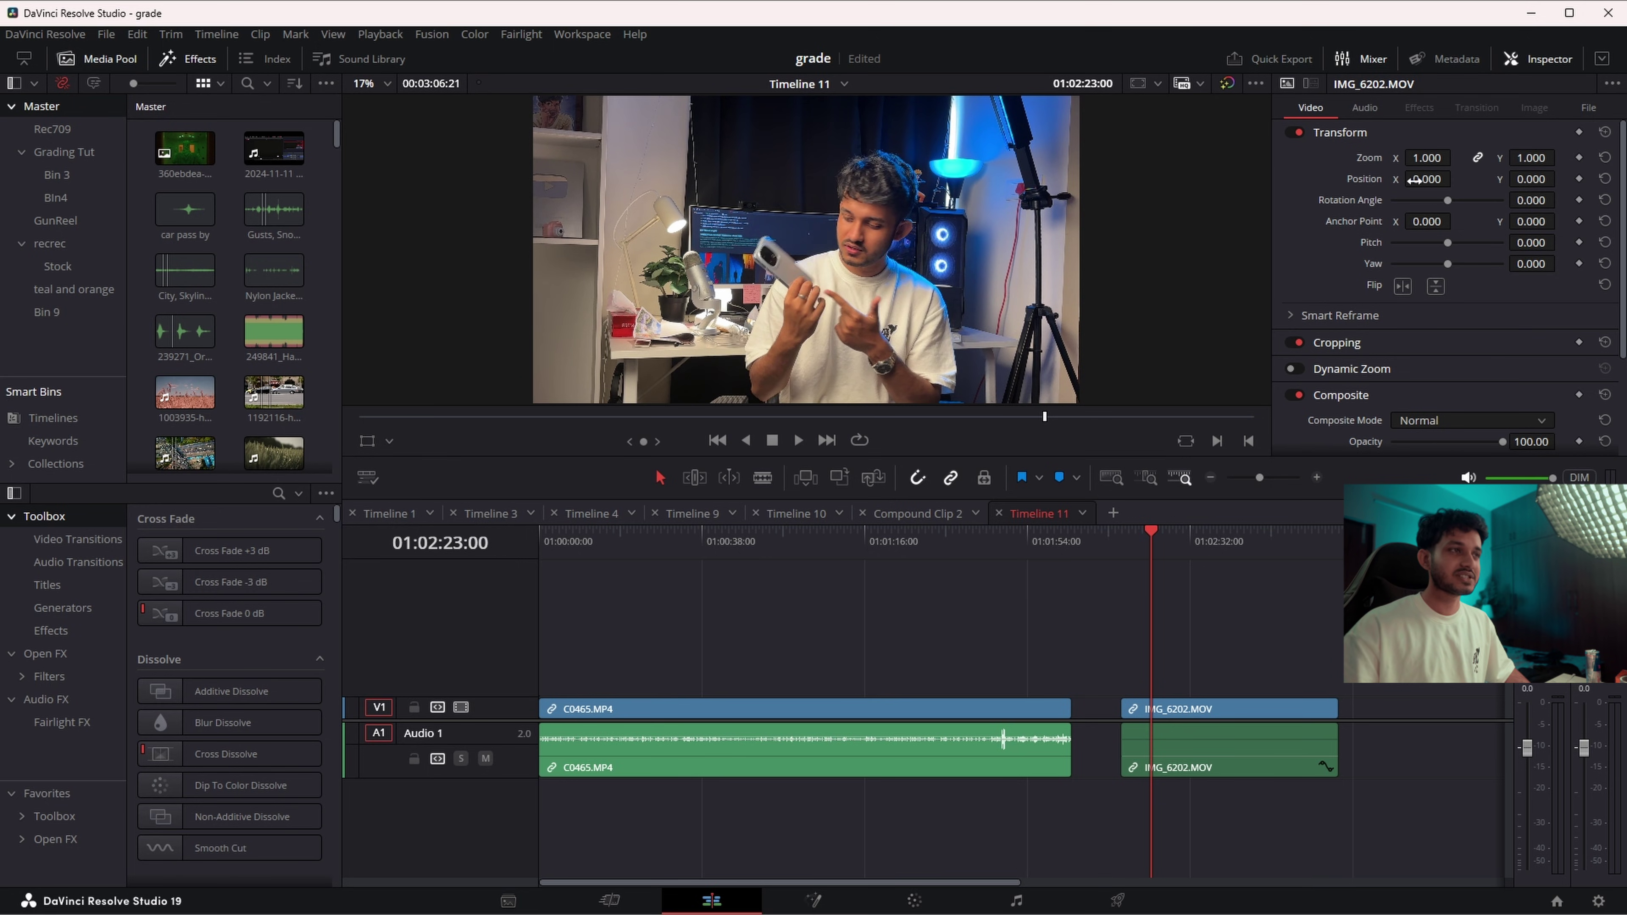
left_click_drag(1433, 160, 1376, 164)
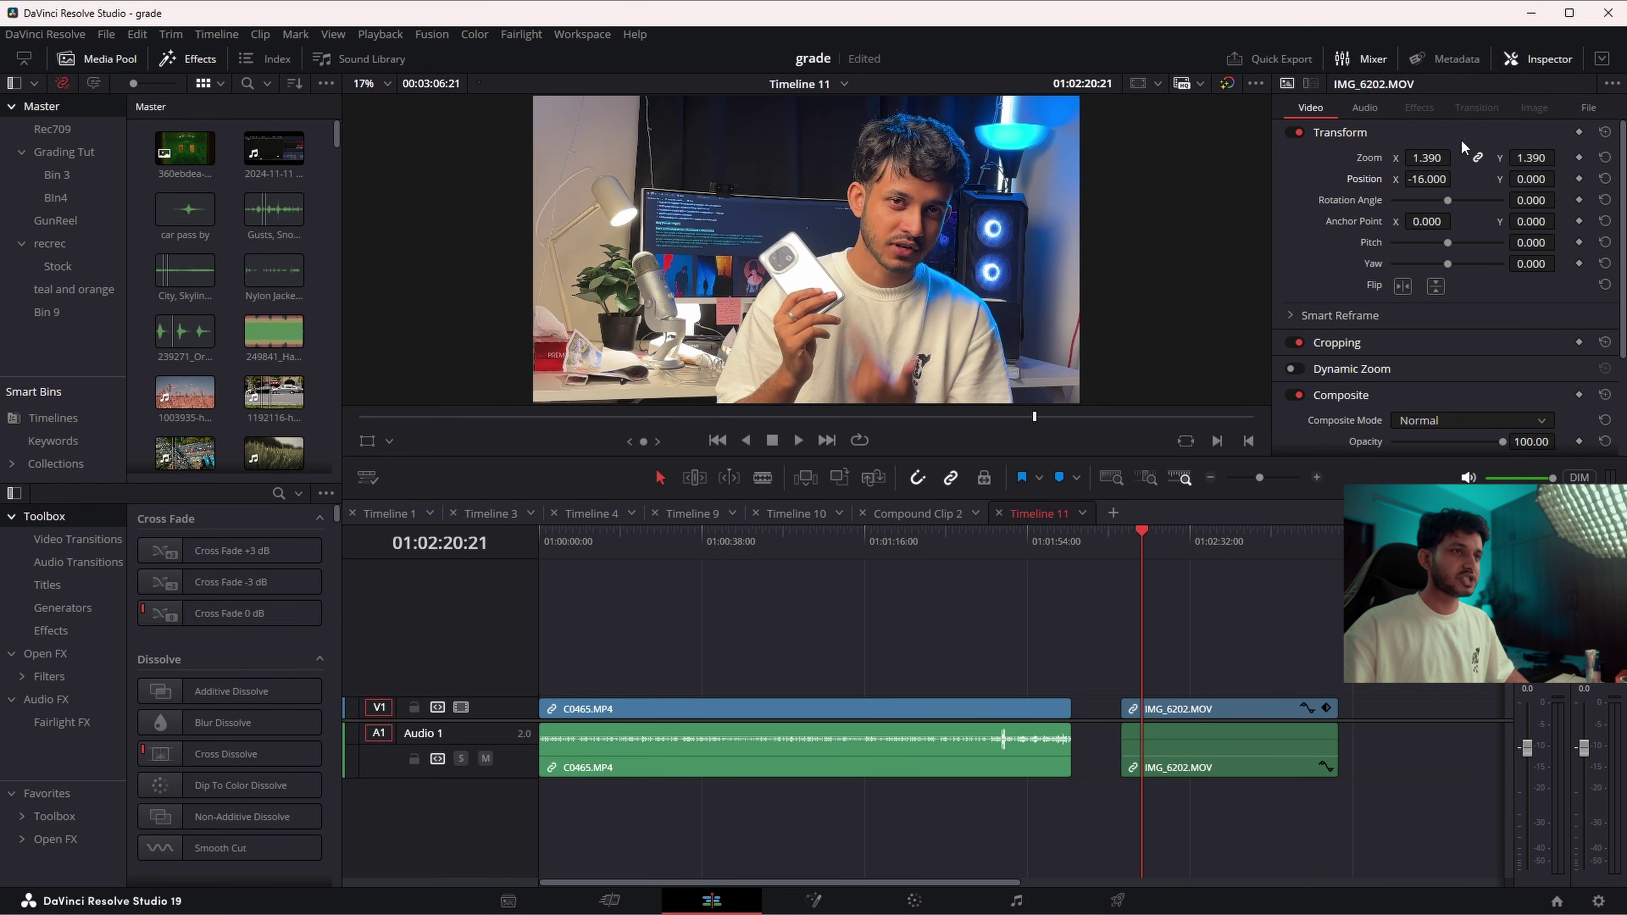
left_click_drag(1427, 179, 1138, 589)
left_click(1134, 540)
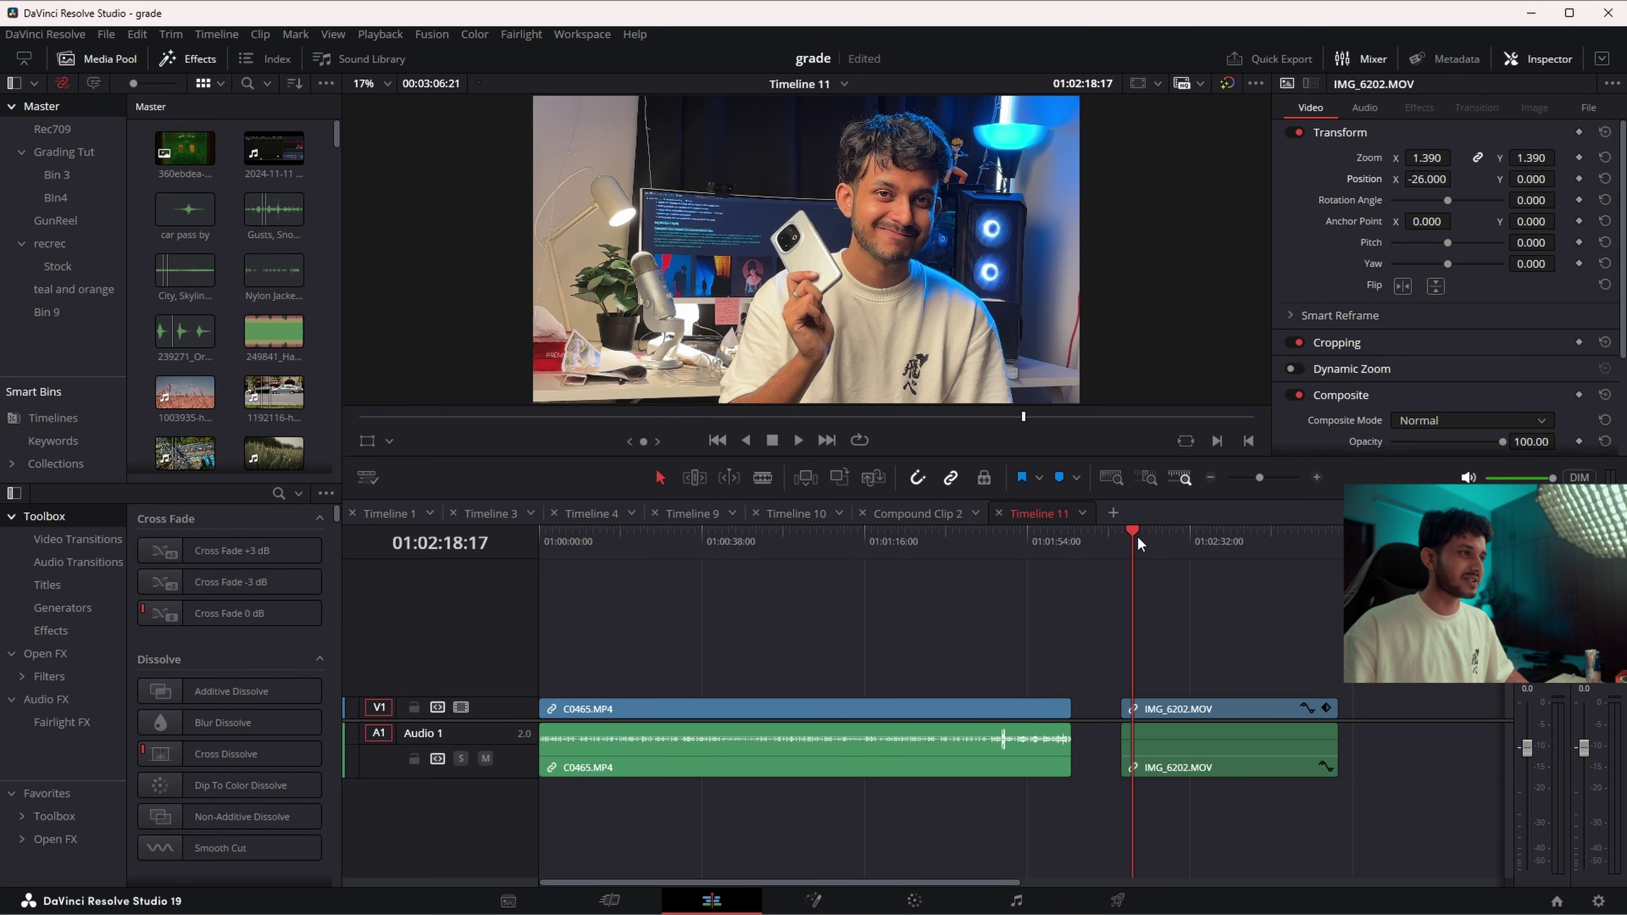
- Switch to the Color page with the Gallery hidden and the node graph widened
left_click(900, 902)
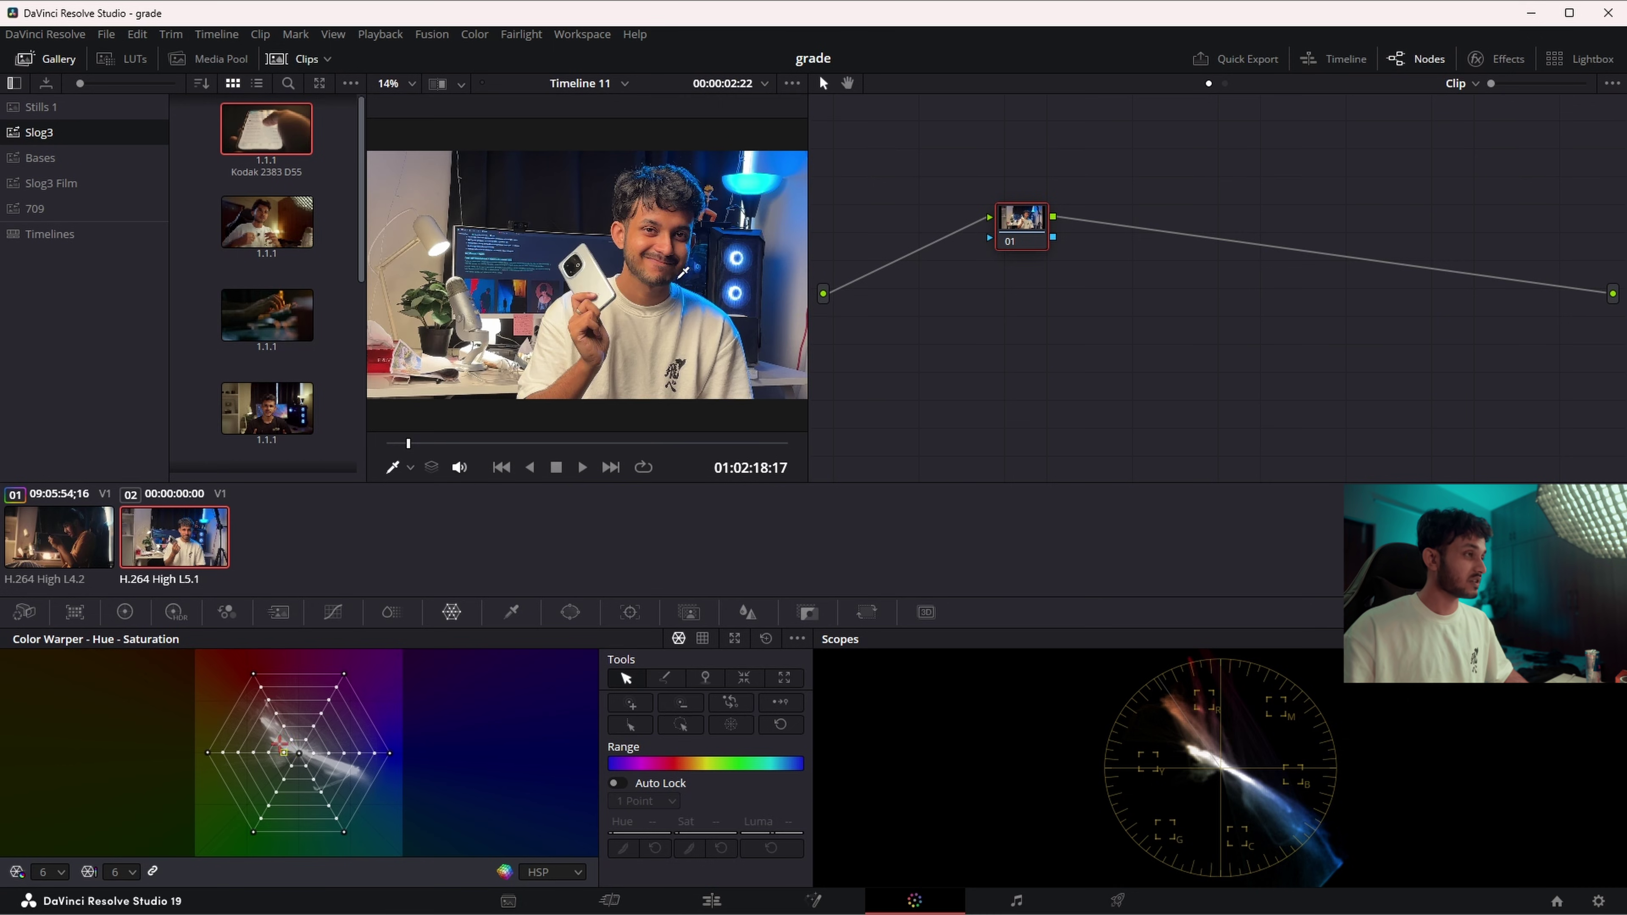
left_click(25, 59)
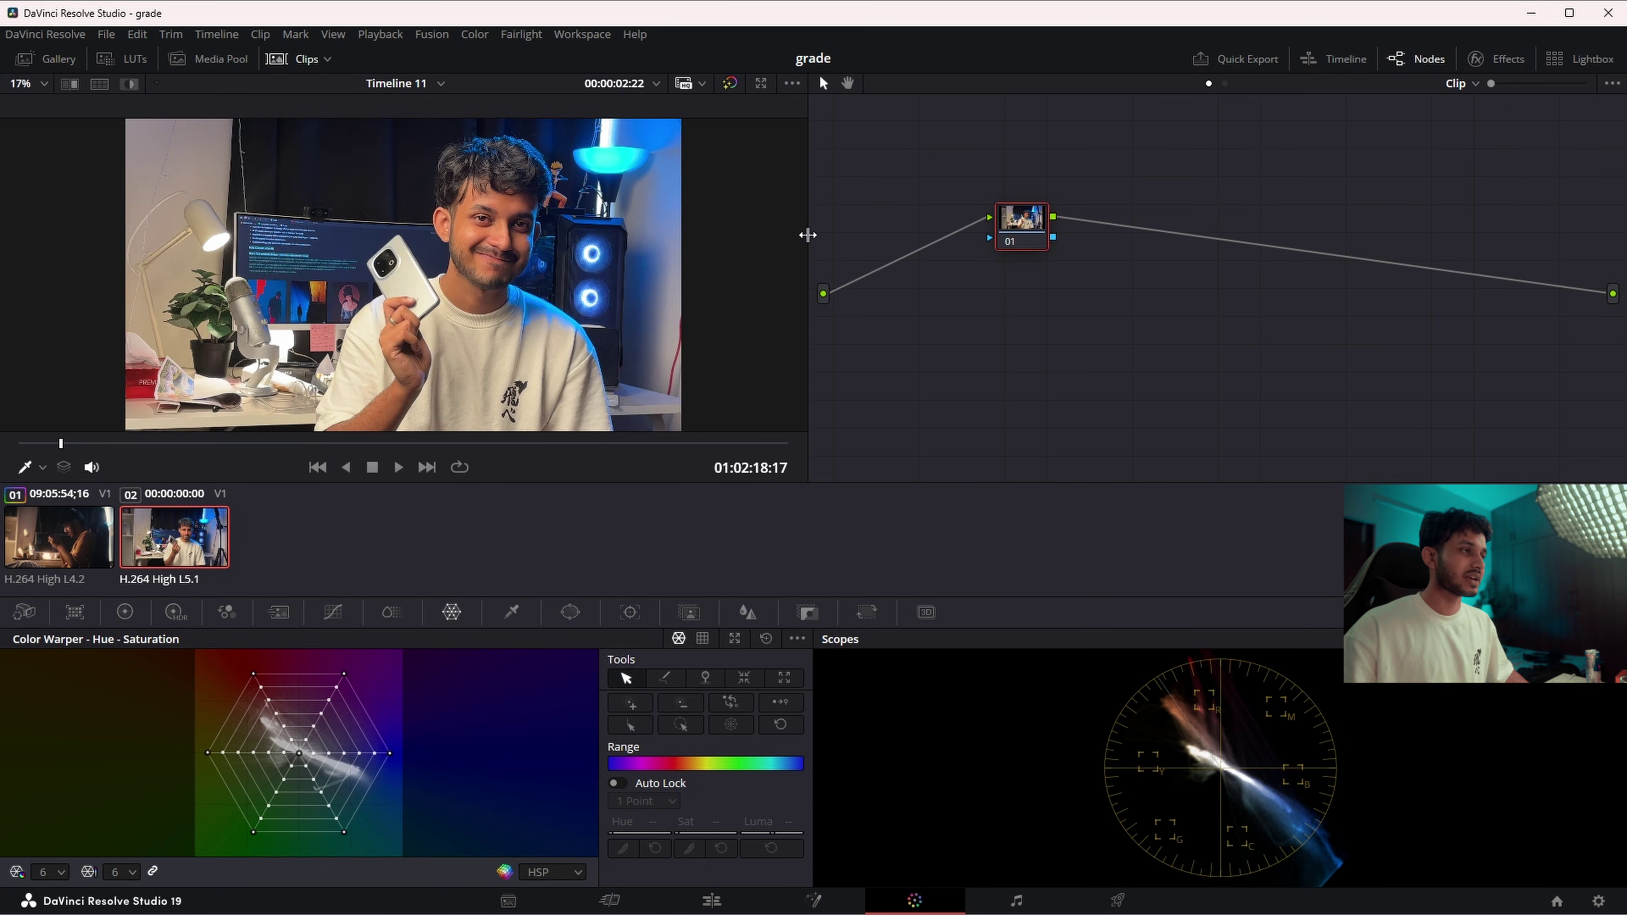
left_click_drag(808, 234, 569, 236)
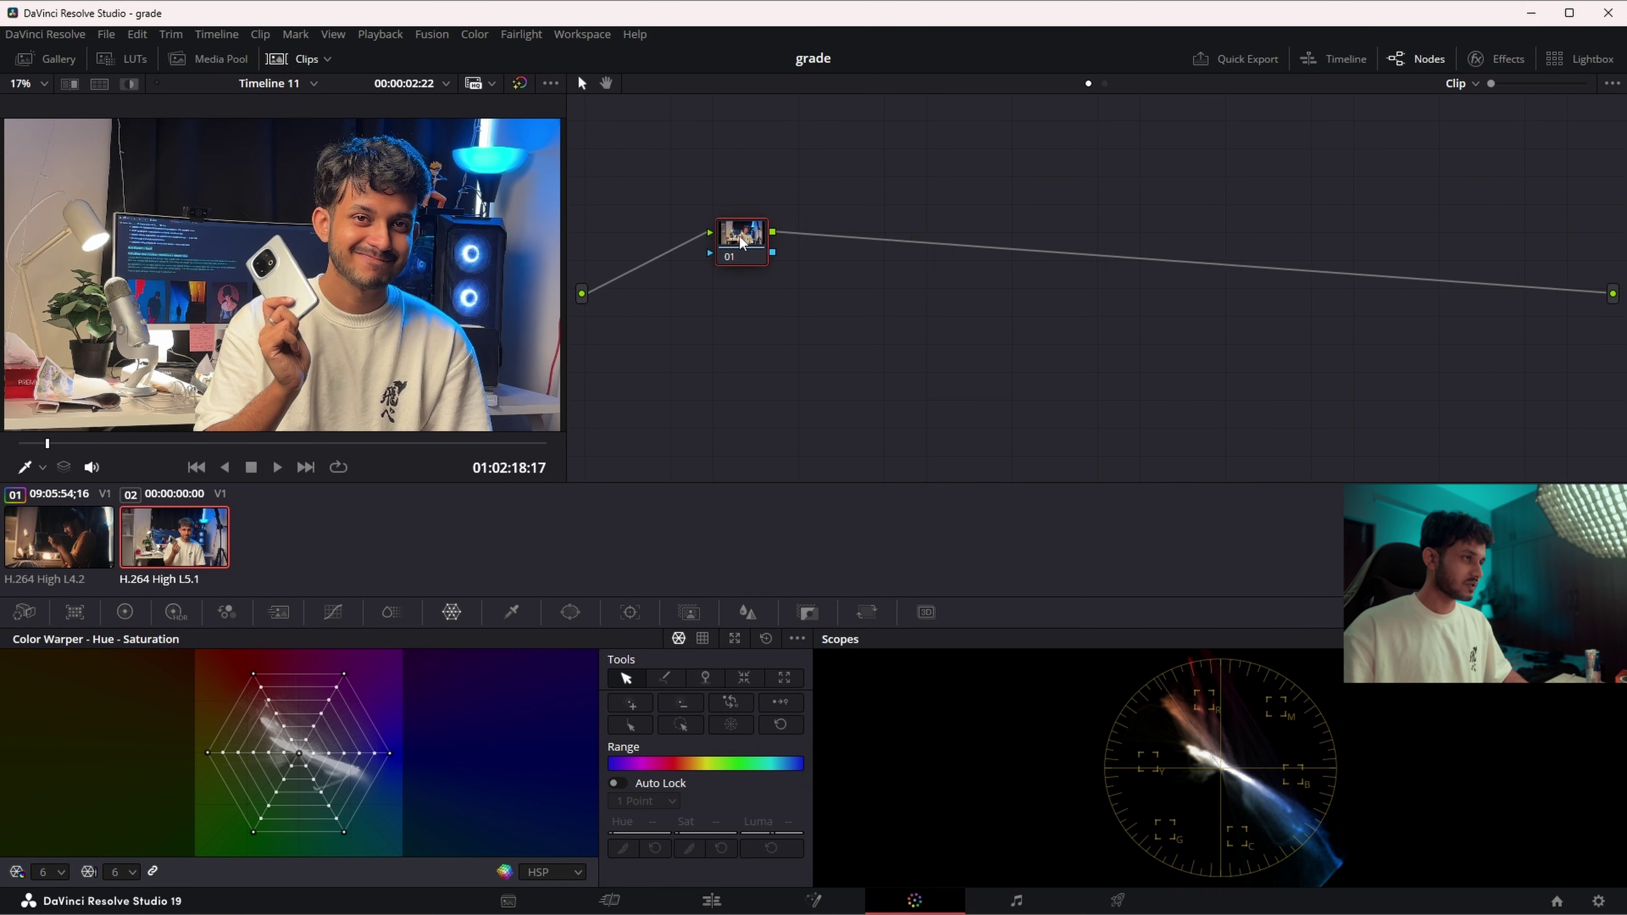
- Chain serial nodes 01–04, then add node 05 on a lower row and node 06 after it
left_click_drag(695, 237, 691, 228)
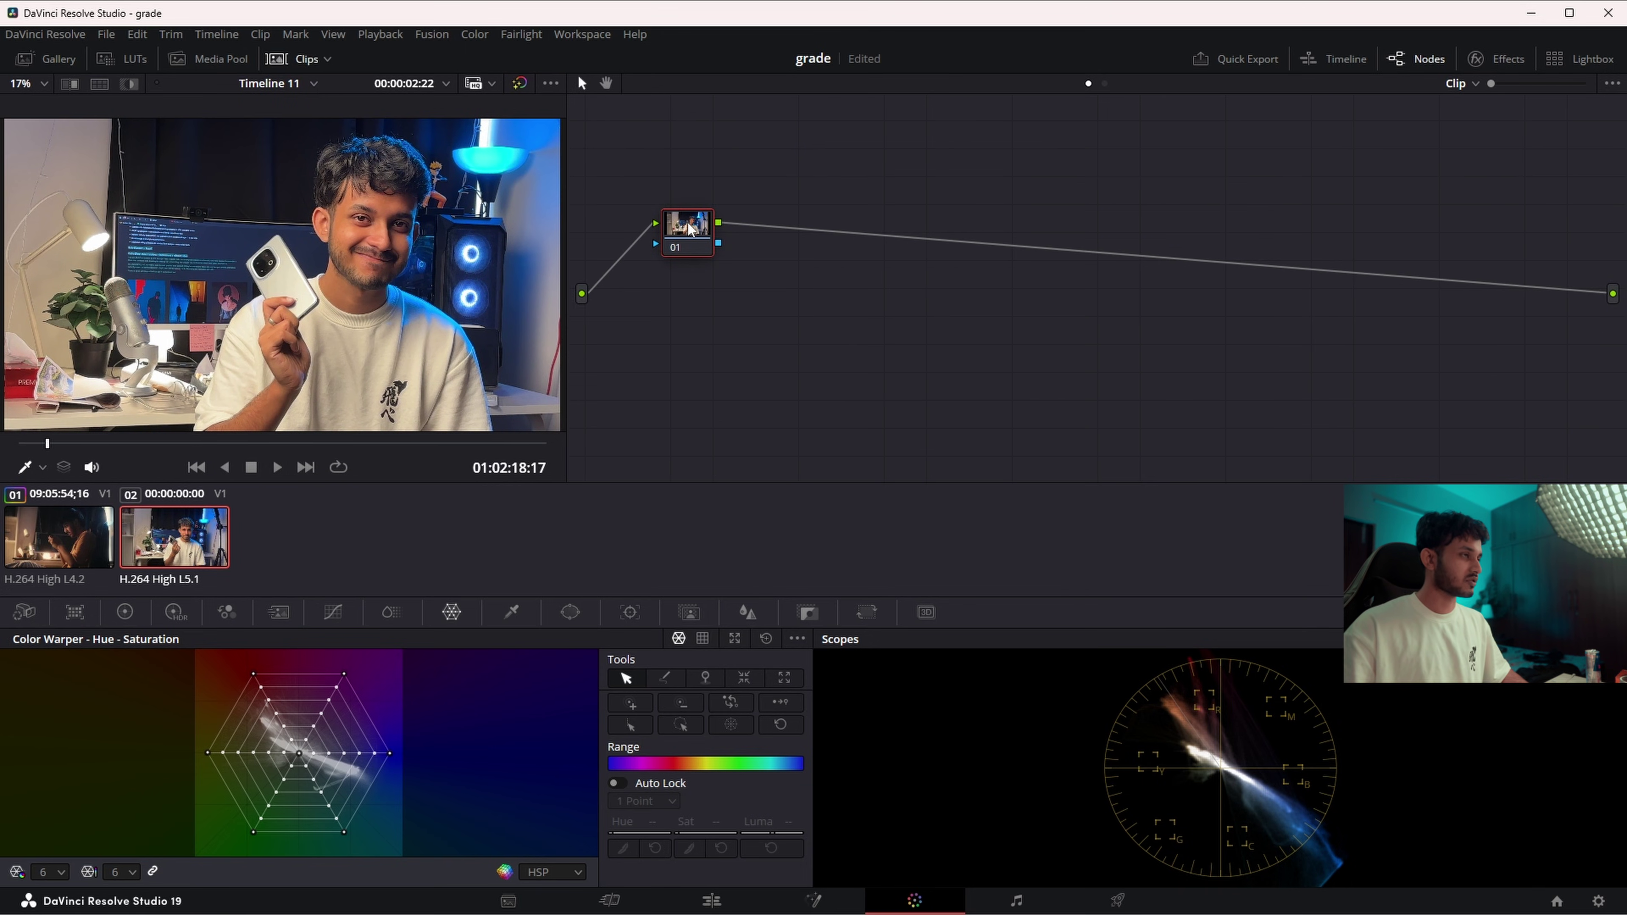
right_click(691, 229)
key("Escape")
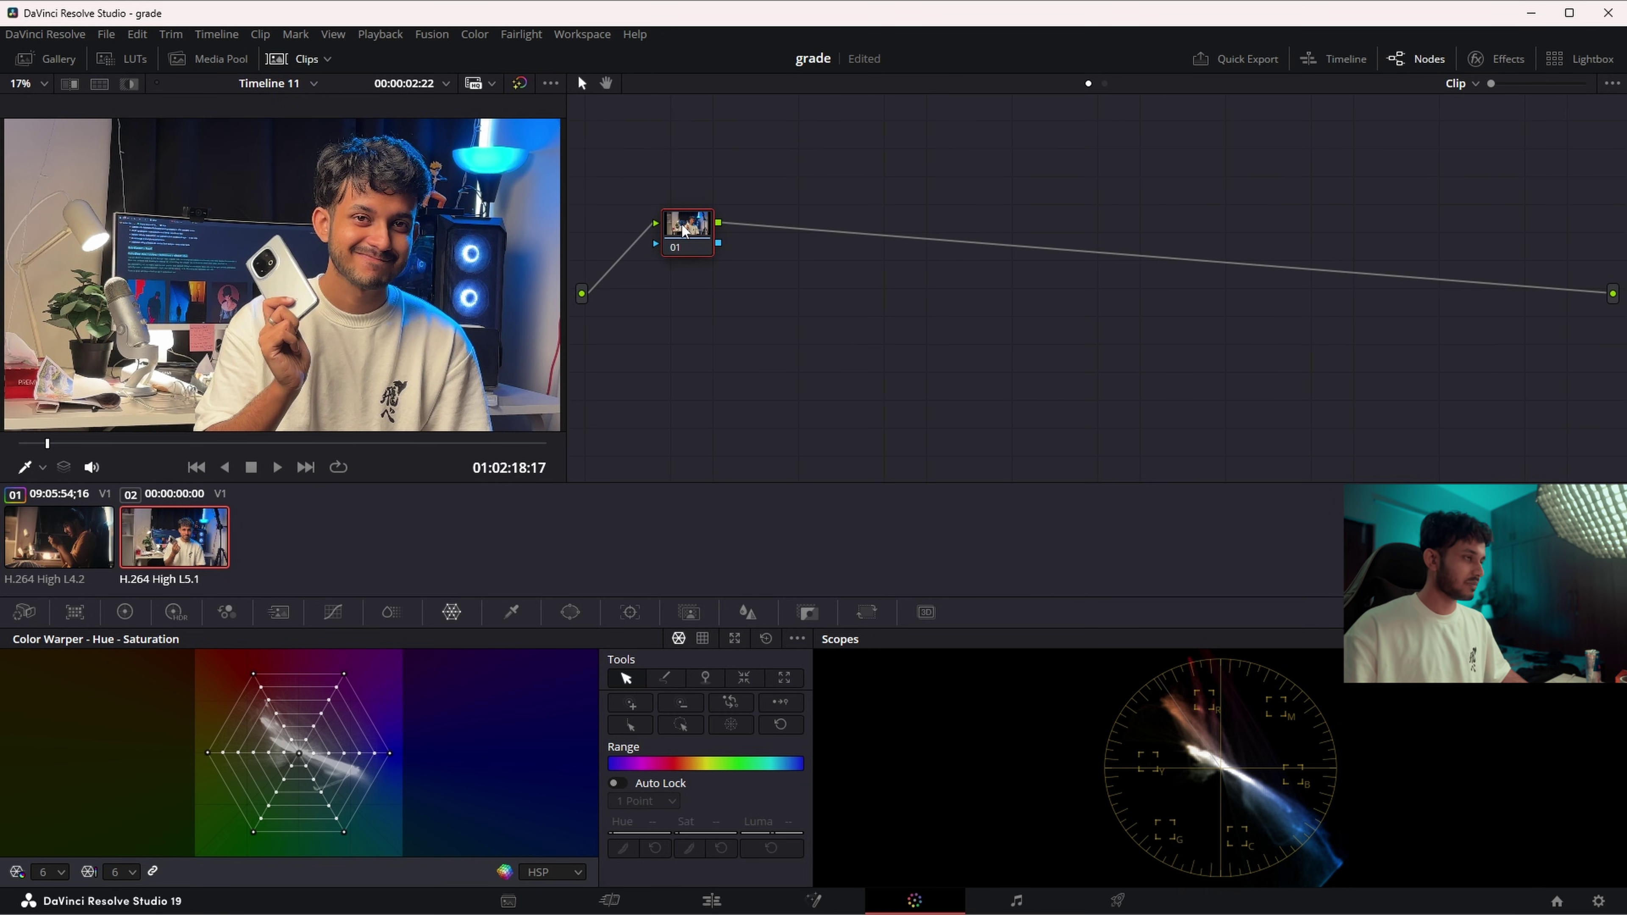
key("alt+s")
key("alt+s")
key("alt+s")
scroll(897, 206, "down", 2)
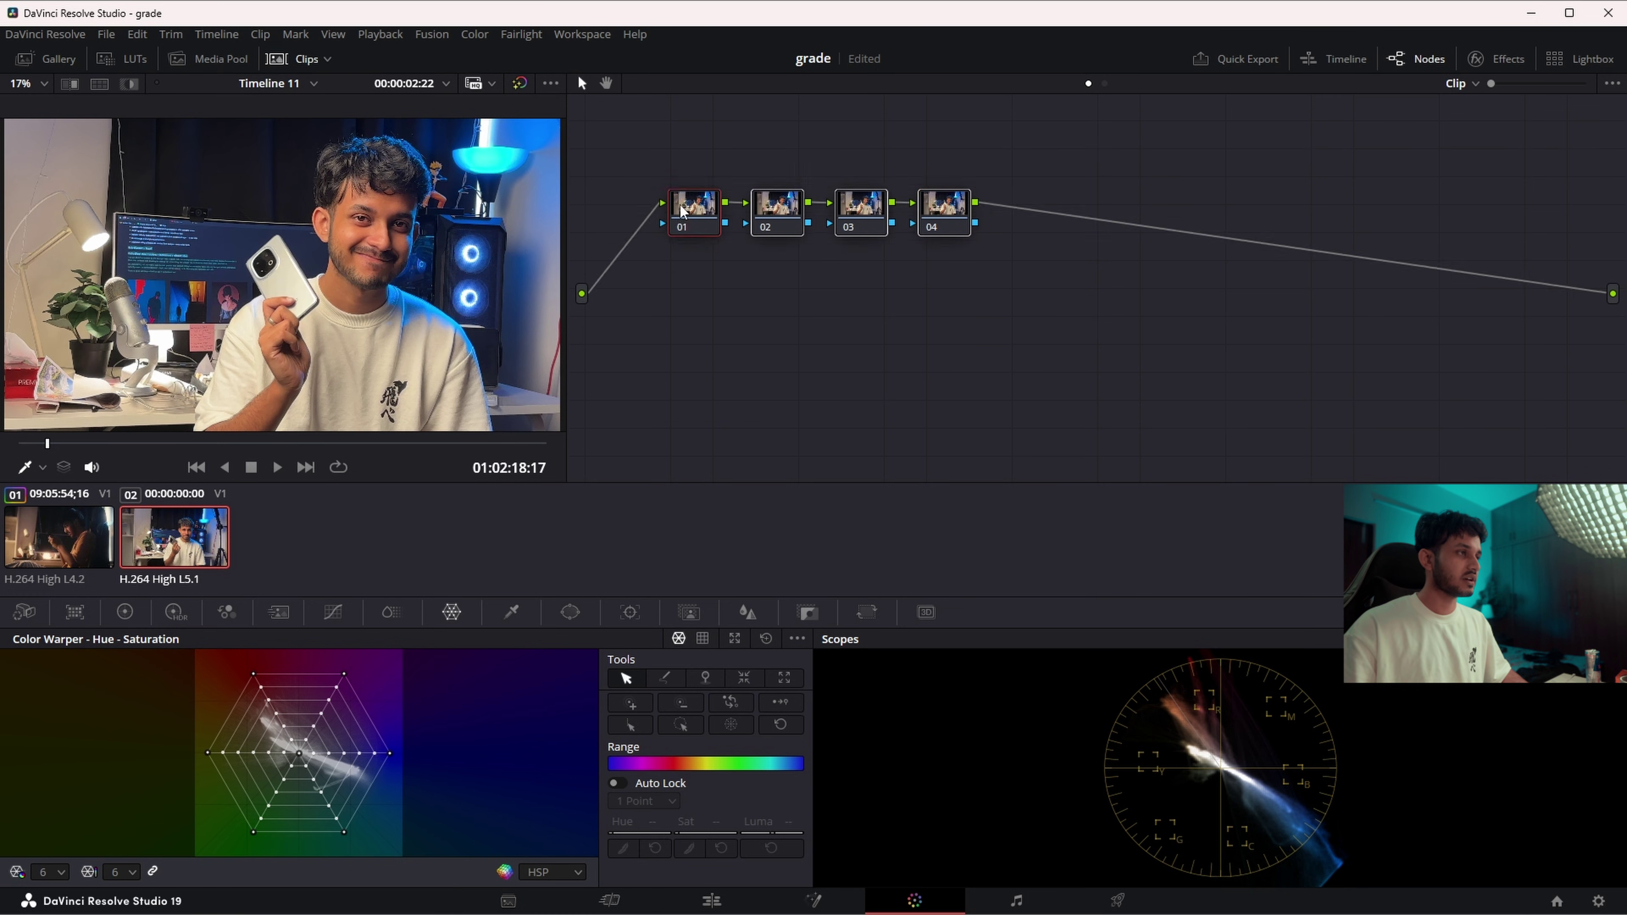
left_click(929, 160)
key("alt+s")
left_click_drag(1010, 160, 903, 341)
key("alt+s")
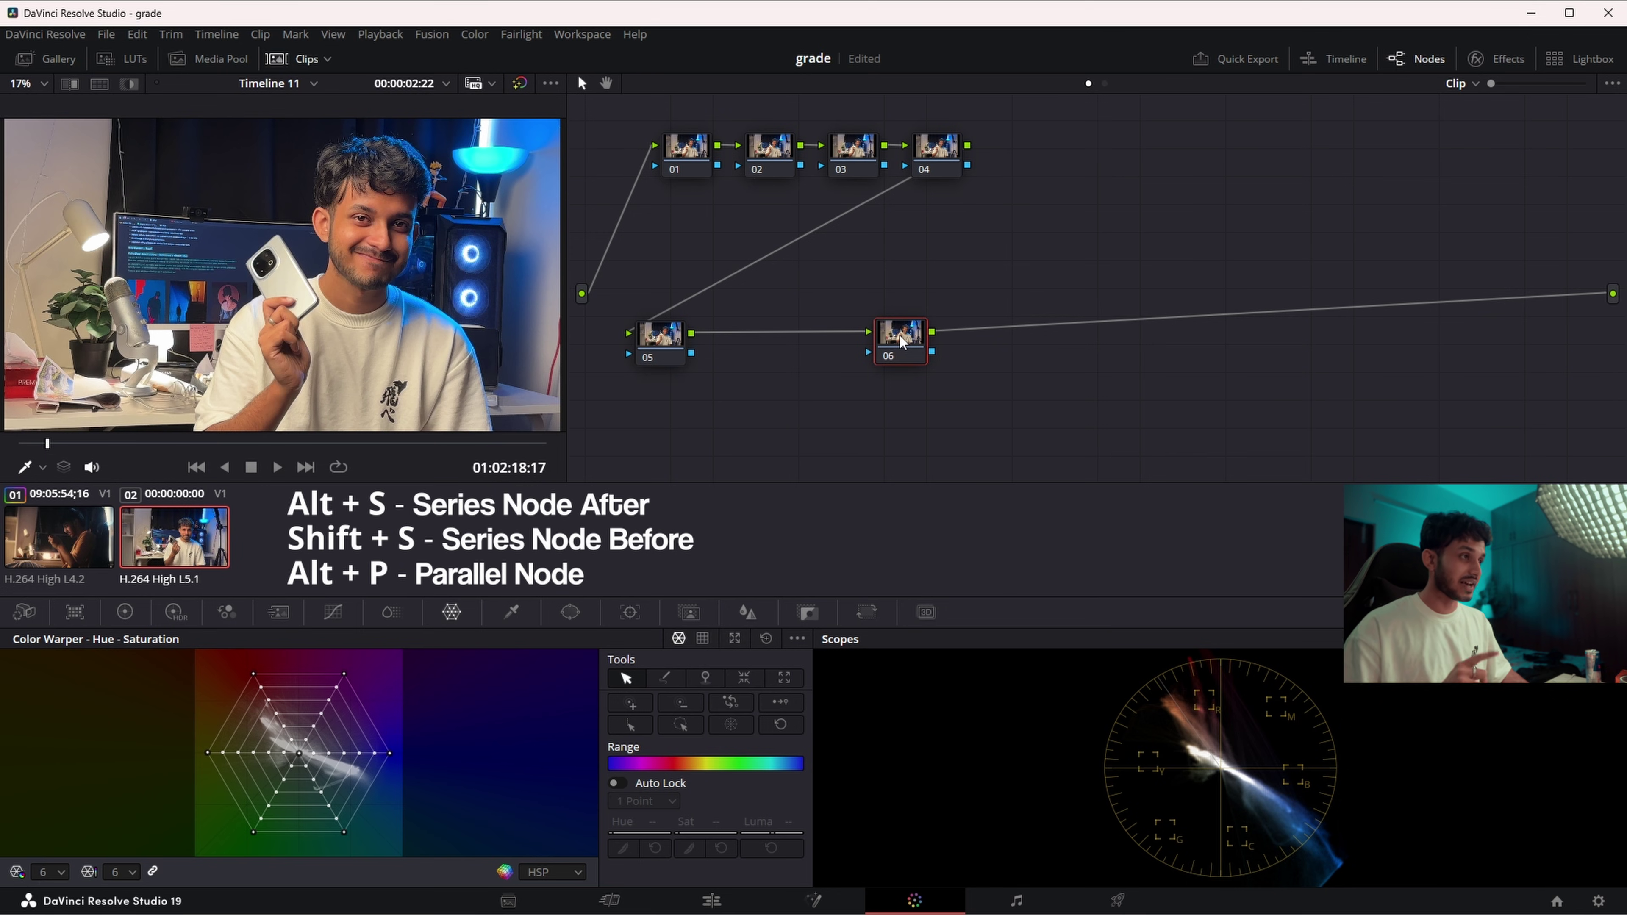
- Add two parallel nodes beside node 06, then serial nodes 10–12 after the mixer
key("alt+p")
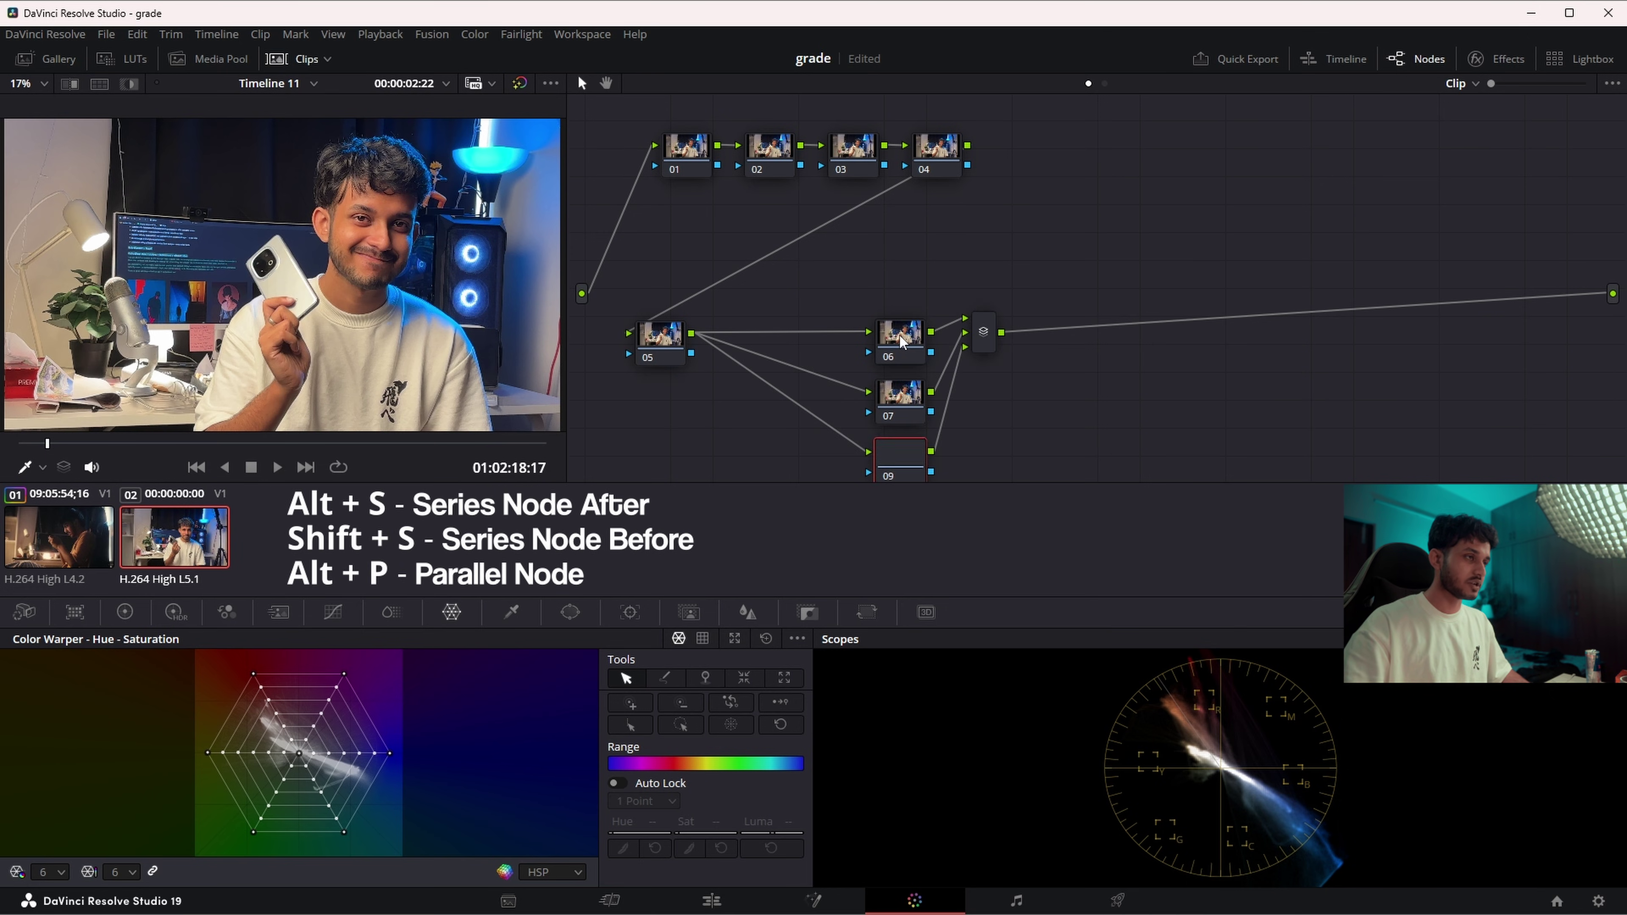
key("alt+p")
left_click_drag(929, 276, 877, 417)
left_click(980, 343)
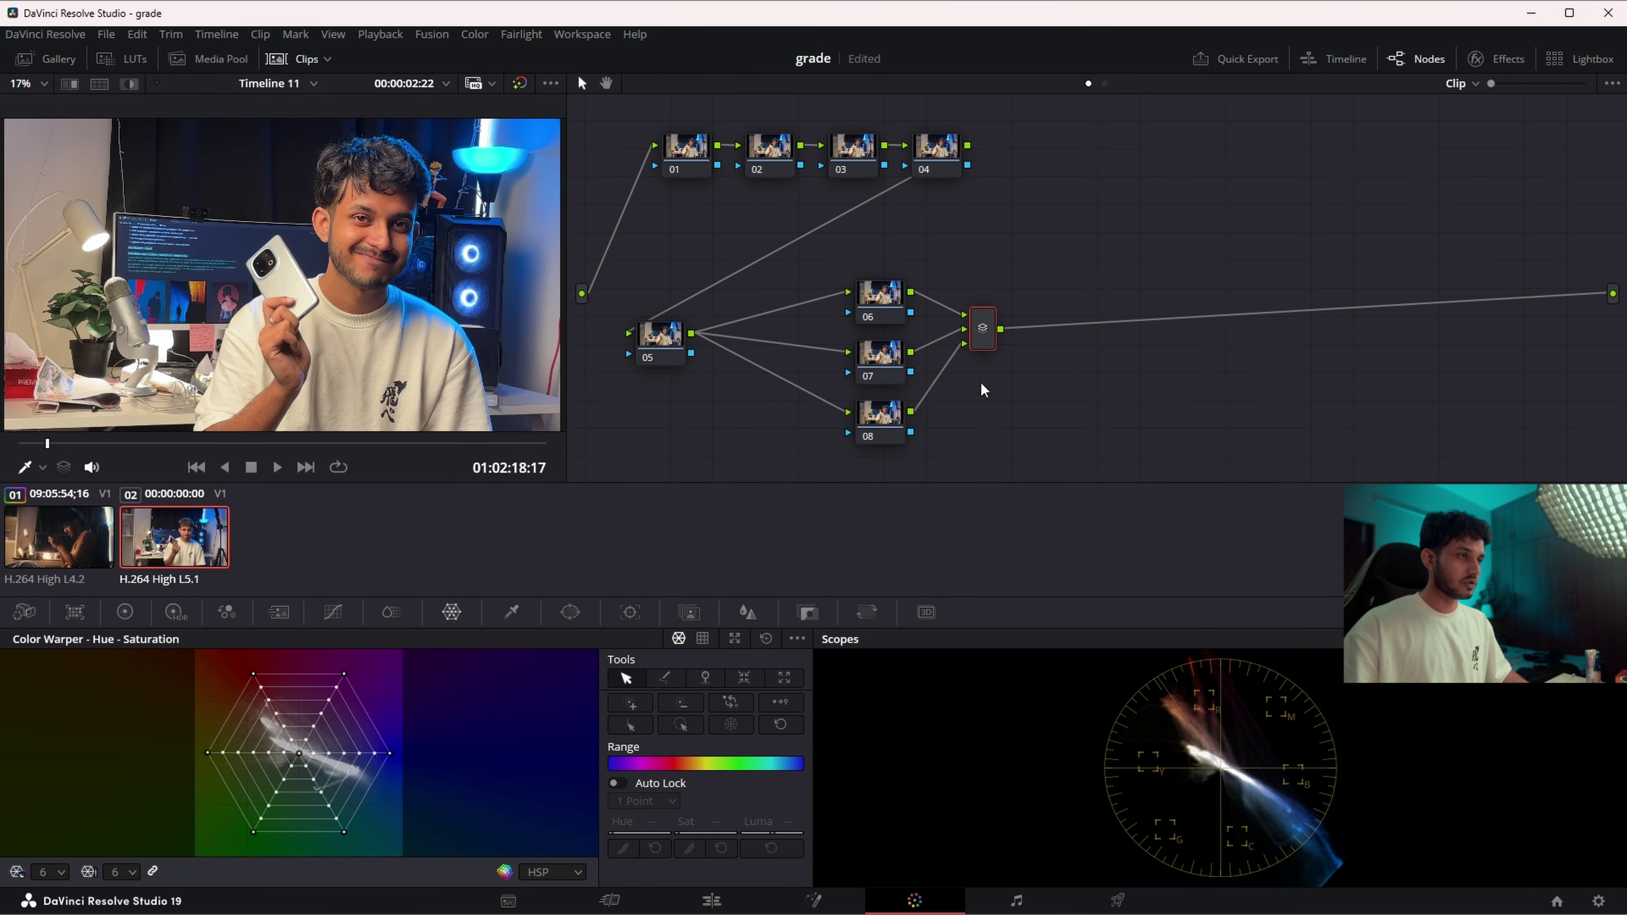
key("alt+s")
key("alt+s")
key("alt+s")
left_click_drag(1292, 363, 1124, 202)
left_click(687, 156)
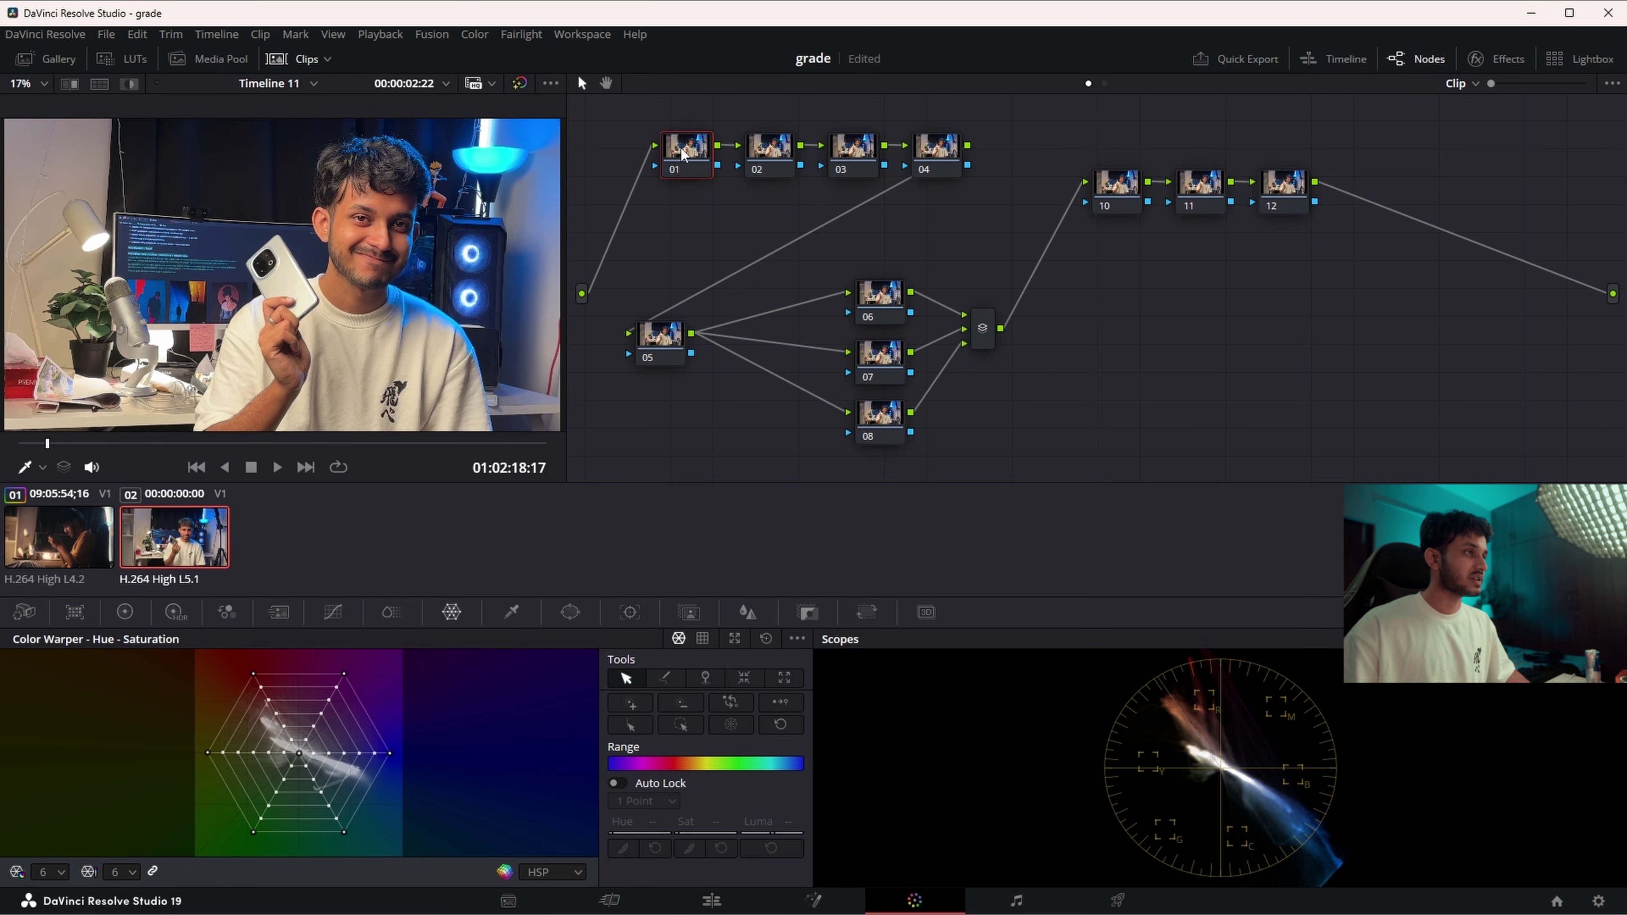
- Label nodes 01–03 Denoise, XP and WB
right_click(685, 155)
left_click(718, 179)
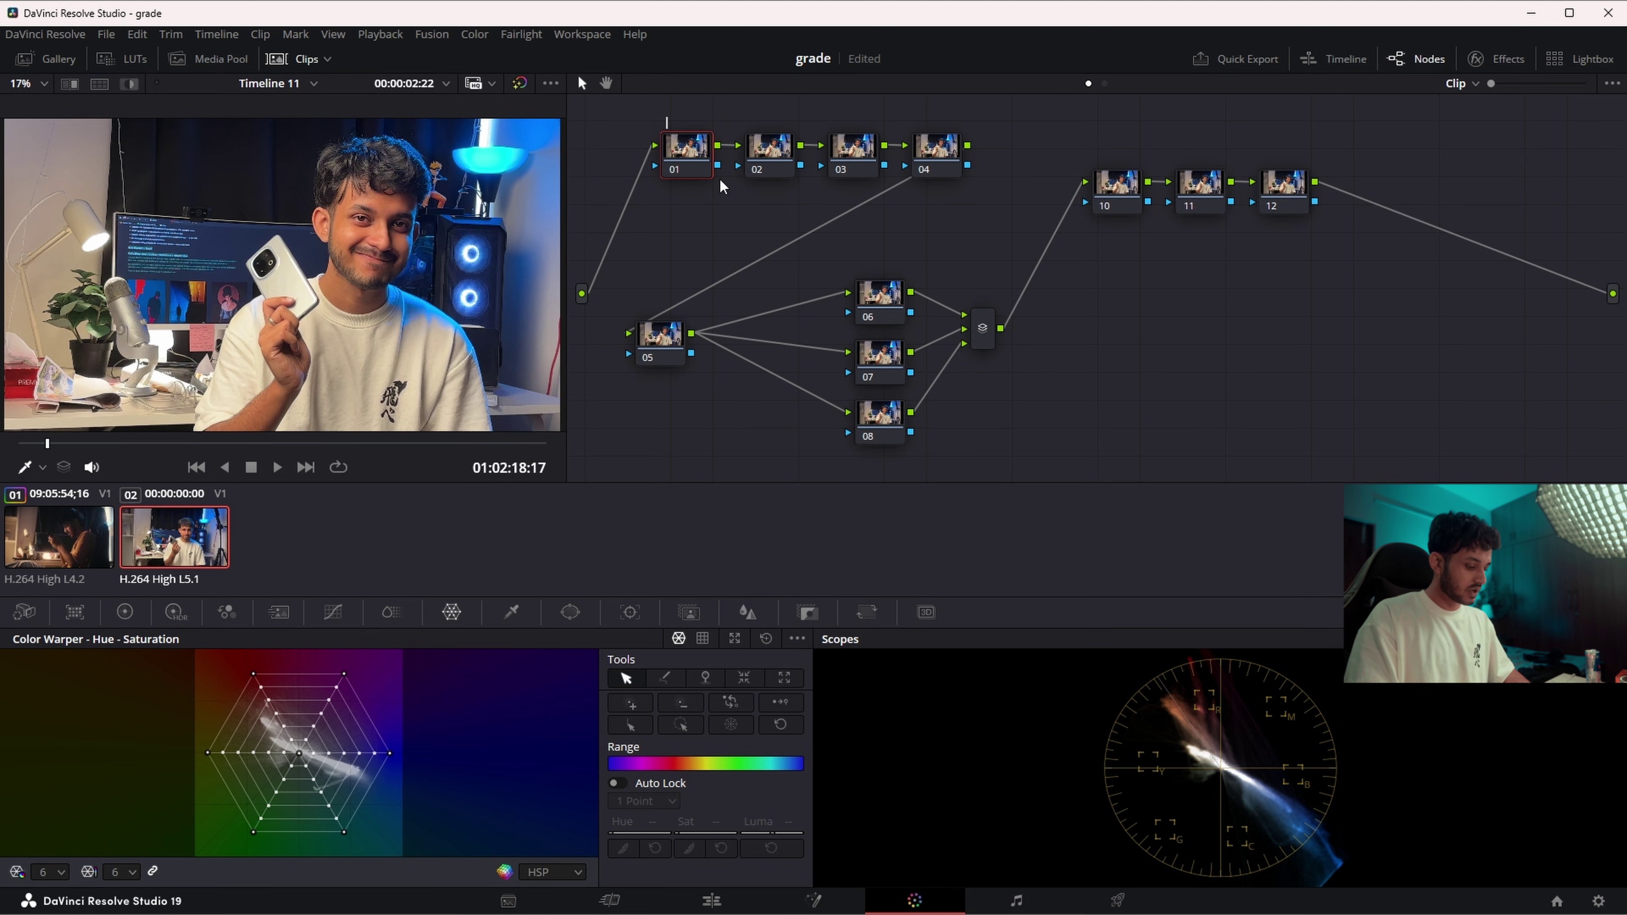
type("DE")
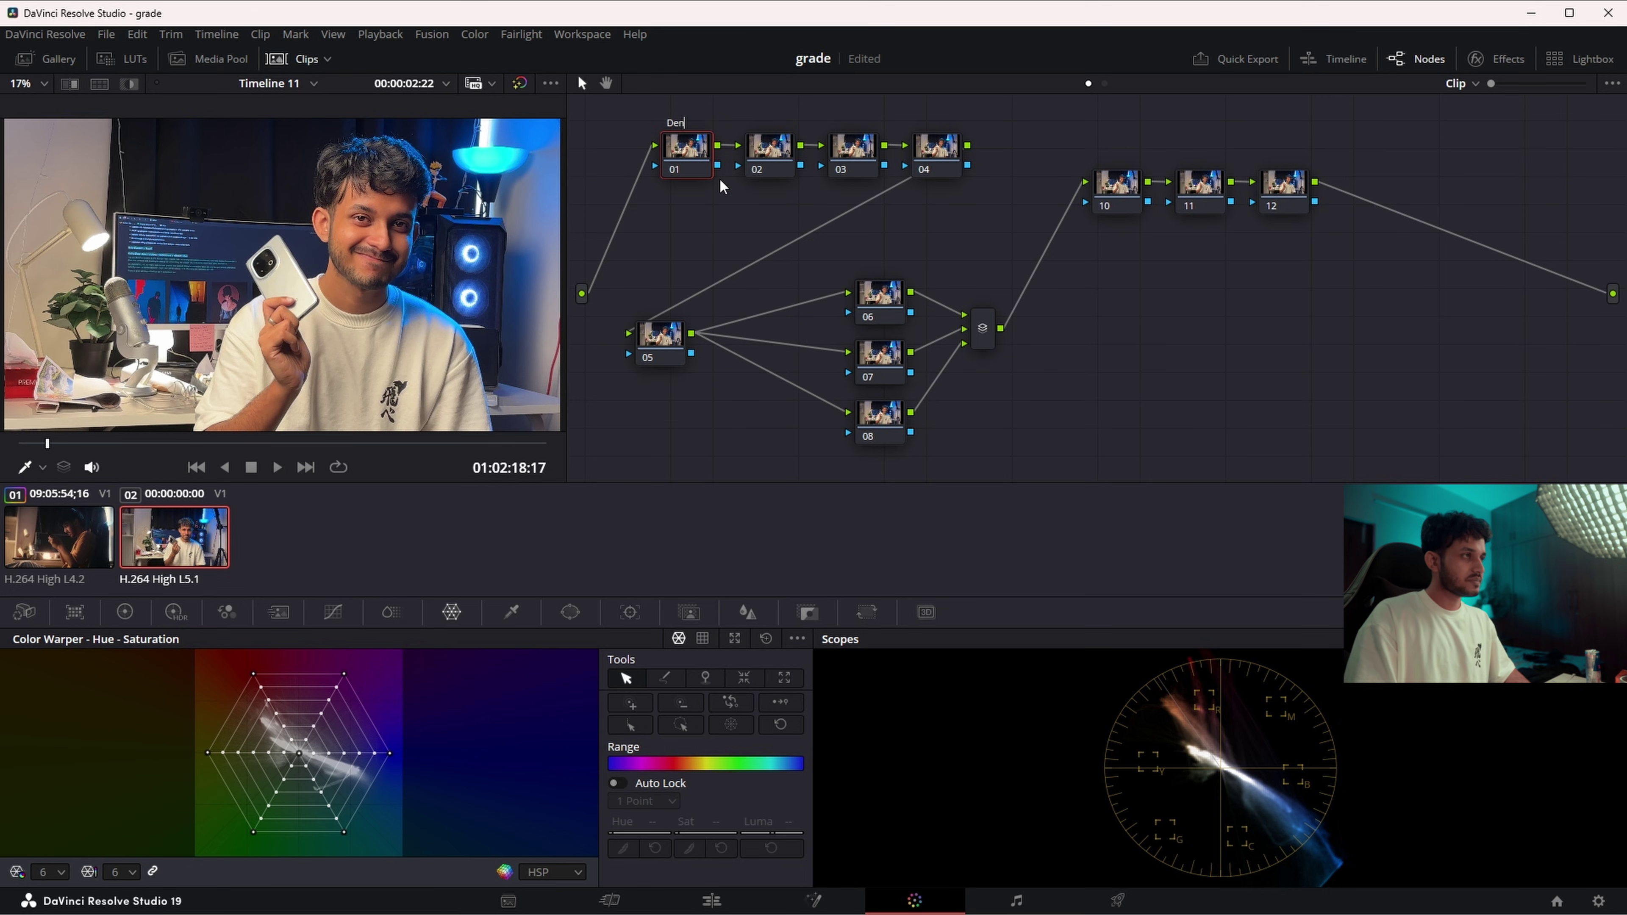
type("noise")
left_click(787, 167)
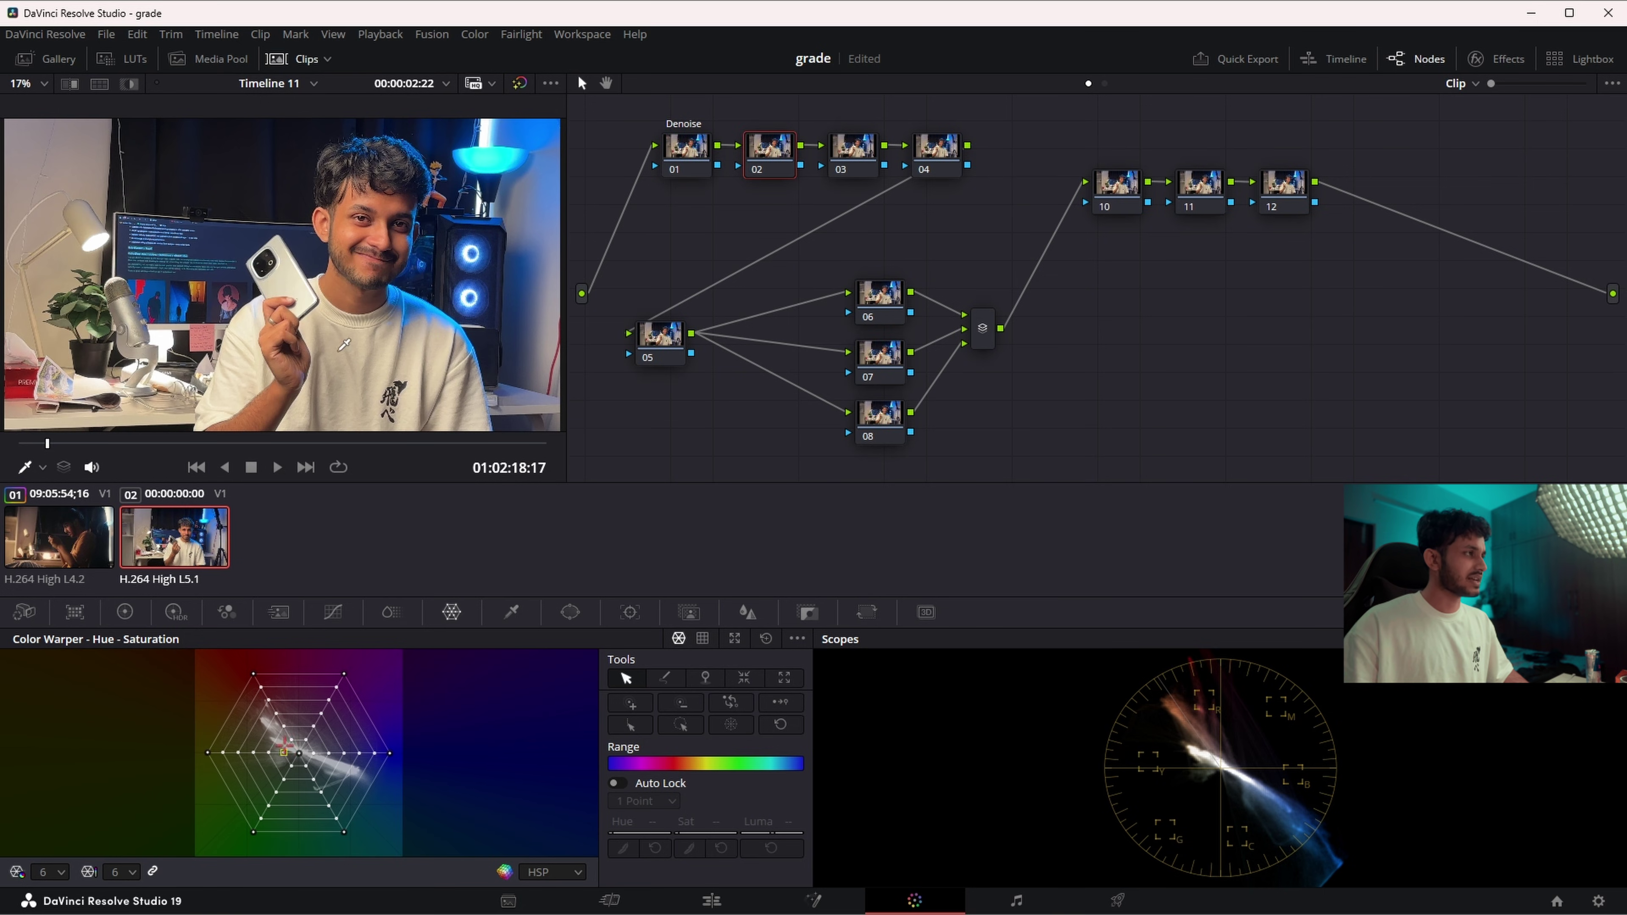
right_click(776, 164)
left_click(796, 196)
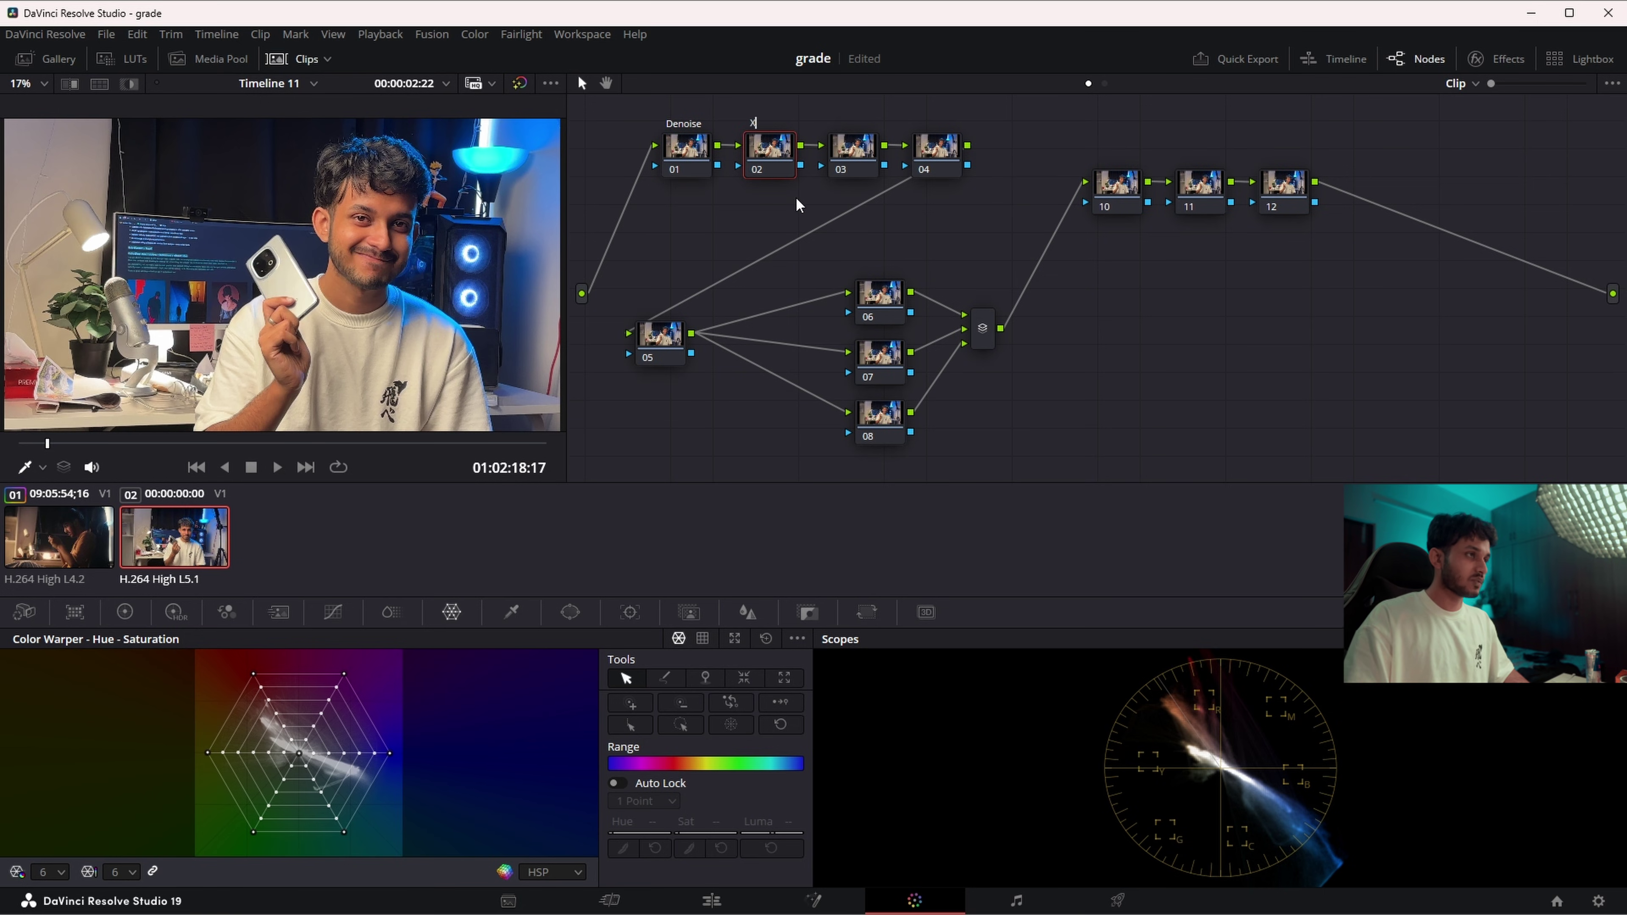
type("XP")
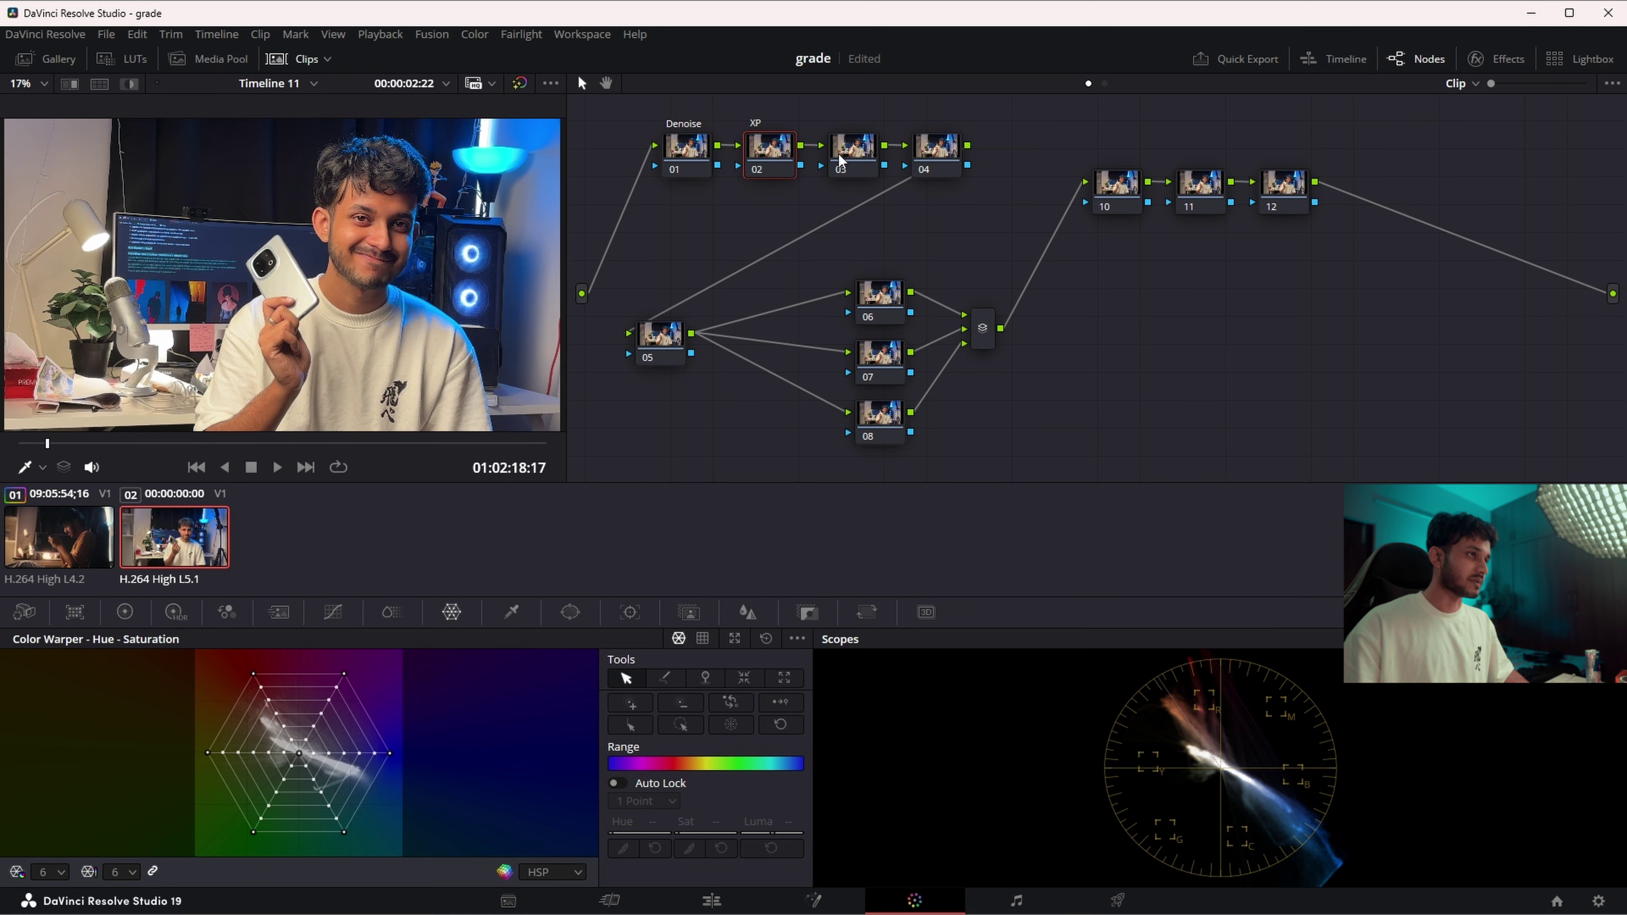
key("Tab")
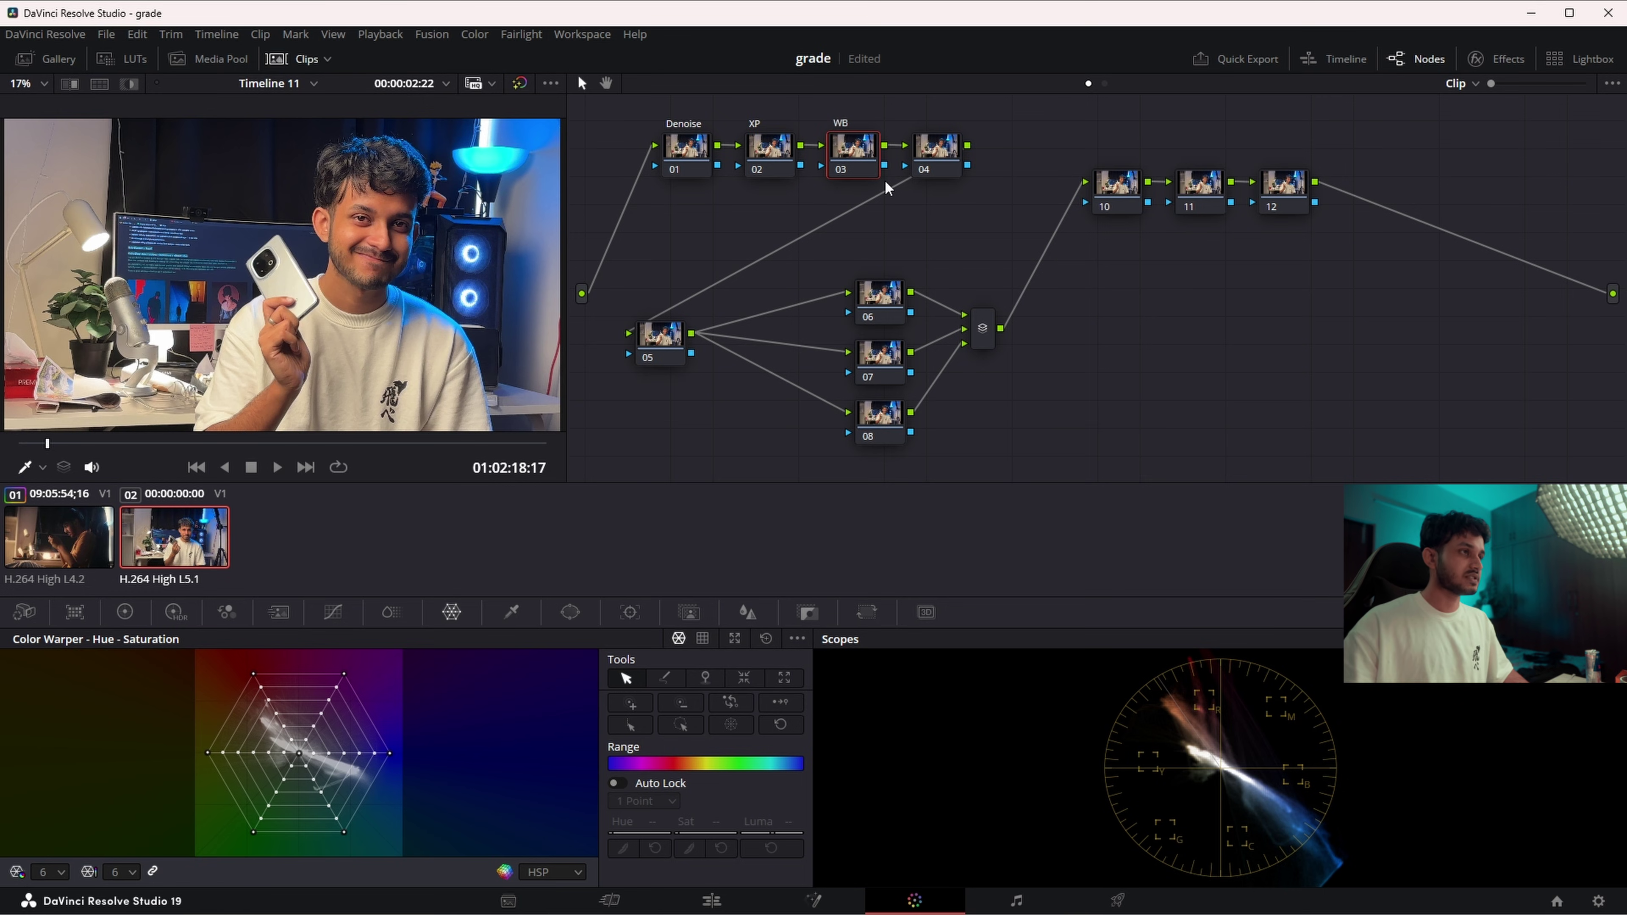
type("WB")
- Label node 04 Grade and node 05 Soft/Sharp
right_click(939, 149)
left_click(985, 187)
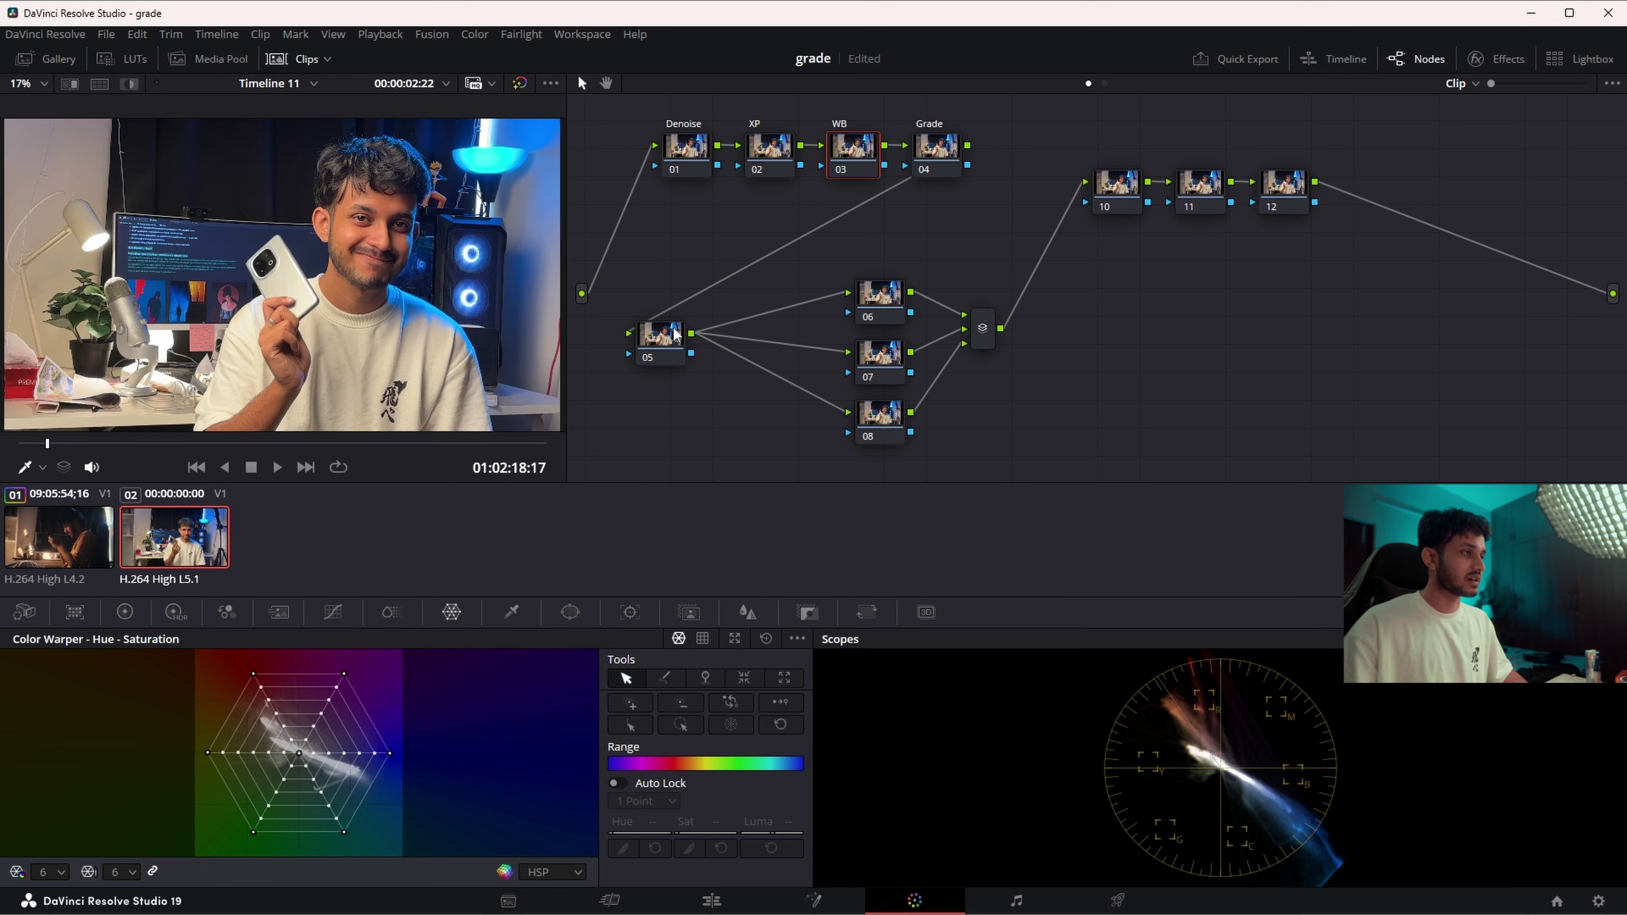
right_click(654, 331)
left_click(696, 370)
type("S")
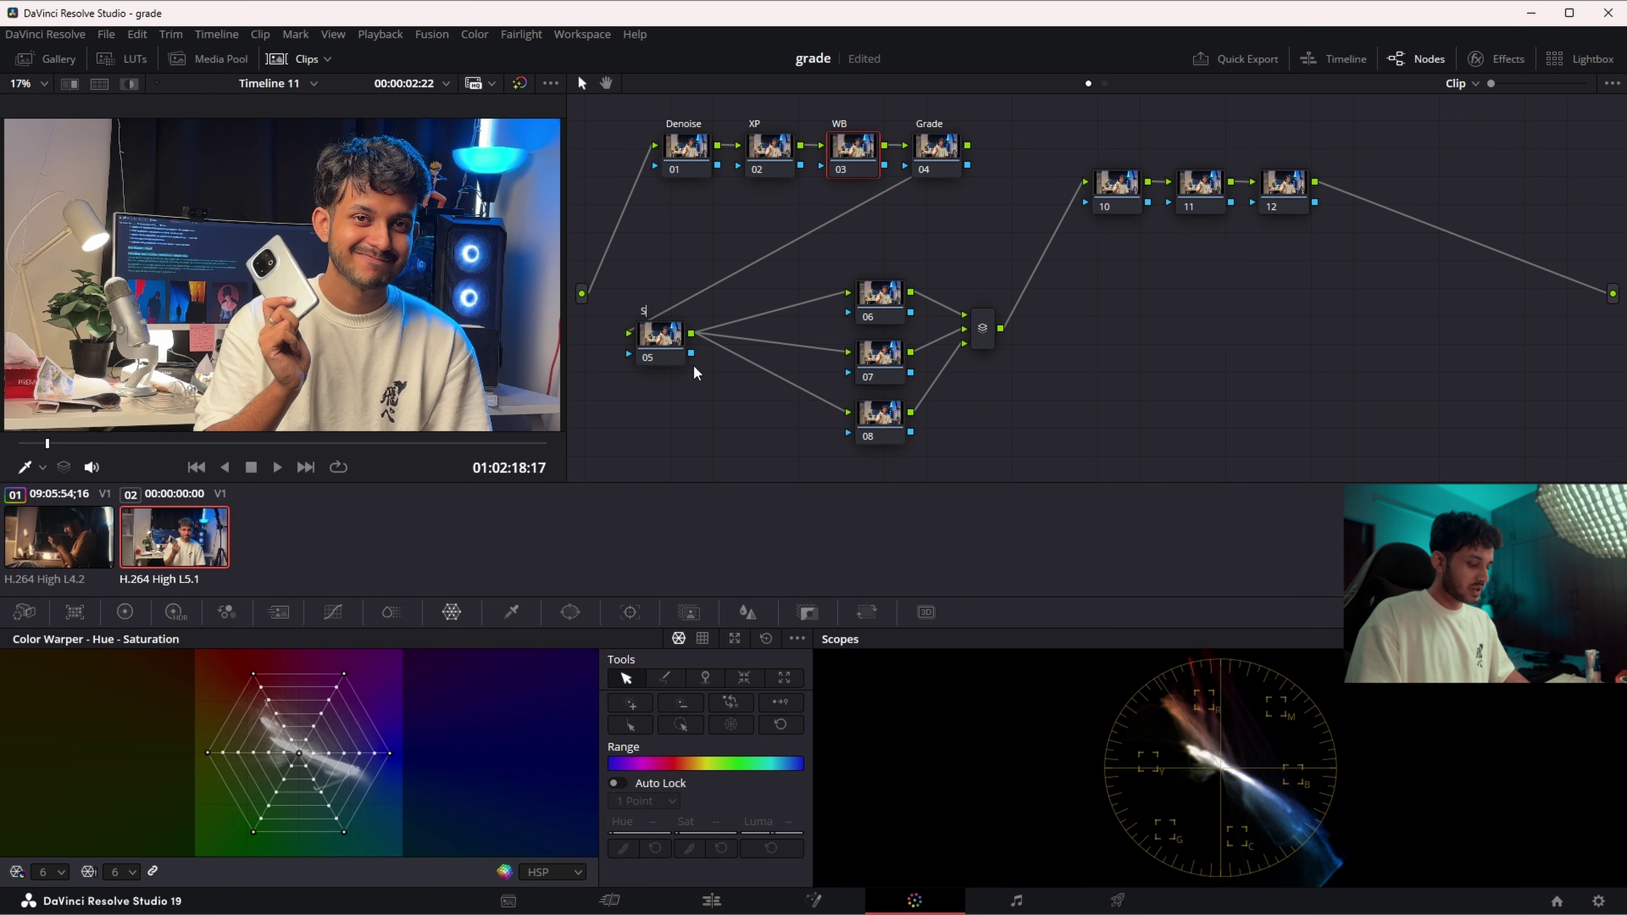
type("oft/Sharp")
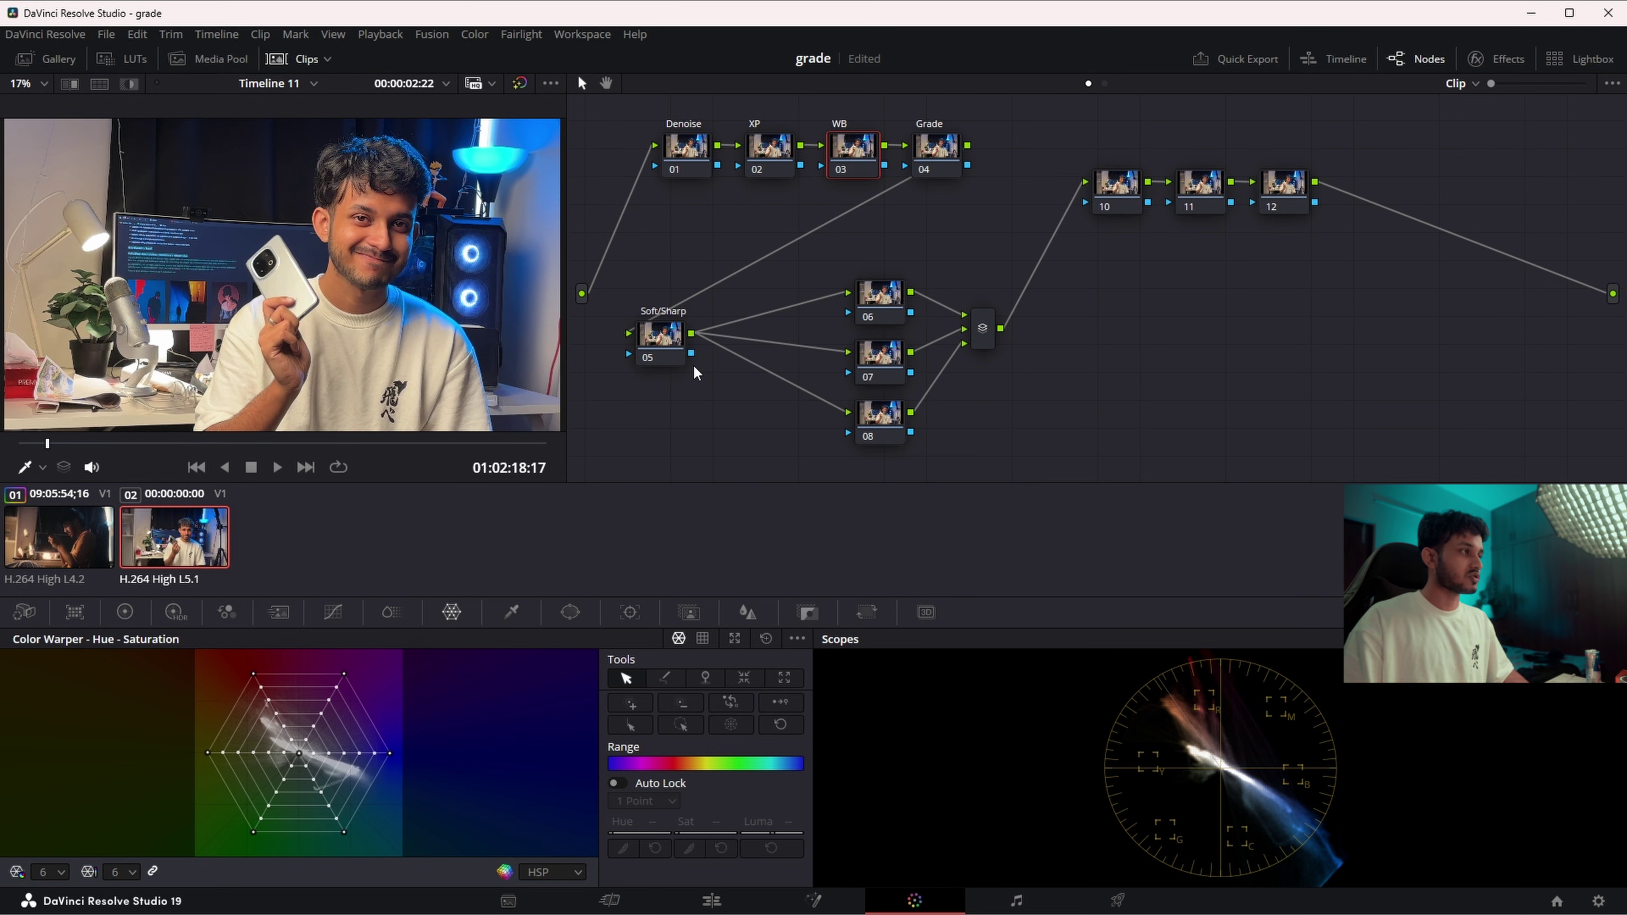
key("Return")
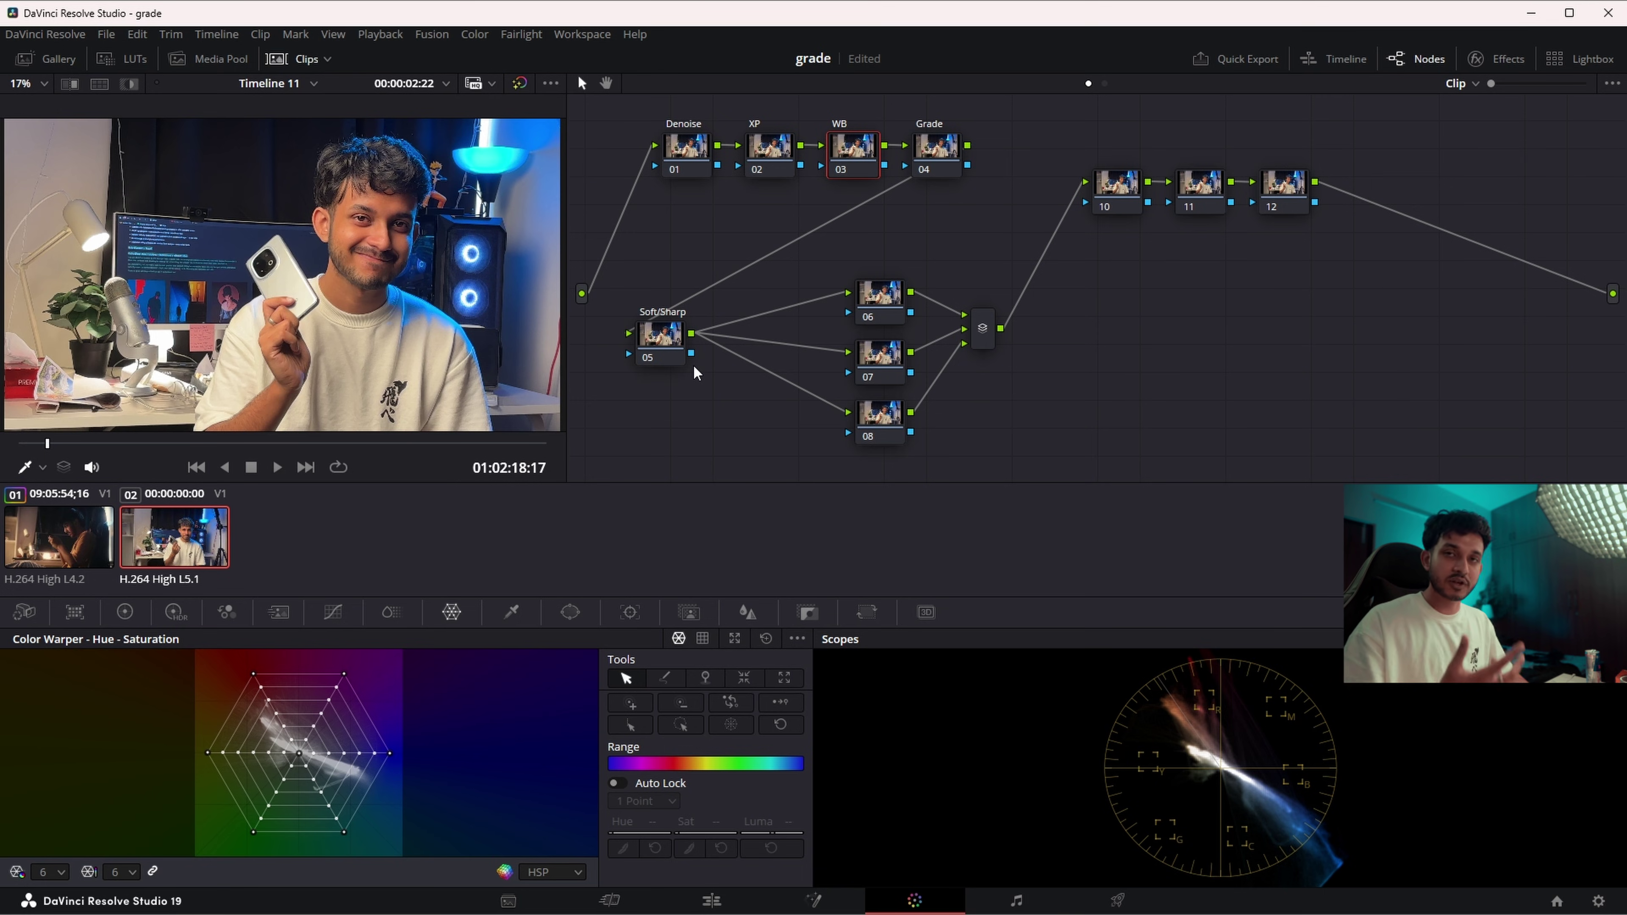
- Label the parallel nodes 06–08 Vig, Grad and Subject
left_click_drag(881, 296, 876, 262)
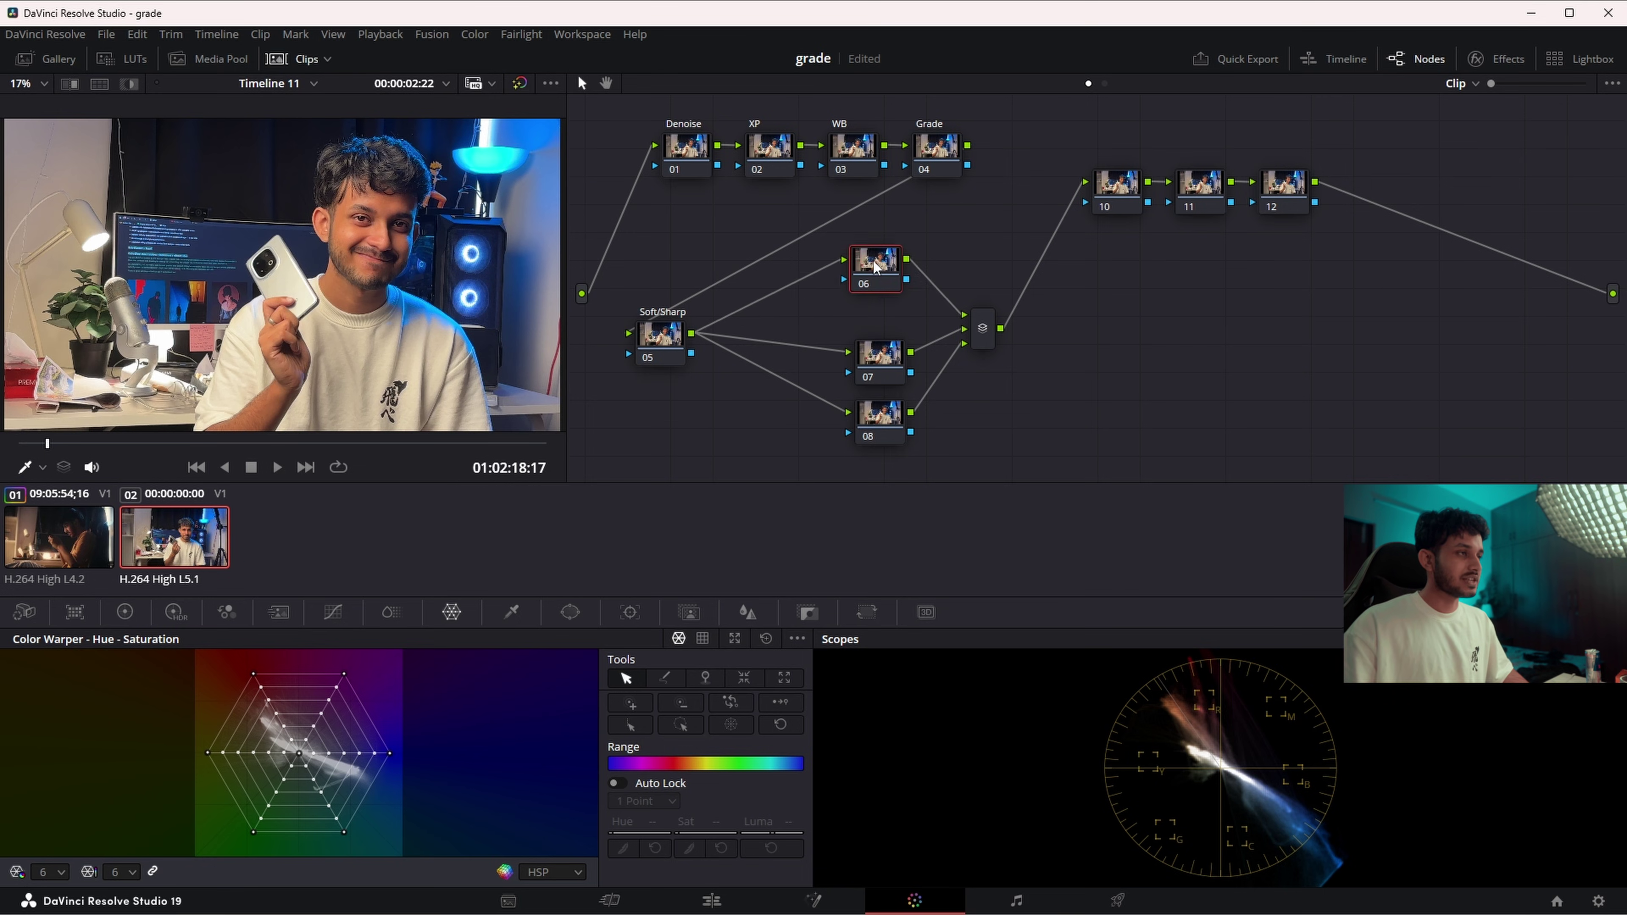
right_click(876, 262)
left_click(900, 295)
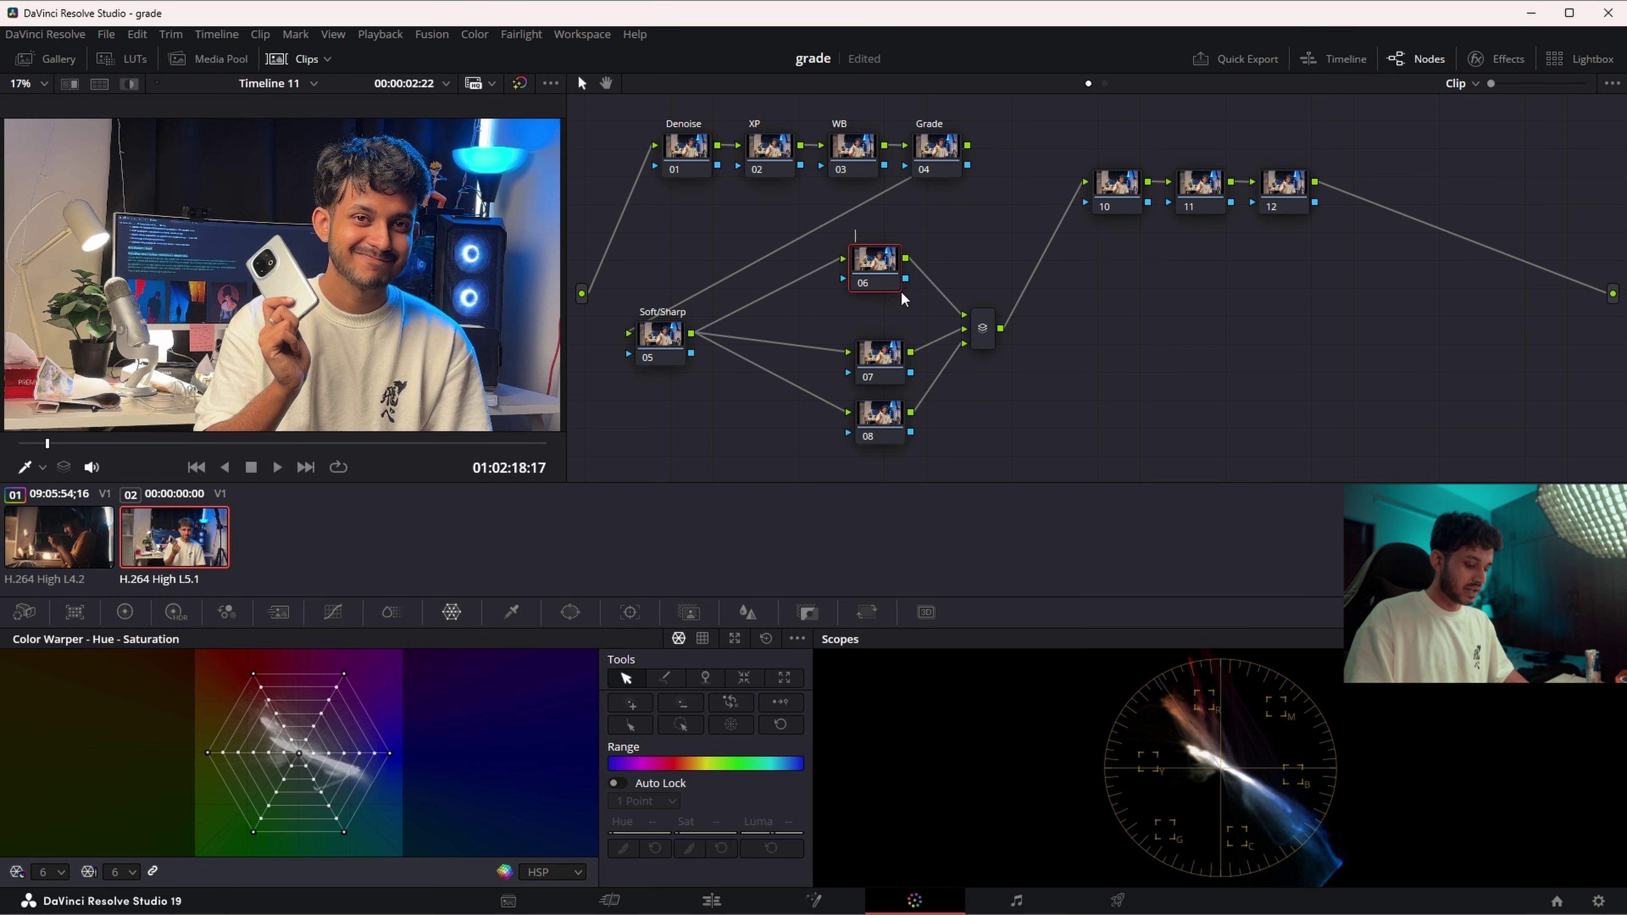
type("Vig")
key("Return")
left_click_drag(889, 356, 882, 338)
right_click(882, 337)
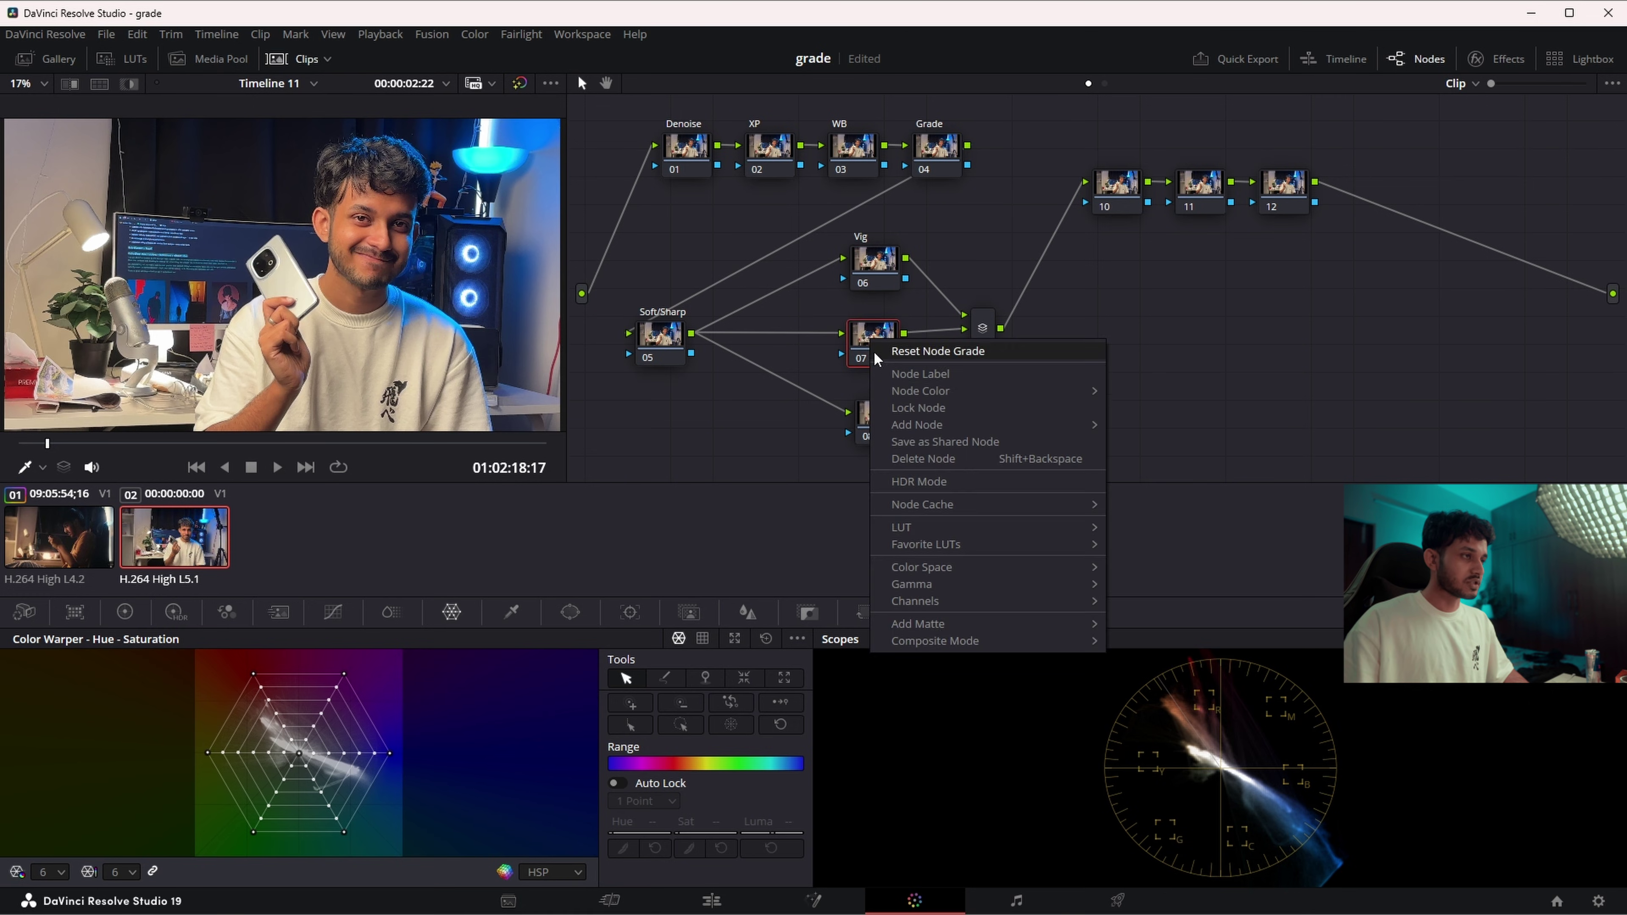
left_click(893, 371)
type("Grad")
key("Return")
right_click(892, 407)
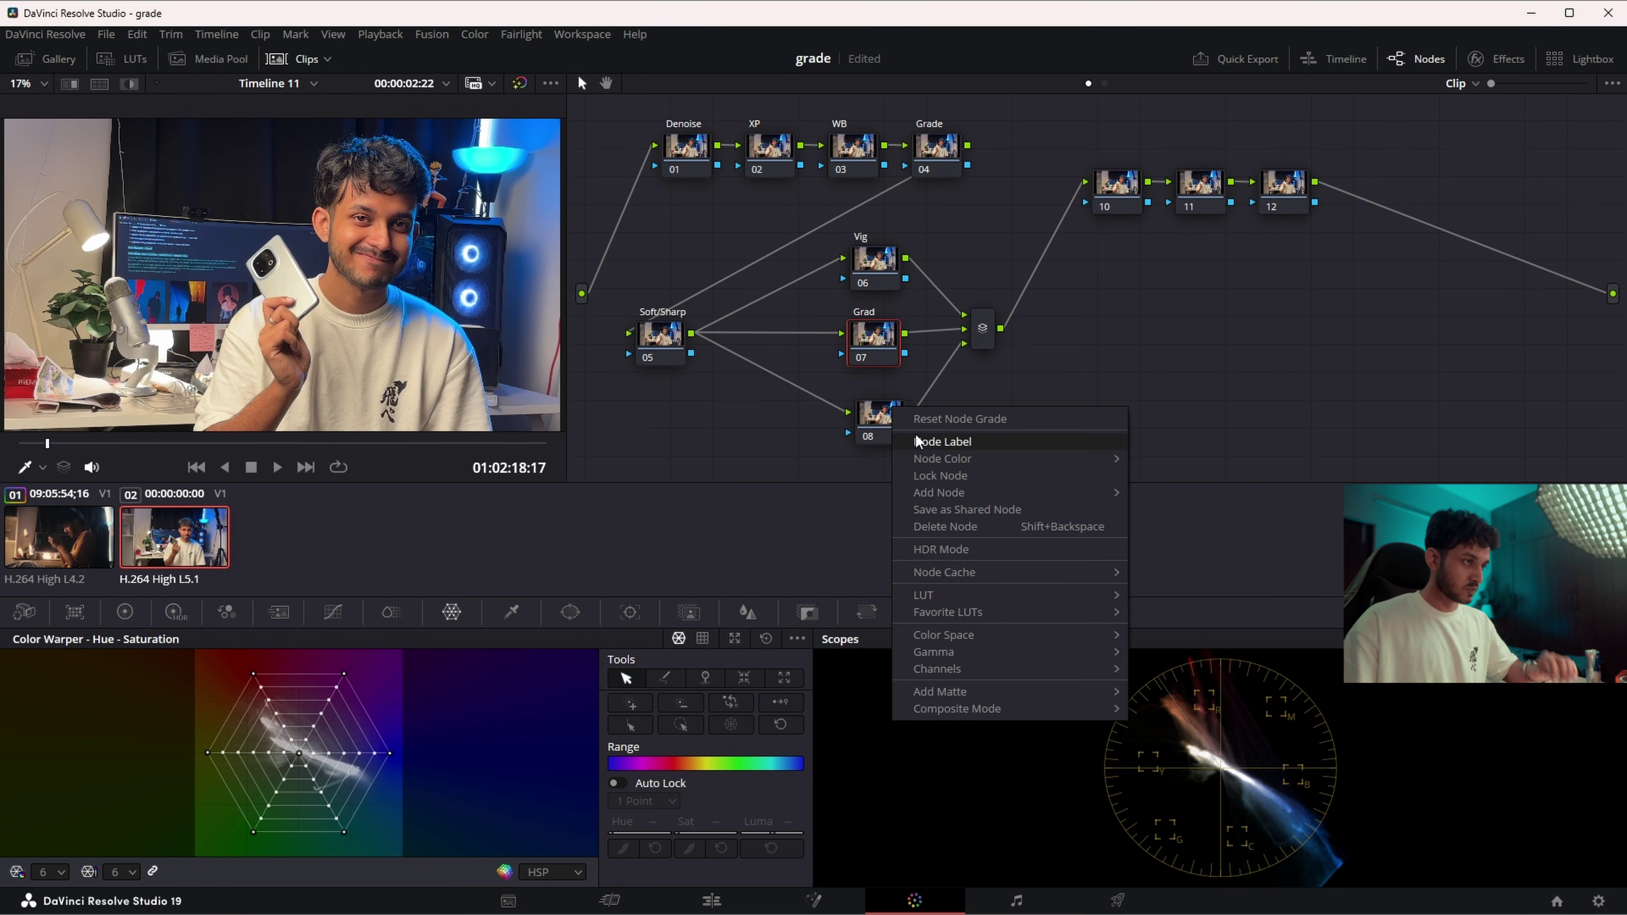
left_click(918, 441)
type("Subject")
key("Return")
- Label nodes 10–12 Blur, Glow and Grain, then add node 13 below Blur
left_click_drag(1119, 187, 1107, 199)
right_click(1106, 199)
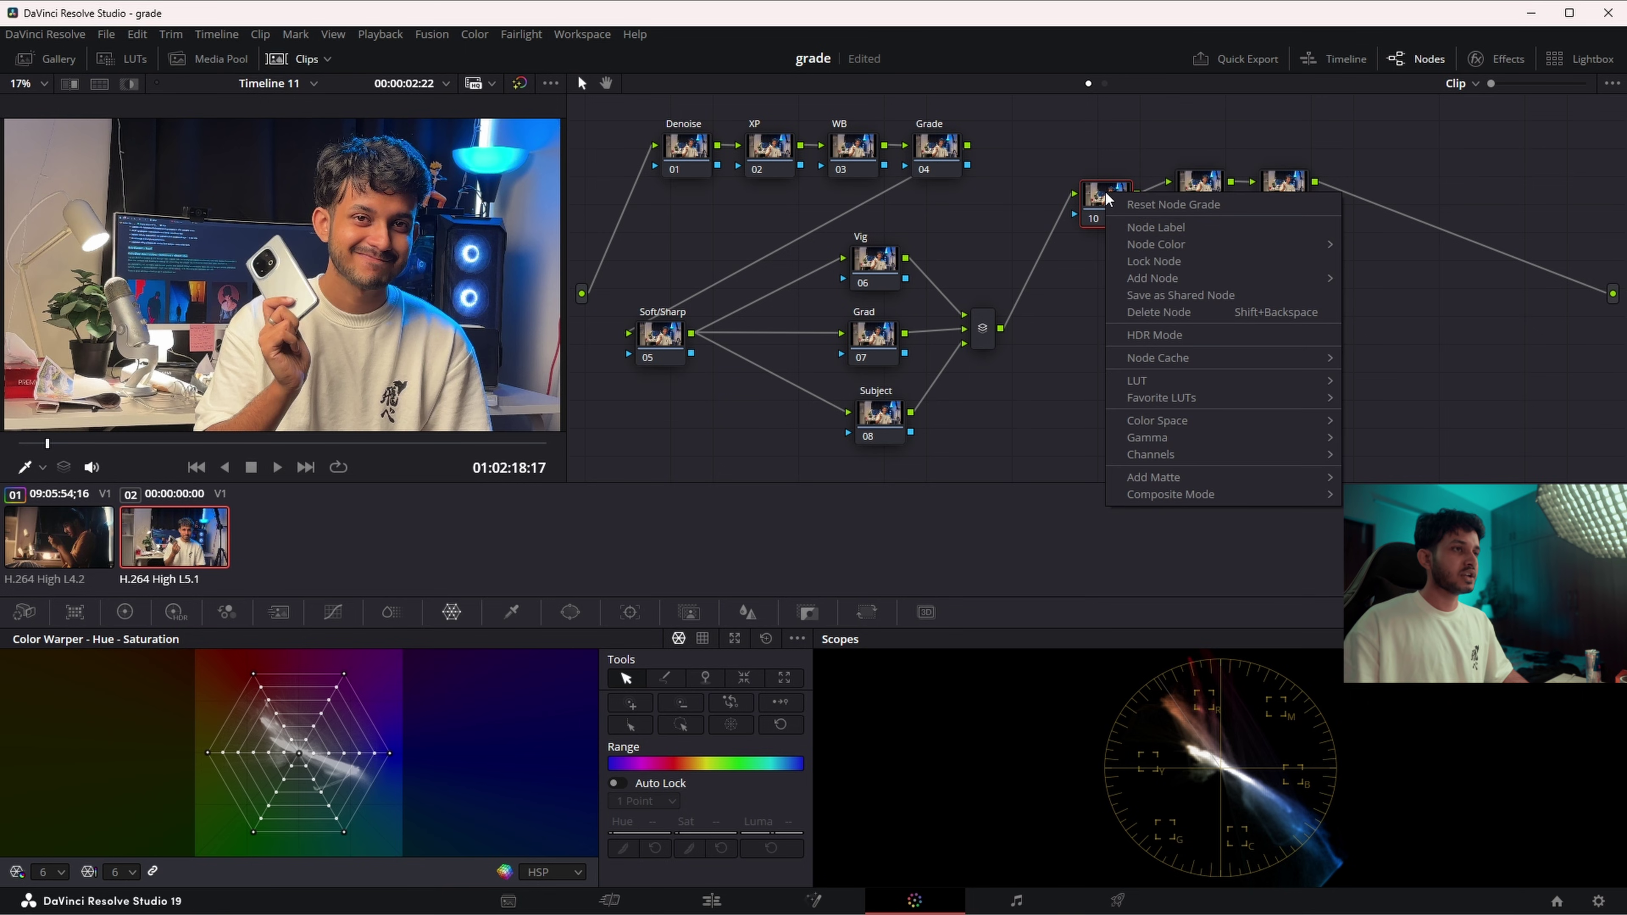
left_click(1138, 221)
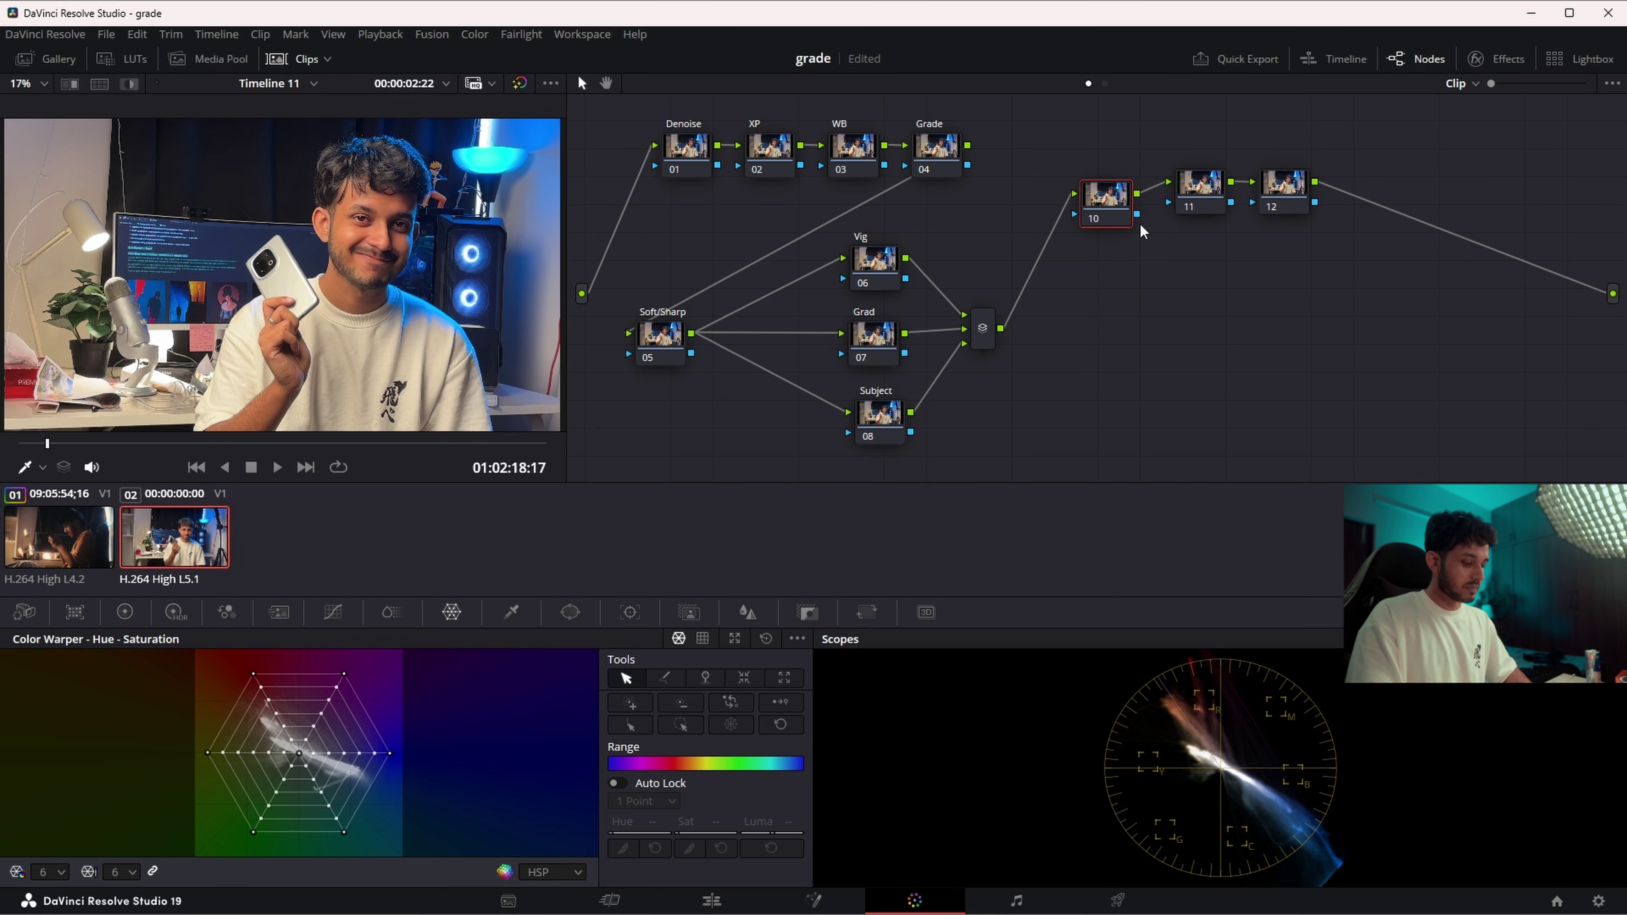
right_click(1197, 196)
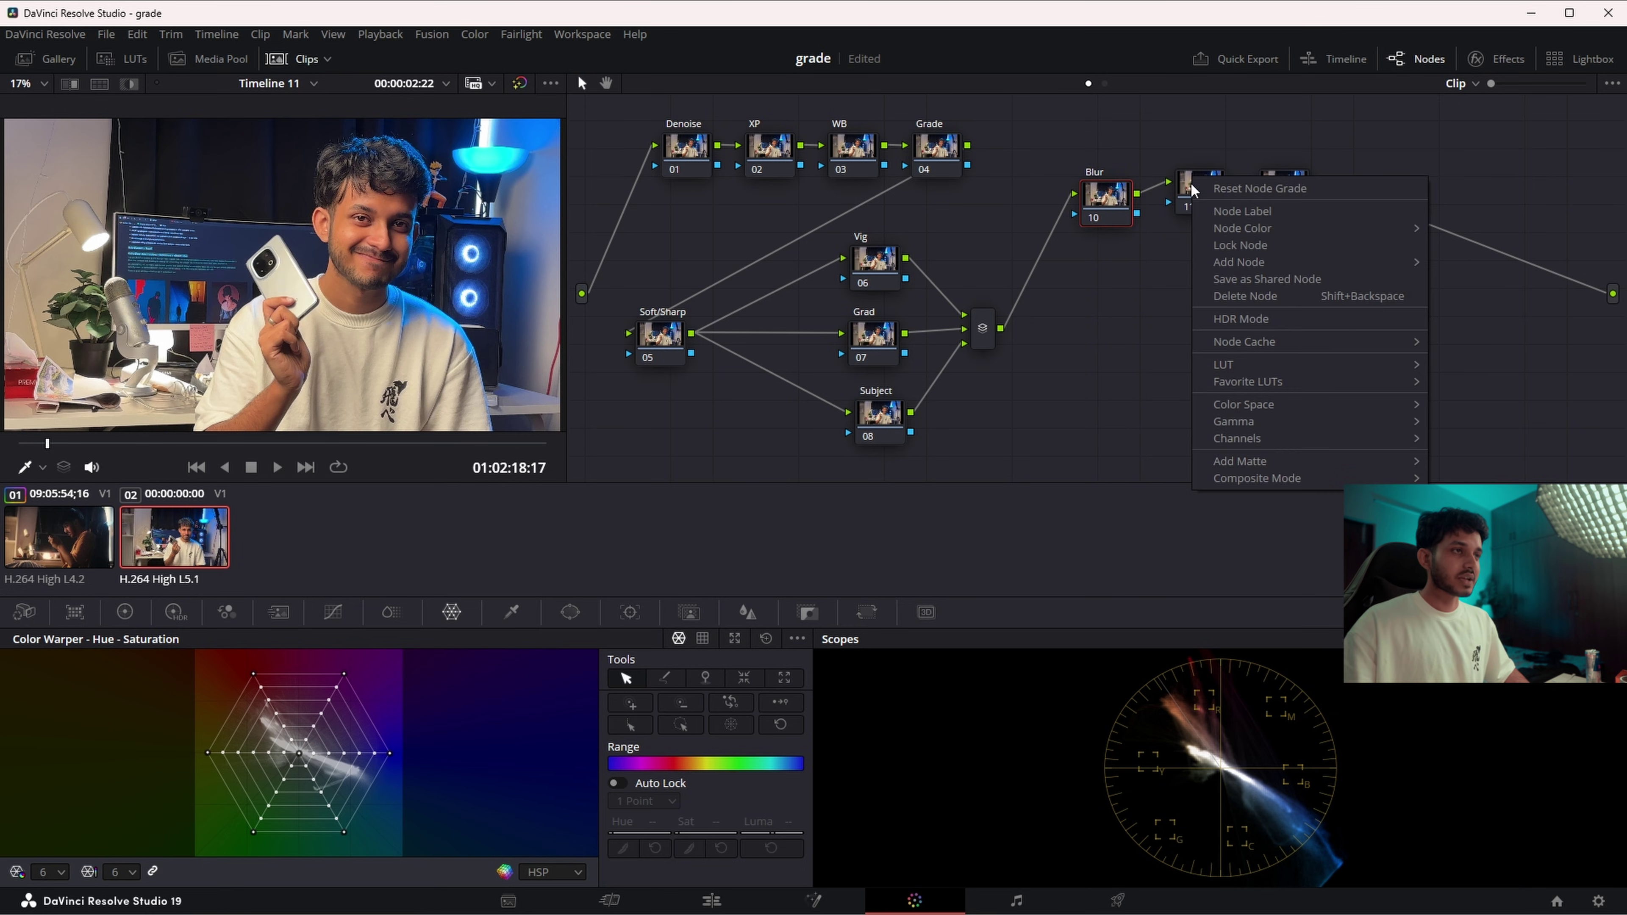
left_click(1224, 222)
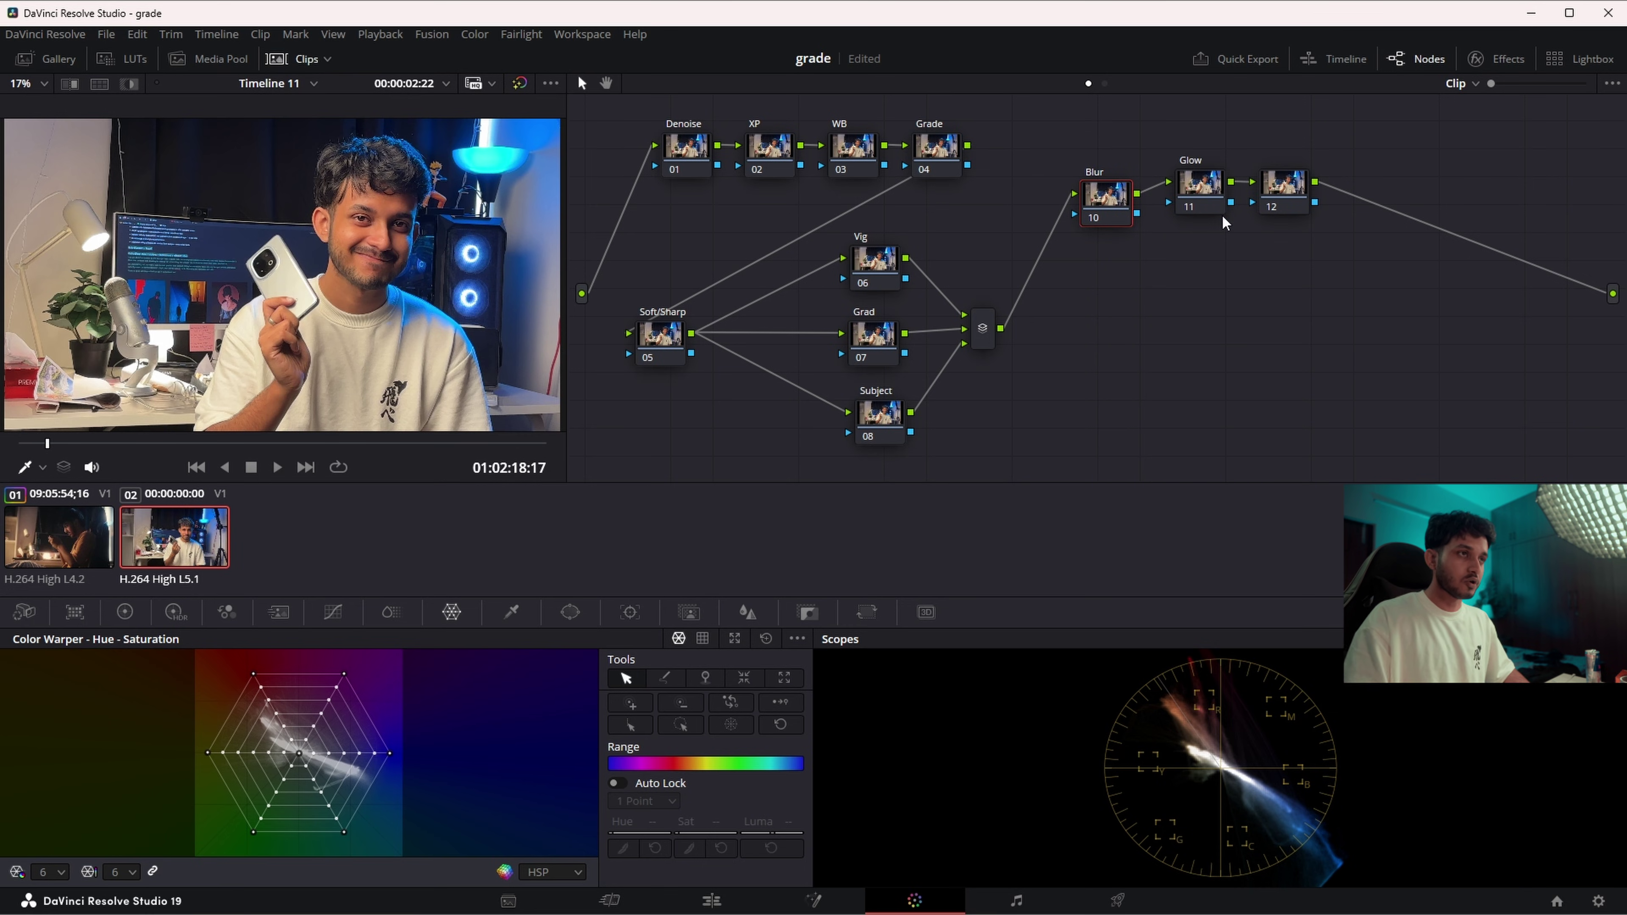
right_click(1276, 198)
left_click(1302, 226)
type("G")
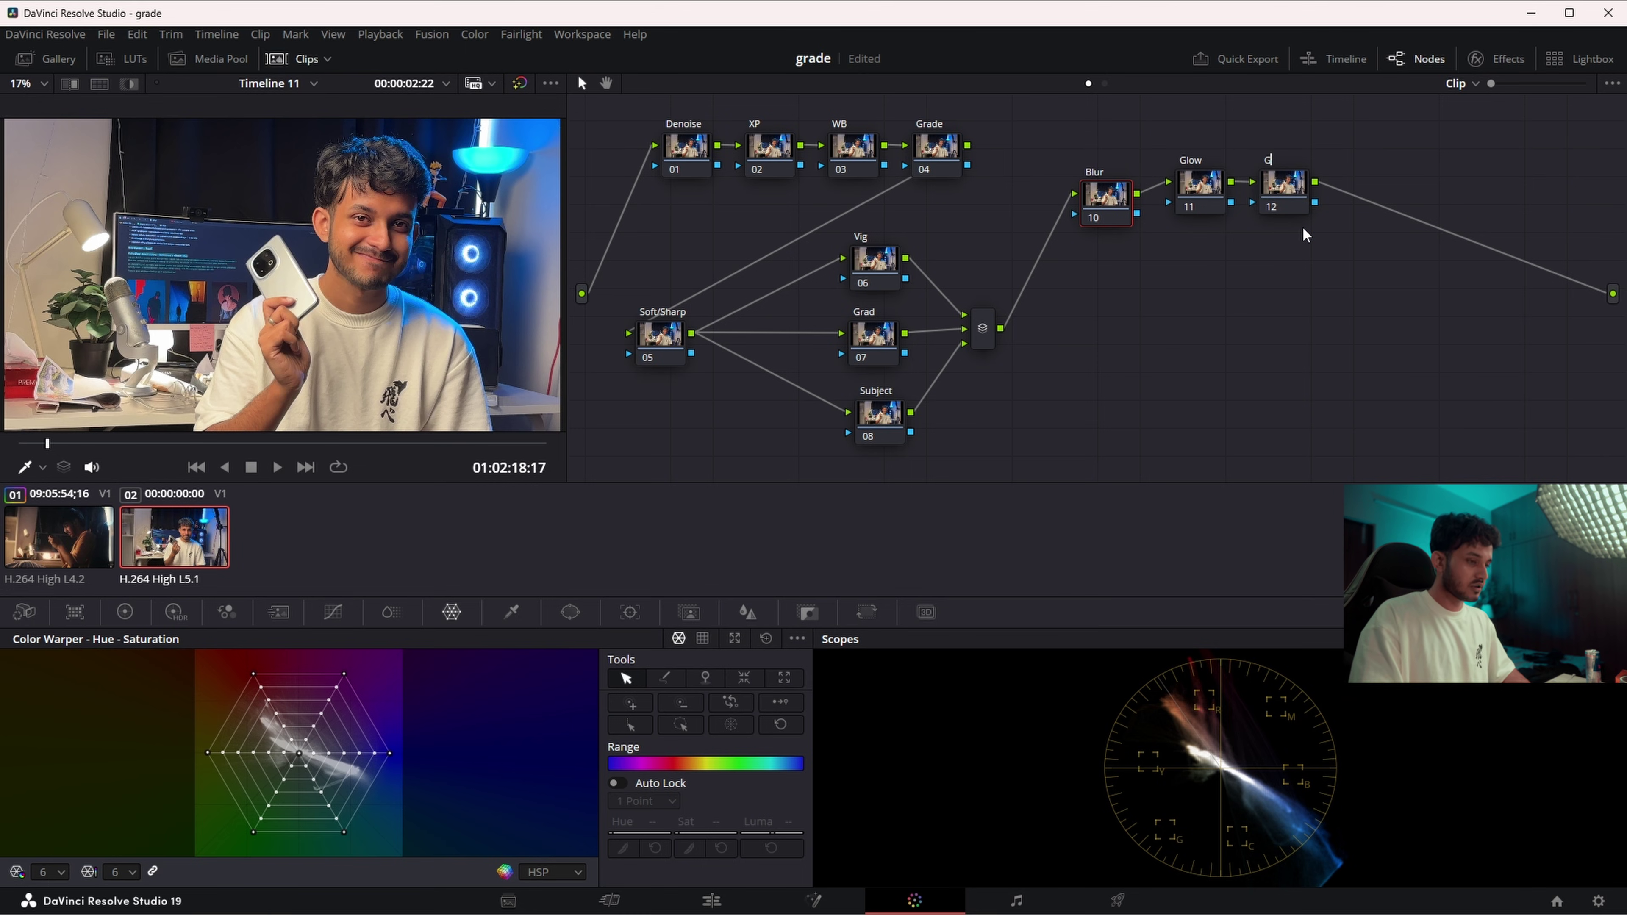
type("rain")
left_click(1282, 195)
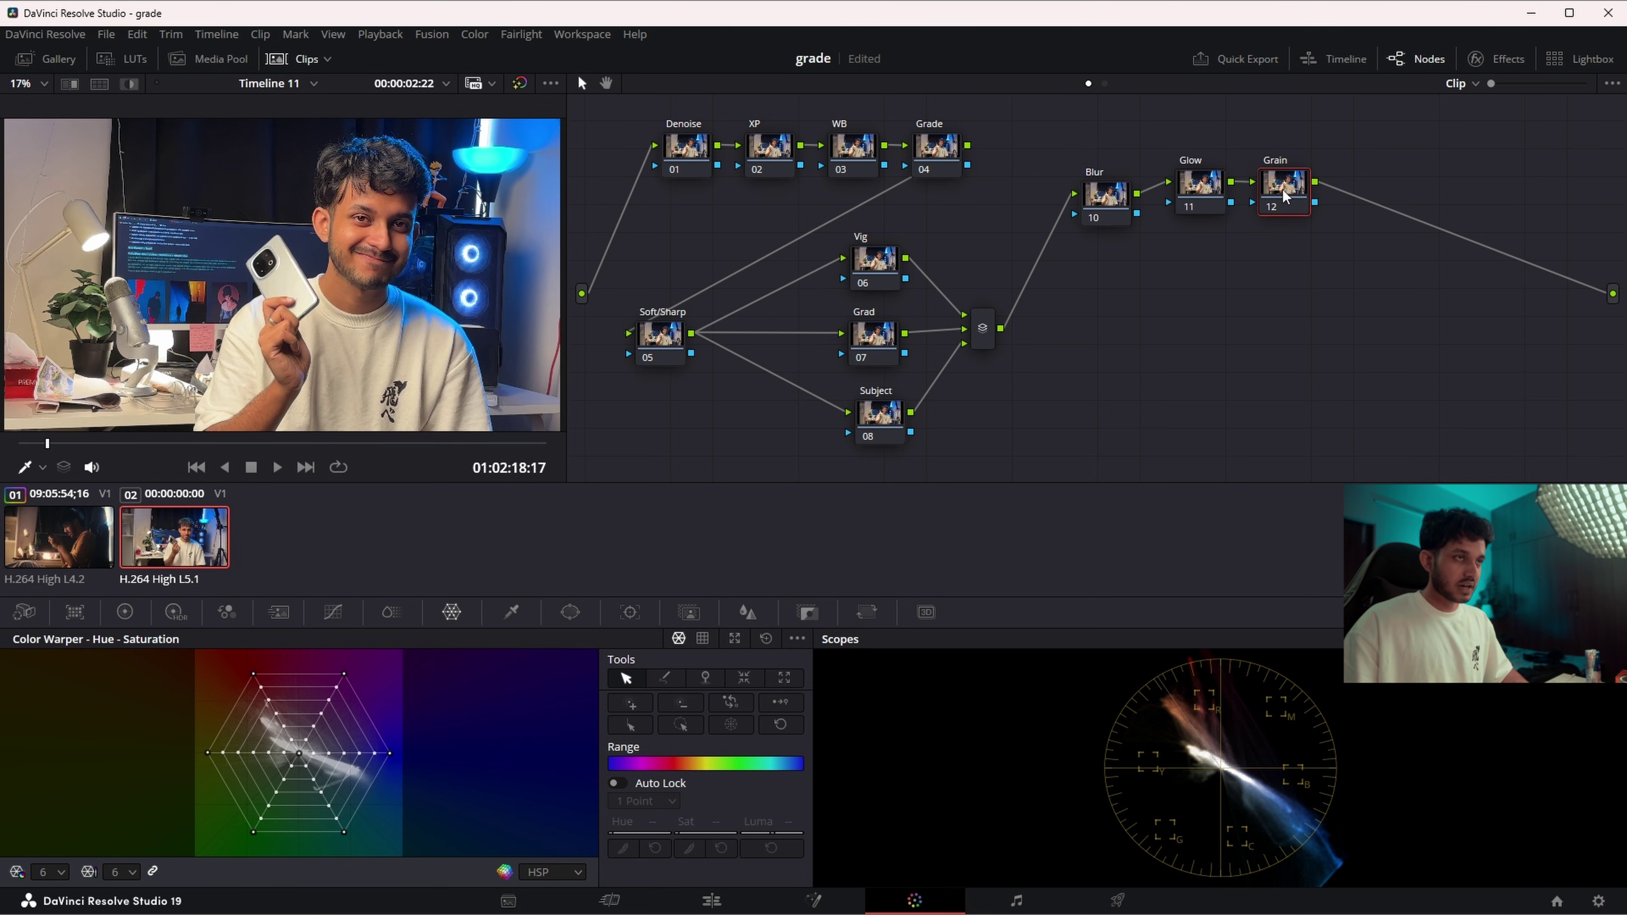
key("alt+s")
left_click_drag(1368, 192, 1122, 340)
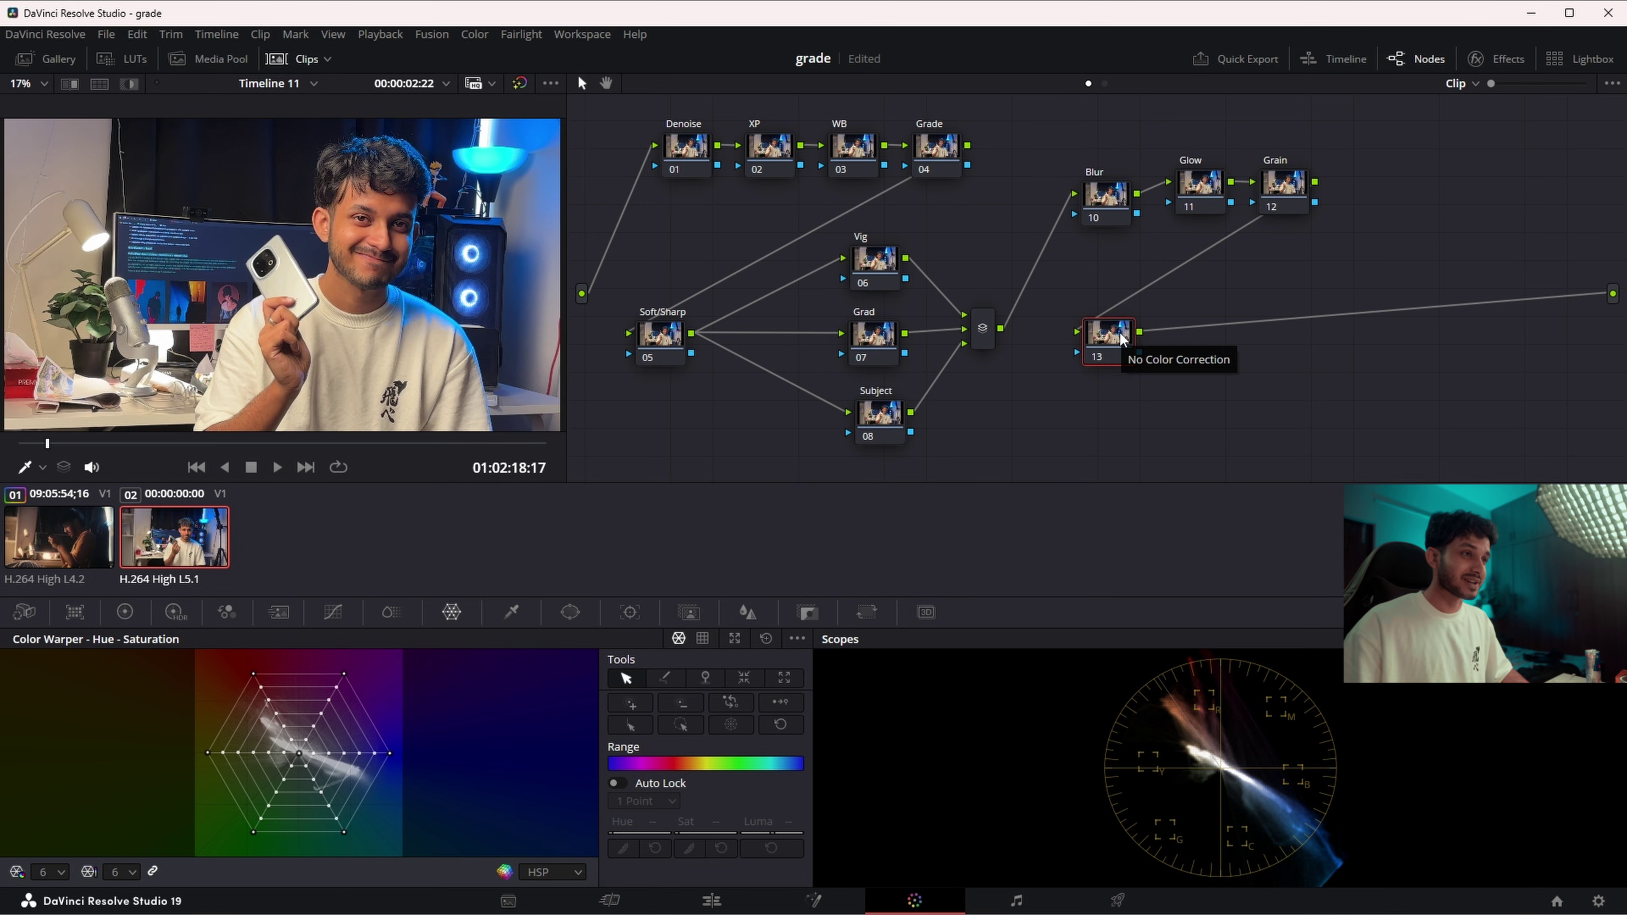
- Delete node 13, shift Blur/Glow/Grain down, and insert a node labelled Density
key("Delete")
left_click_drag(1371, 147, 1115, 186)
key("shift+s")
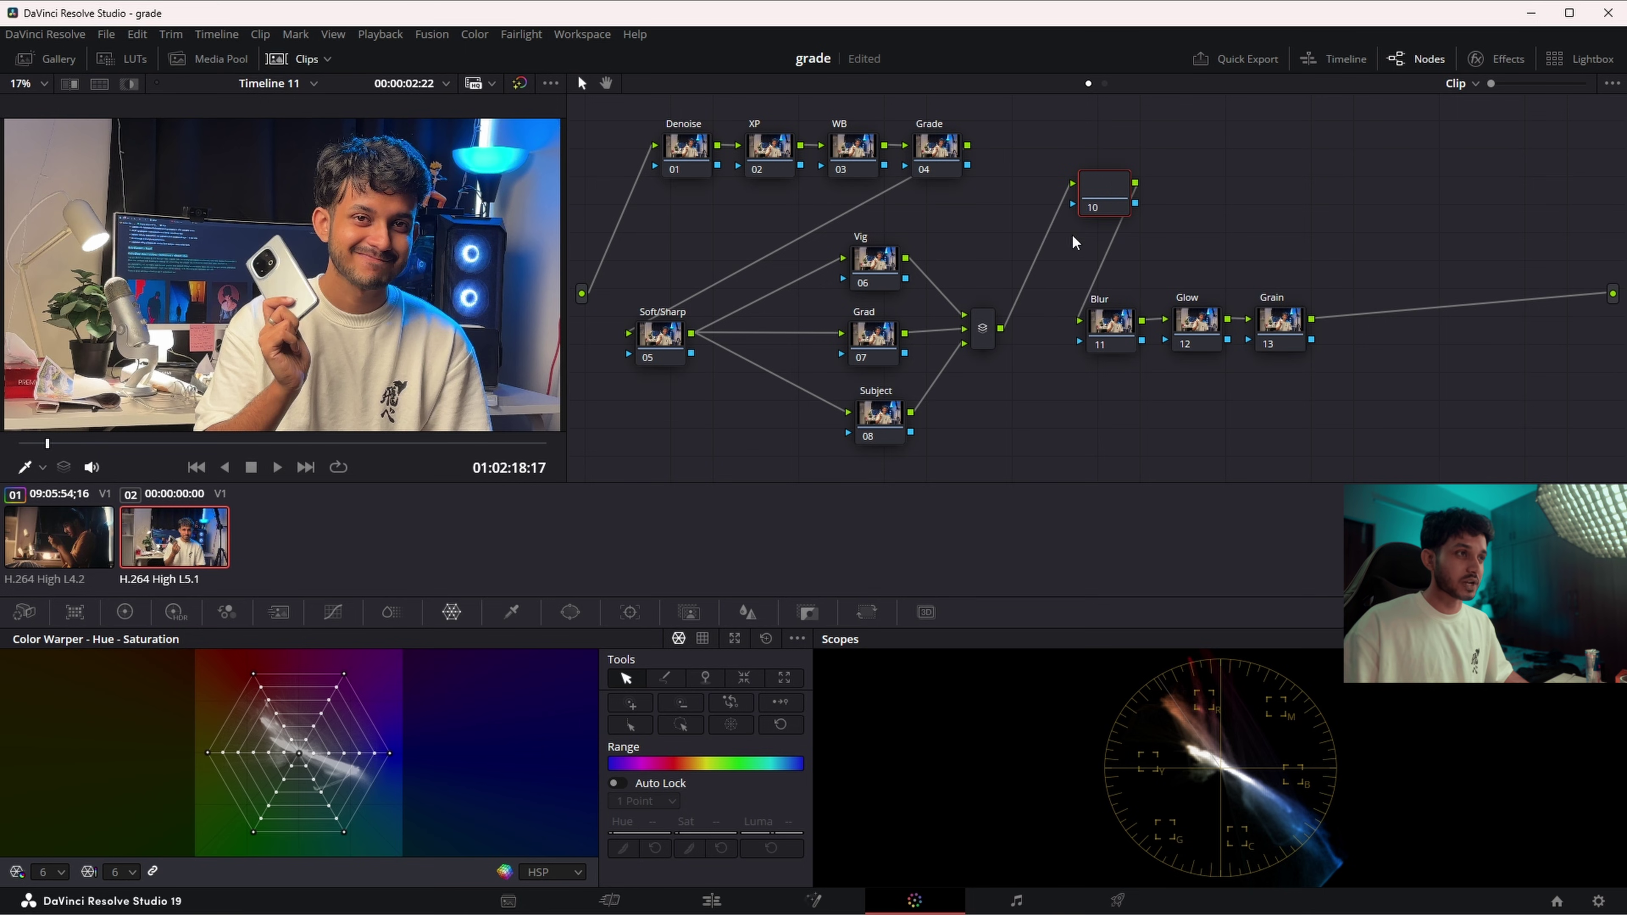
right_click(1103, 189)
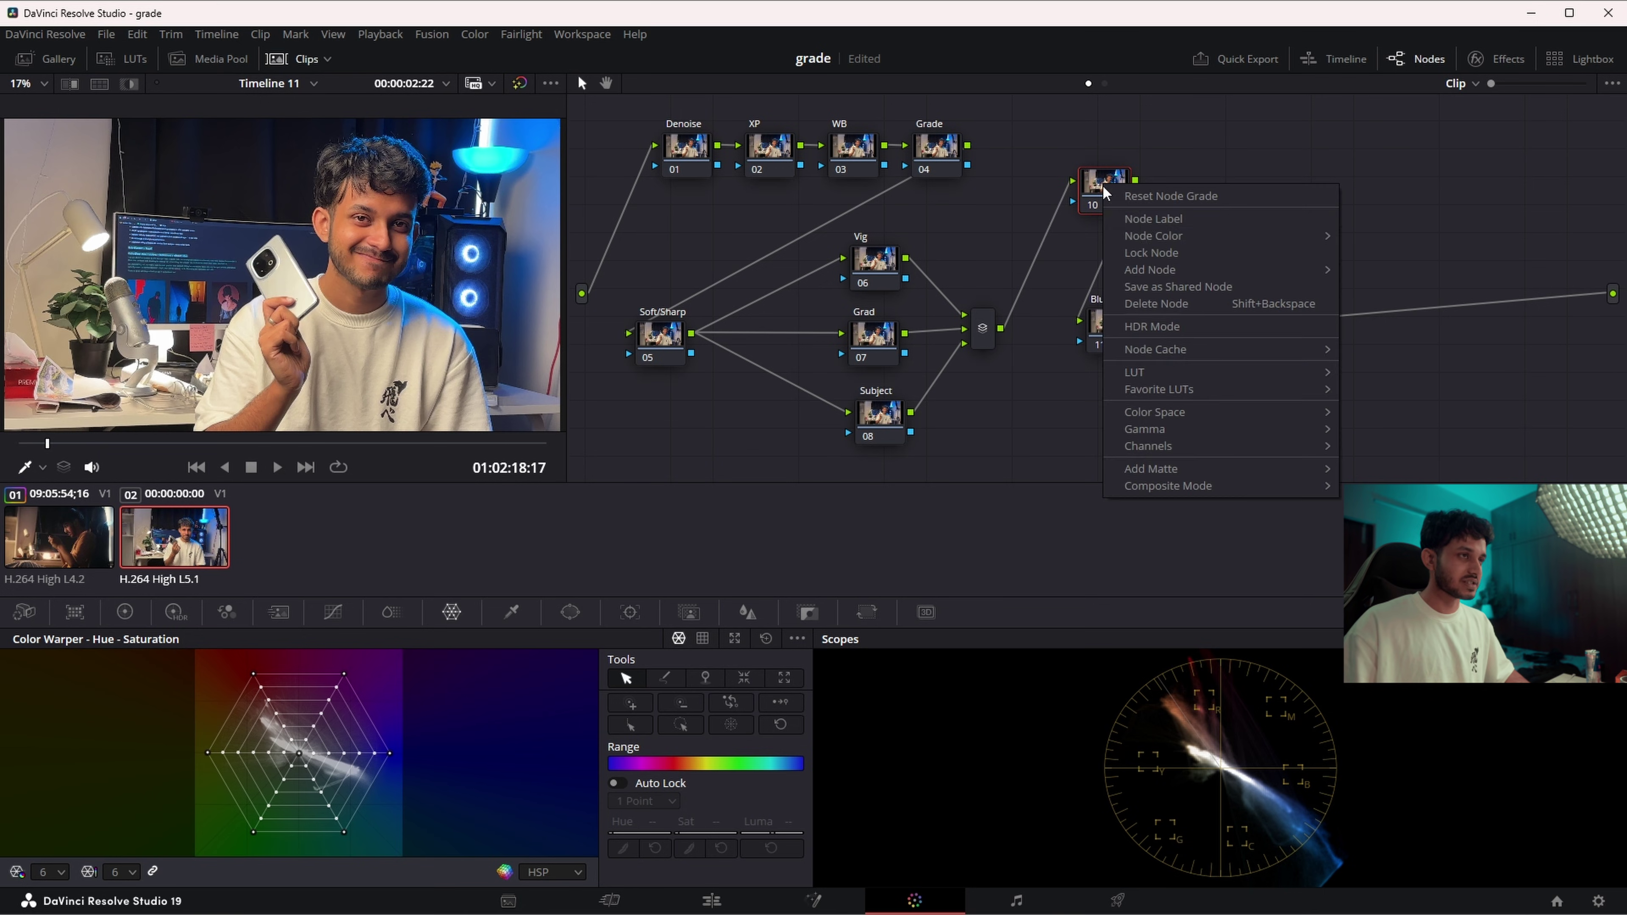
left_click(1147, 229)
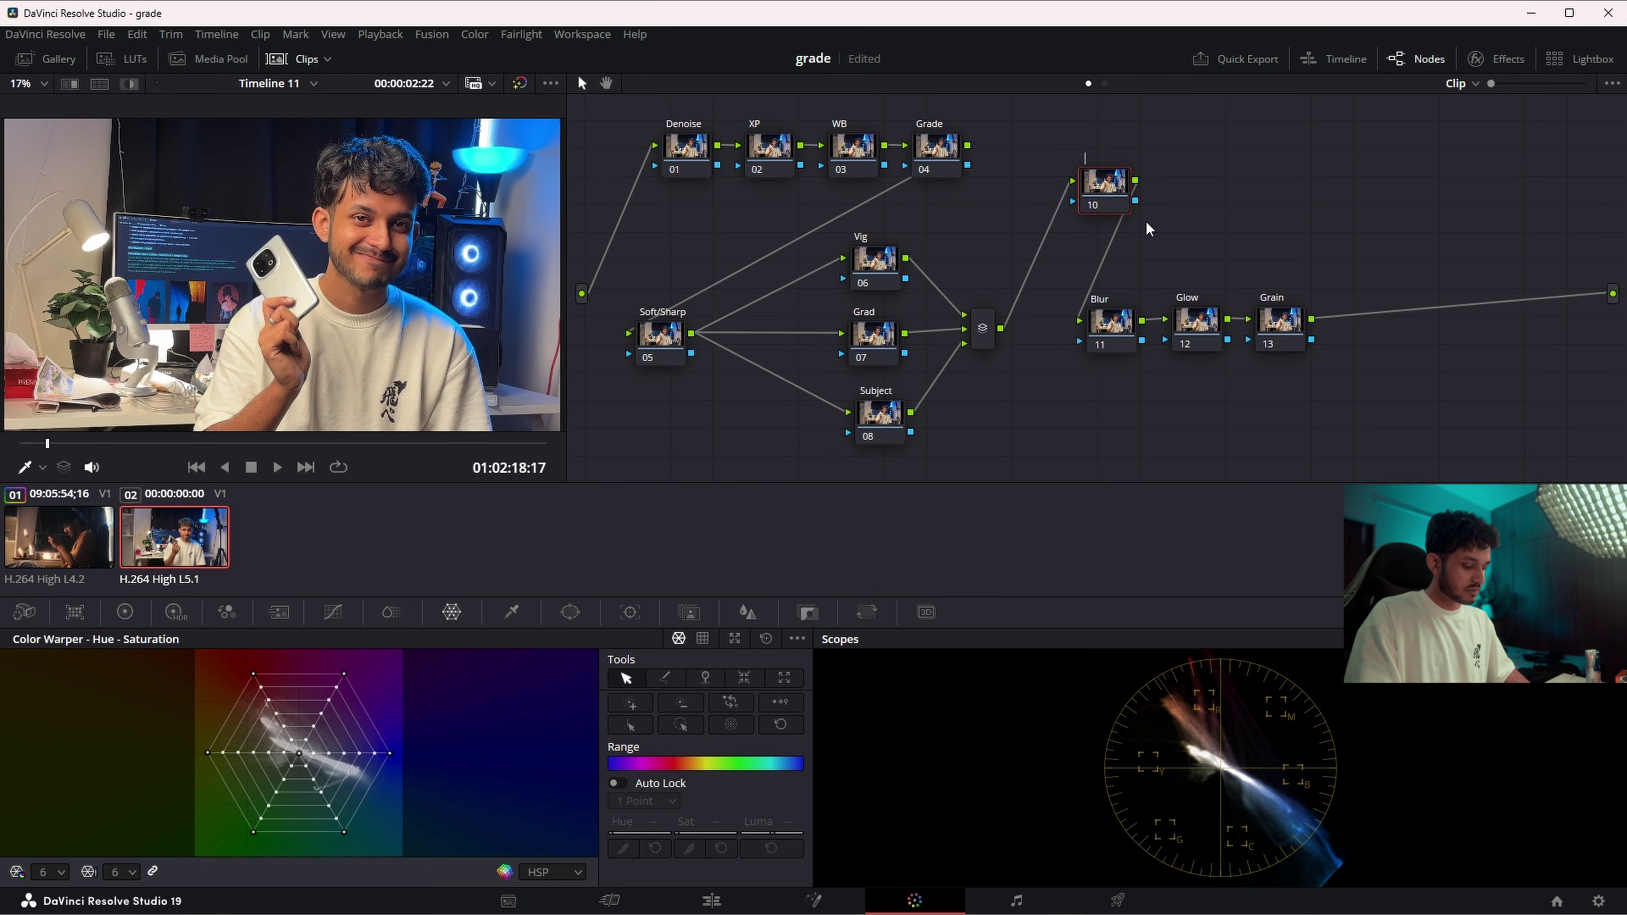
key("Return")
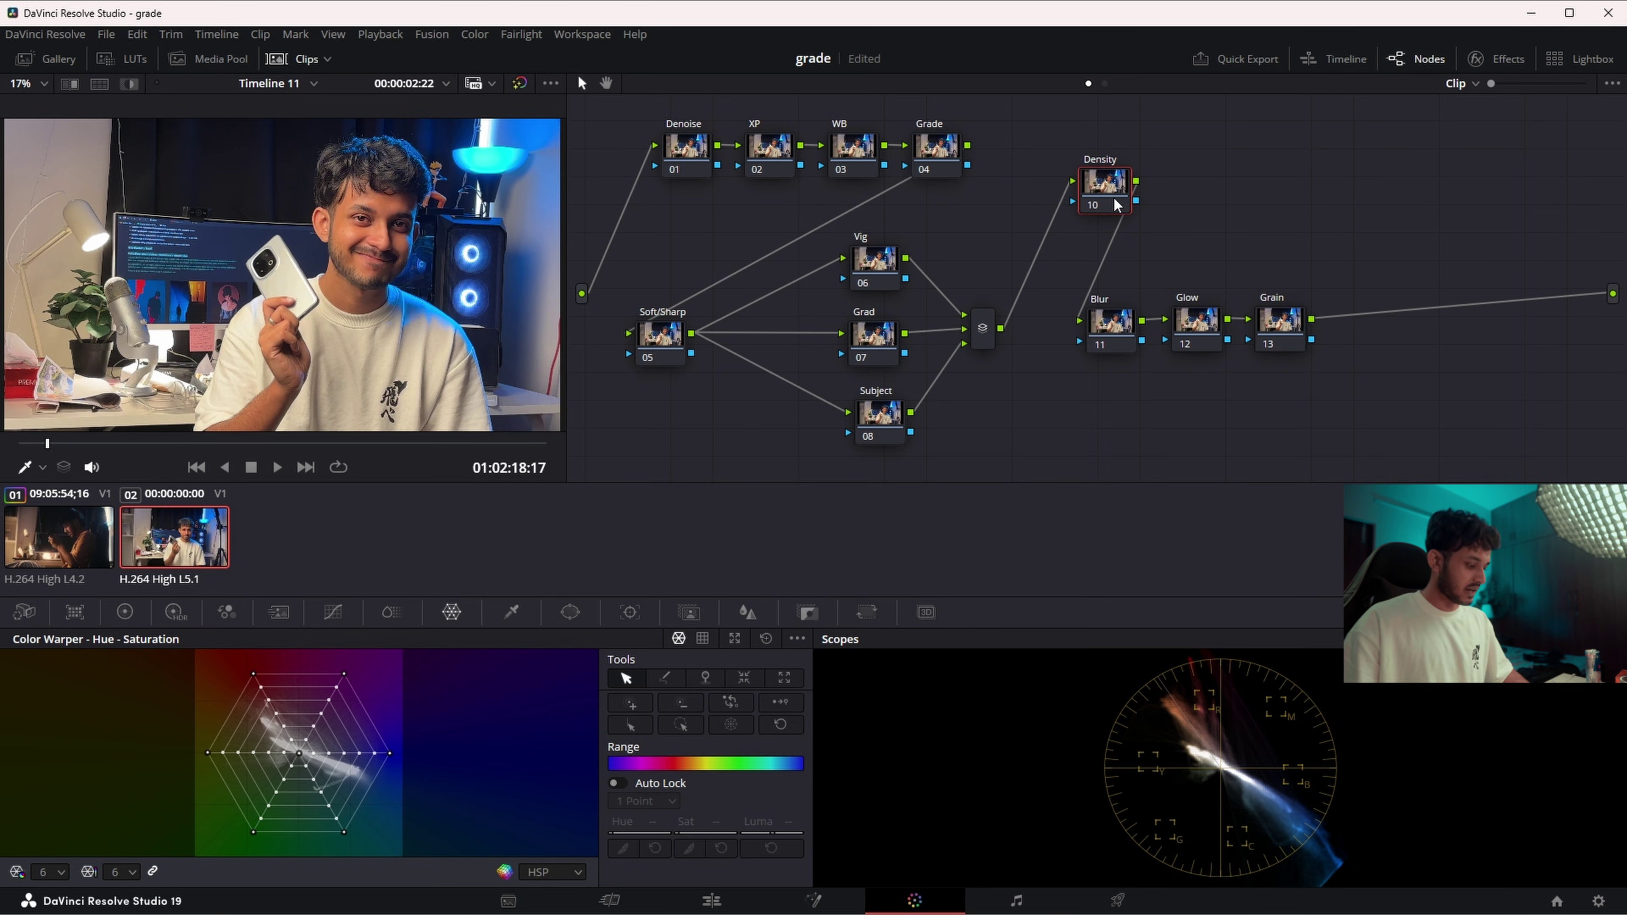
- Add a serial node labelled Qualifier after Density
key("alt+s")
right_click(1193, 183)
left_click(1233, 218)
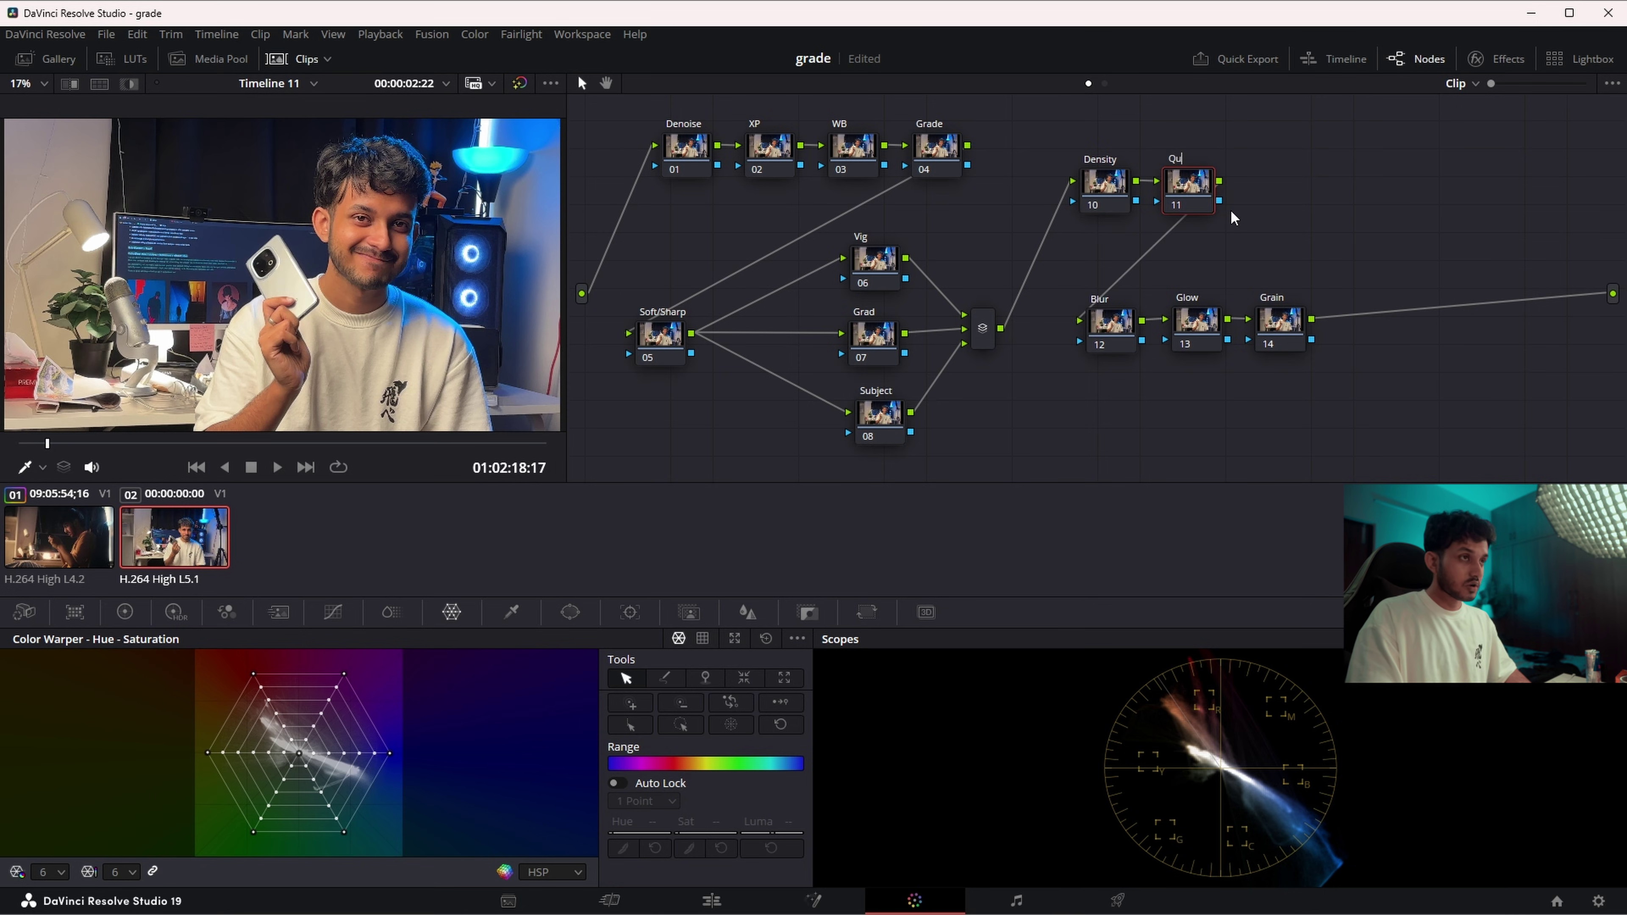
type("Qualifier")
key("Return")
- Add a Skin node after Qualifier and position it at the row's end
right_click(1189, 189)
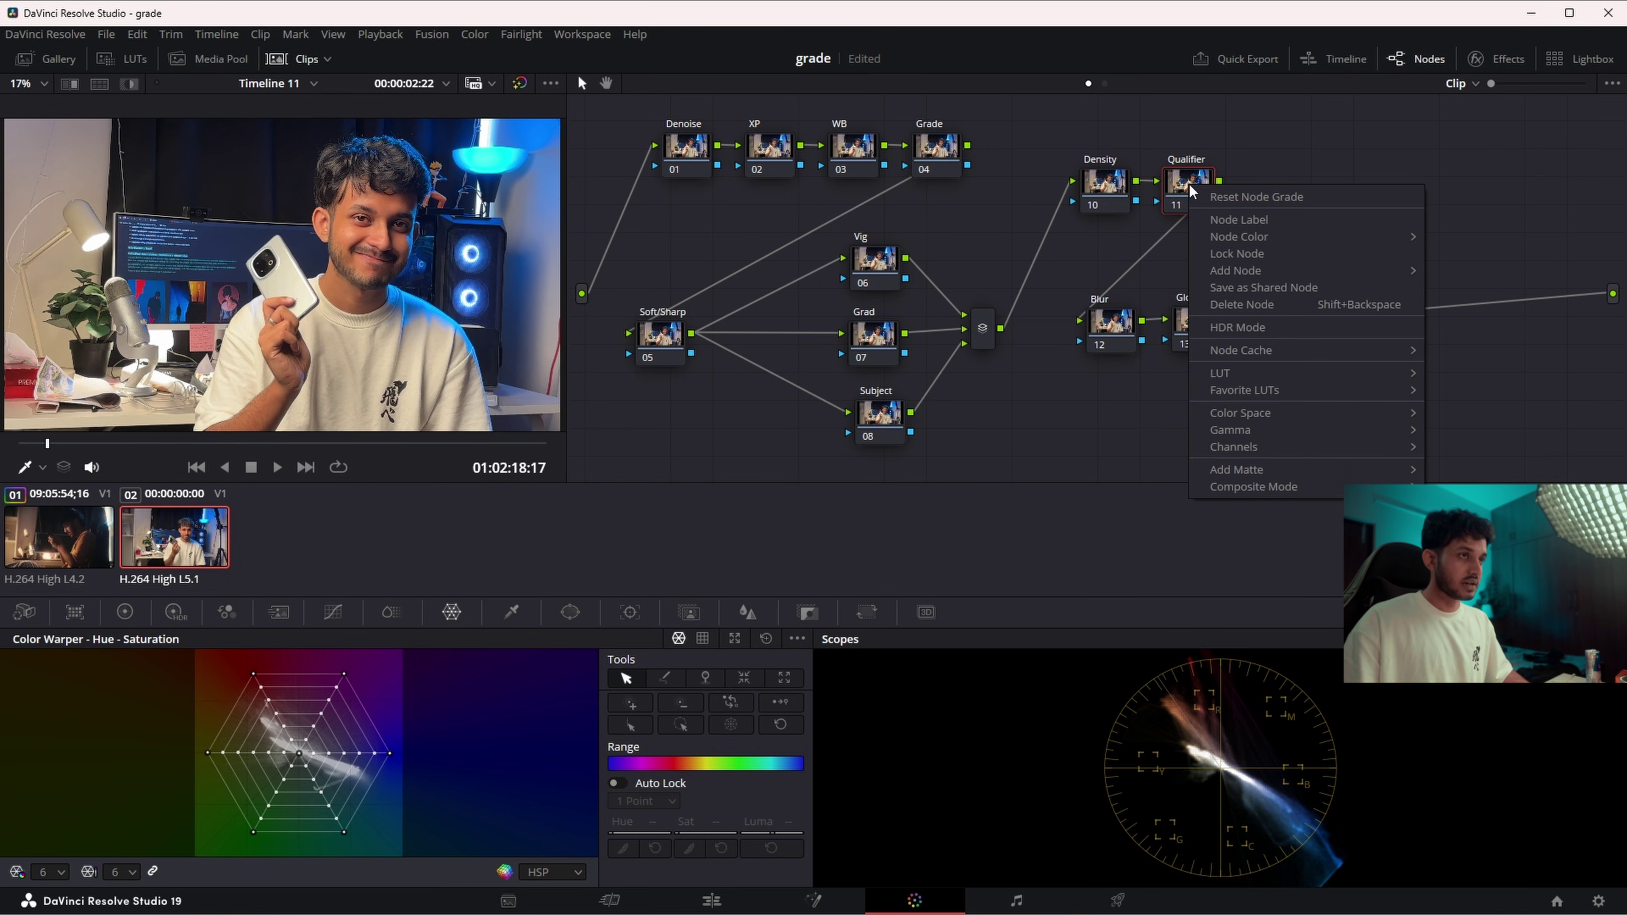
key("alt+s")
left_click(1275, 189)
left_click_drag(1275, 189, 1336, 189)
right_click(1334, 183)
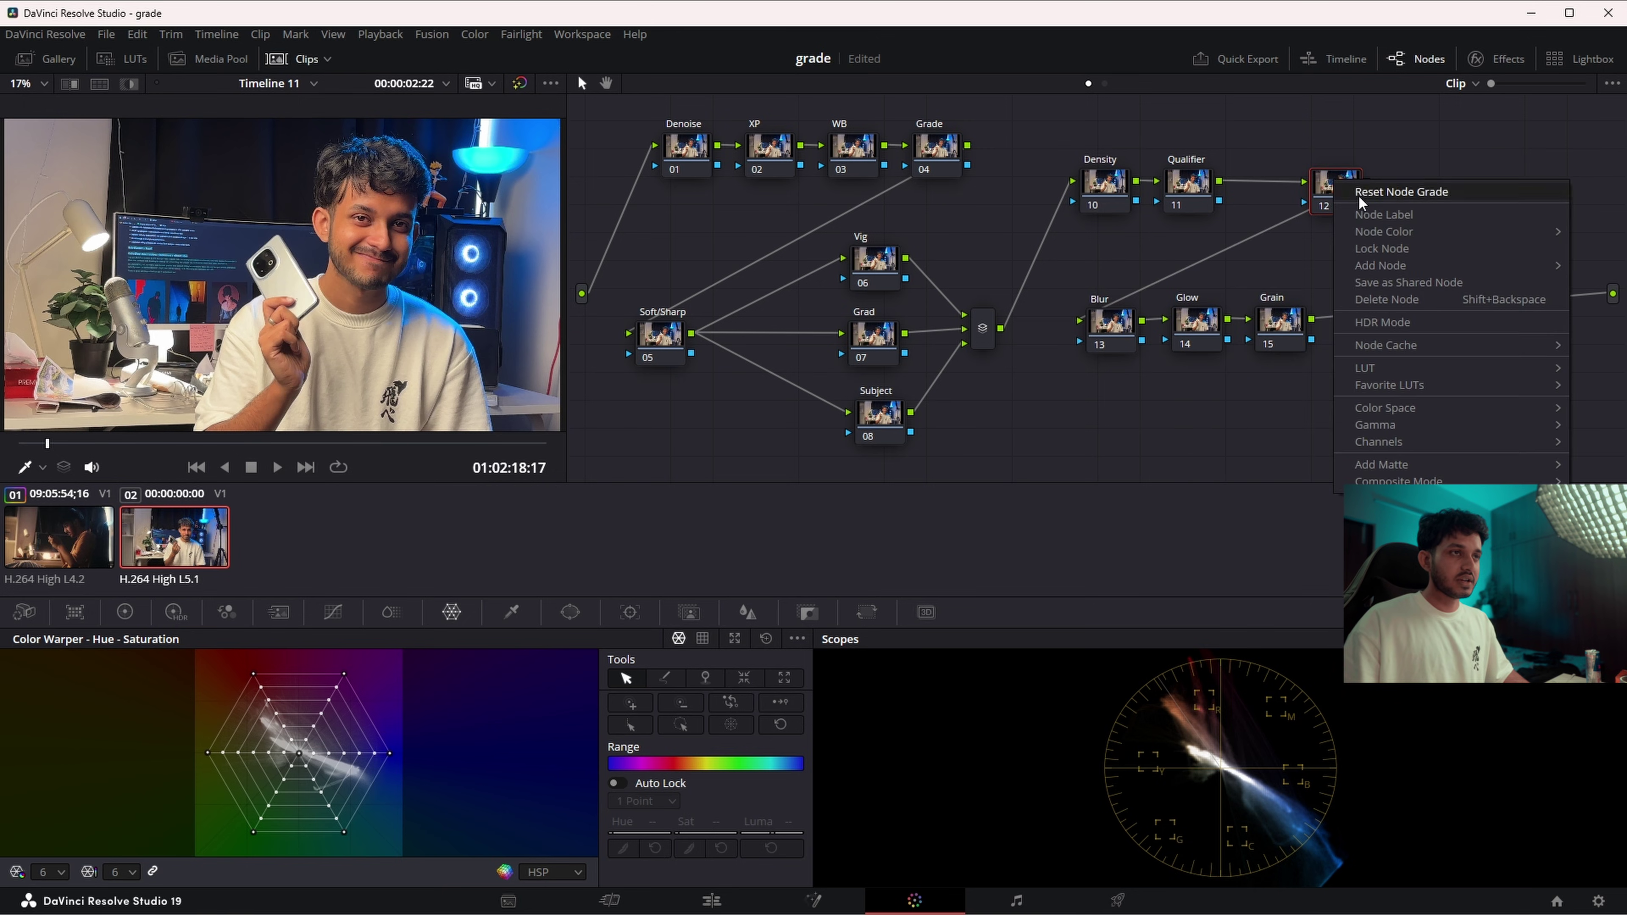
left_click(1368, 214)
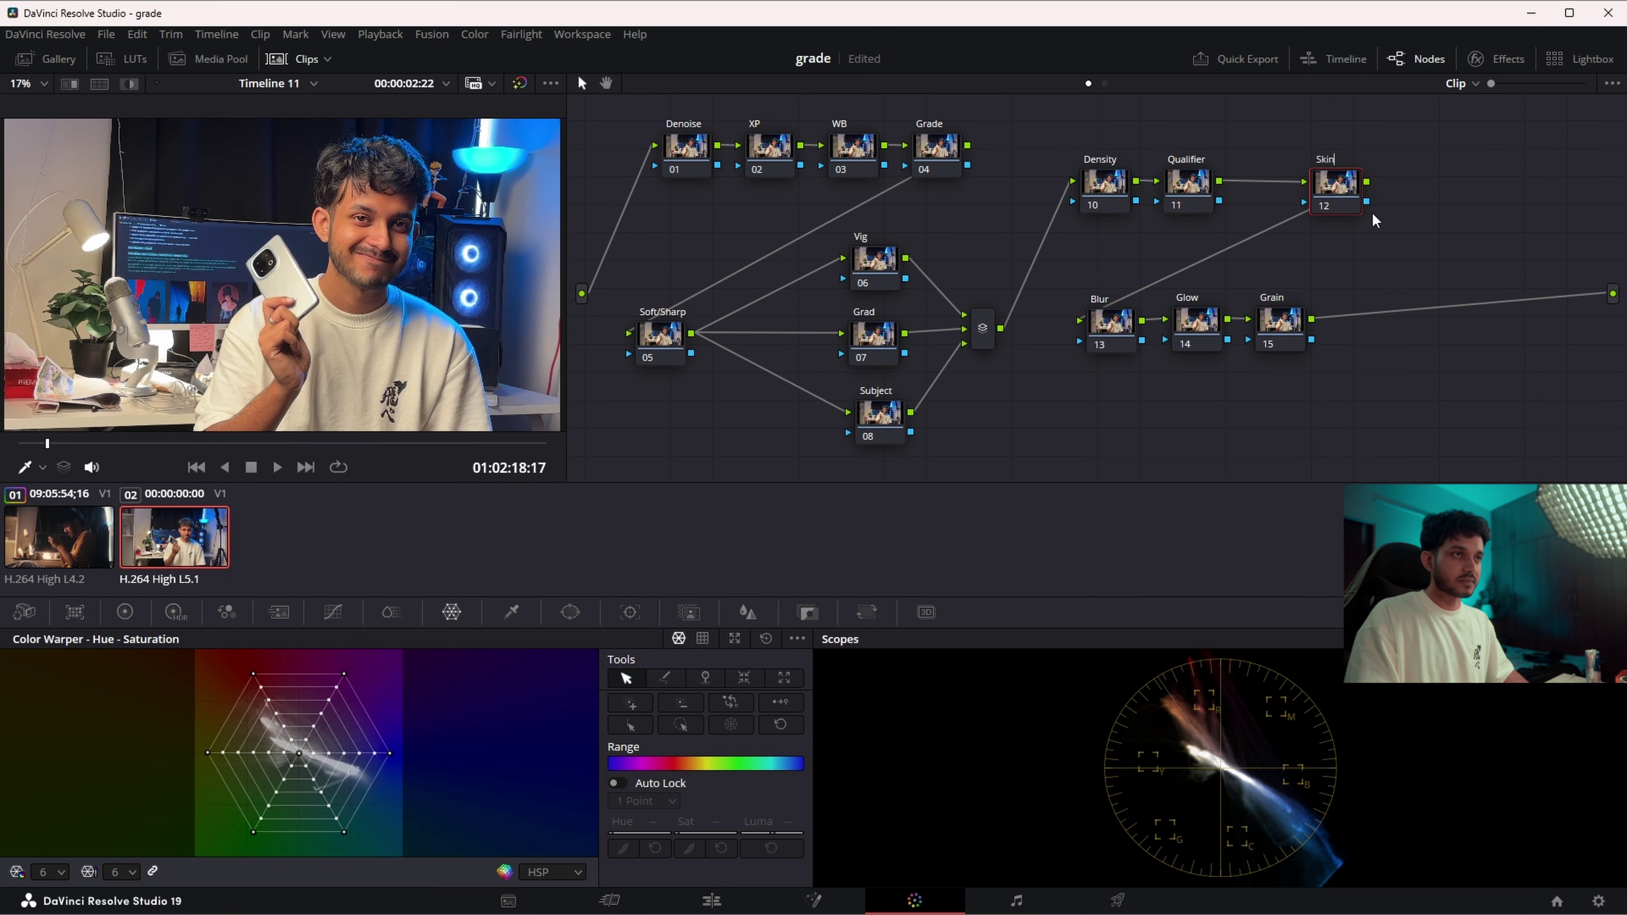
key("Return")
left_click_drag(1342, 186, 1346, 171)
left_click(768, 154)
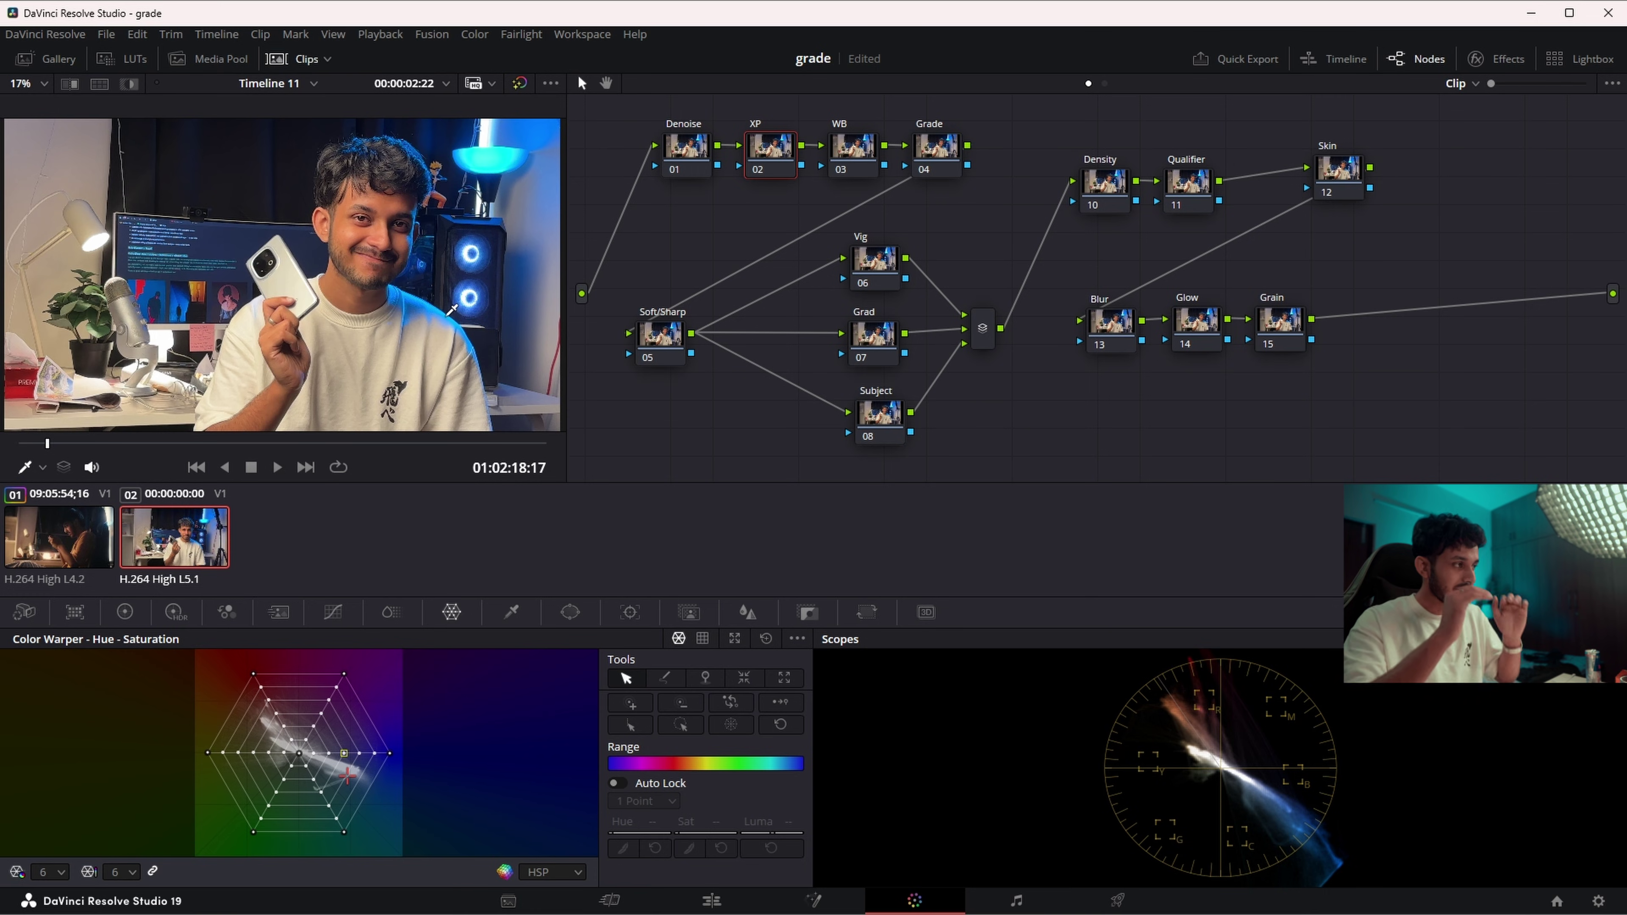
- Set XP's master wheels to Offset 16.45, Gain 1.02, Gamma 0.02, Lift -0.02, checking with bypass
left_click(125, 613)
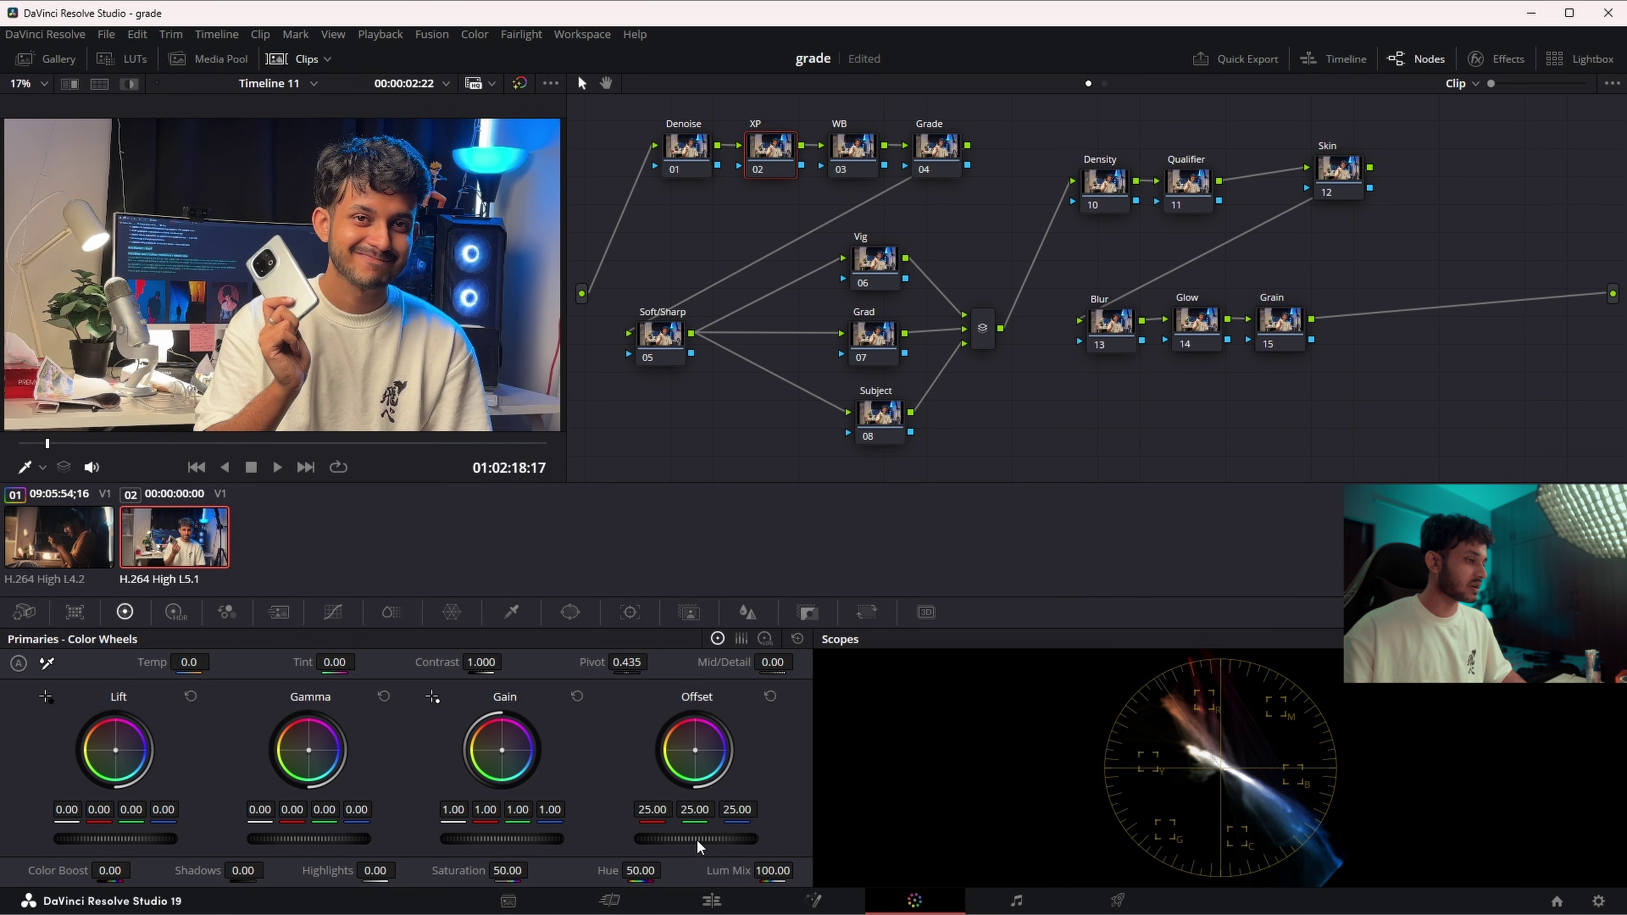
left_click_drag(695, 838, 653, 838)
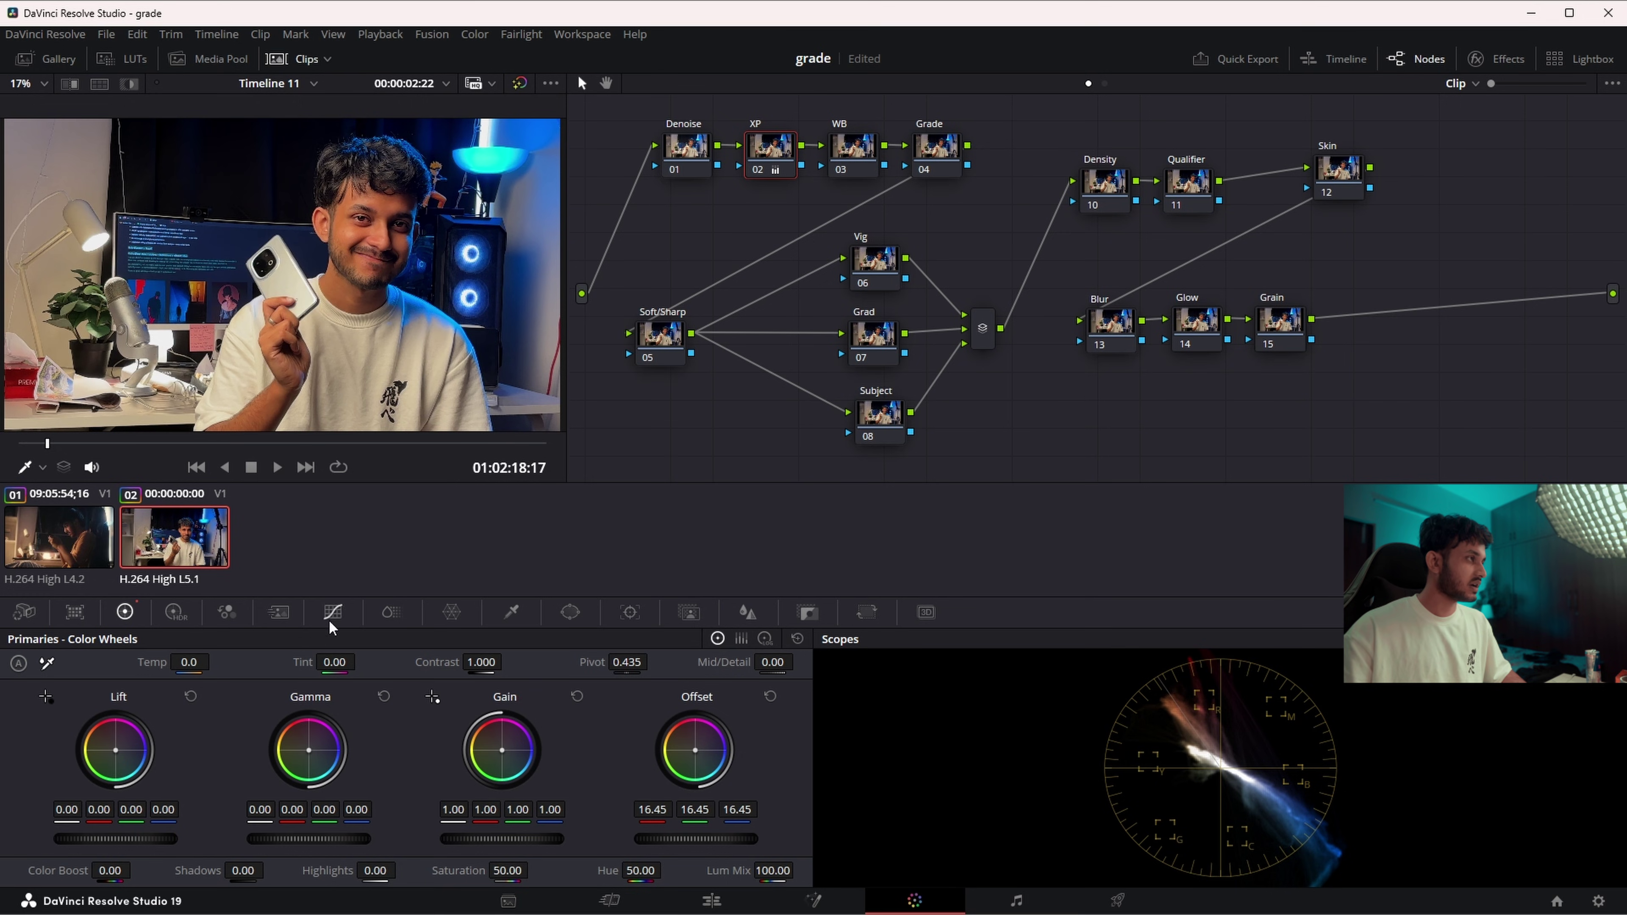
left_click_drag(475, 840, 480, 840)
left_click_drag(121, 844, 121, 844)
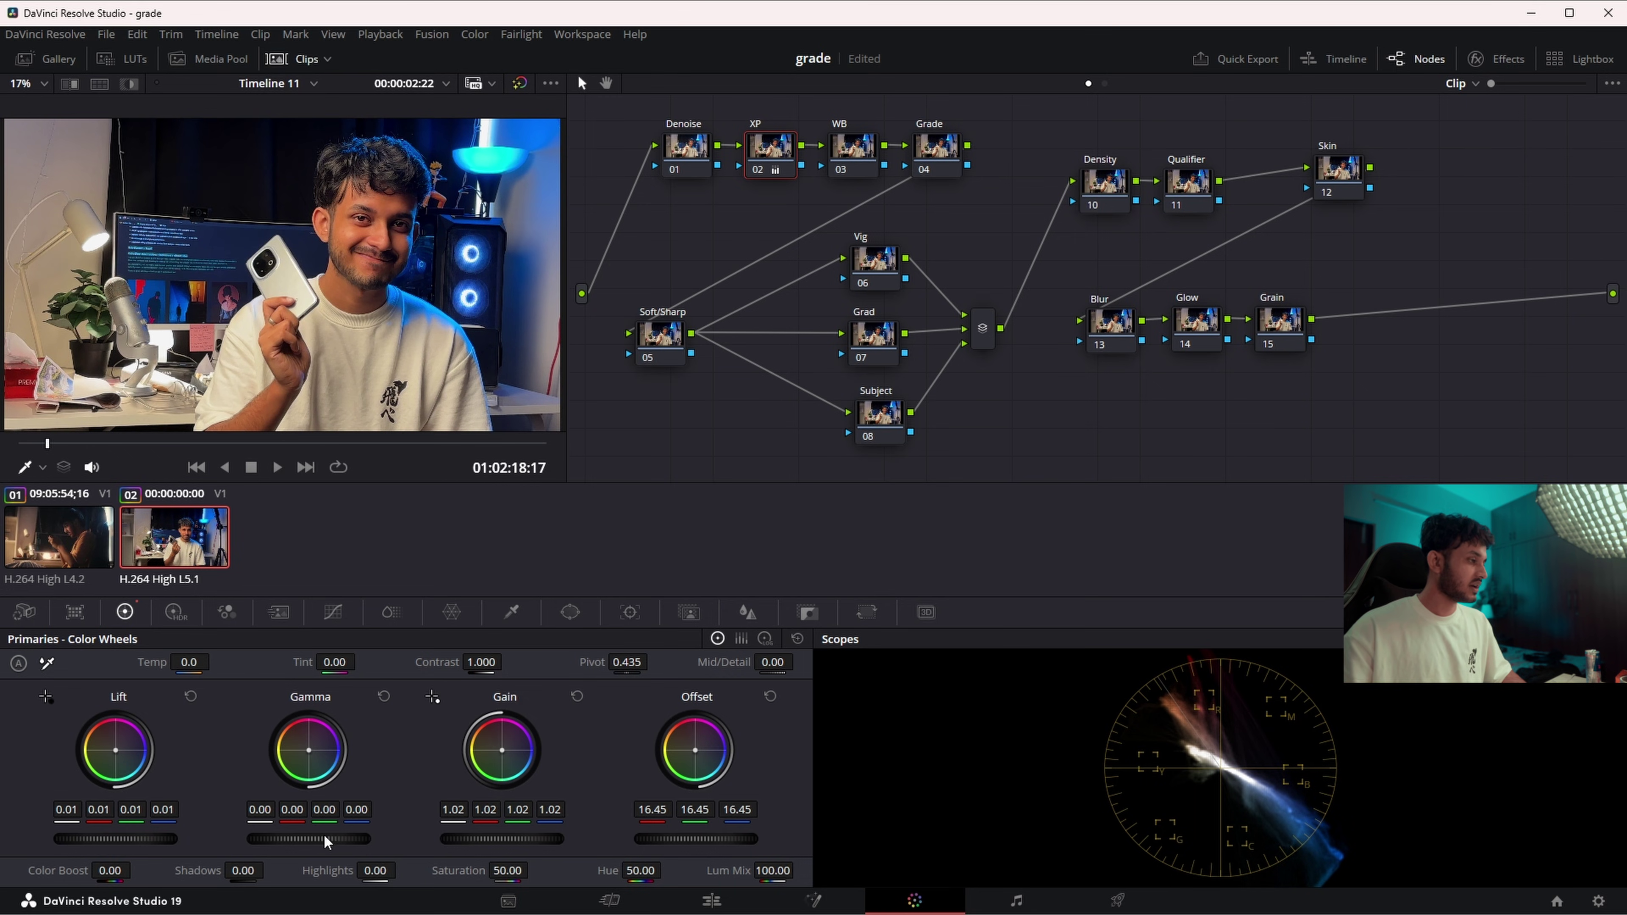
left_click_drag(308, 840, 310, 840)
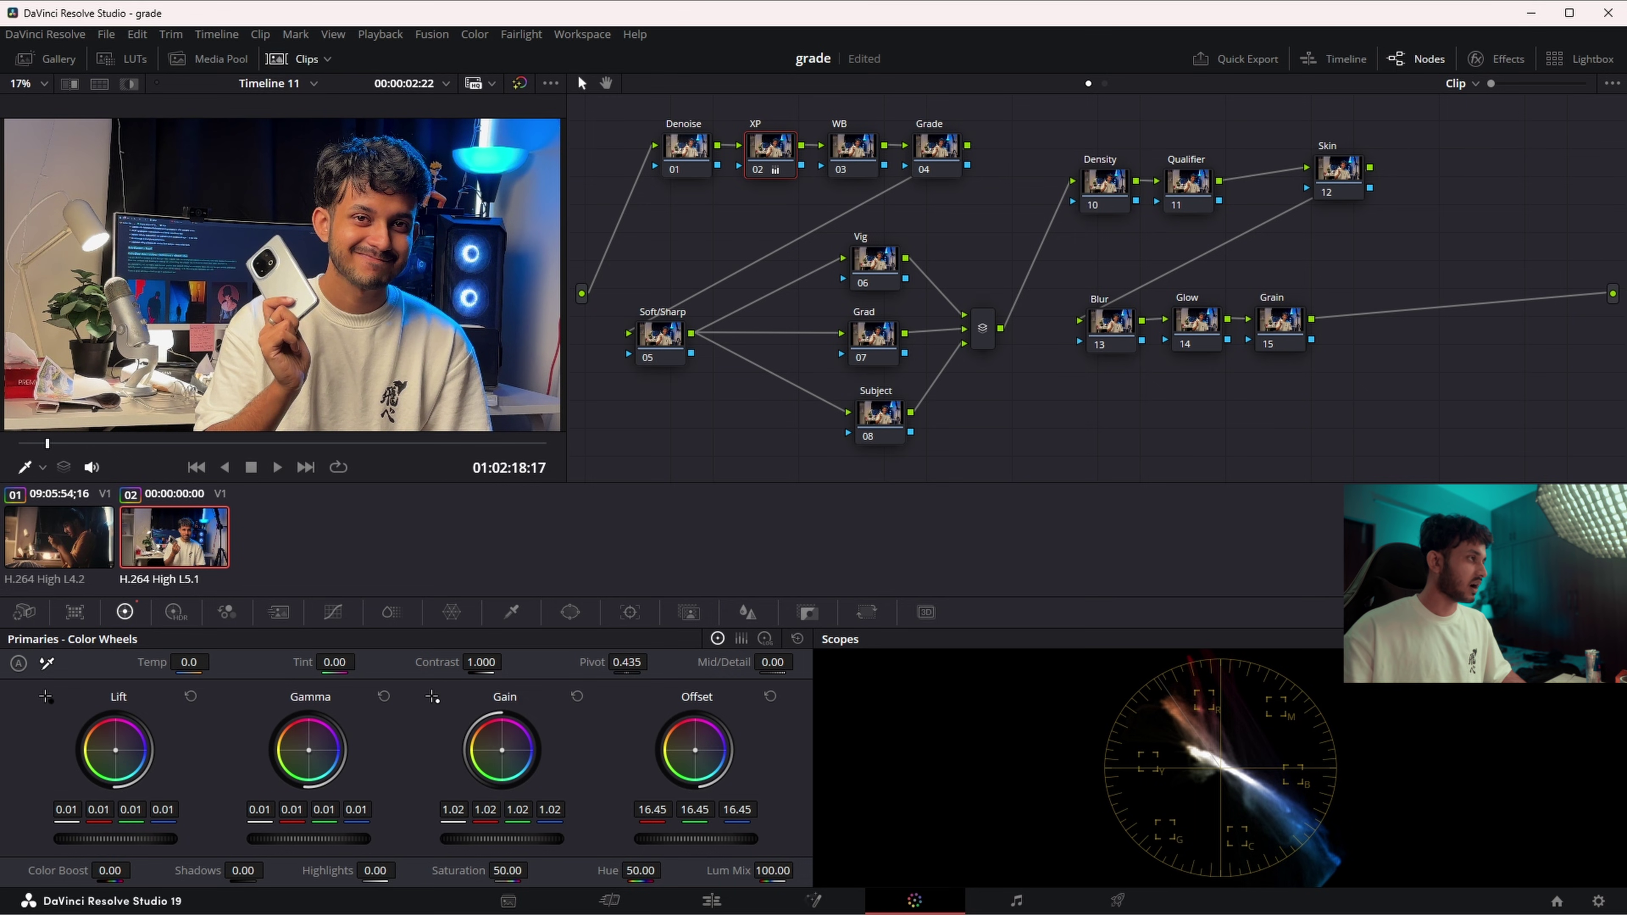
left_click_drag(116, 840, 109, 840)
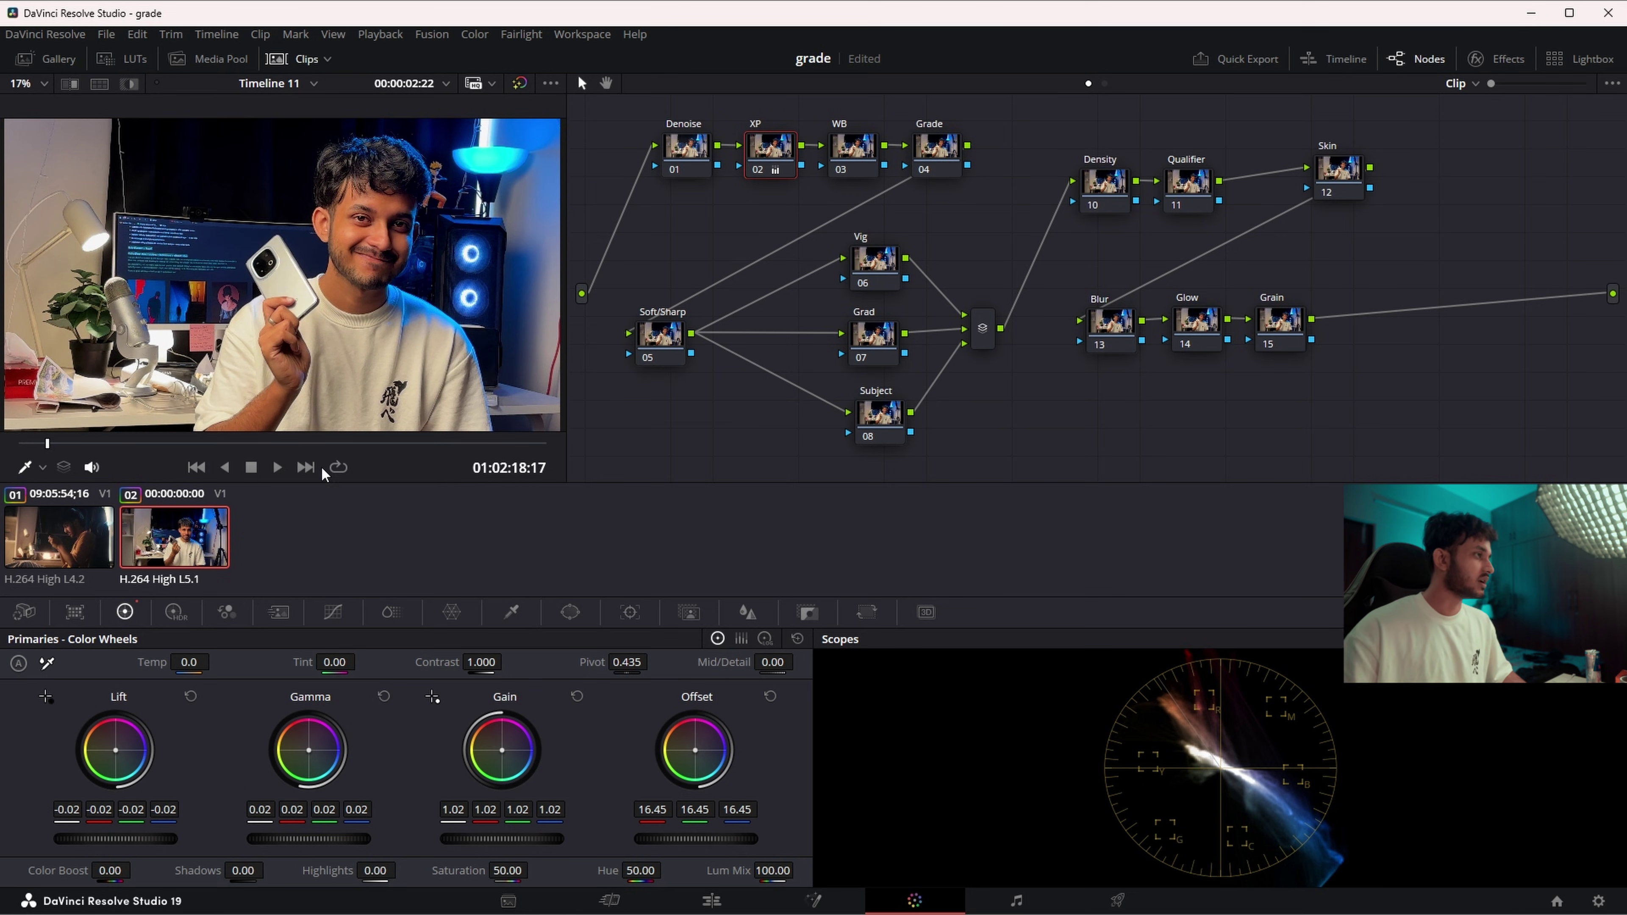
left_click(523, 89)
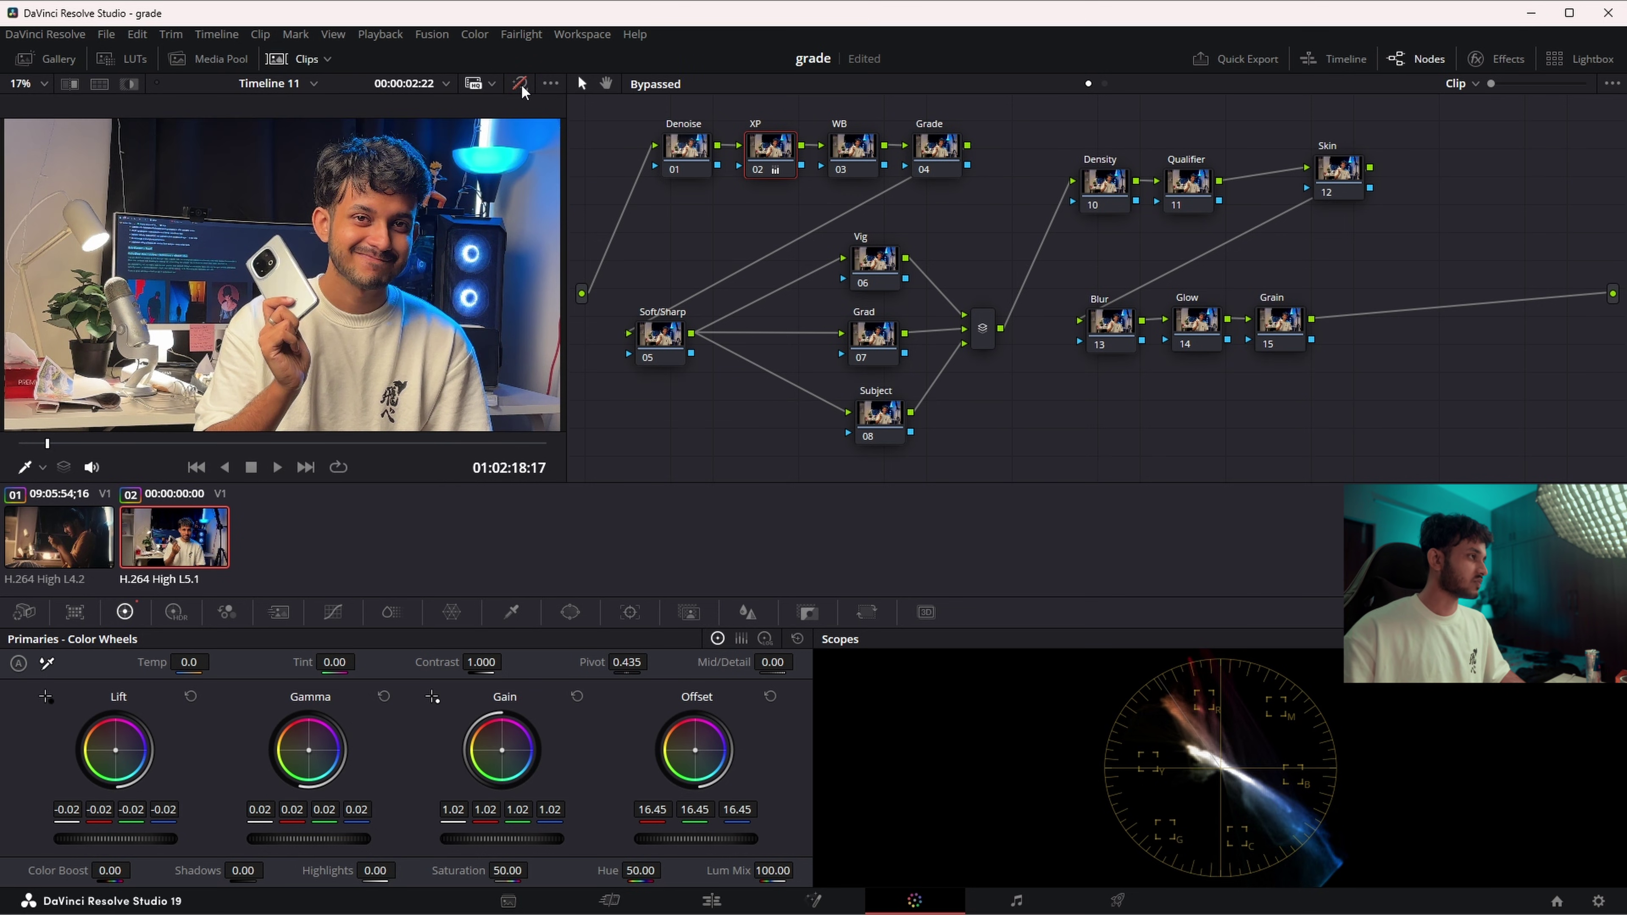
left_click(521, 86)
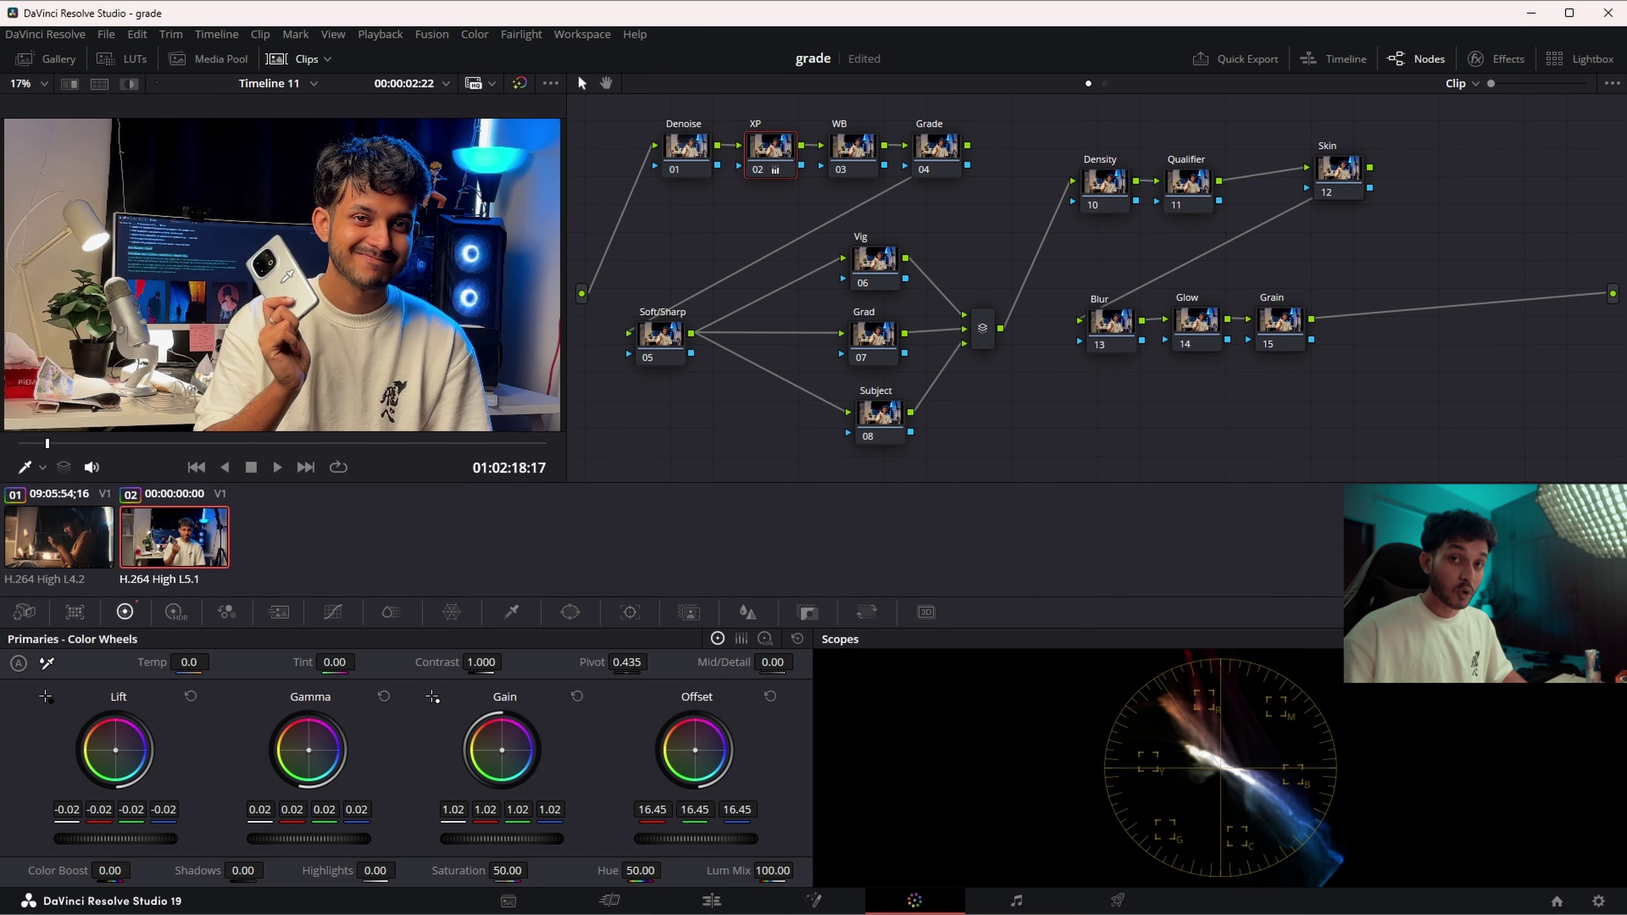
left_click(841, 166)
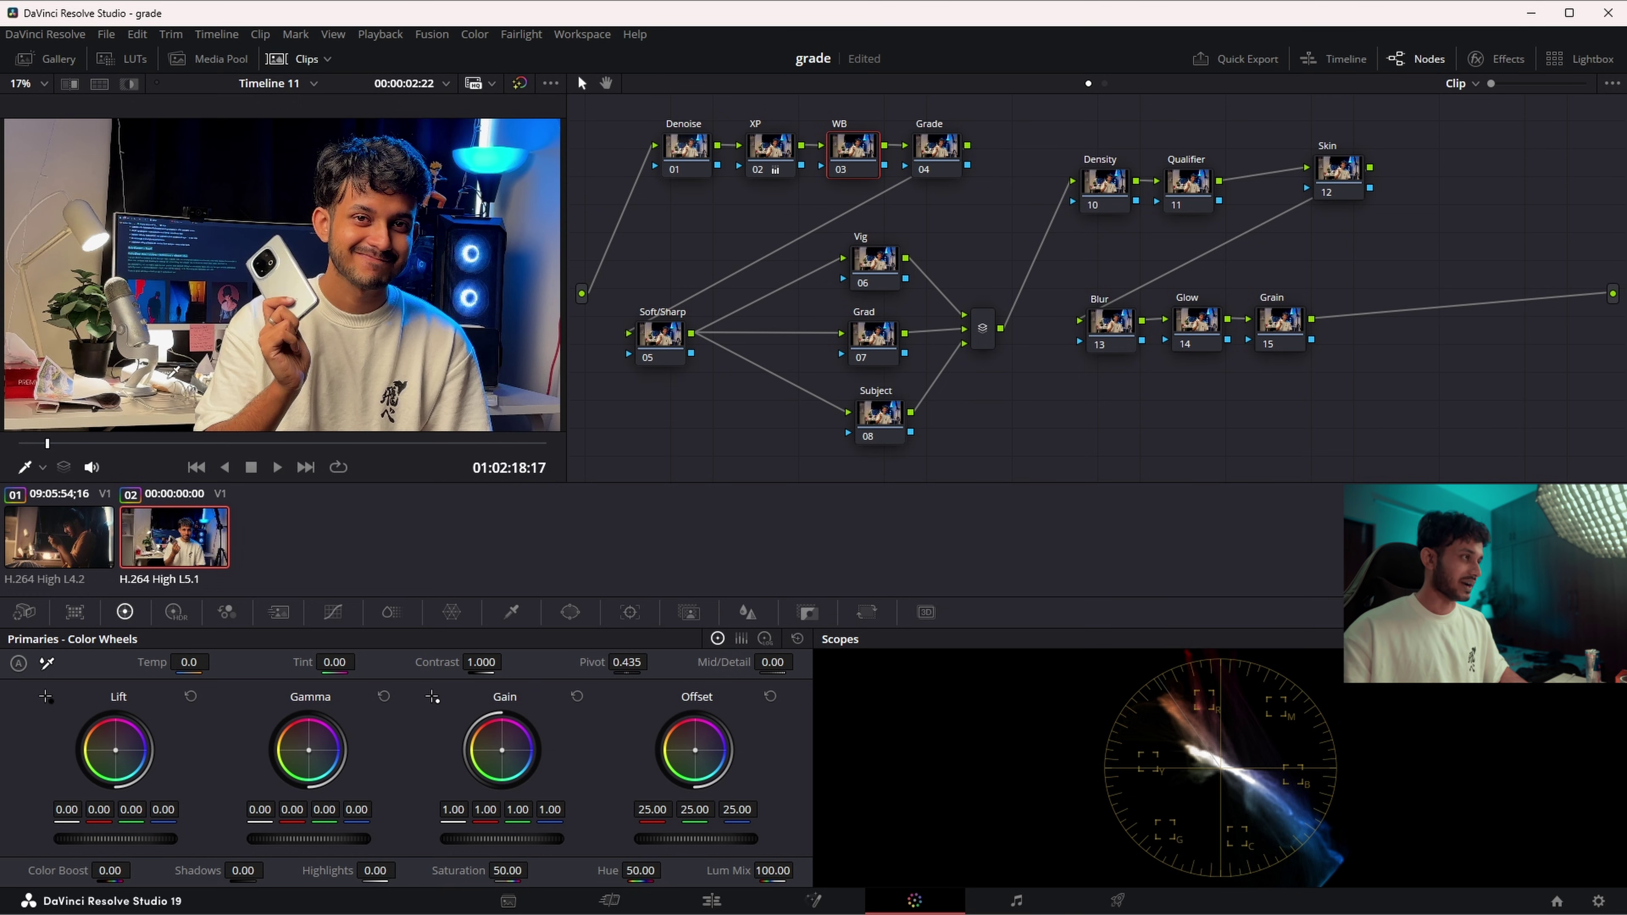
- White-balance the WB node from the white phone to Temp -450.1, Tint 2.85, then save
left_click(47, 663)
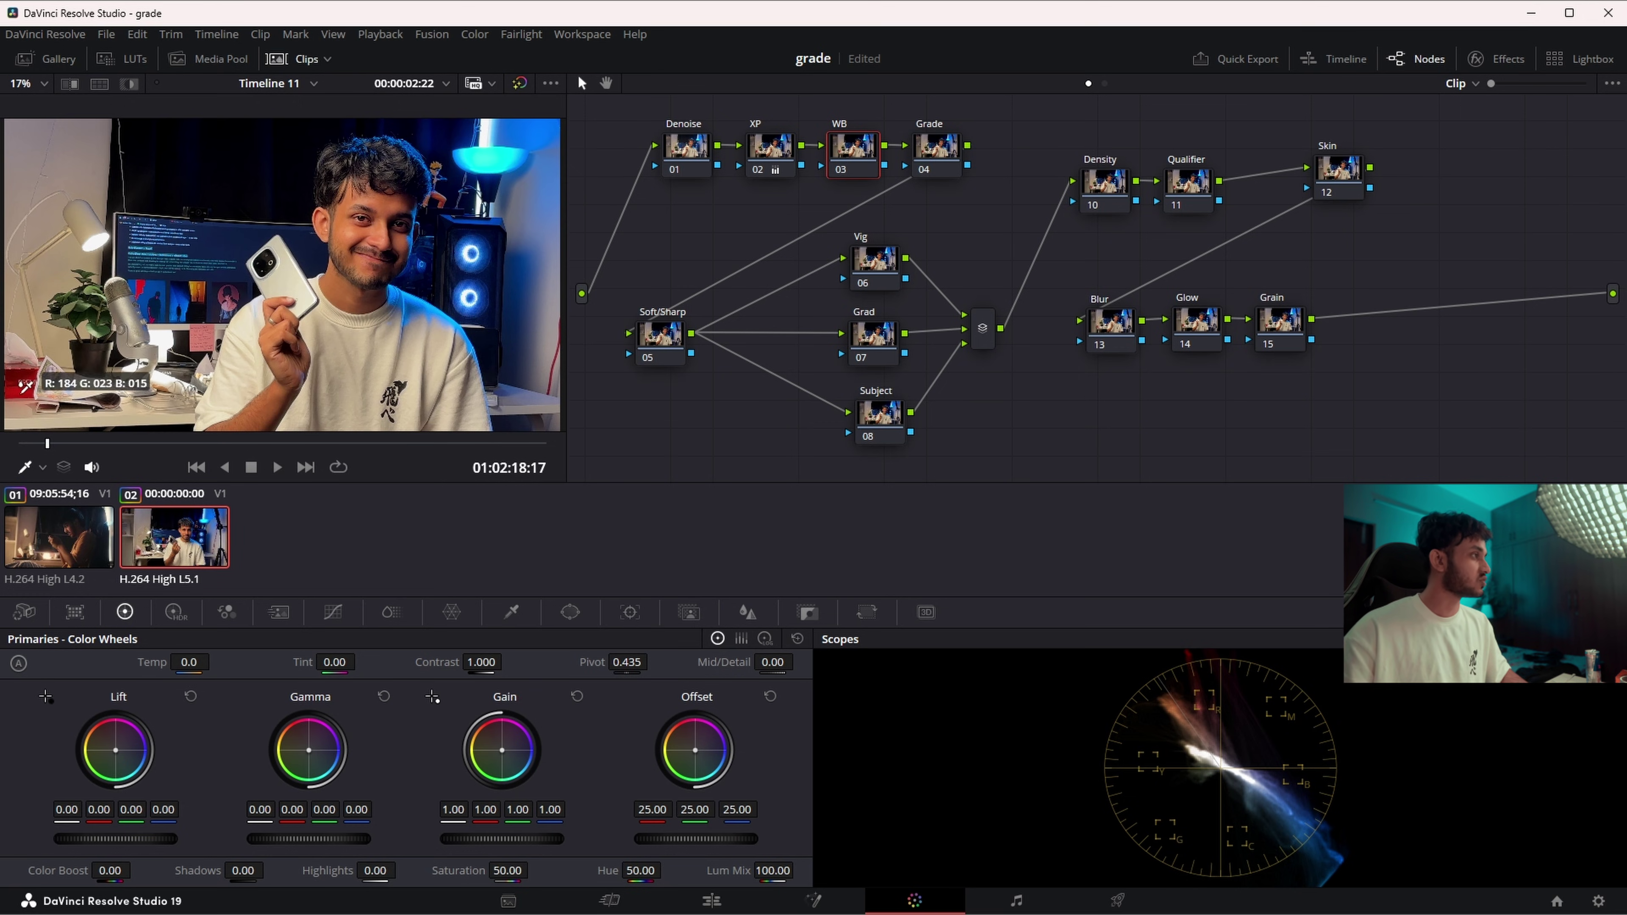
left_click(246, 280)
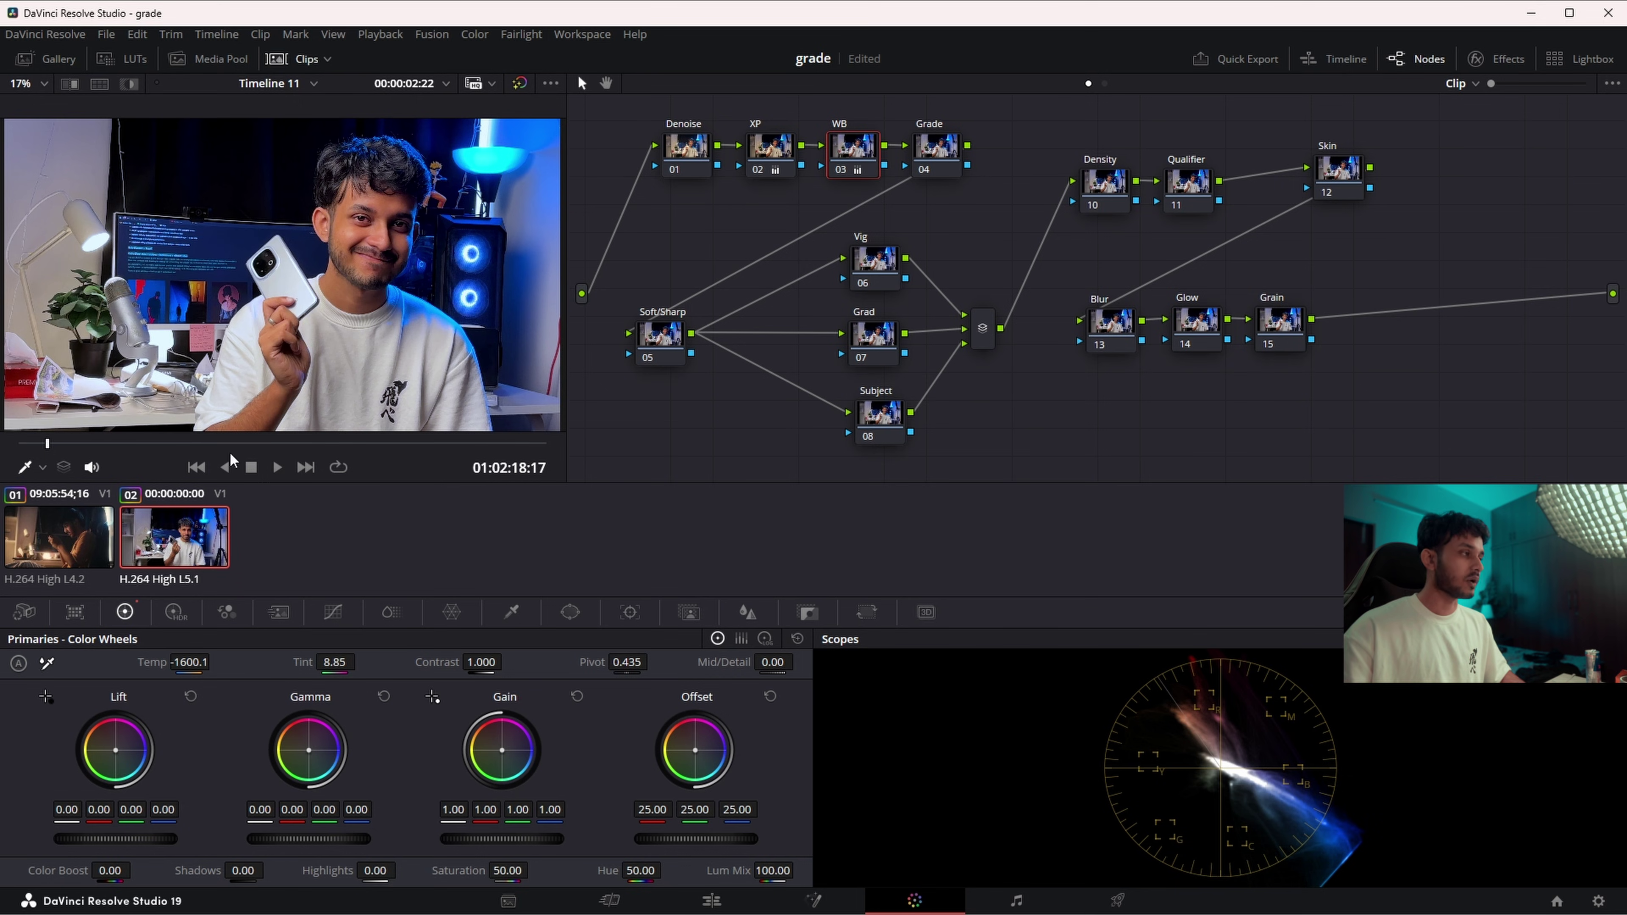
left_click_drag(214, 661, 214, 661)
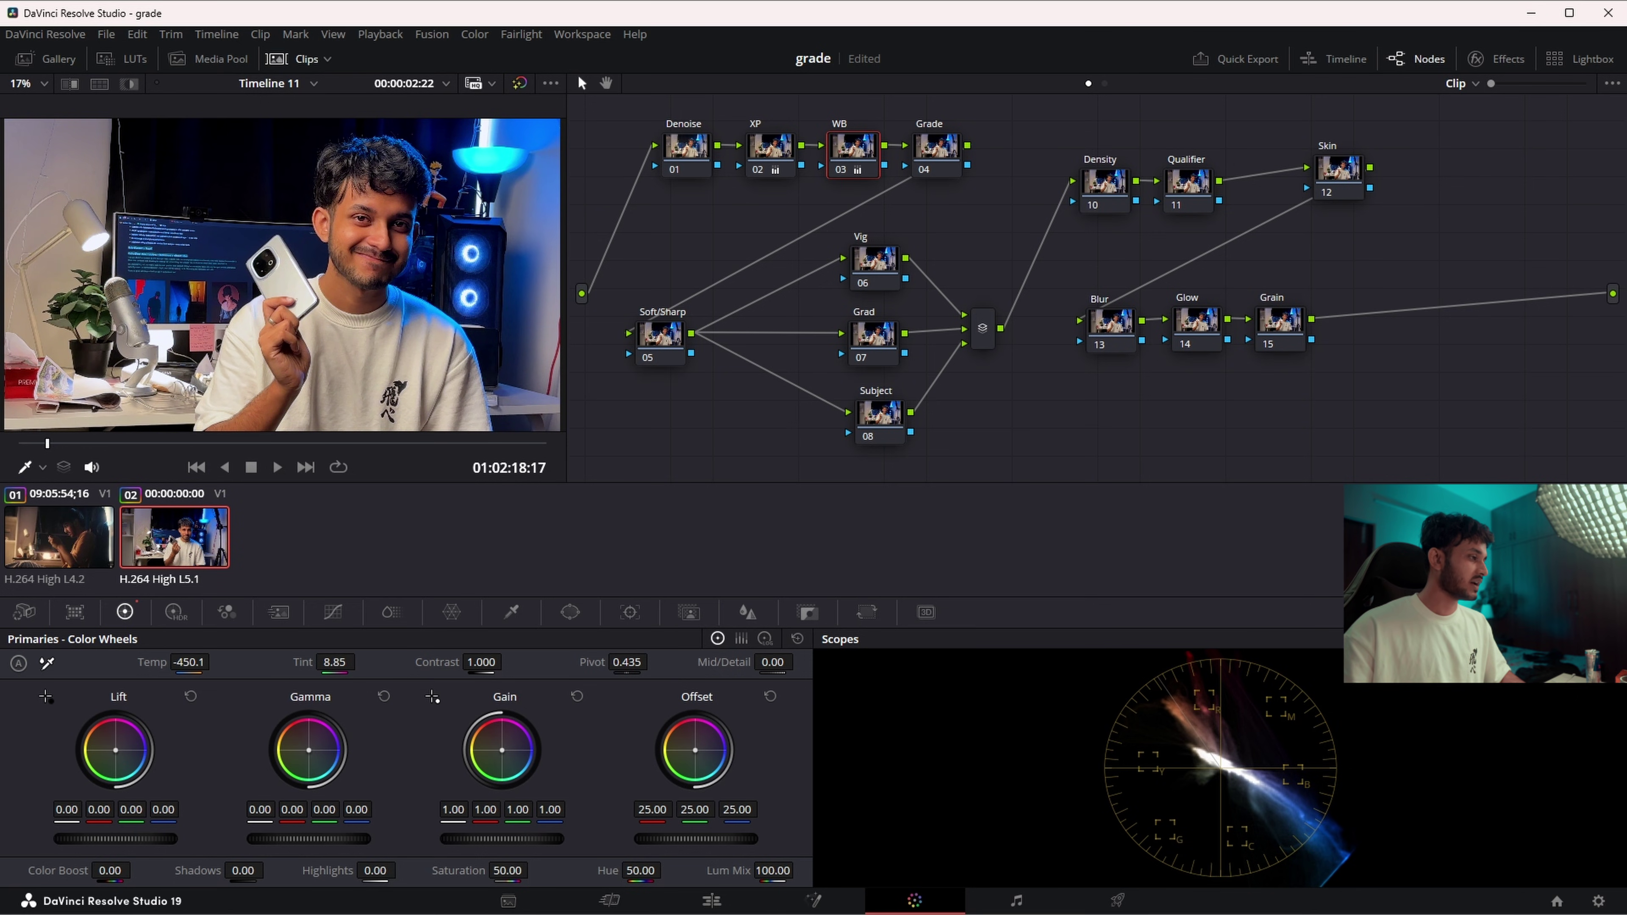
left_click_drag(334, 662, 334, 663)
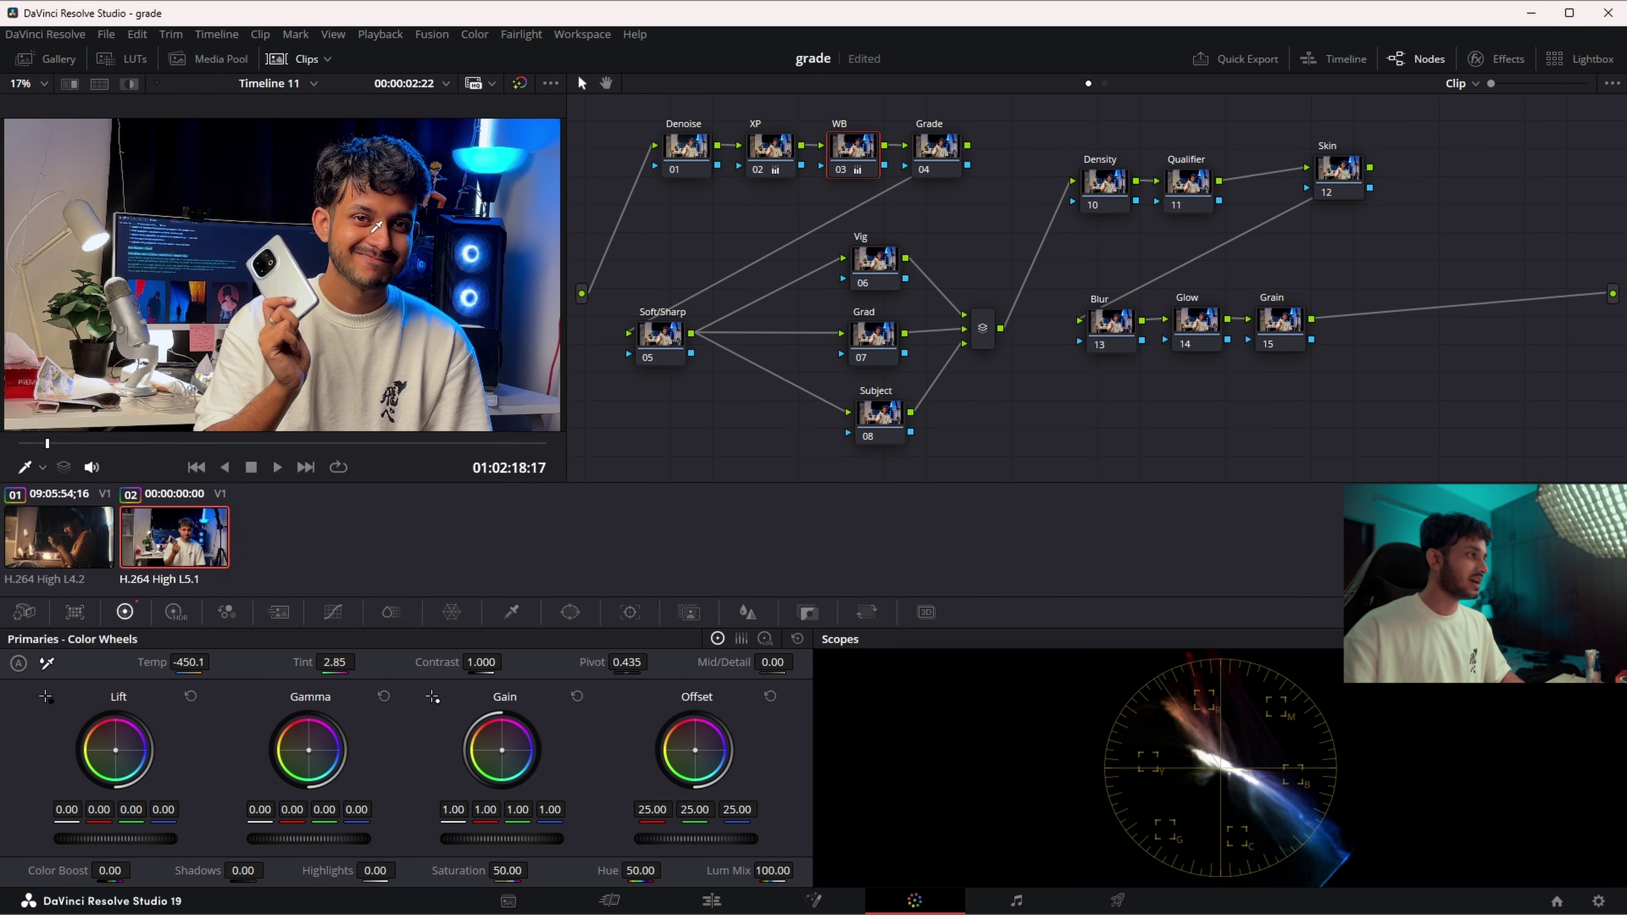
key("ctrl+s")
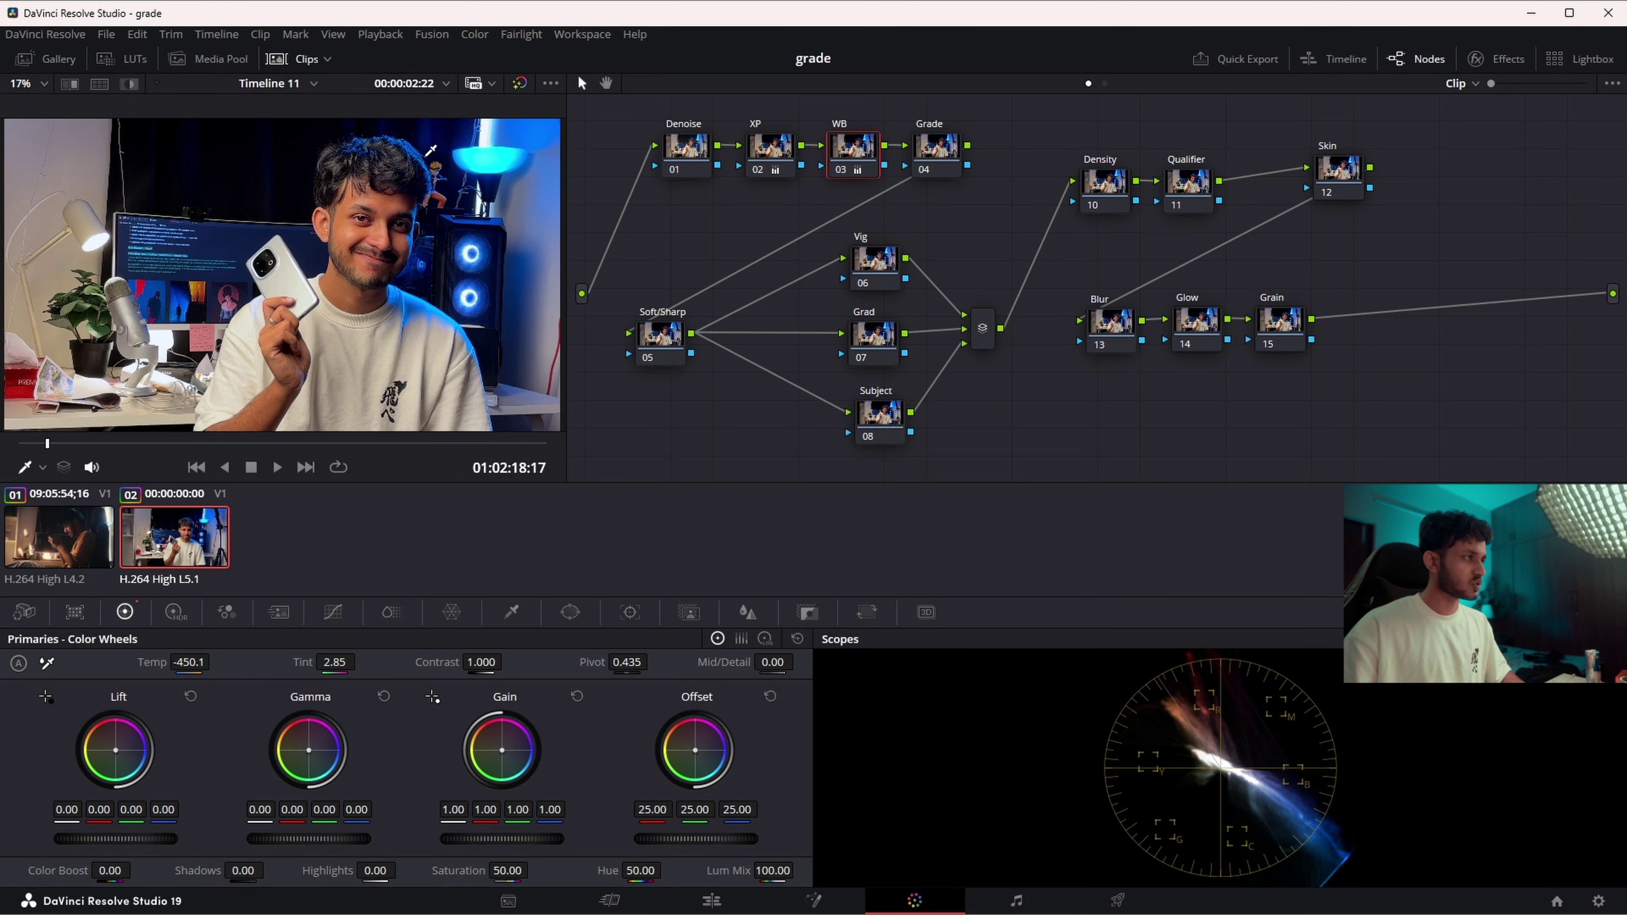
left_click_drag(935, 154, 943, 154)
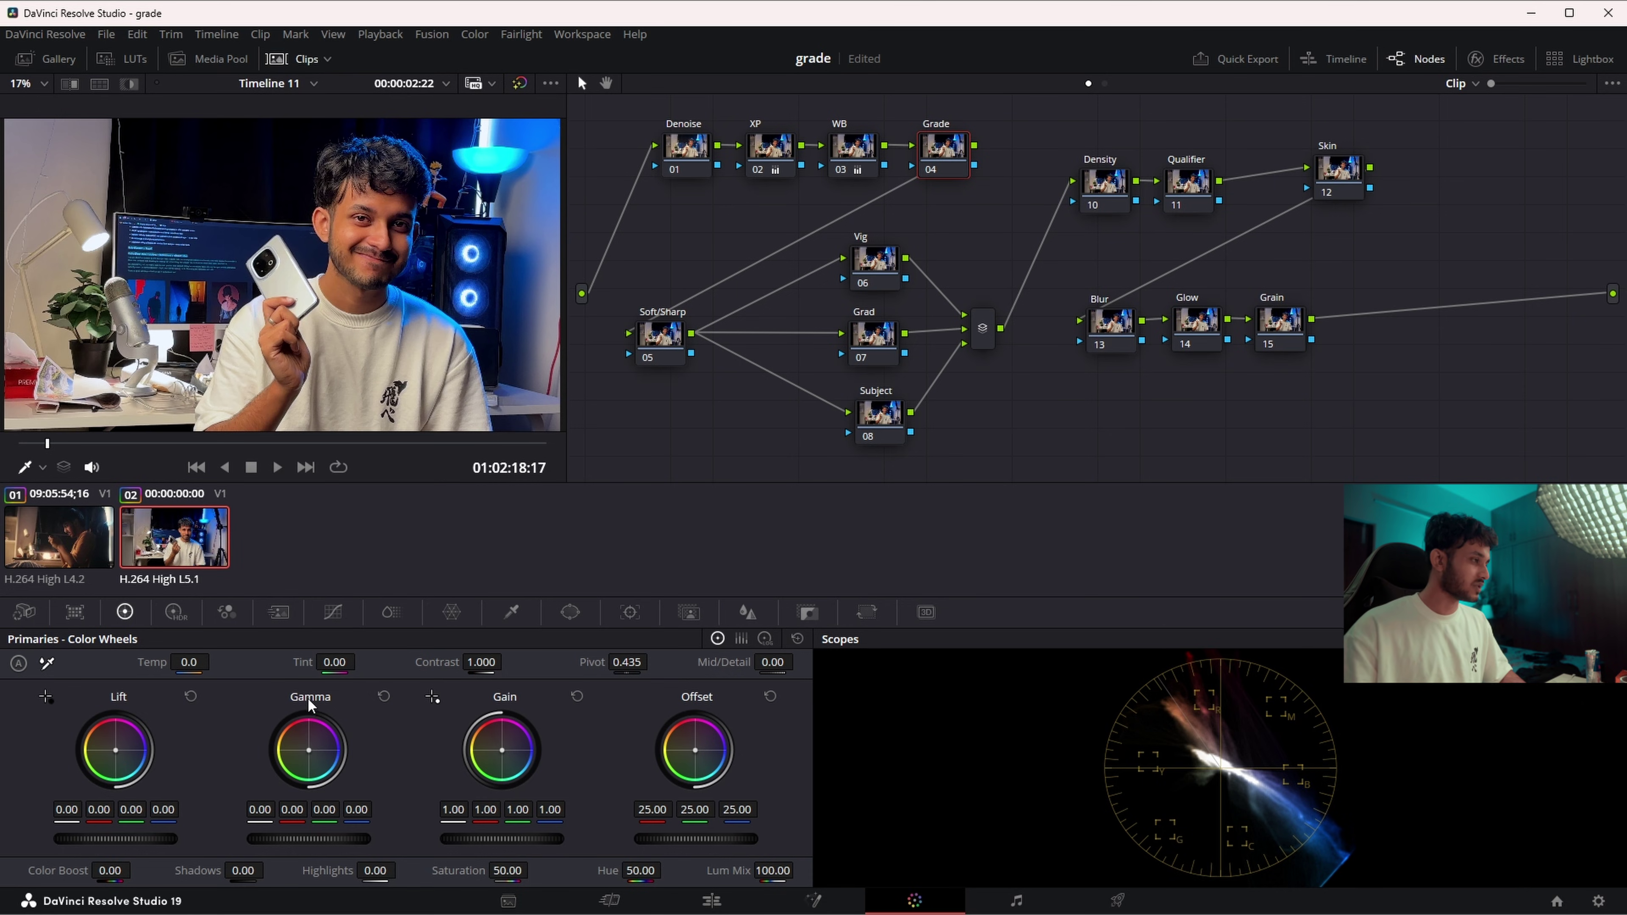
- On the Hue vs Hue curve, rotate the yellow-green hues down and the blues toward cyan
left_click(335, 614)
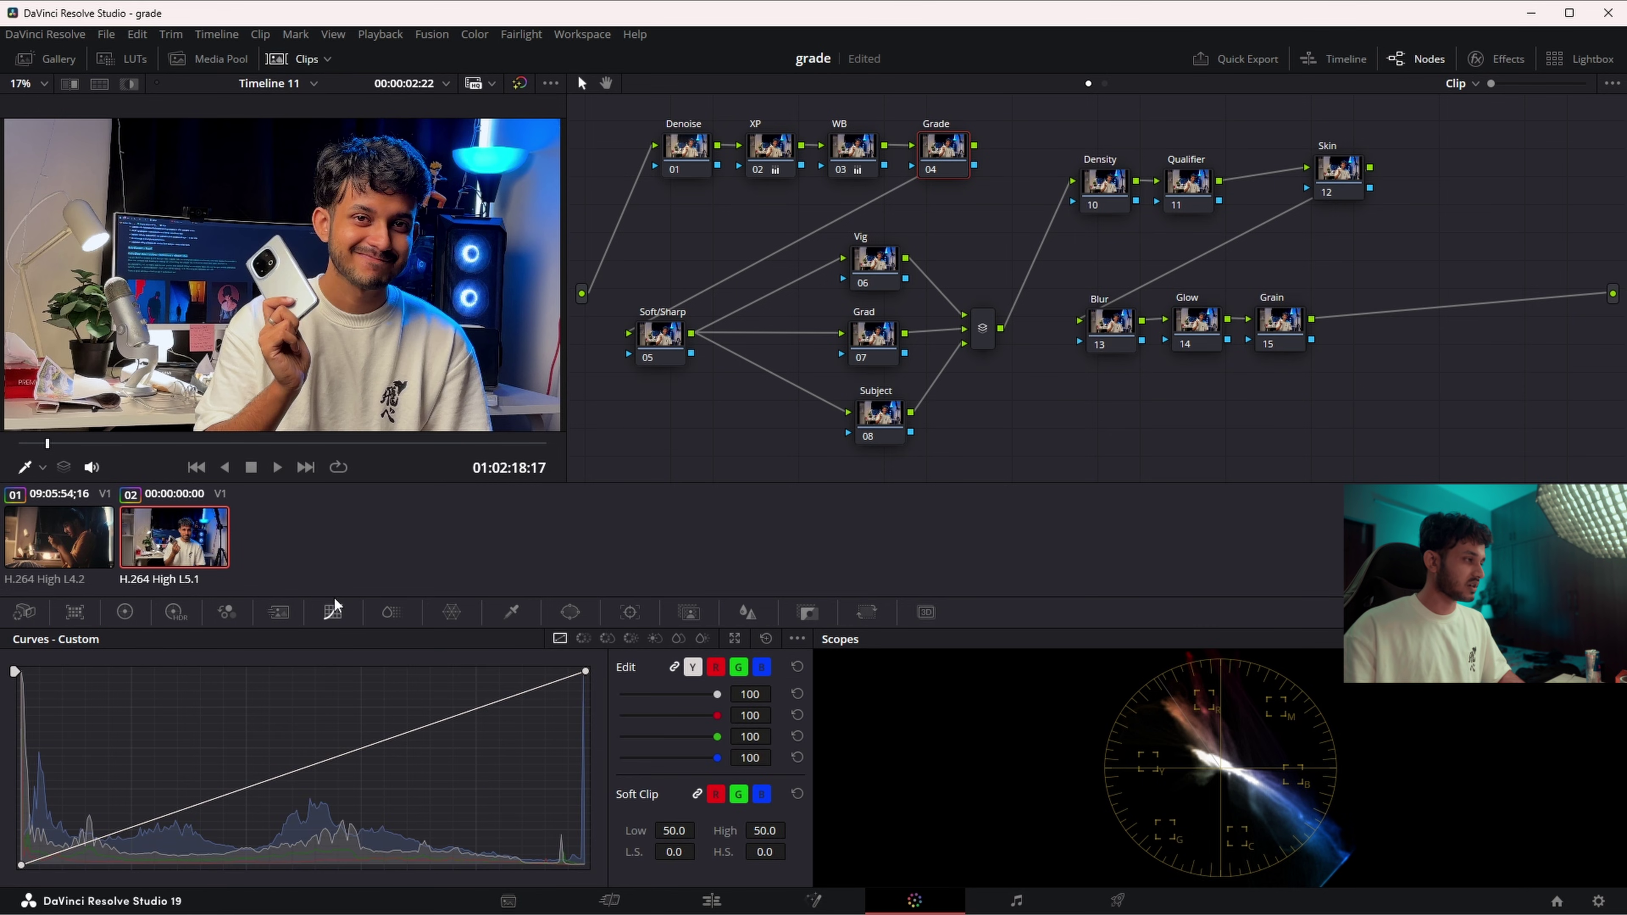
left_click(584, 638)
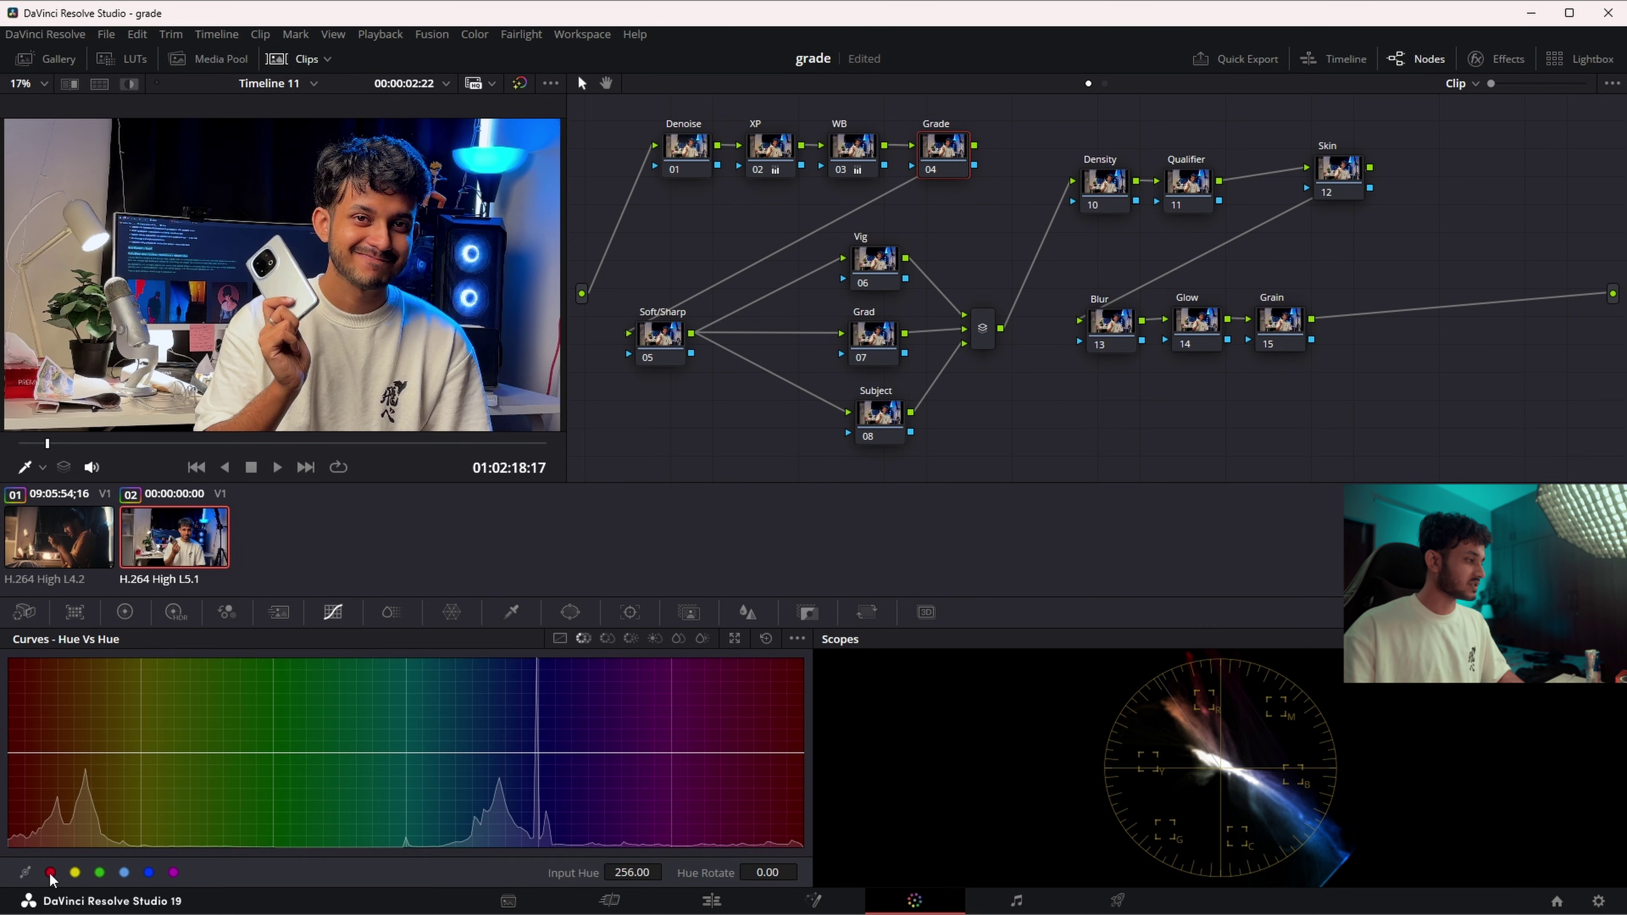
left_click(124, 873)
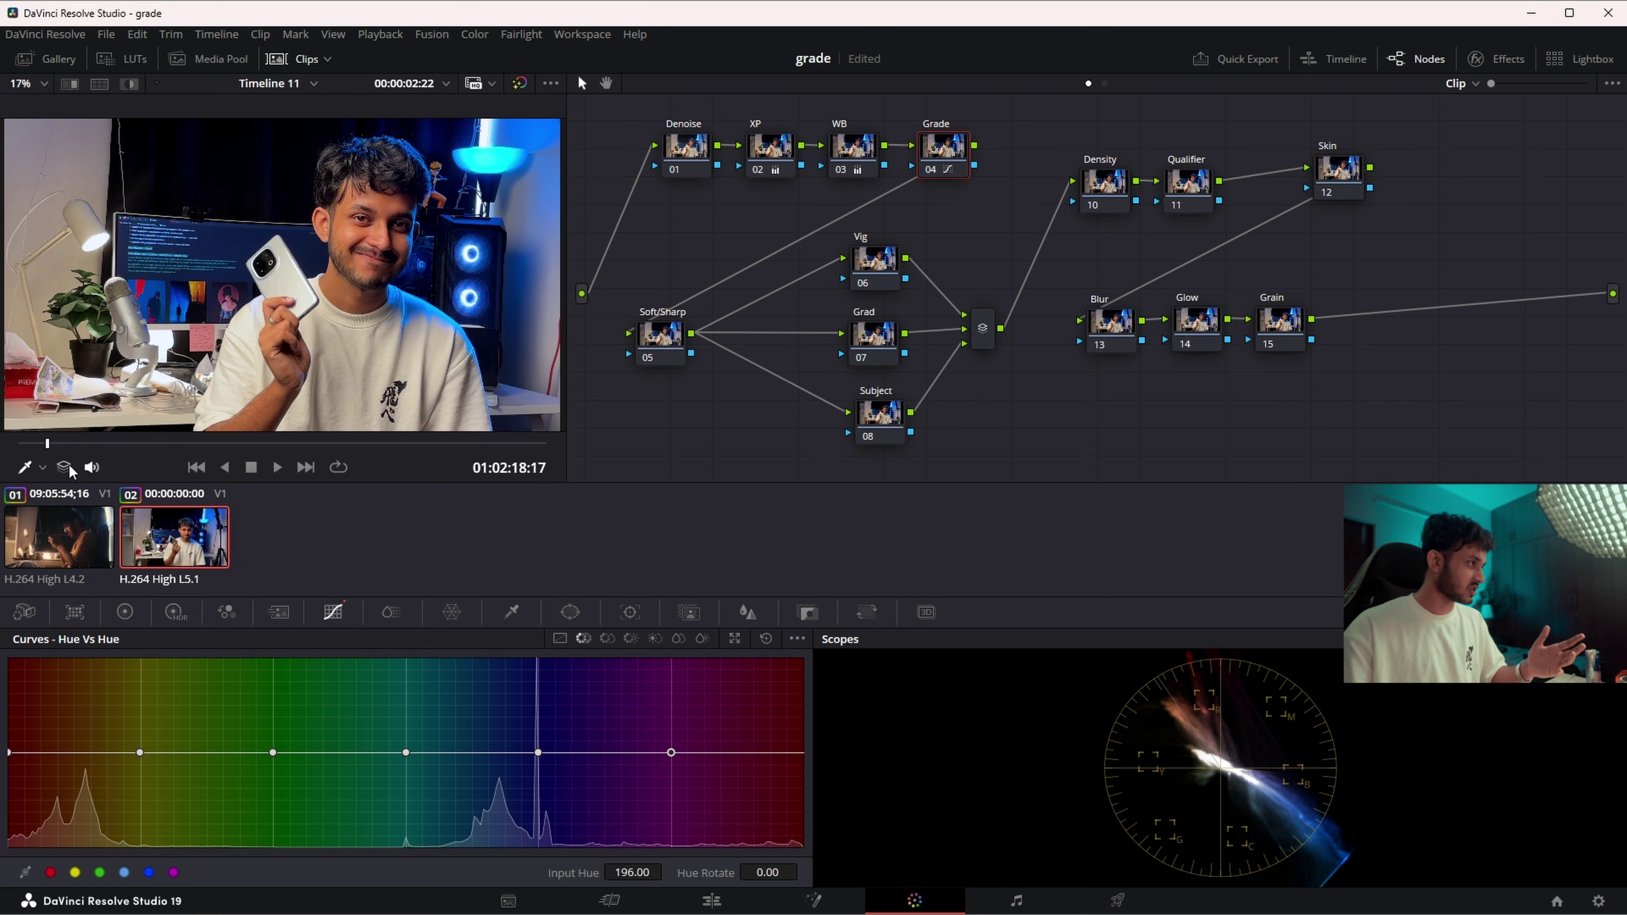
left_click_drag(274, 754, 276, 772)
left_click_drag(537, 752, 538, 755)
scroll(294, 303, "up", 3)
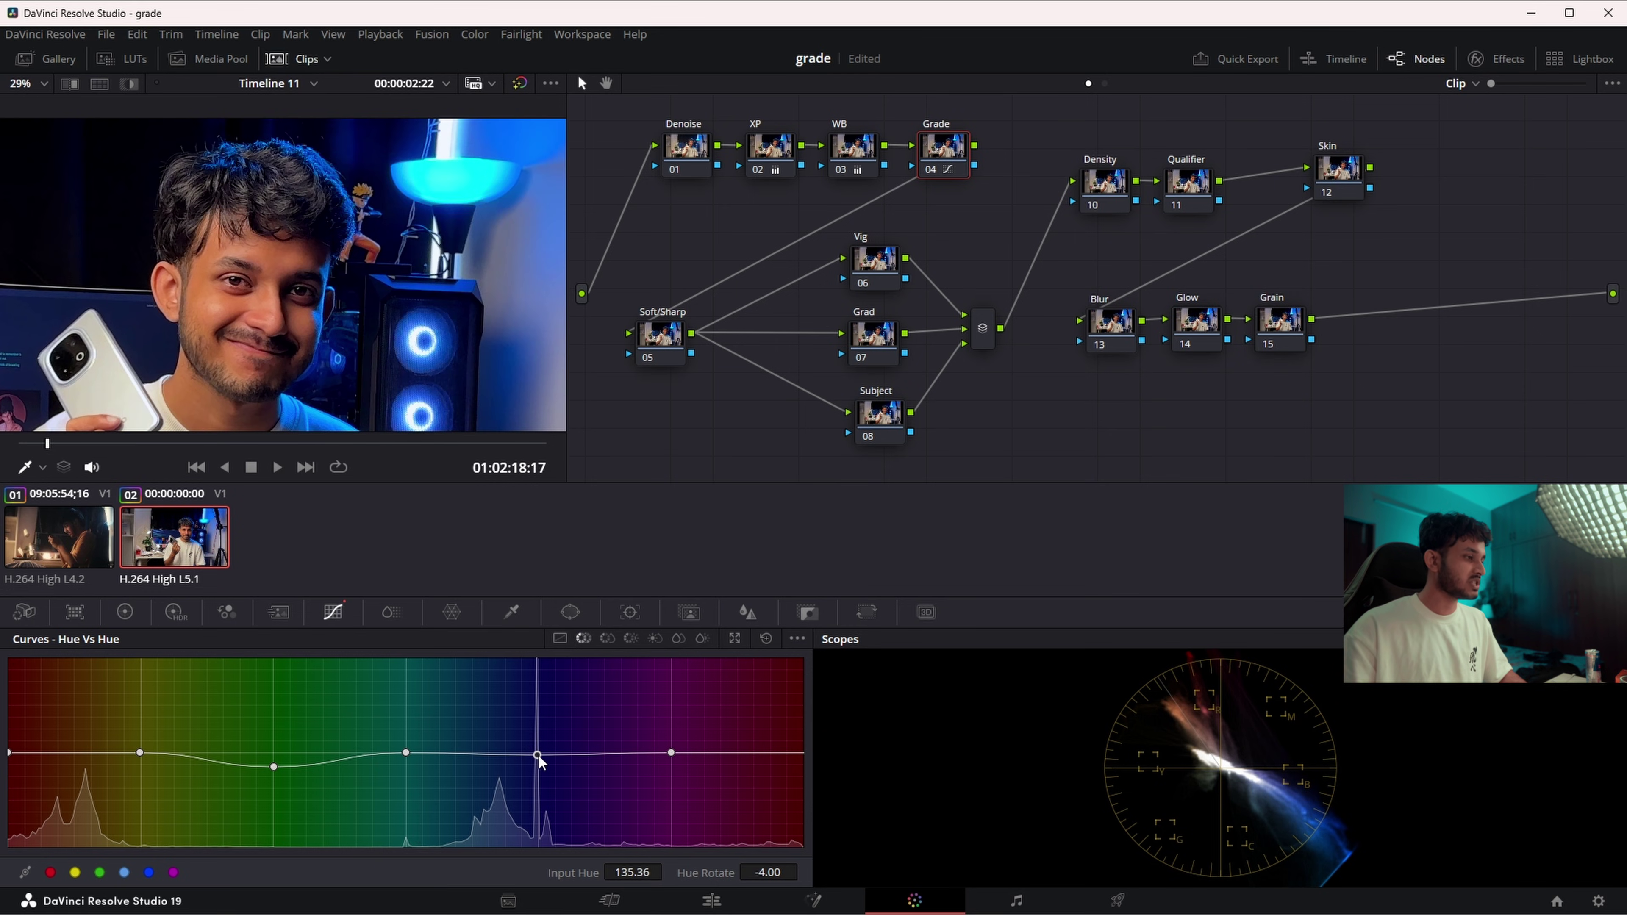
left_click_drag(538, 757, 537, 738)
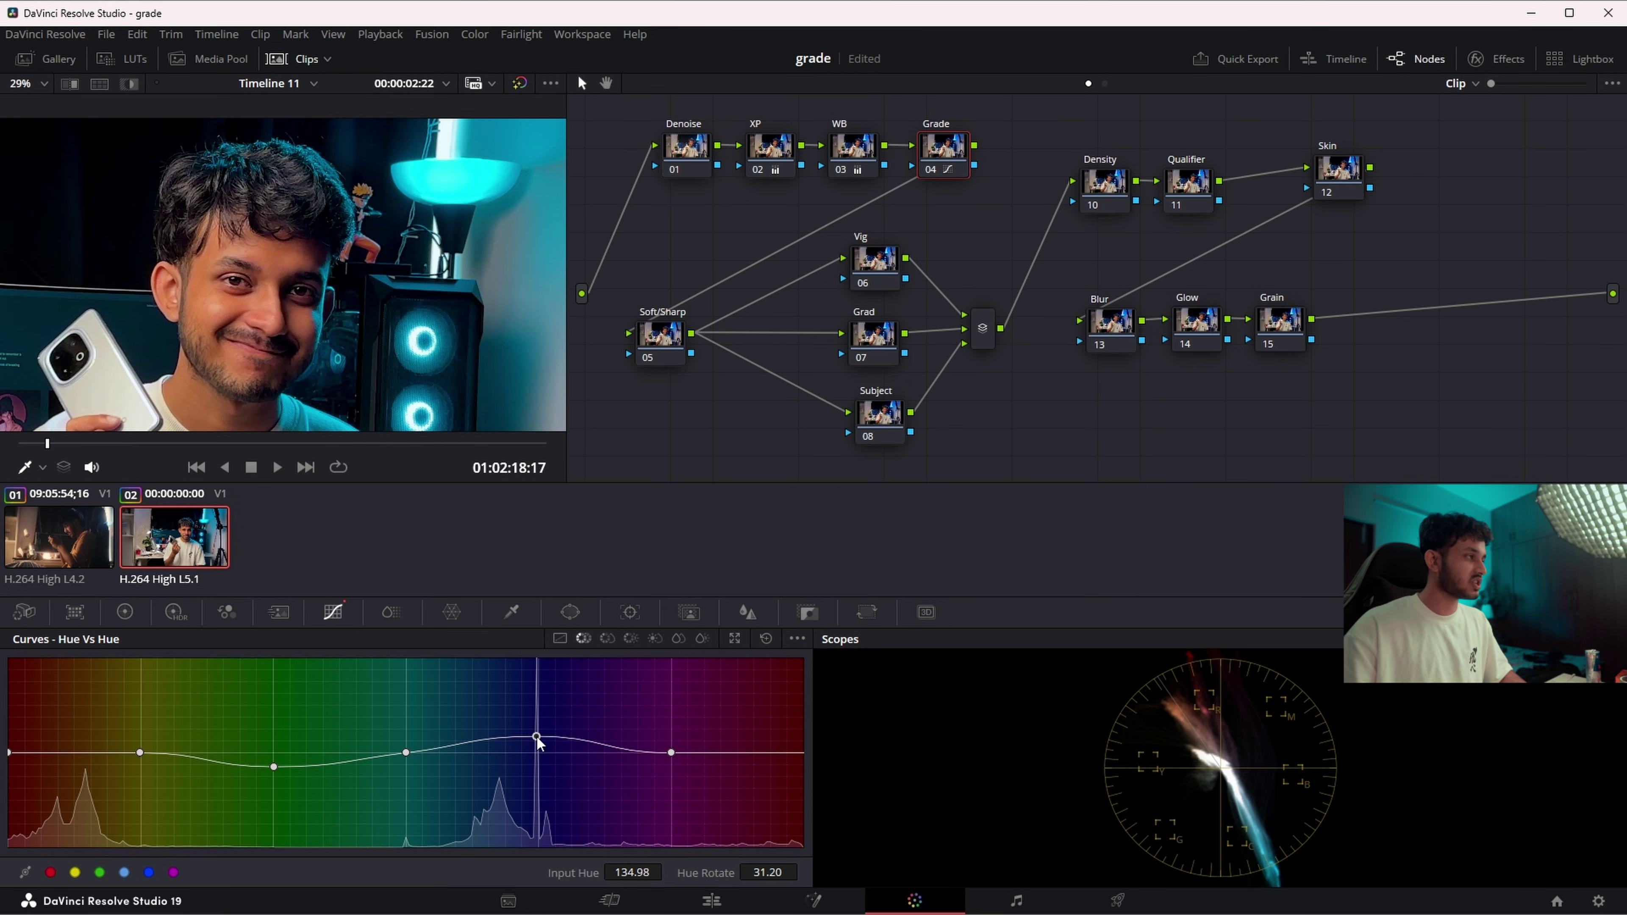
key("shift+z")
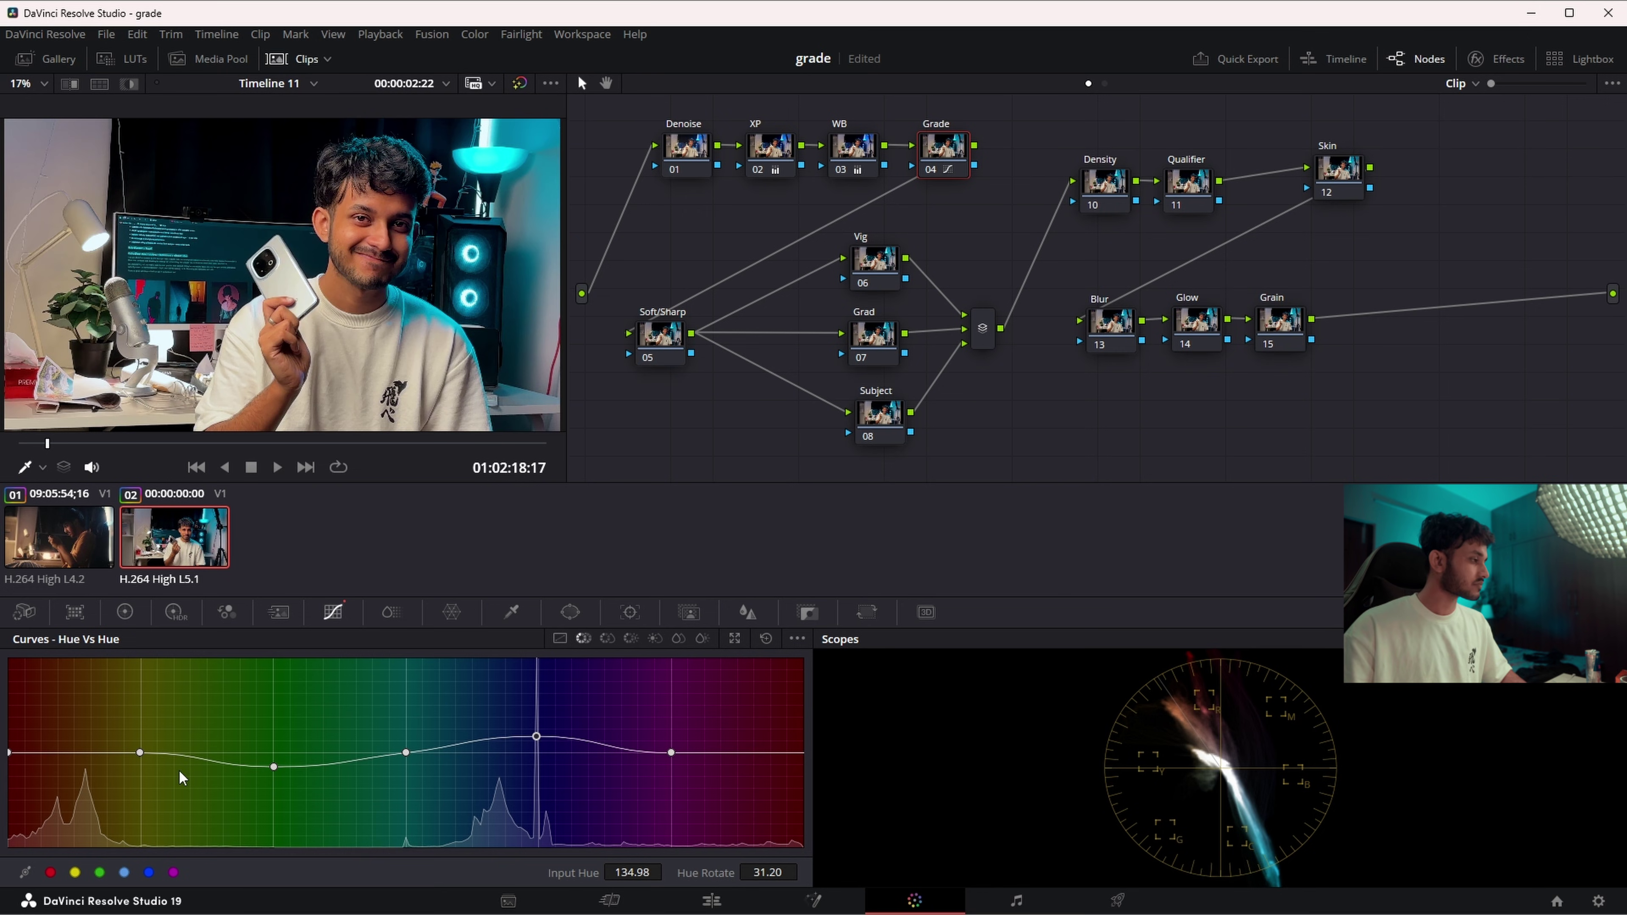
- Raise the first hue point slightly and lower the left-edge point to Hue Rotate -7.20
left_click_drag(138, 756, 141, 739)
scroll(437, 218, "up", 2)
scroll(438, 218, "down", 2)
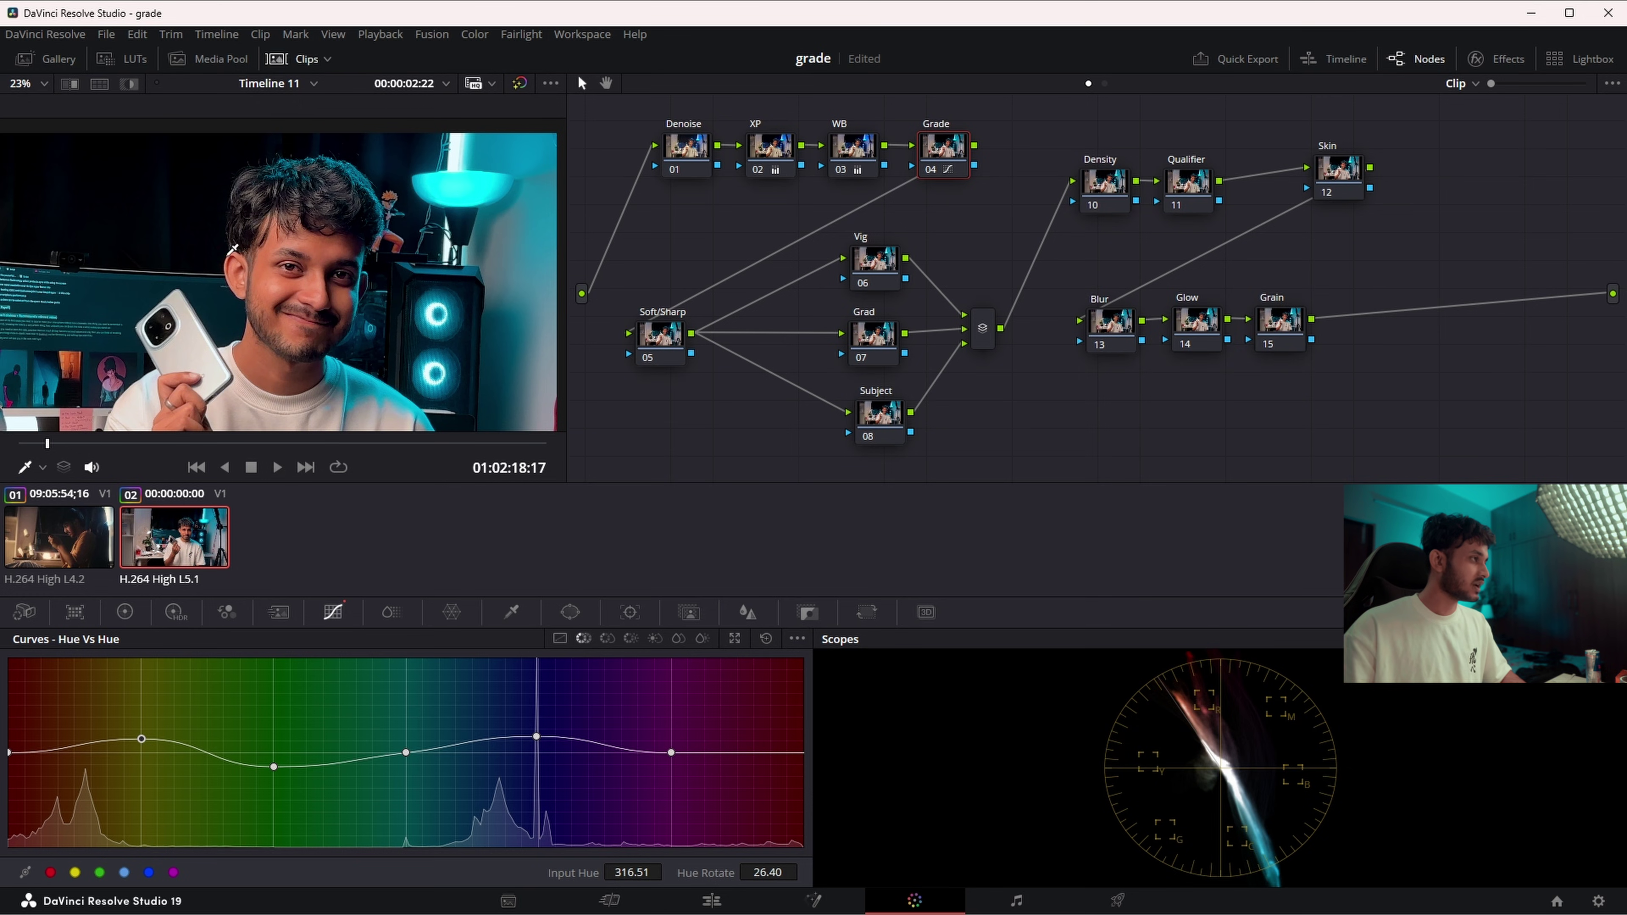
left_click_drag(142, 740, 141, 736)
left_click(10, 753)
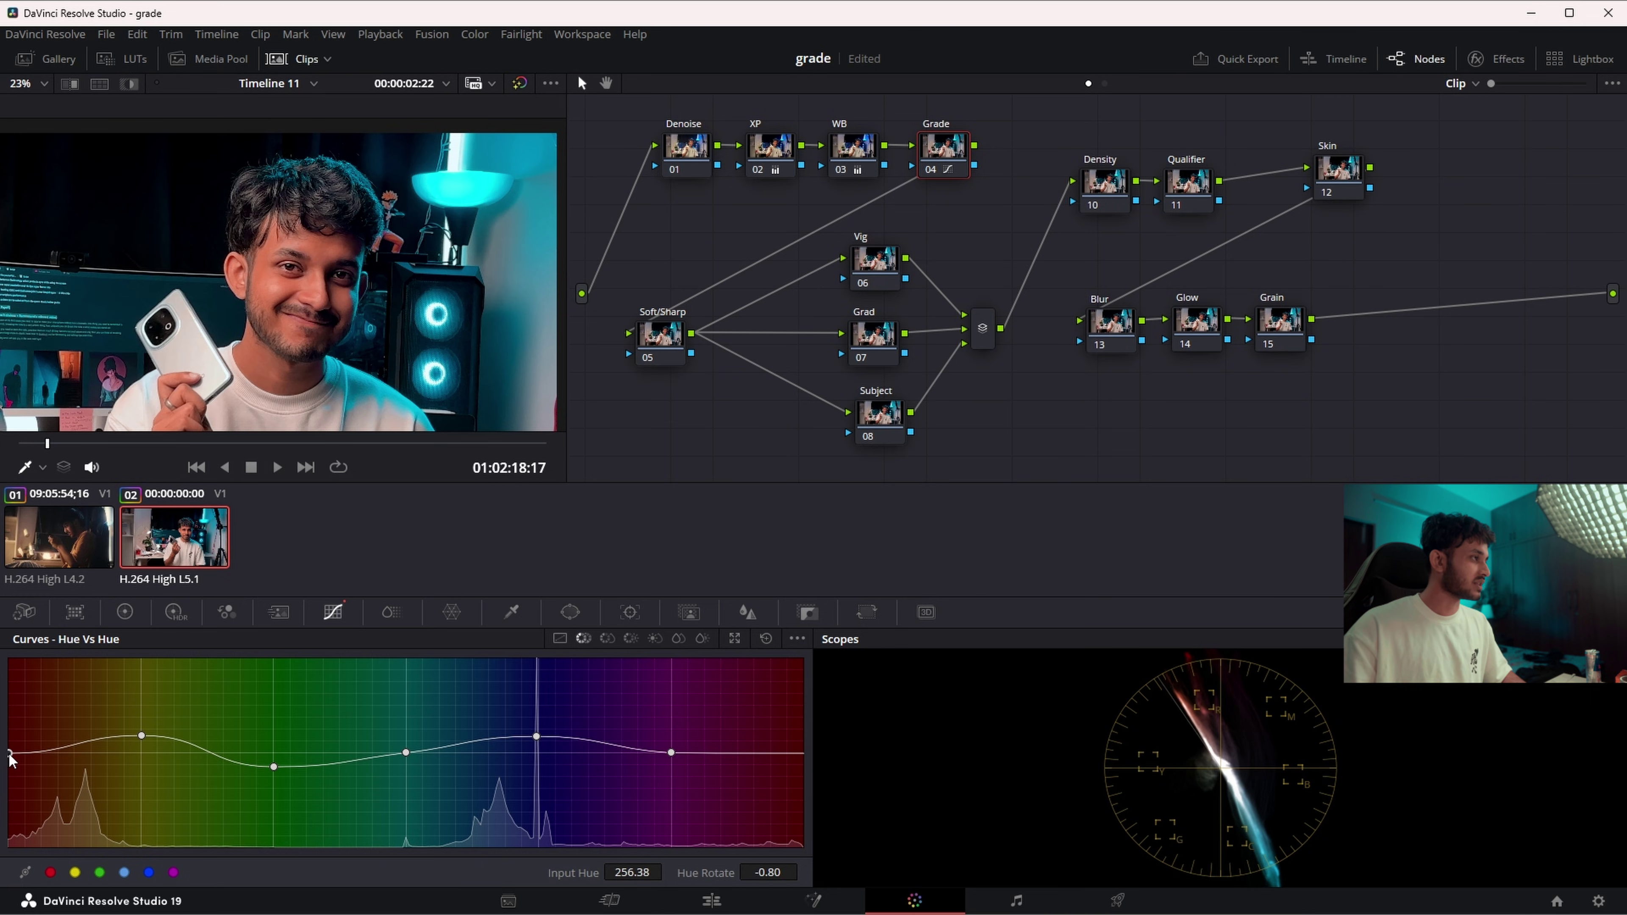
left_click_drag(10, 755, 10, 759)
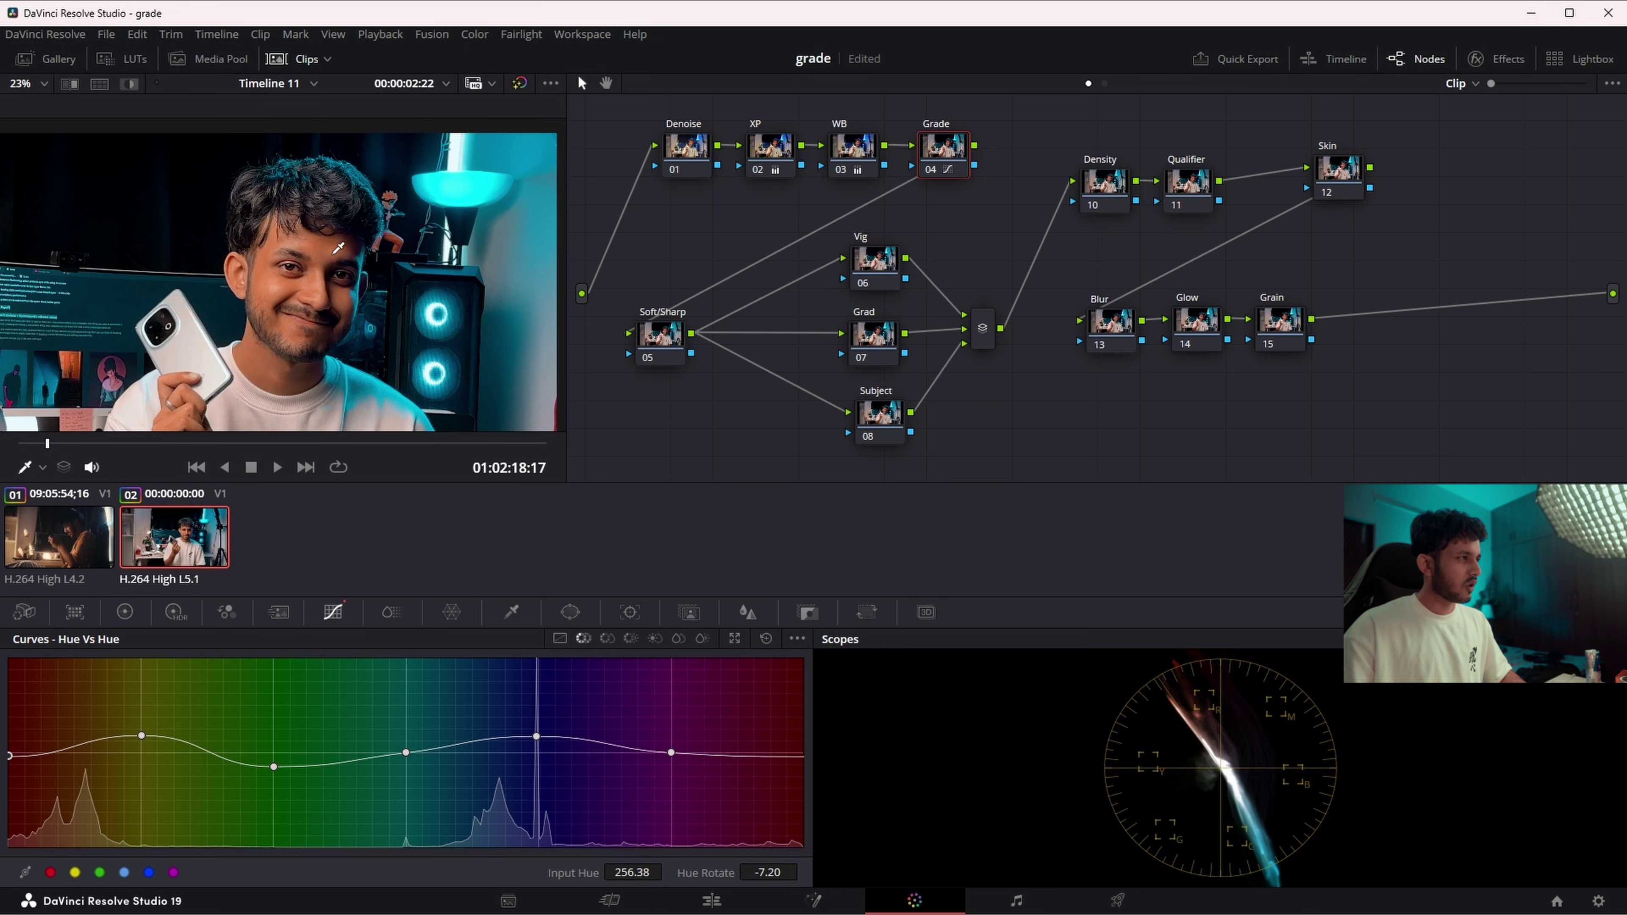
scroll(317, 276, "down", 2)
scroll(339, 251, "down", 1)
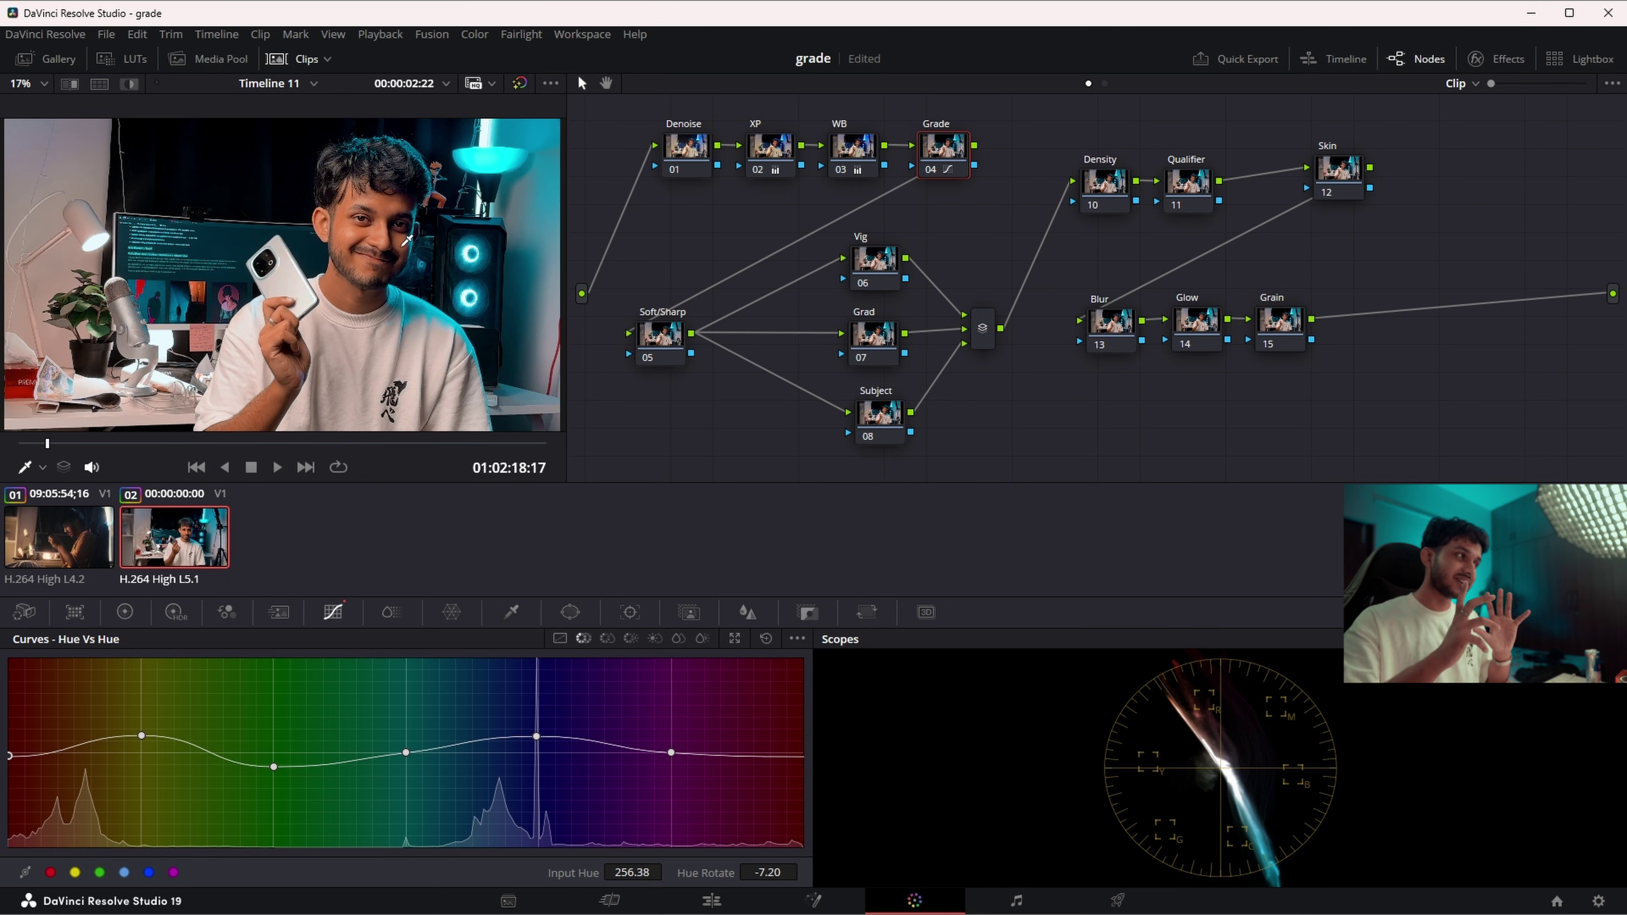
- Lift hue 295.45 to Lum Gain 1.19 on the Hue vs Lum curve, comparing with bypass
left_click(606, 640)
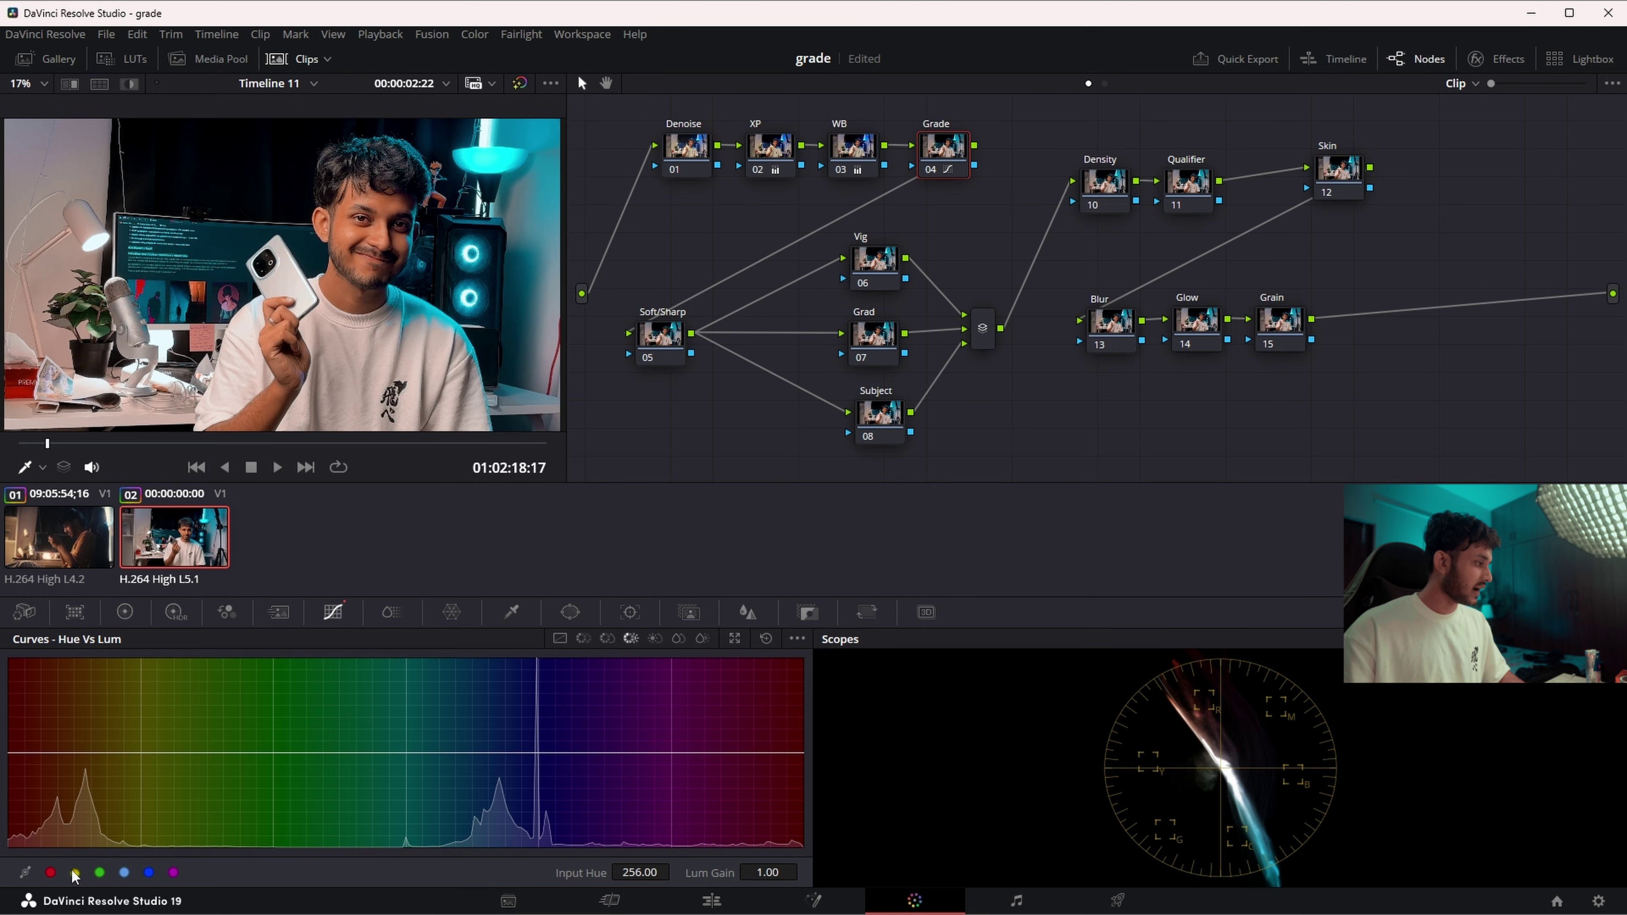
left_click_drag(136, 752, 95, 752)
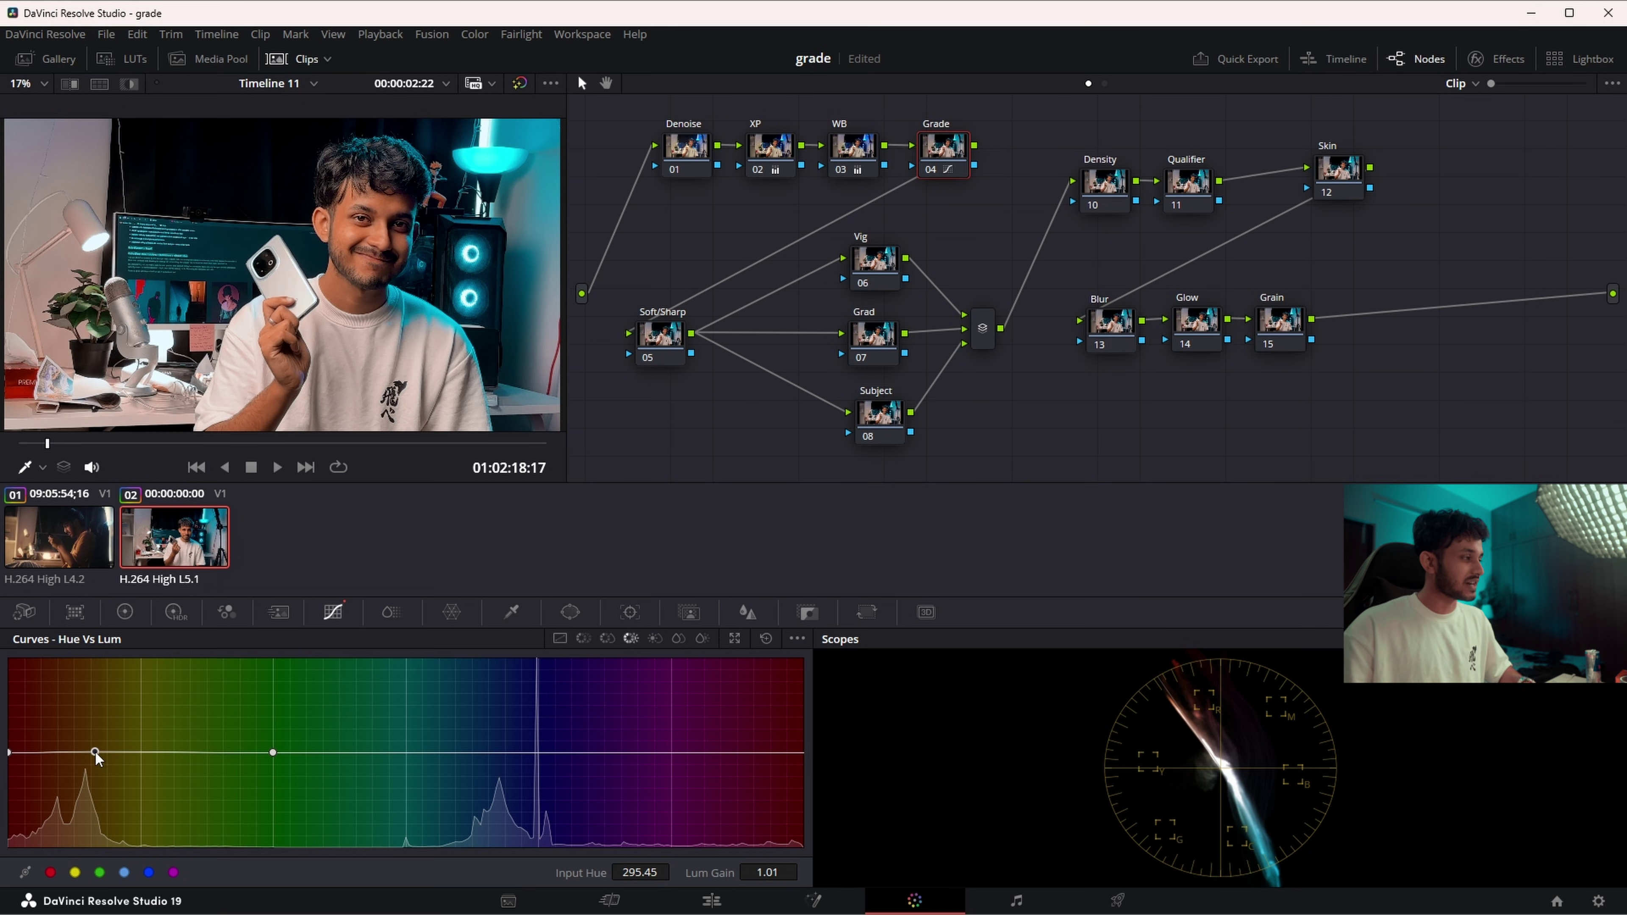
mouse_move(94, 751)
left_mouse_down()
mouse_move(97, 701)
mouse_move(96, 736)
left_mouse_up()
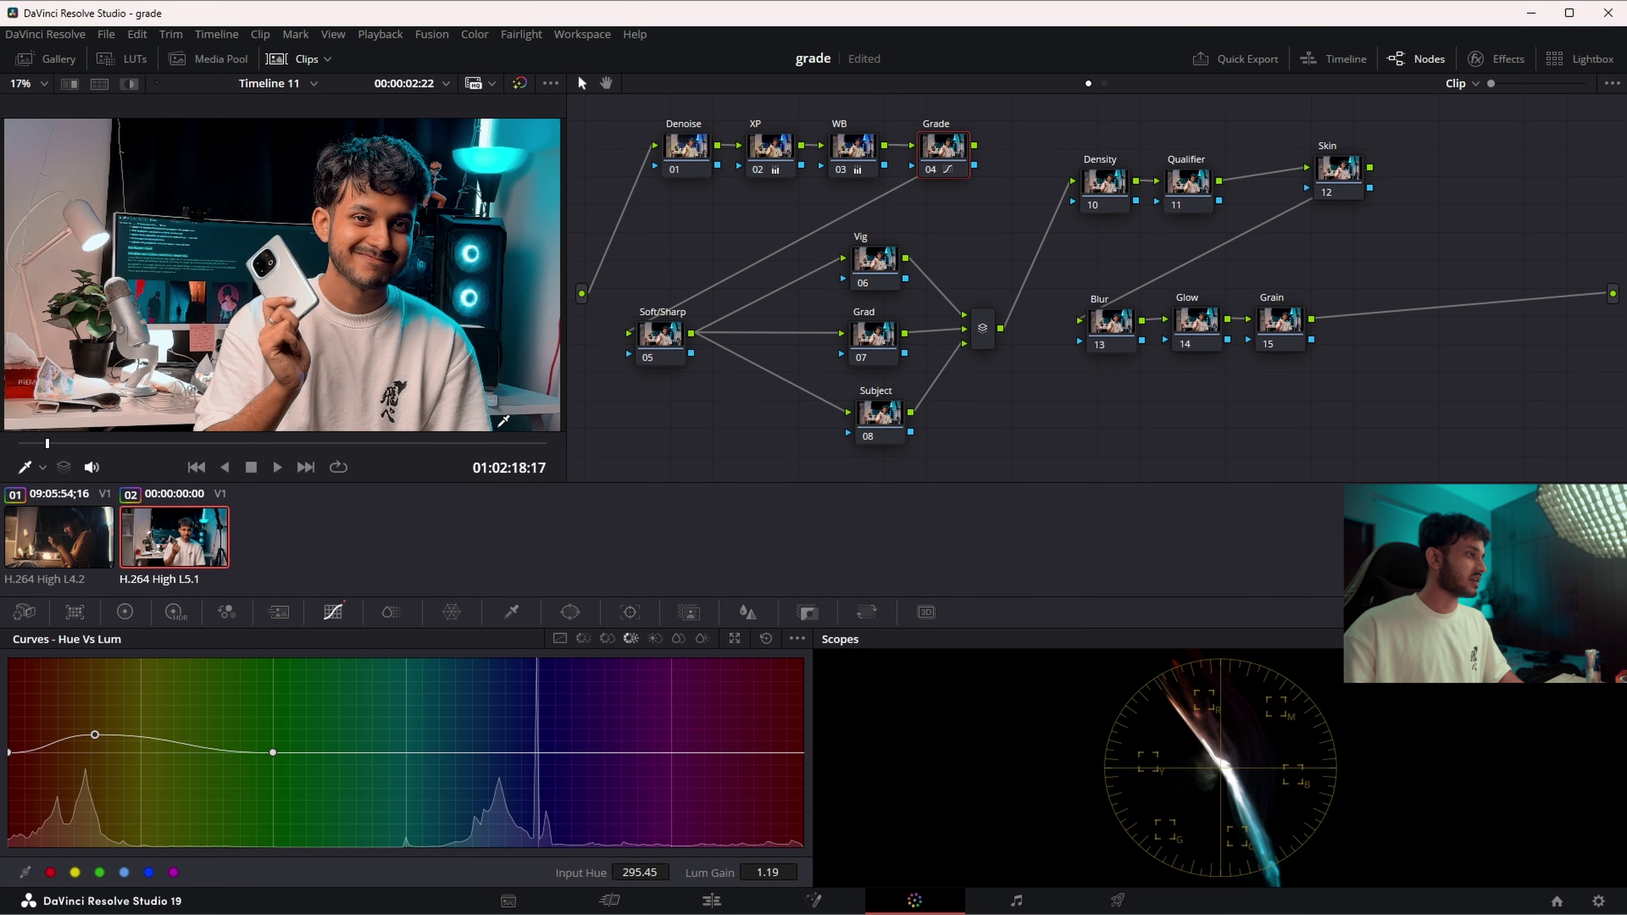
left_click(519, 84)
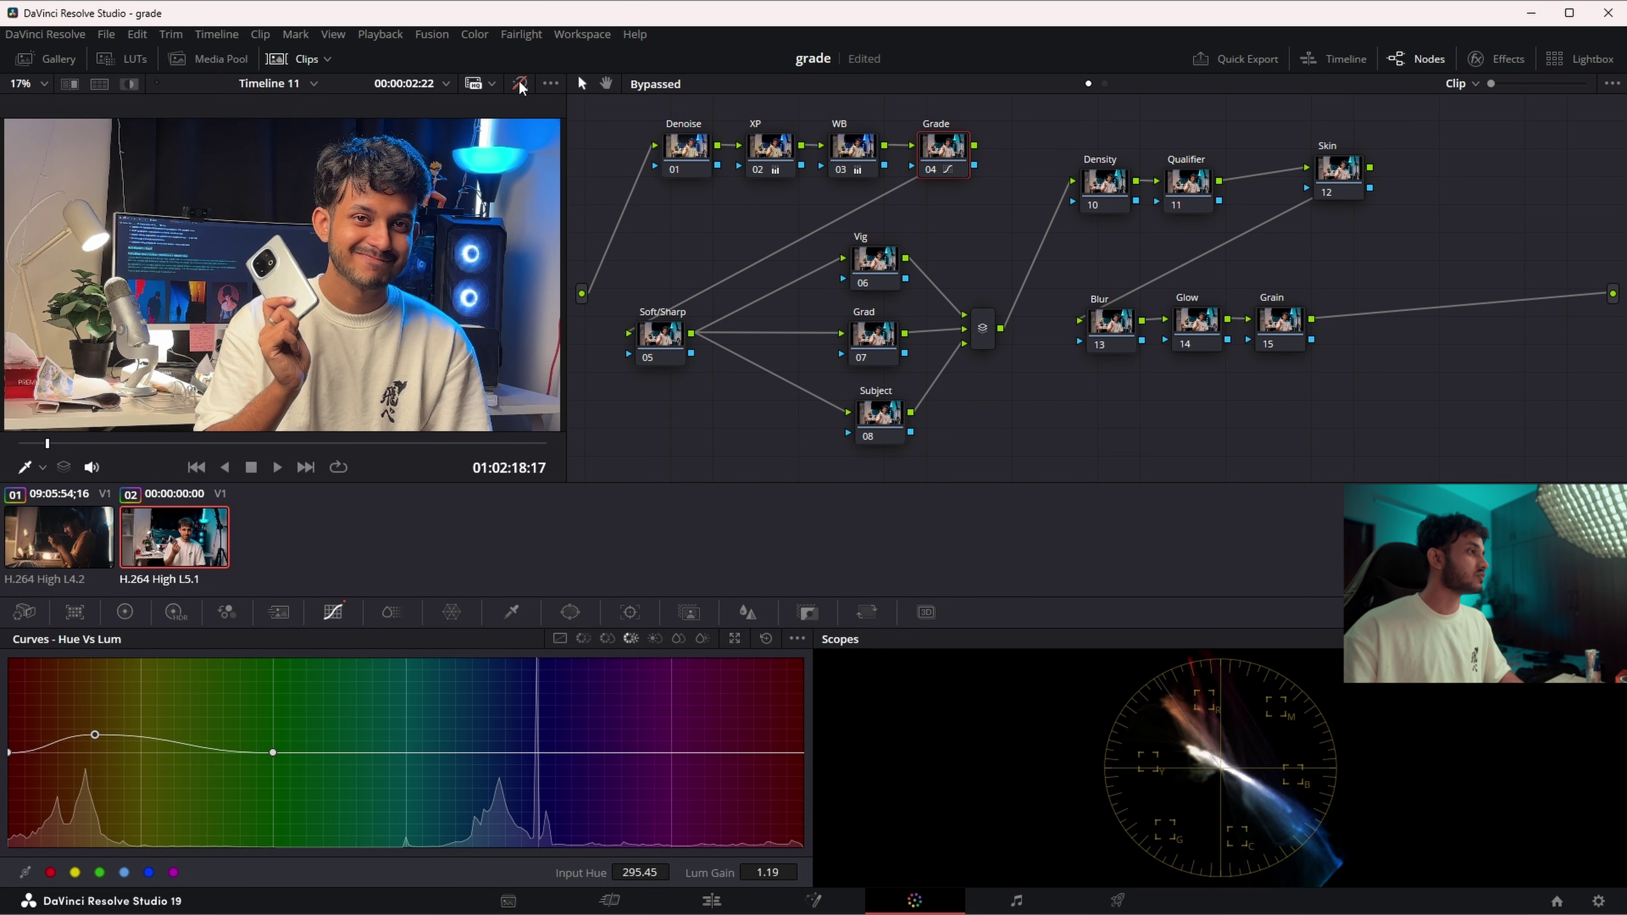
left_click(519, 84)
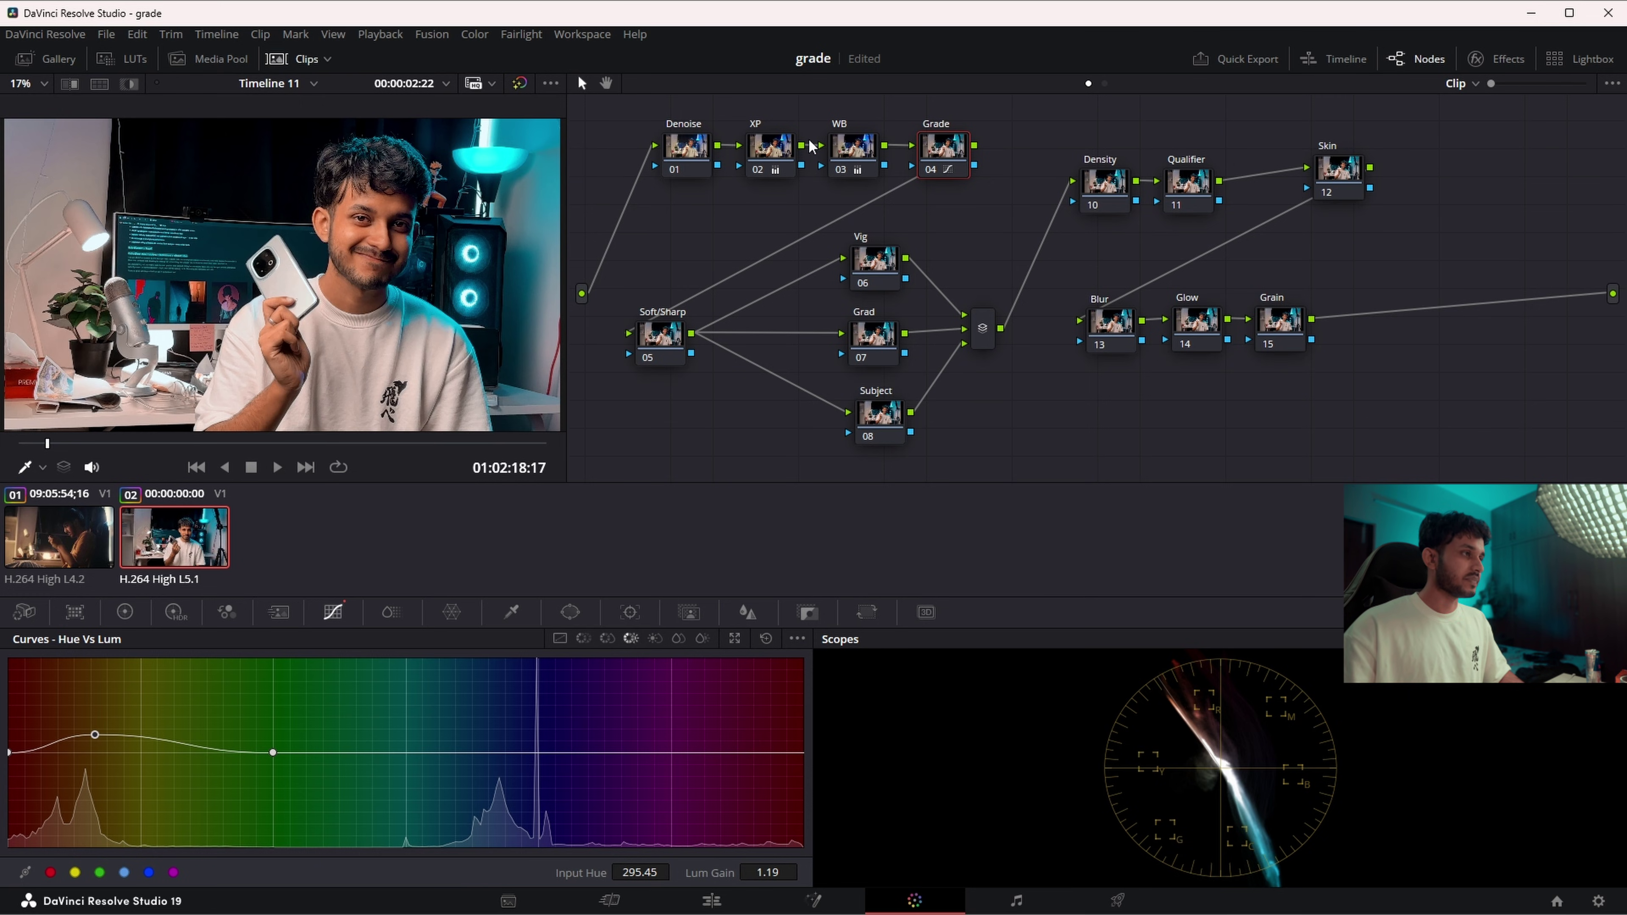
left_click(130, 610)
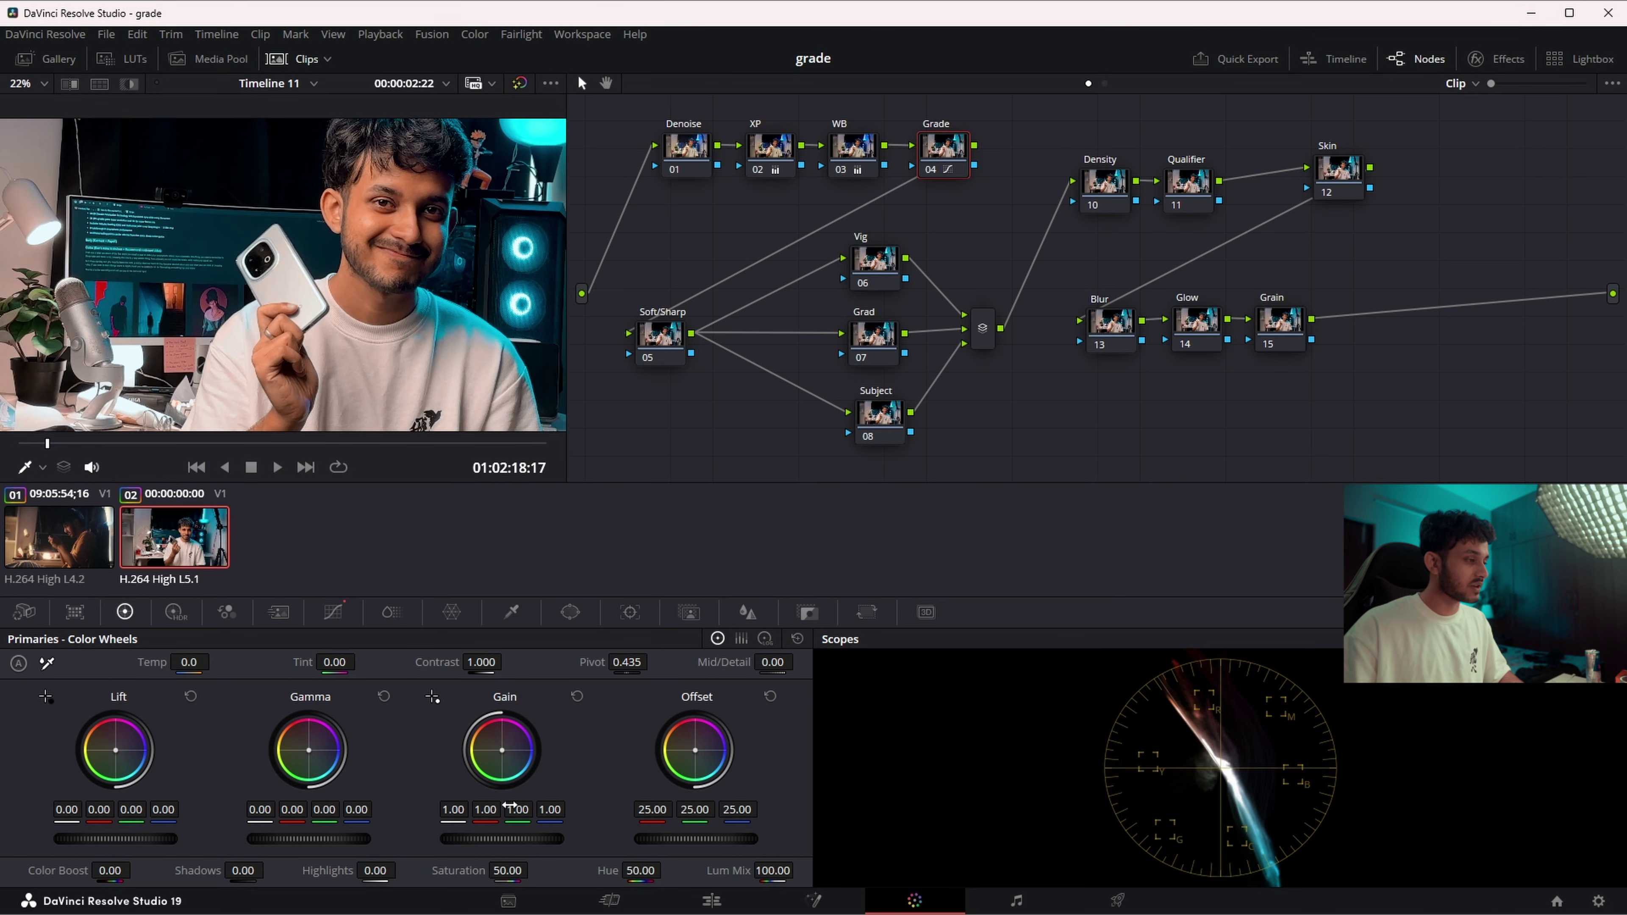
- Set Grade's Gain to green 1.05 and blue 0.95, compare via bypass, and move Soft/Sharp up-right
left_click_drag(501, 750, 506, 760)
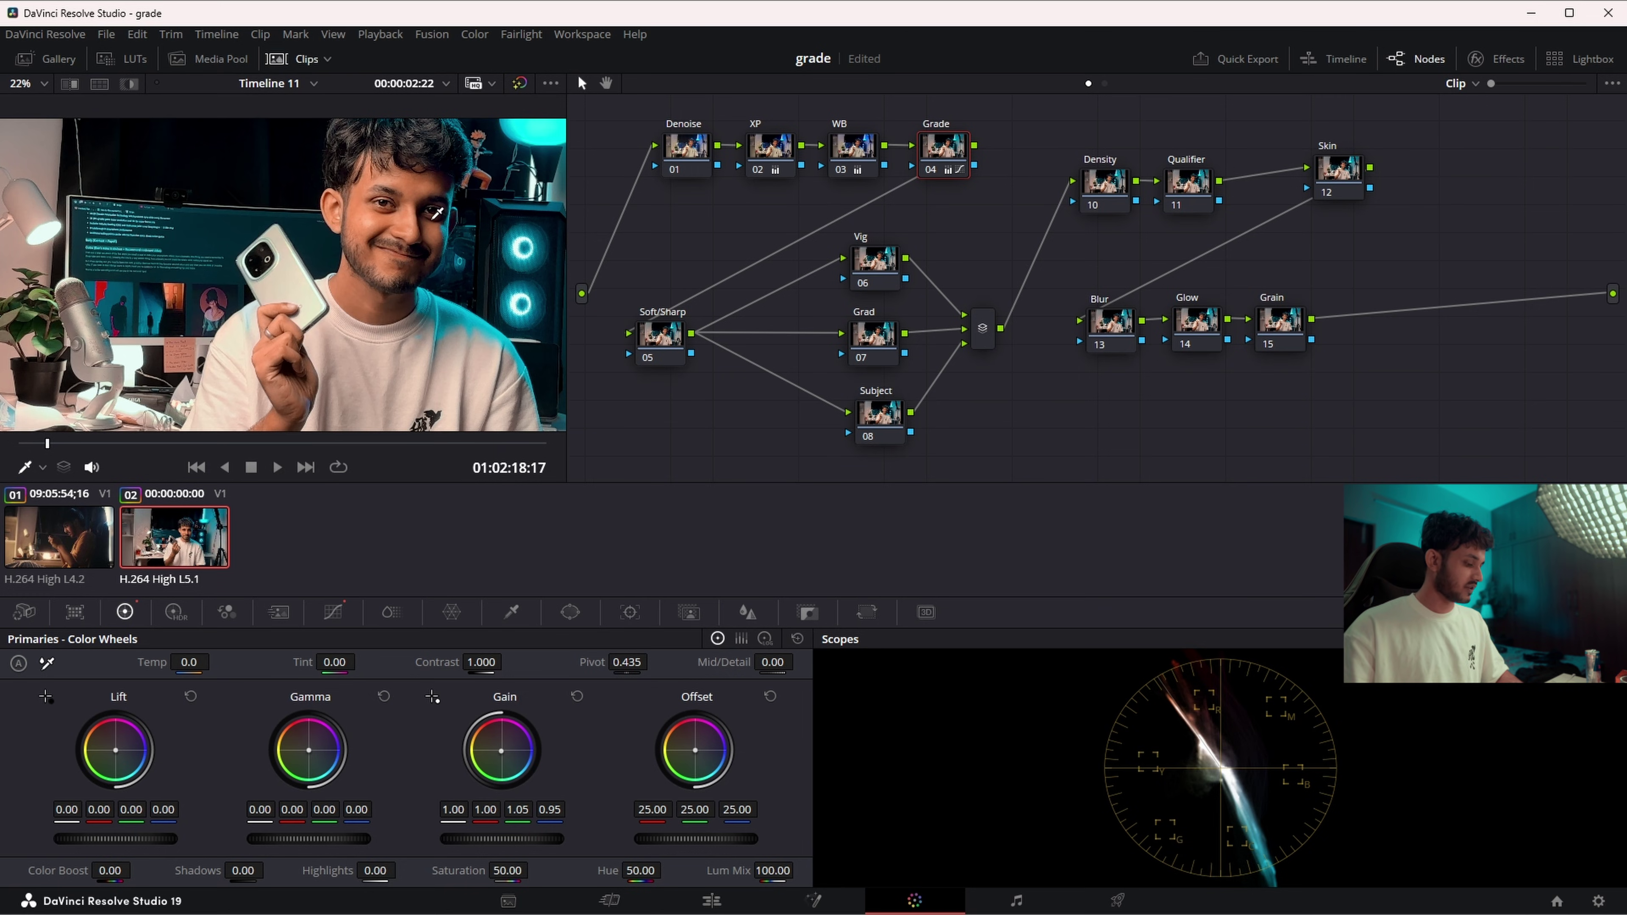
scroll(438, 214, "down", 1)
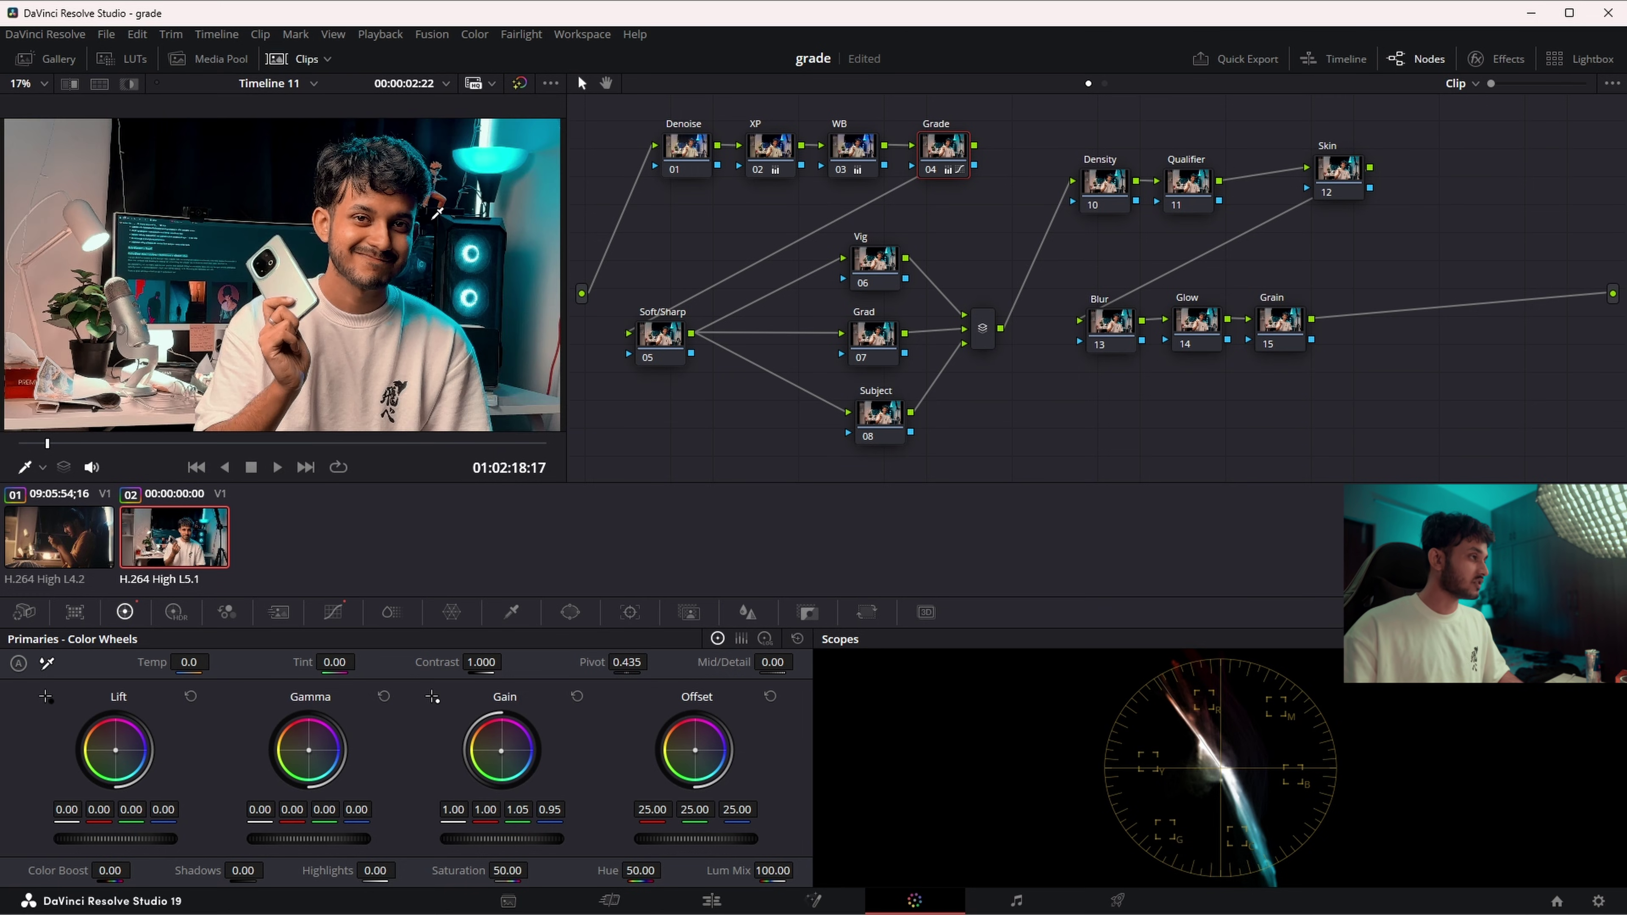
left_click(519, 84)
left_click(520, 84)
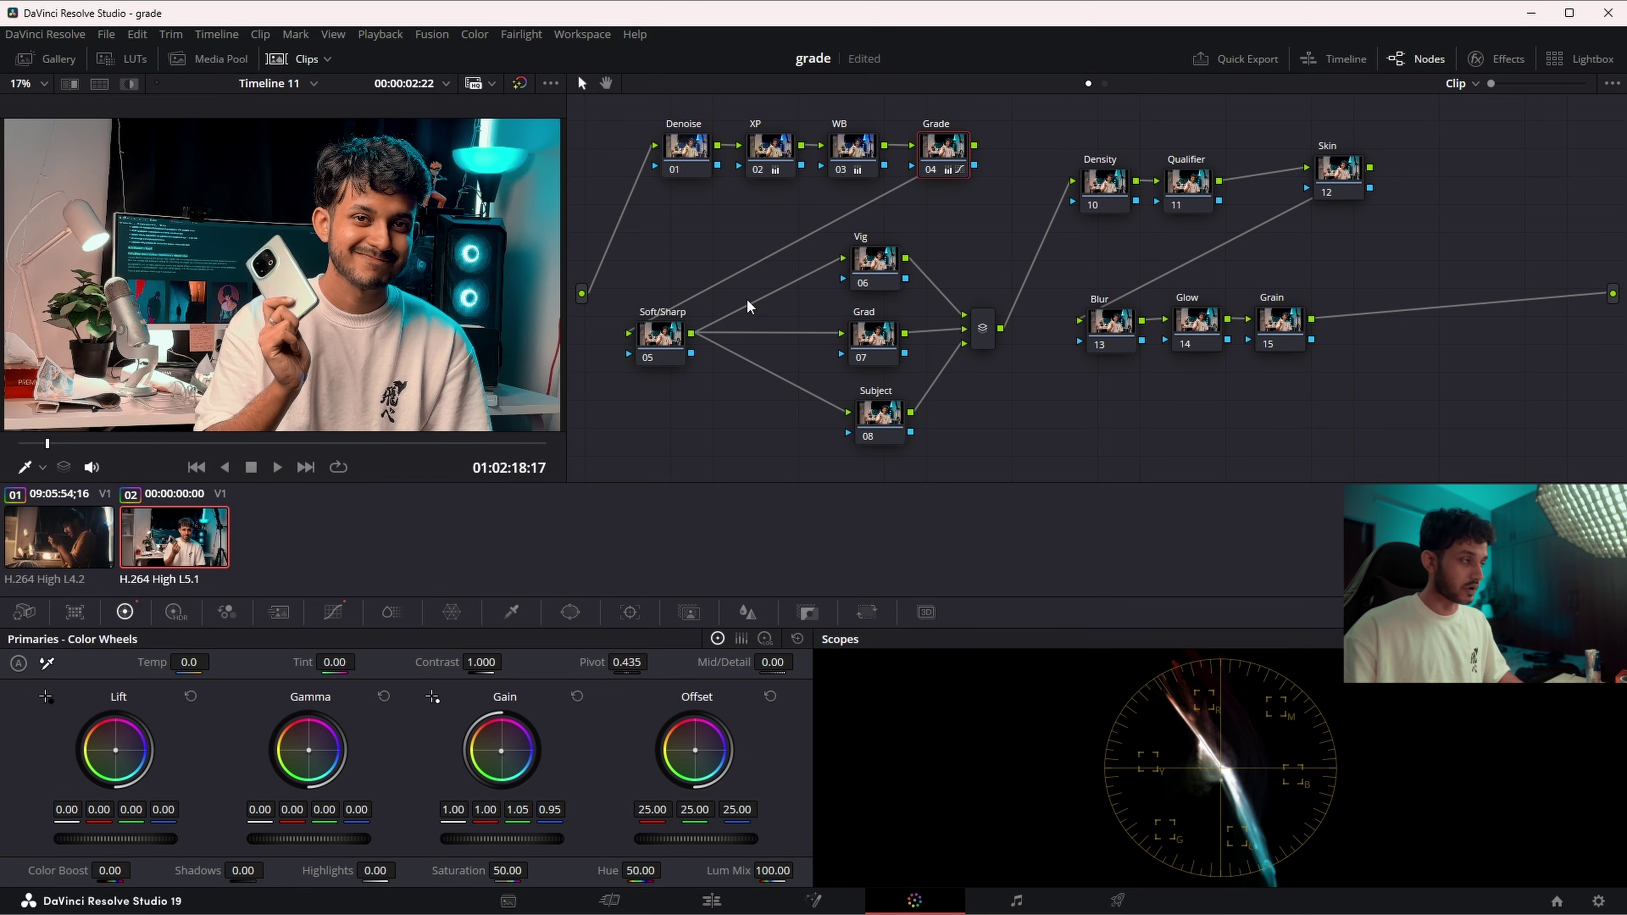
left_click_drag(642, 341, 650, 321)
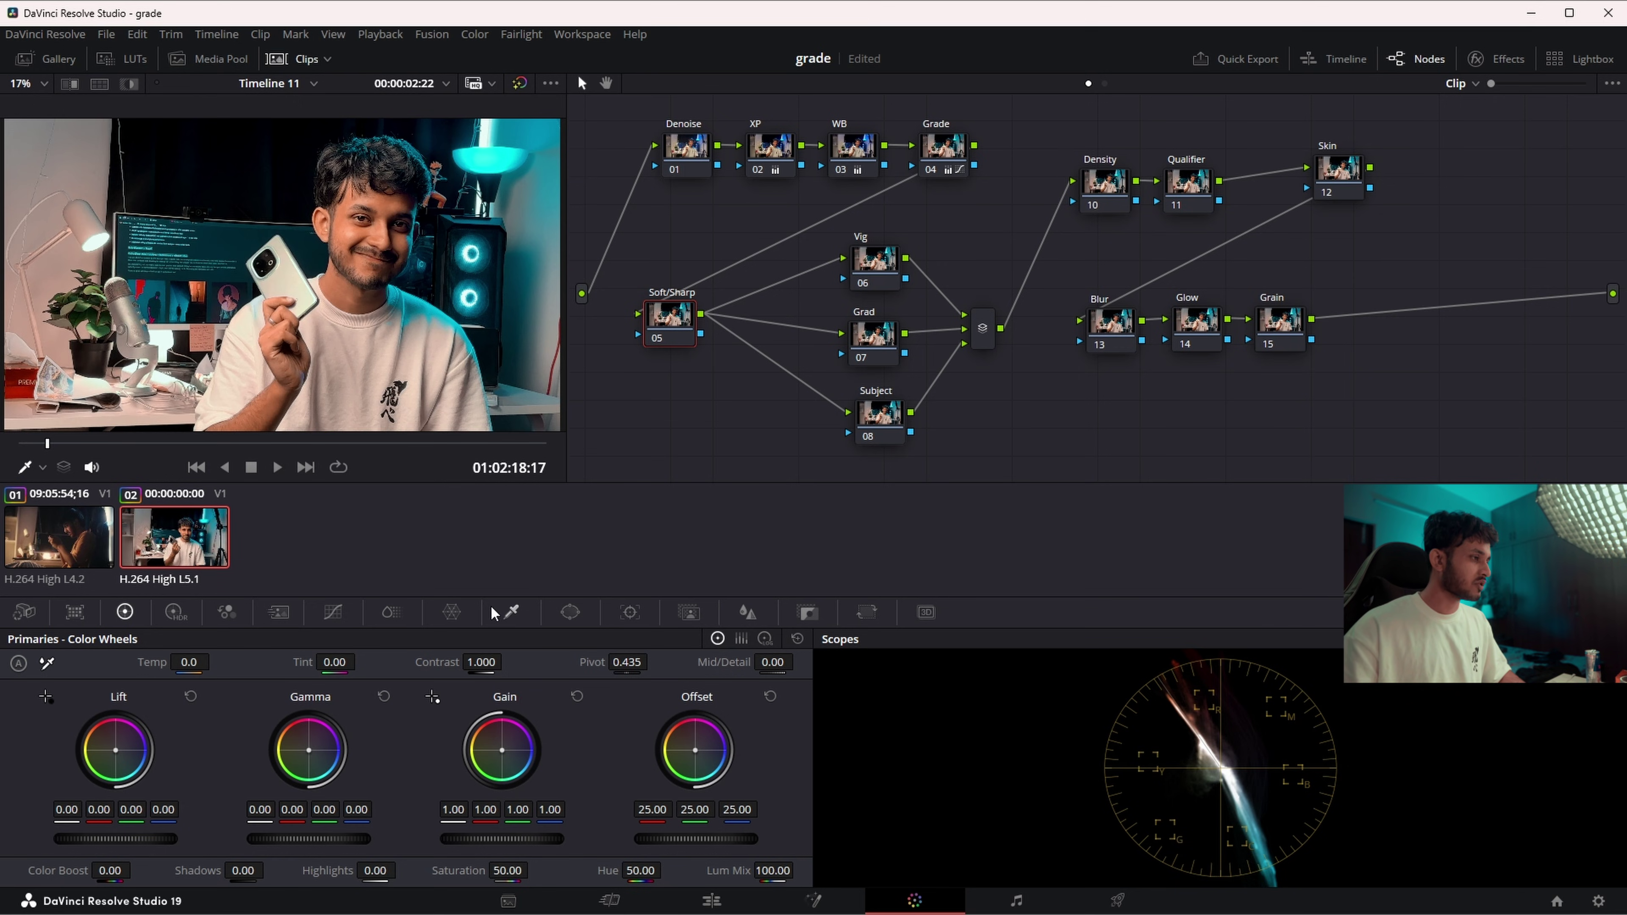
- Set the Soft/Sharp node's Blur Radius to 0.54 and zoom into the viewer to inspect
left_click(754, 612)
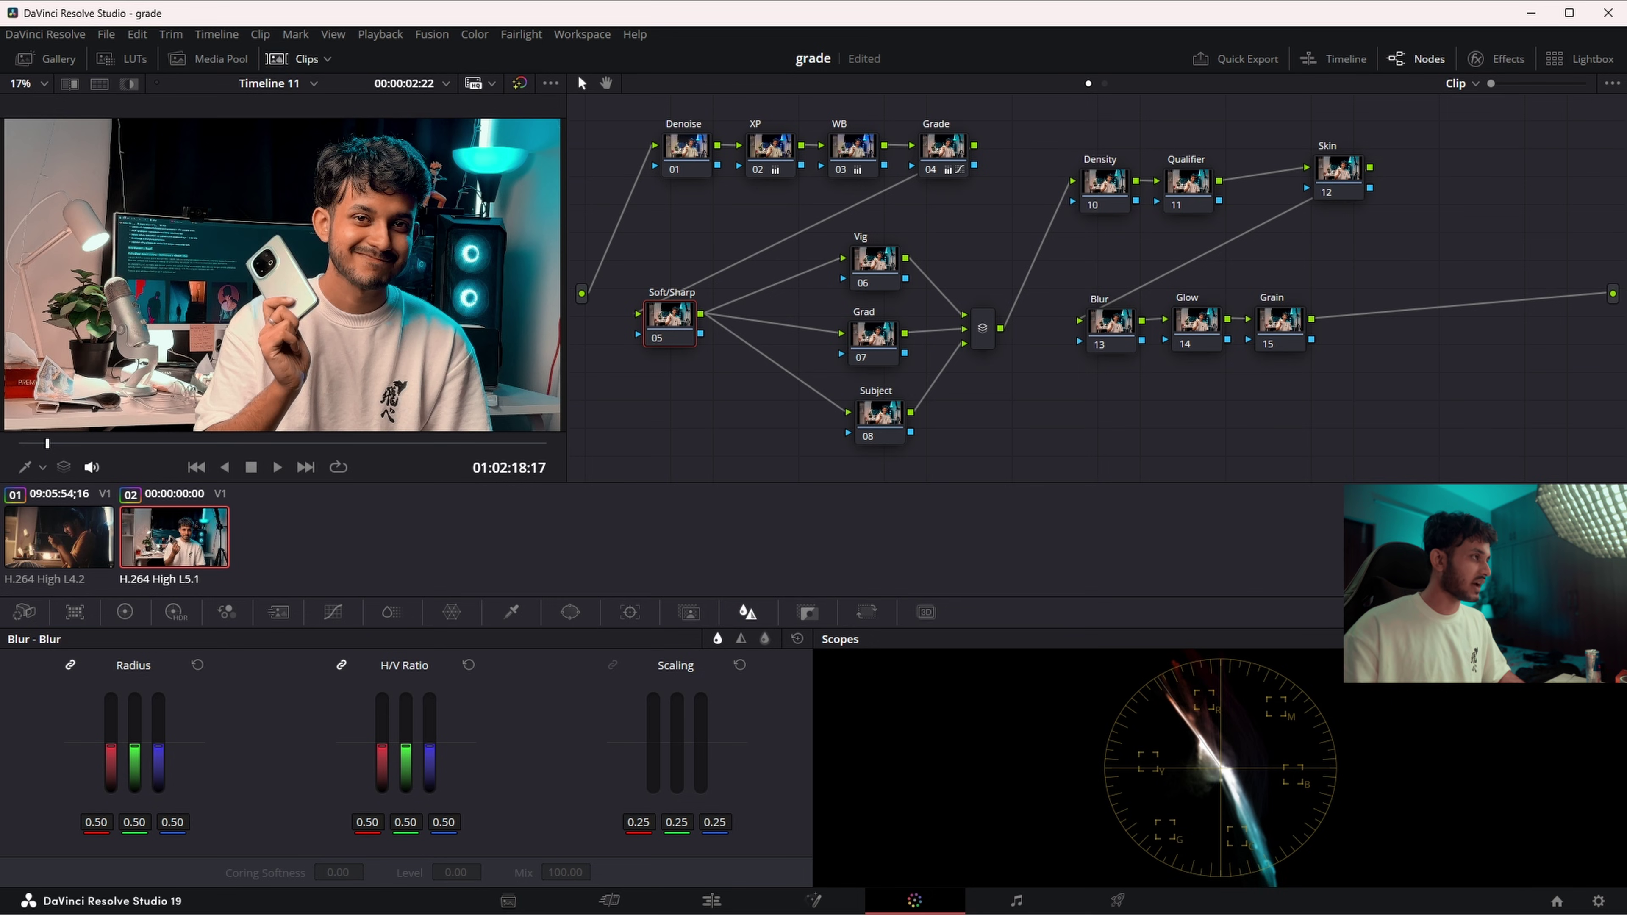
left_click_drag(134, 747, 134, 730)
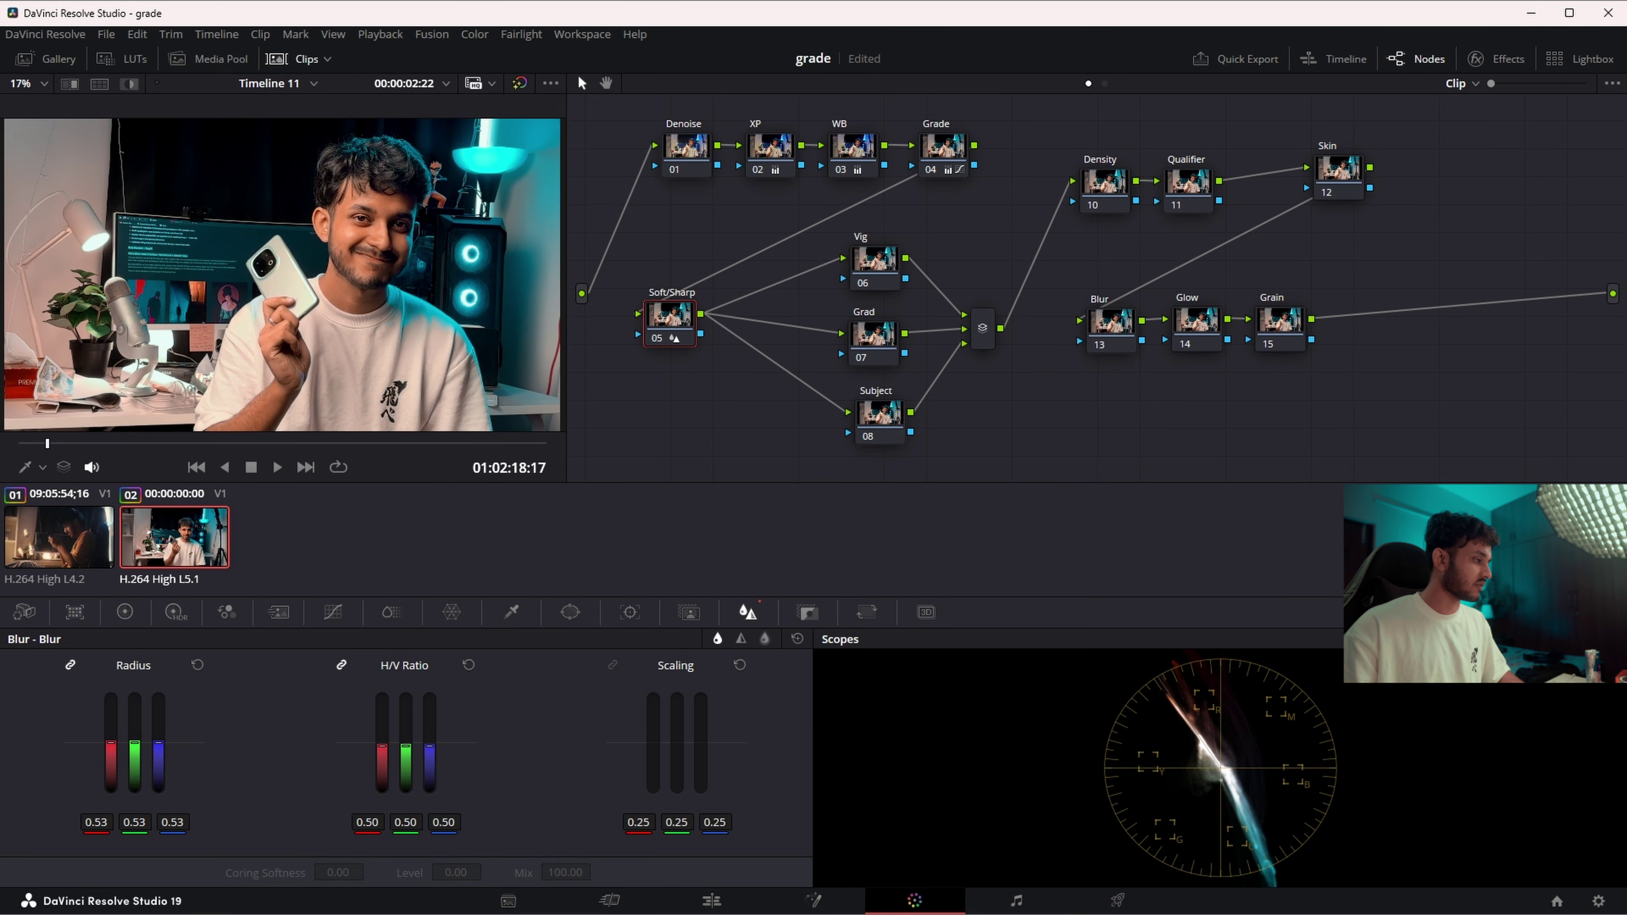
scroll(383, 309, "up", 5)
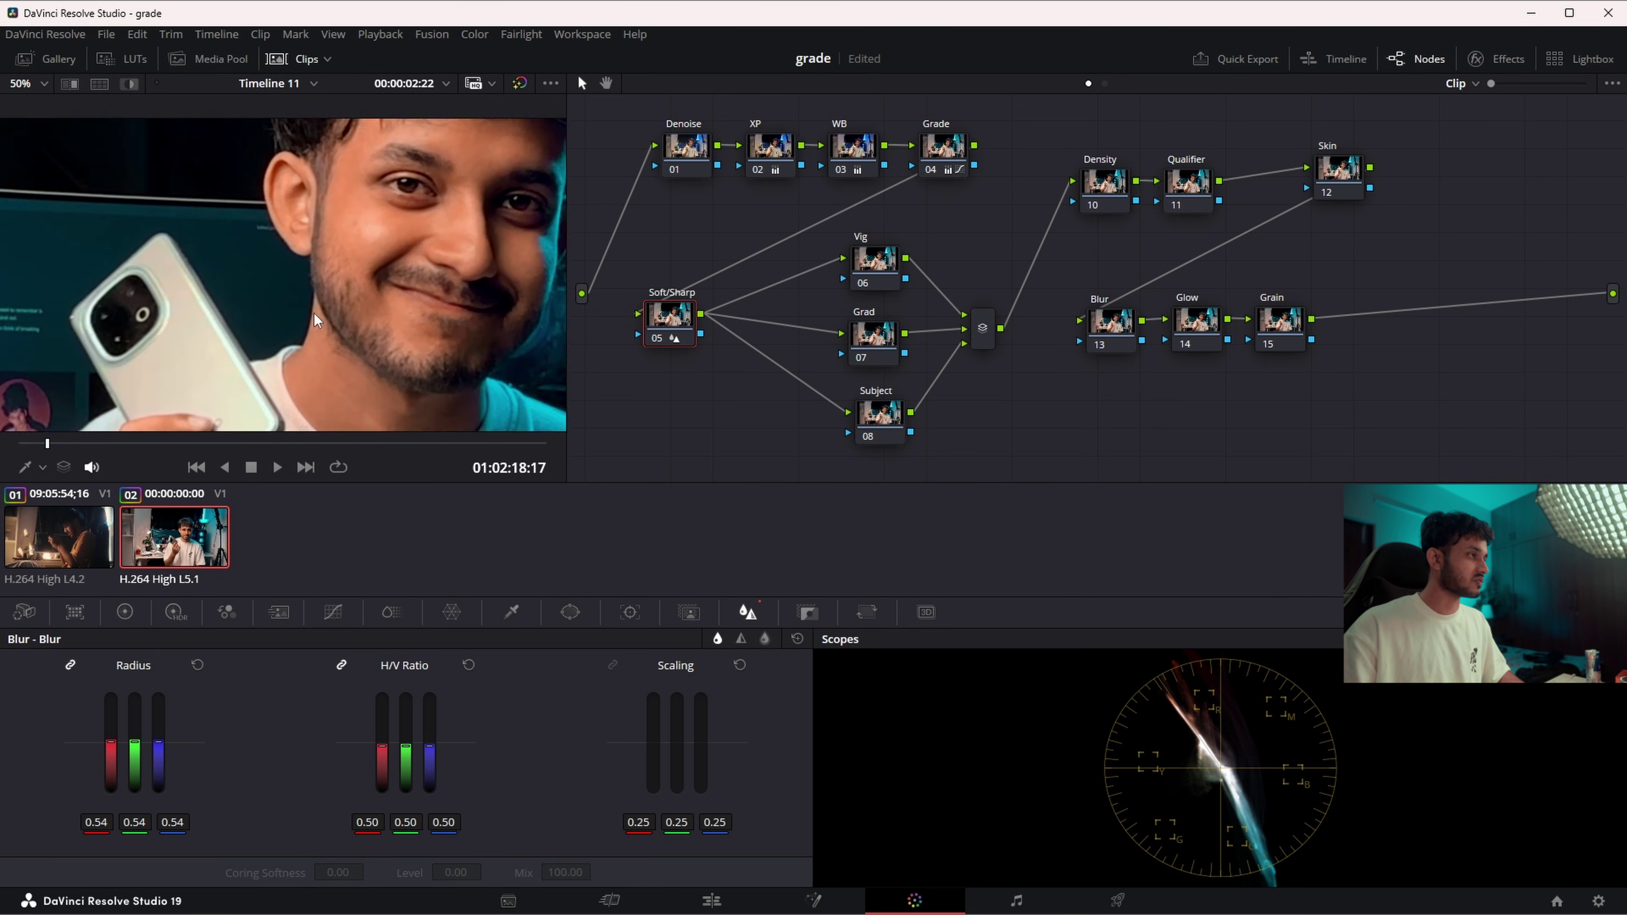
left_click(198, 667)
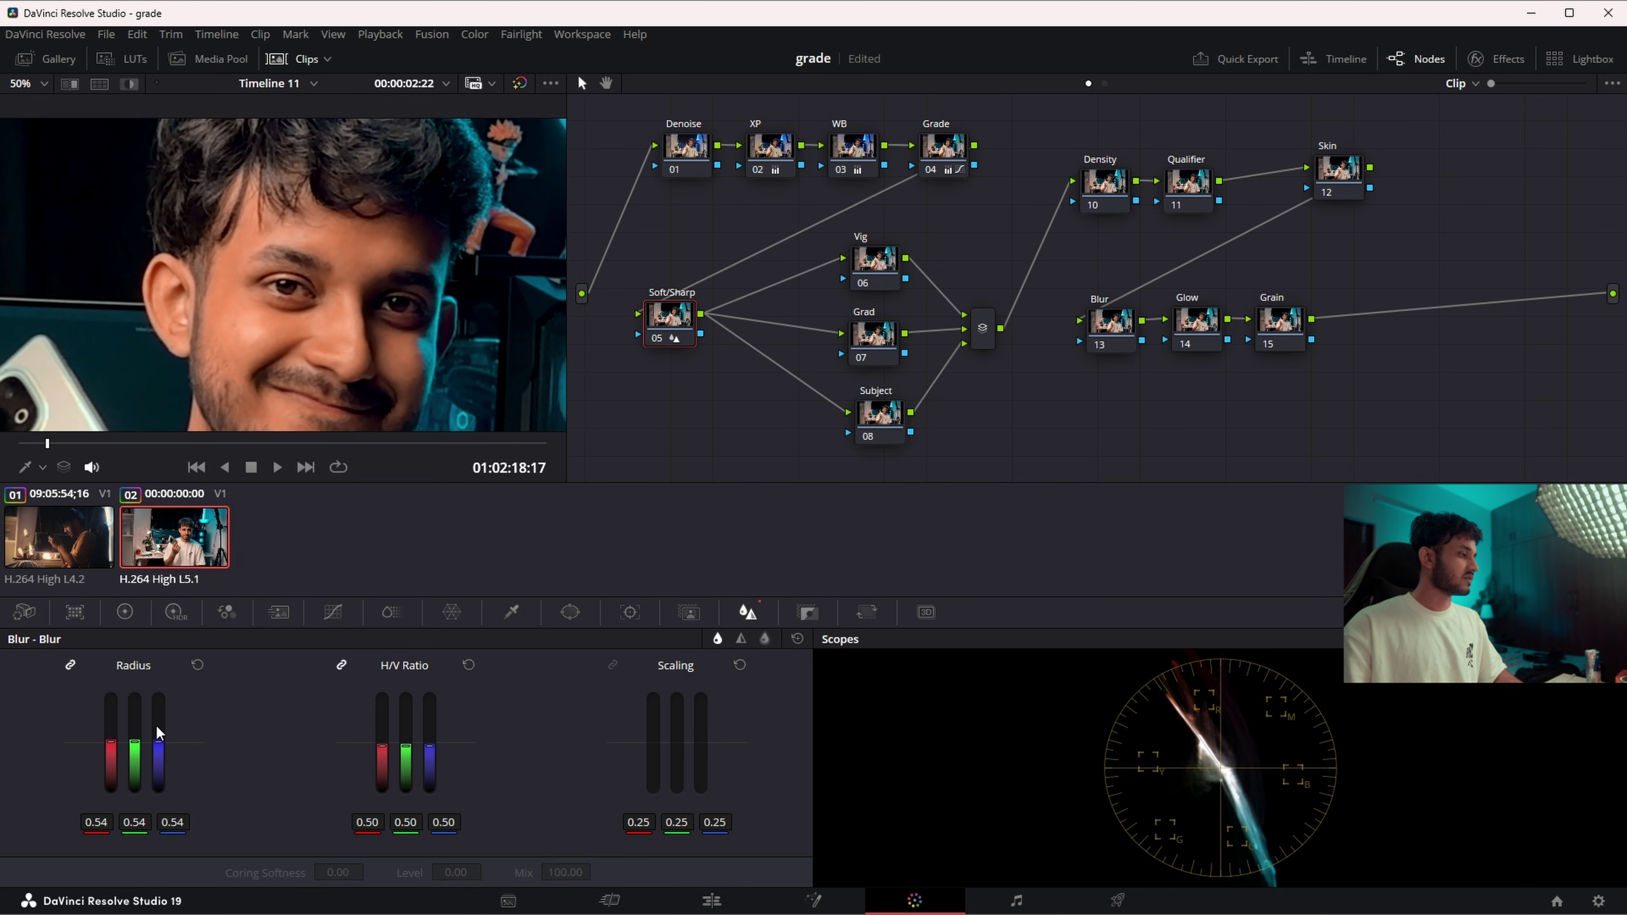
- Compare the blur with the Soft/Sharp node off and on, then select the Vig node
key("shift+z")
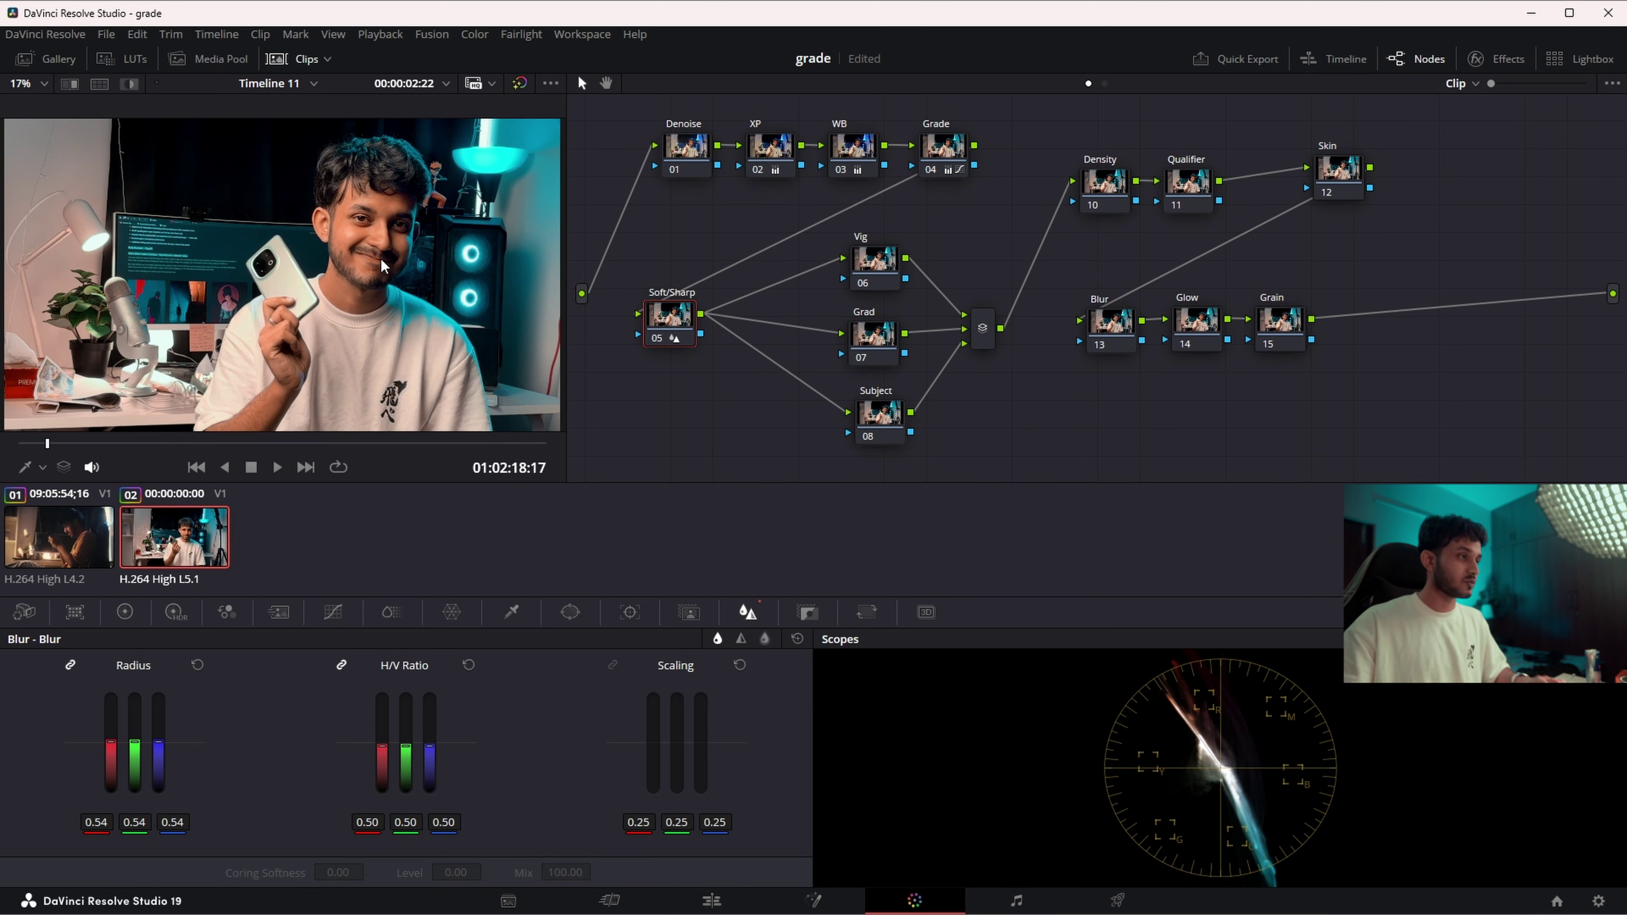
left_click(664, 339)
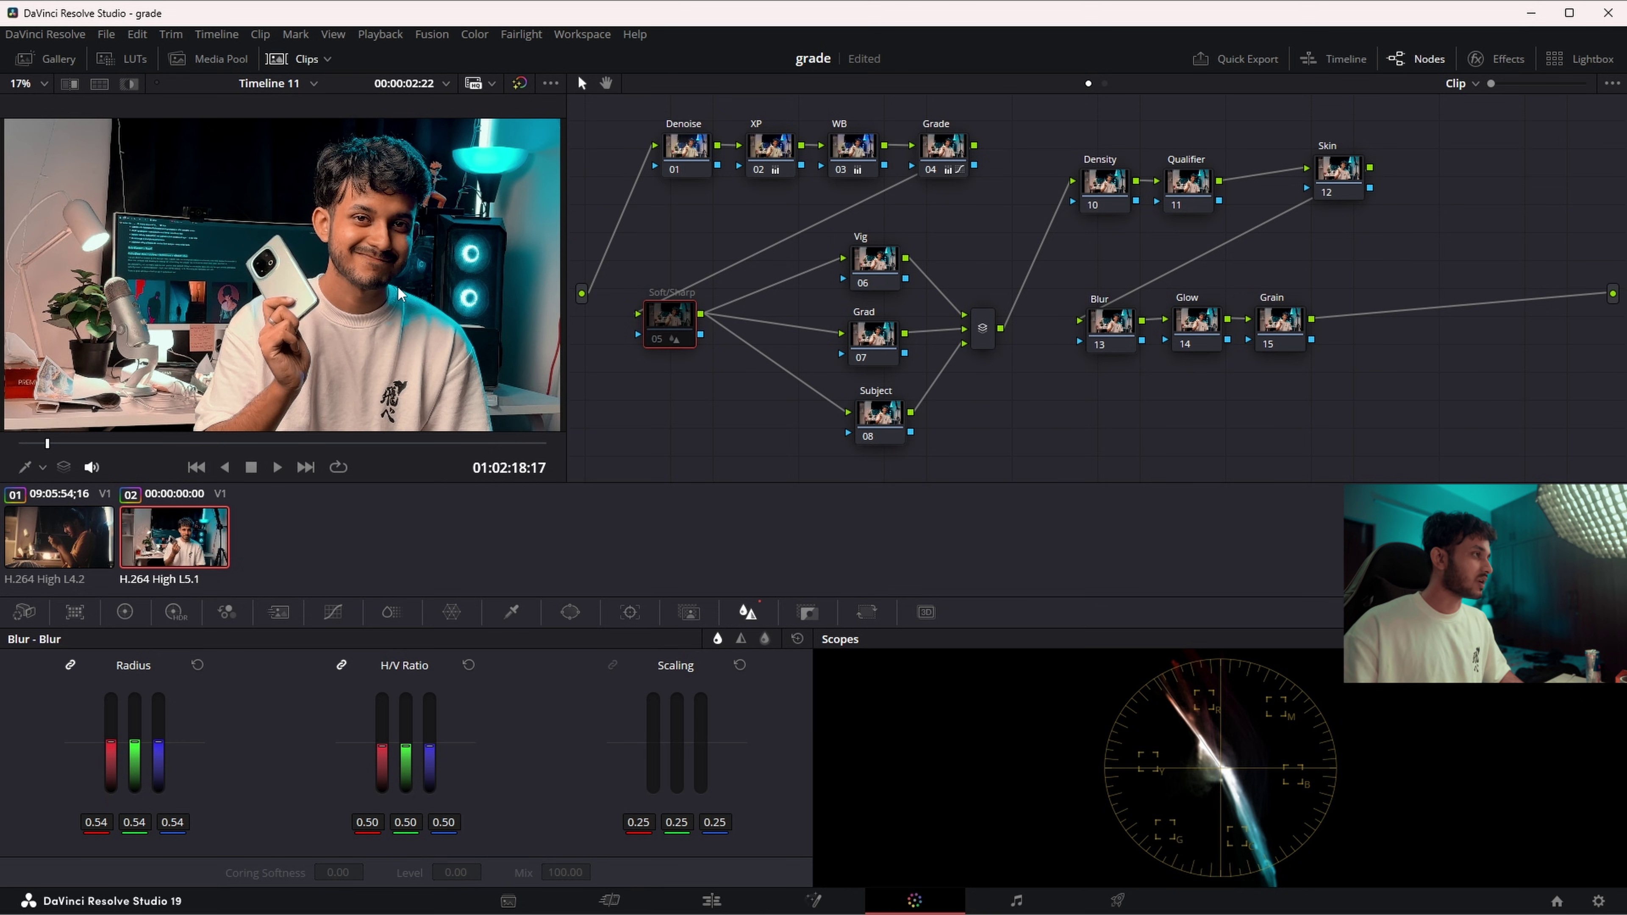
scroll(398, 287, "up", 5)
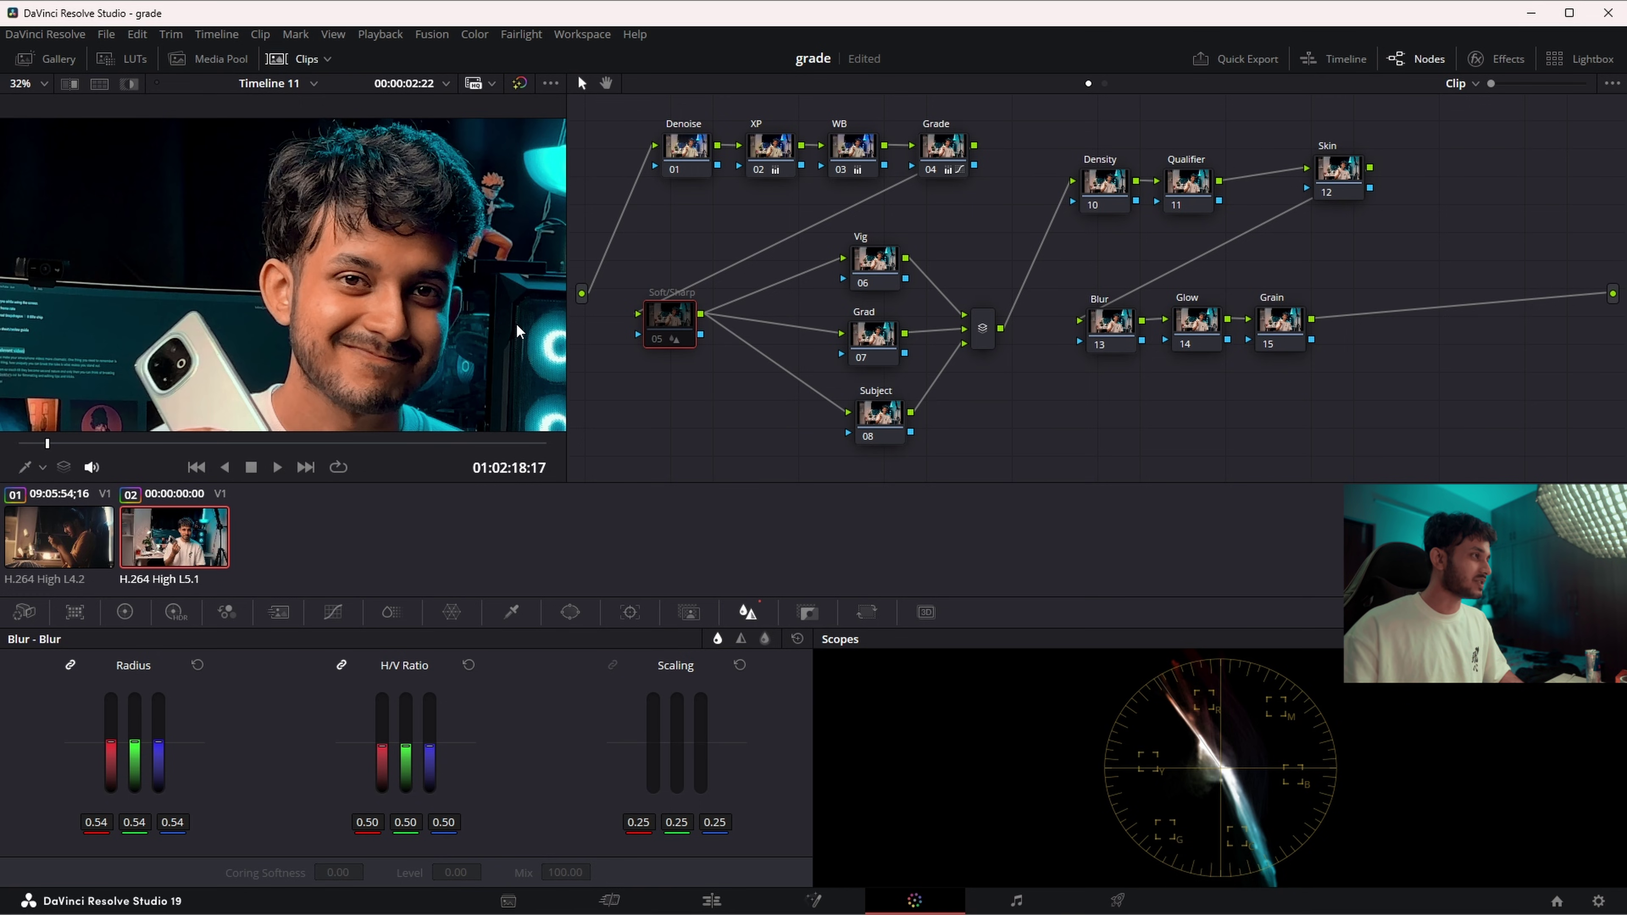
key("ctrl+d")
key("shift+z")
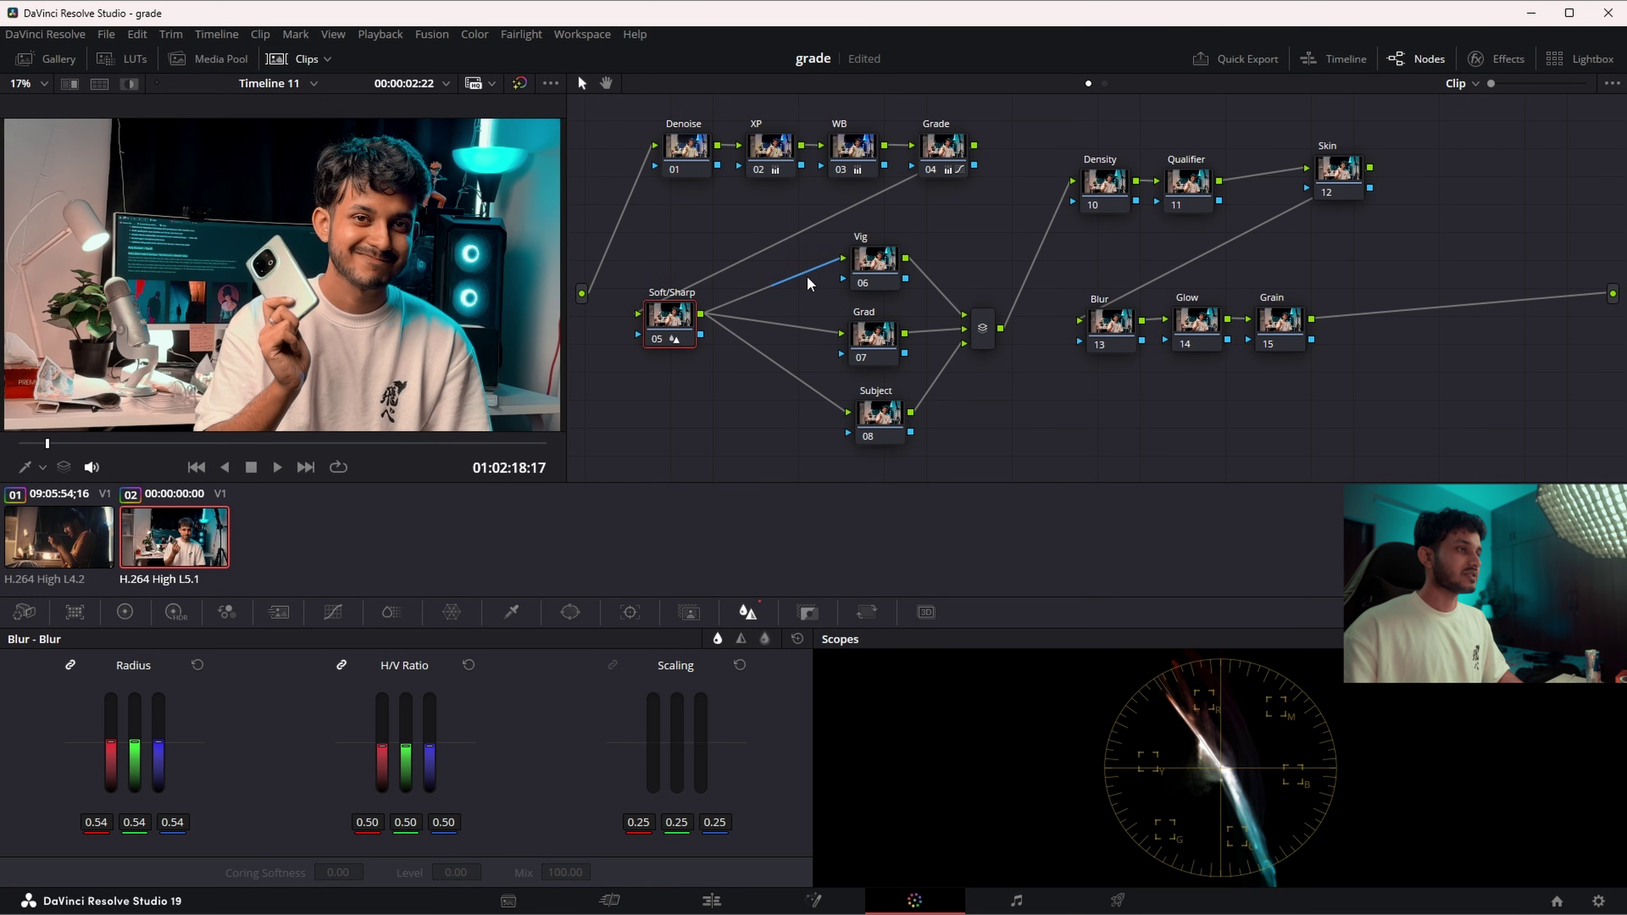
left_click(853, 282)
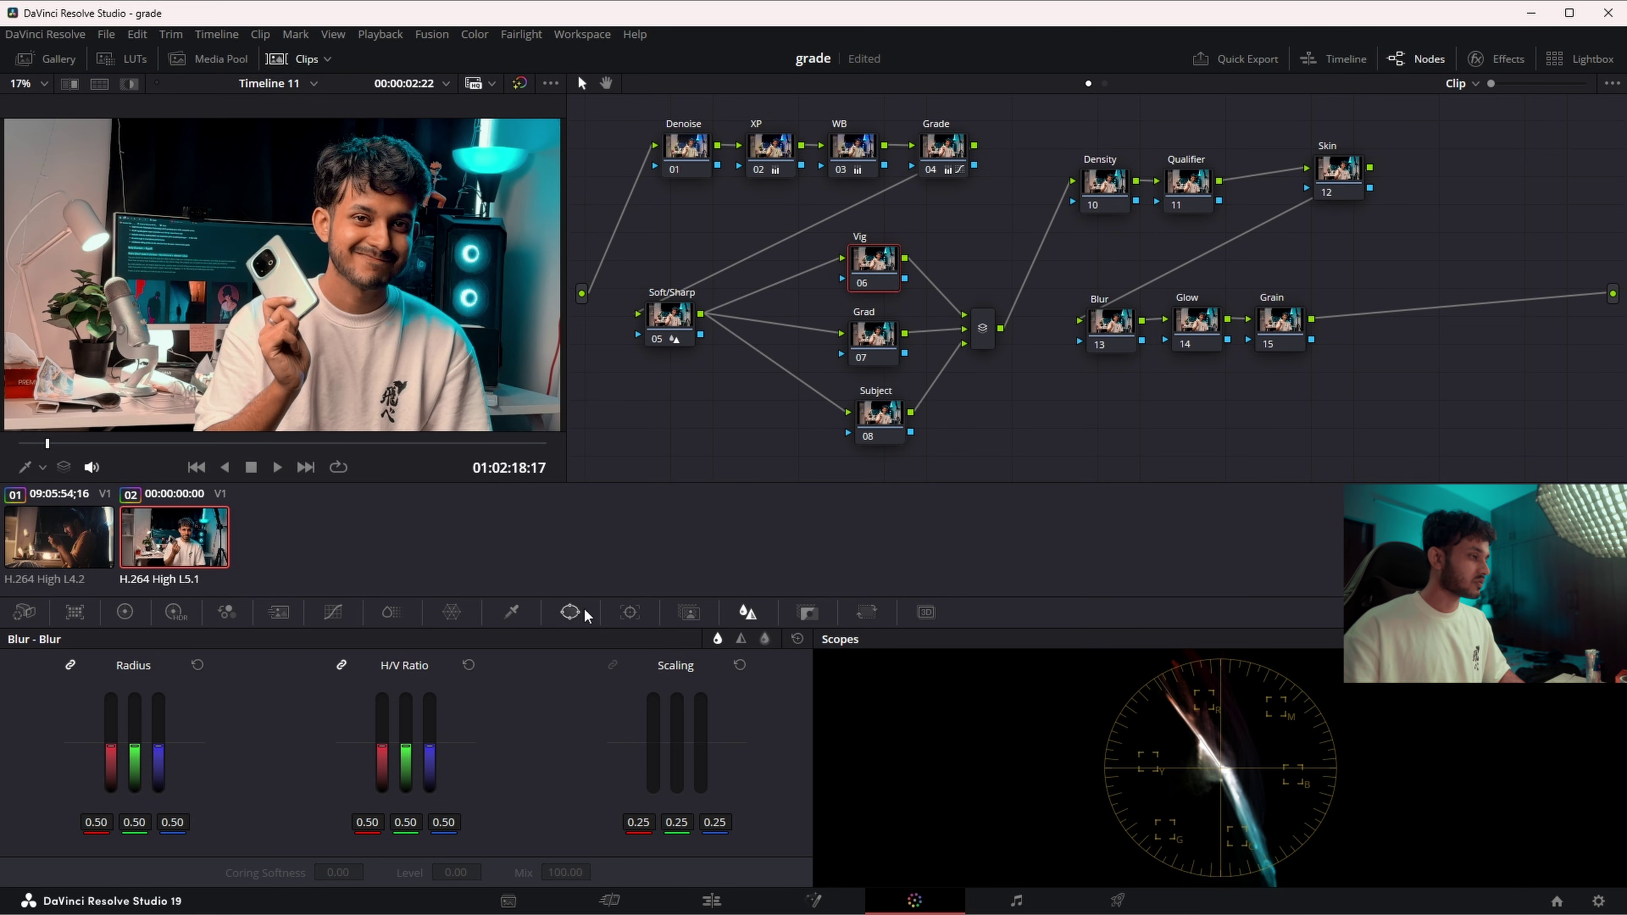
- Give the Vig node a wide elliptical circle window, softness 10.27, reaching the frame's left edge
left_click(572, 612)
left_click(37, 748)
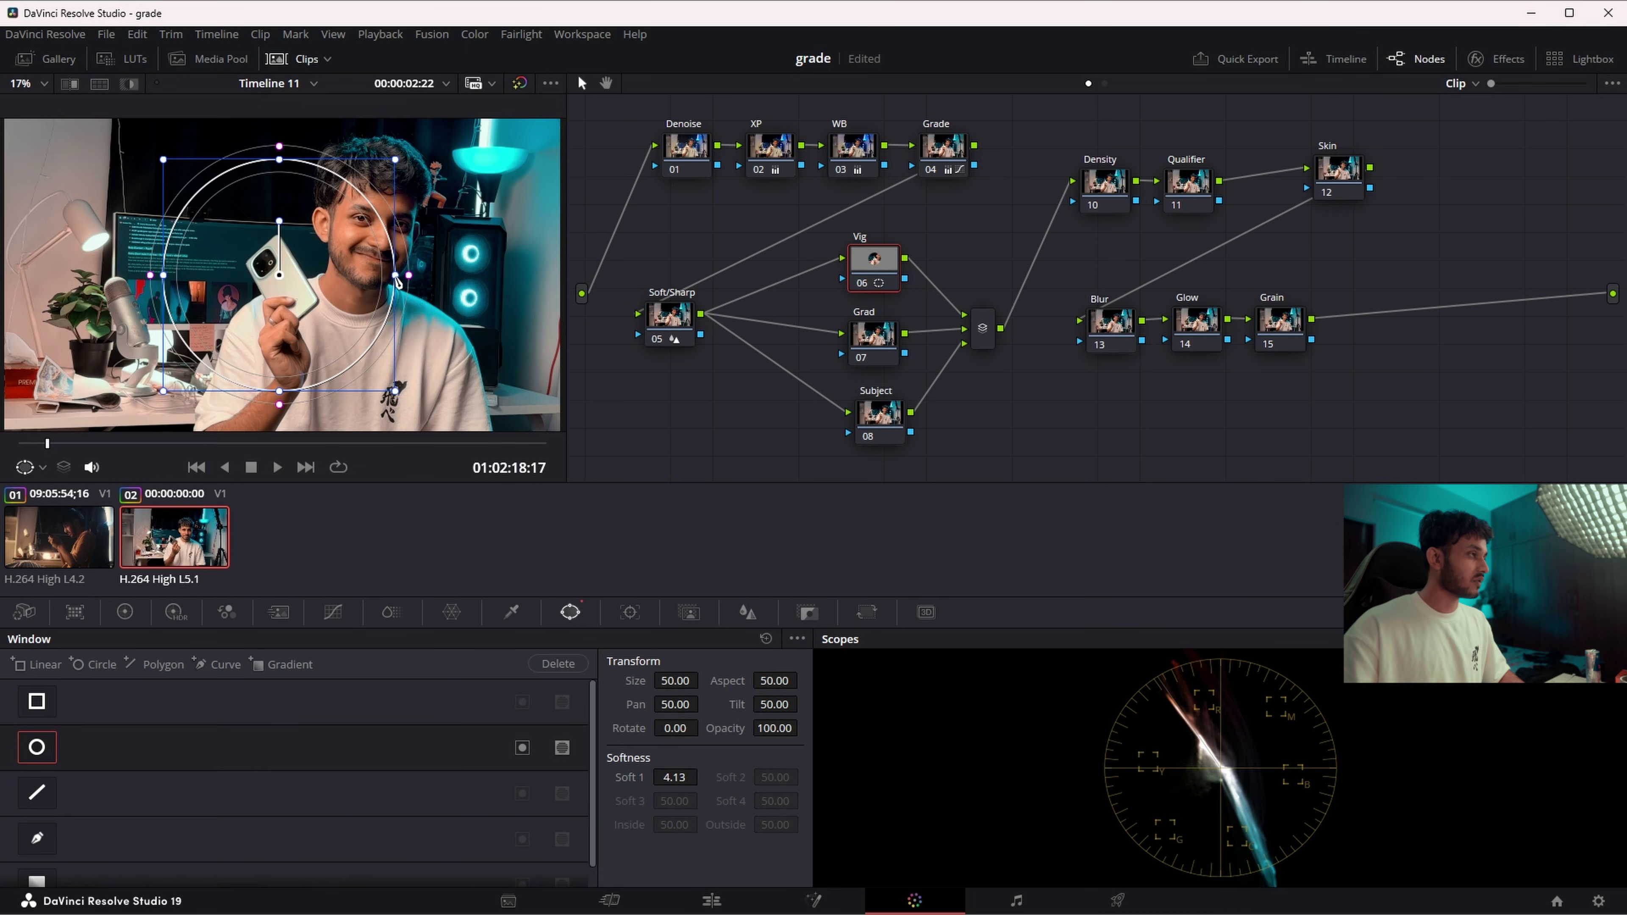
left_click_drag(397, 282, 564, 275)
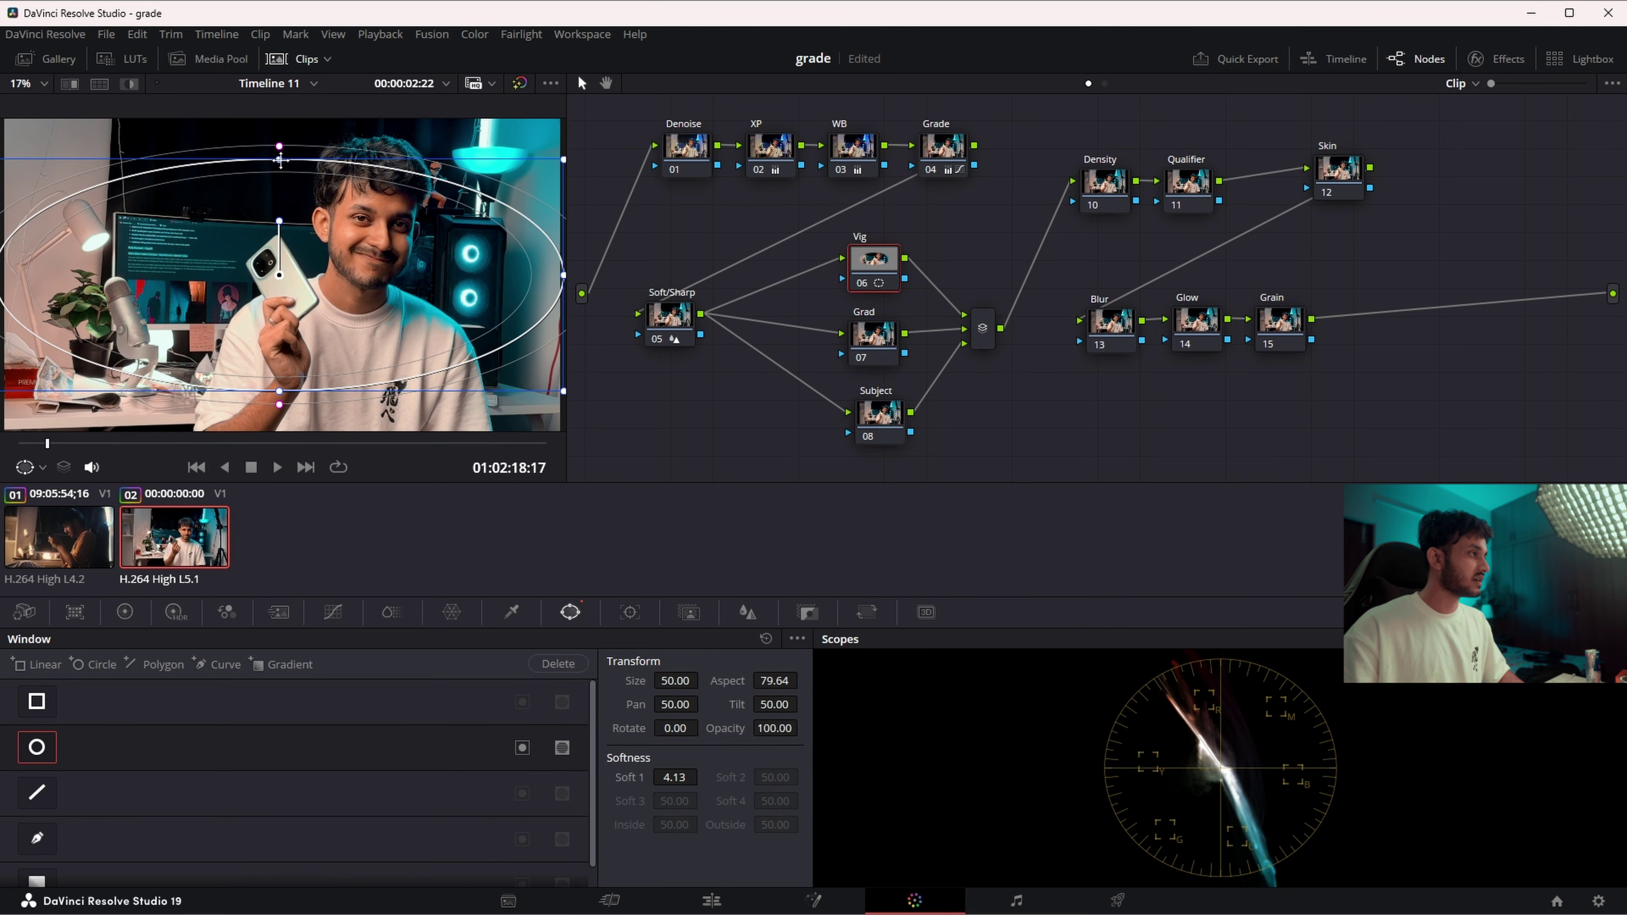
left_click_drag(280, 159, 279, 120)
left_click_drag(675, 778, 900, 776)
left_click_drag(245, 278, 306, 271)
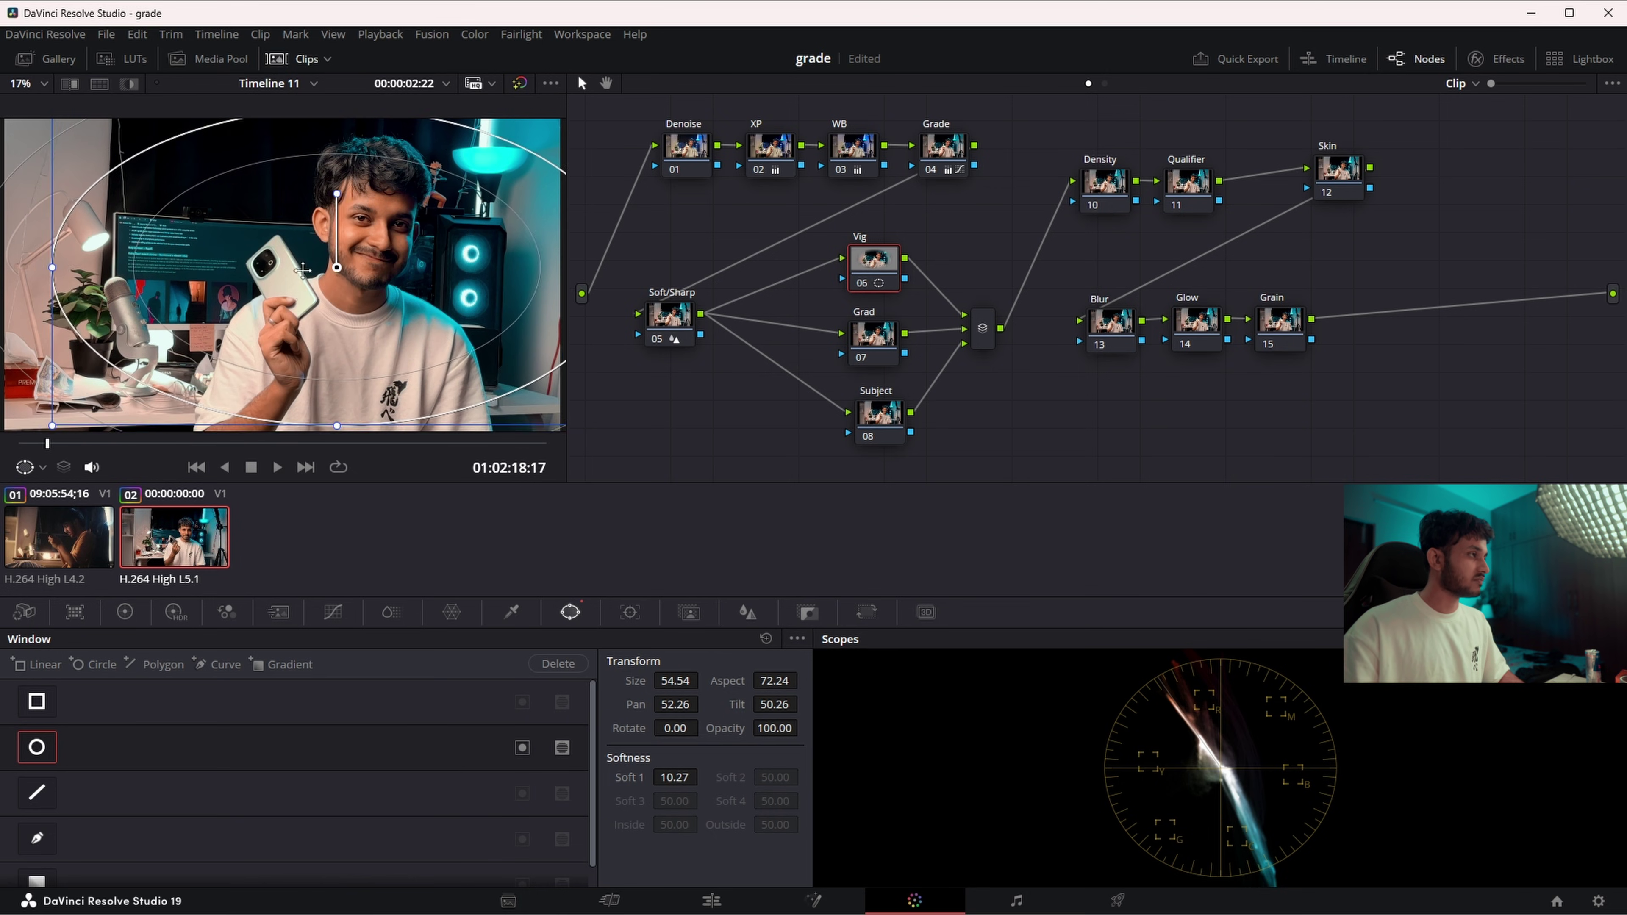
left_click_drag(58, 270, 13, 263)
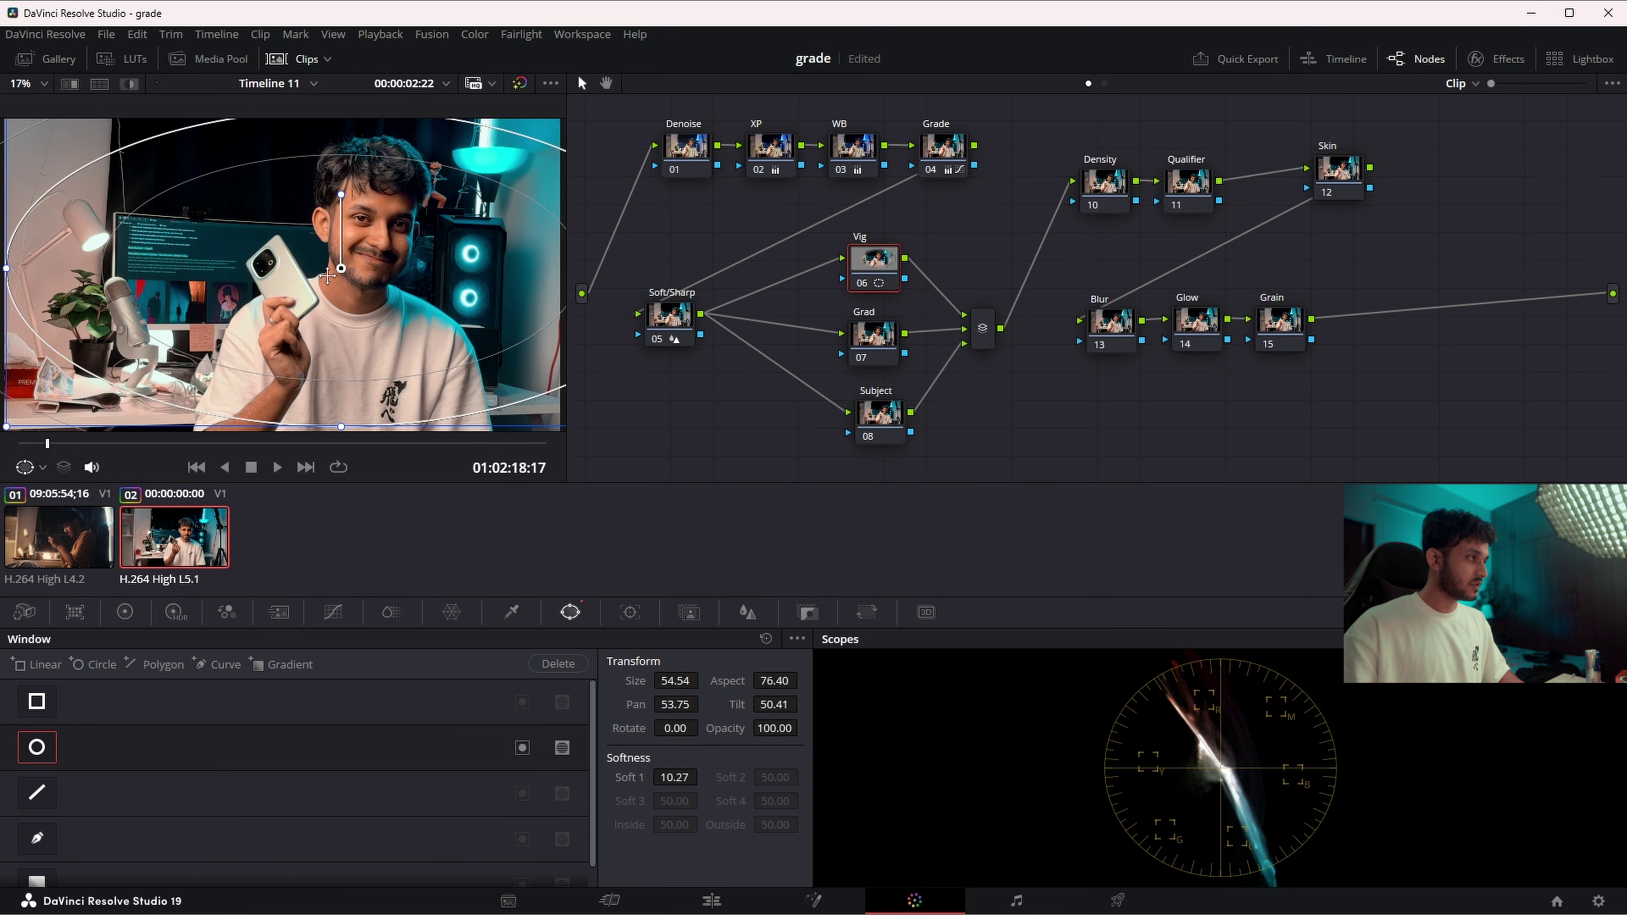
left_click_drag(299, 286, 305, 281)
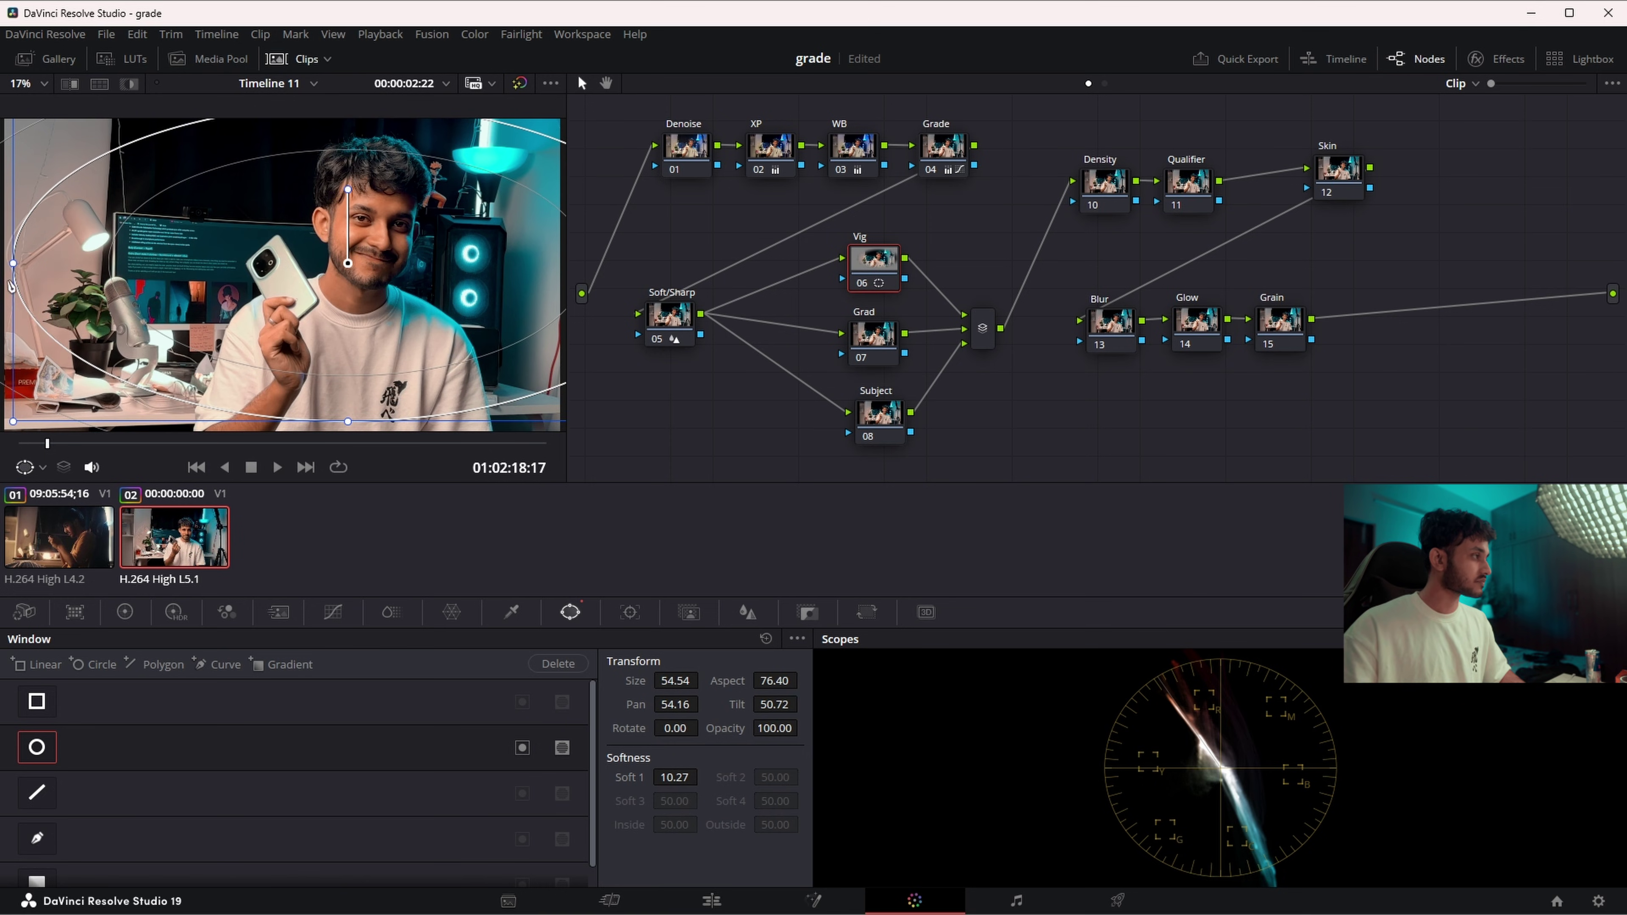
left_click_drag(13, 263, 3, 273)
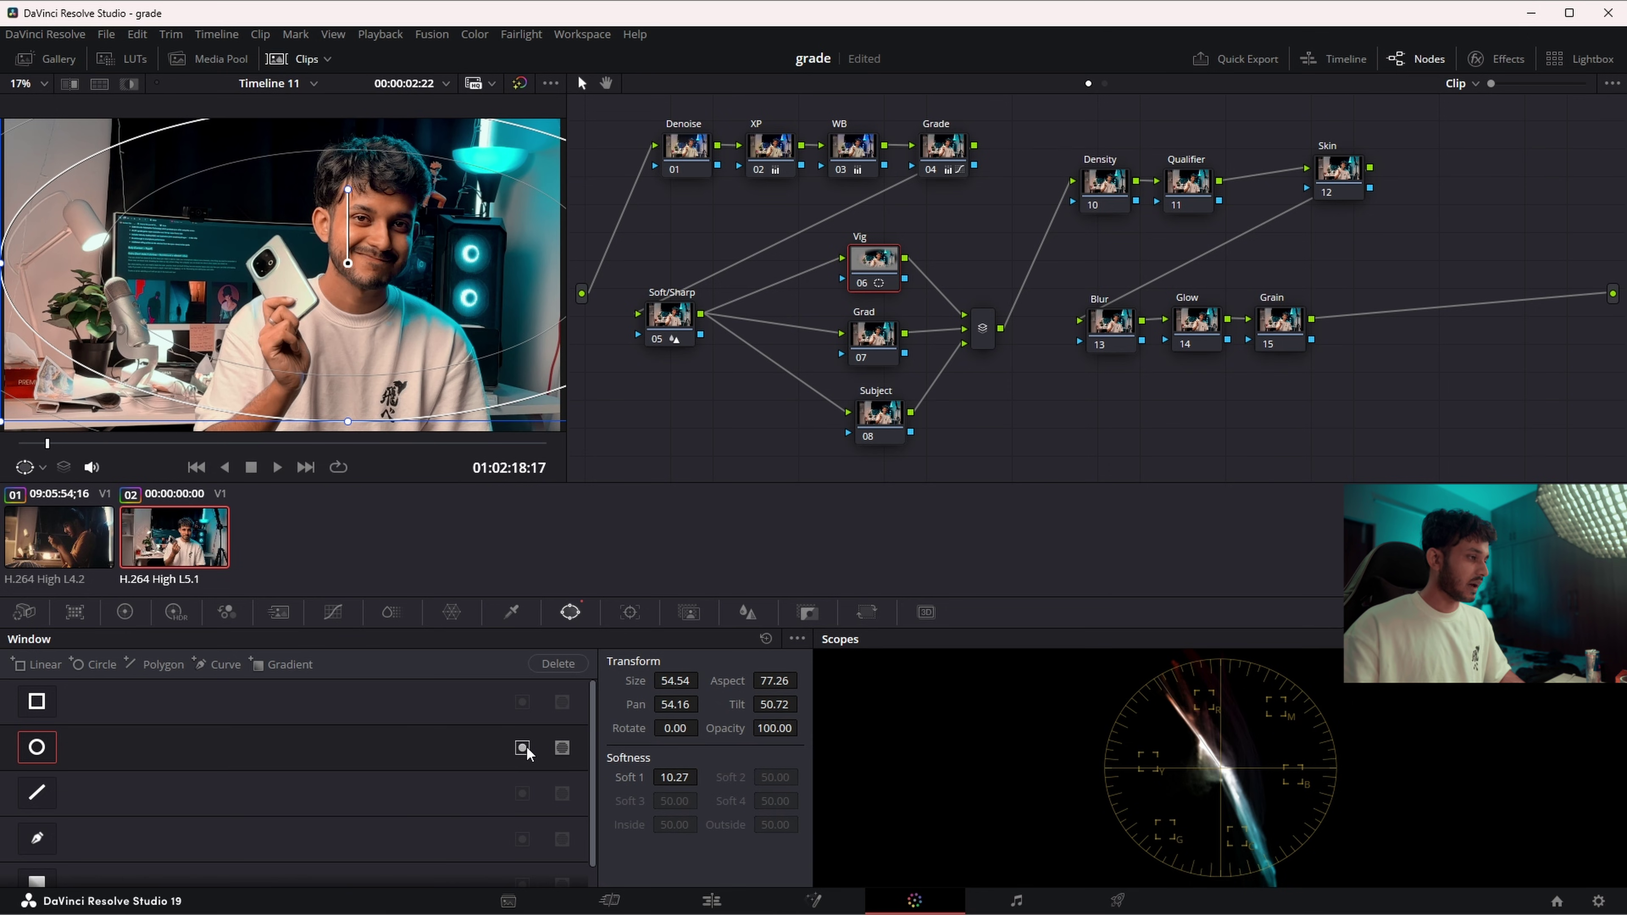
- Lower the Vig node's Offset to 9.50, then select the Subject node with HSL qualifier showing
left_click(125, 612)
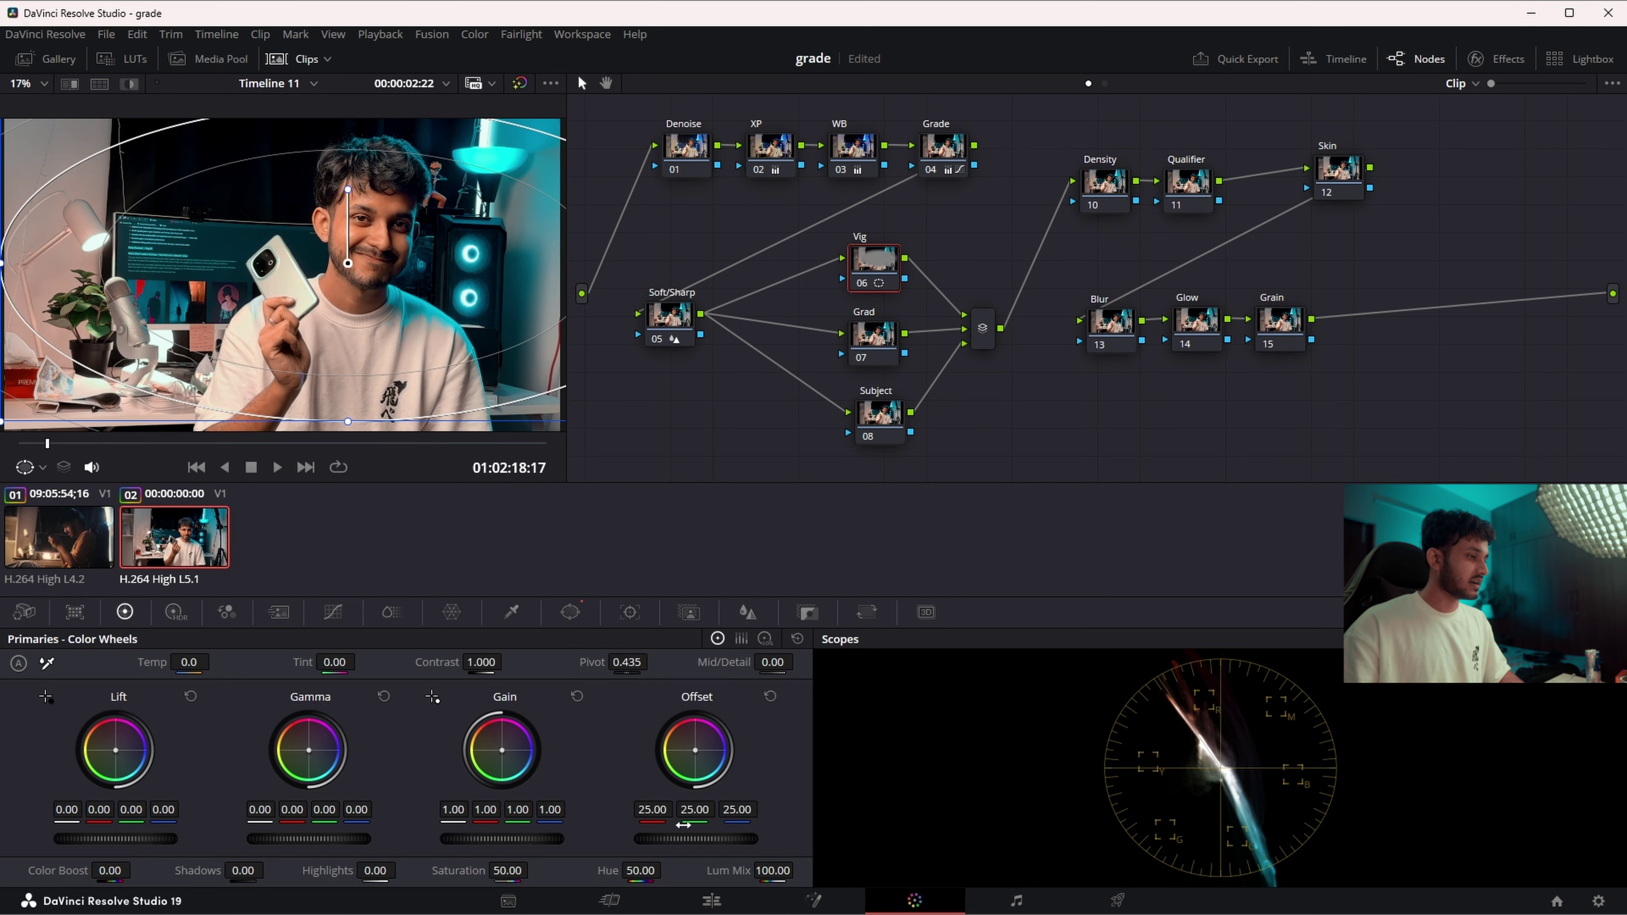
left_click_drag(695, 839, 635, 839)
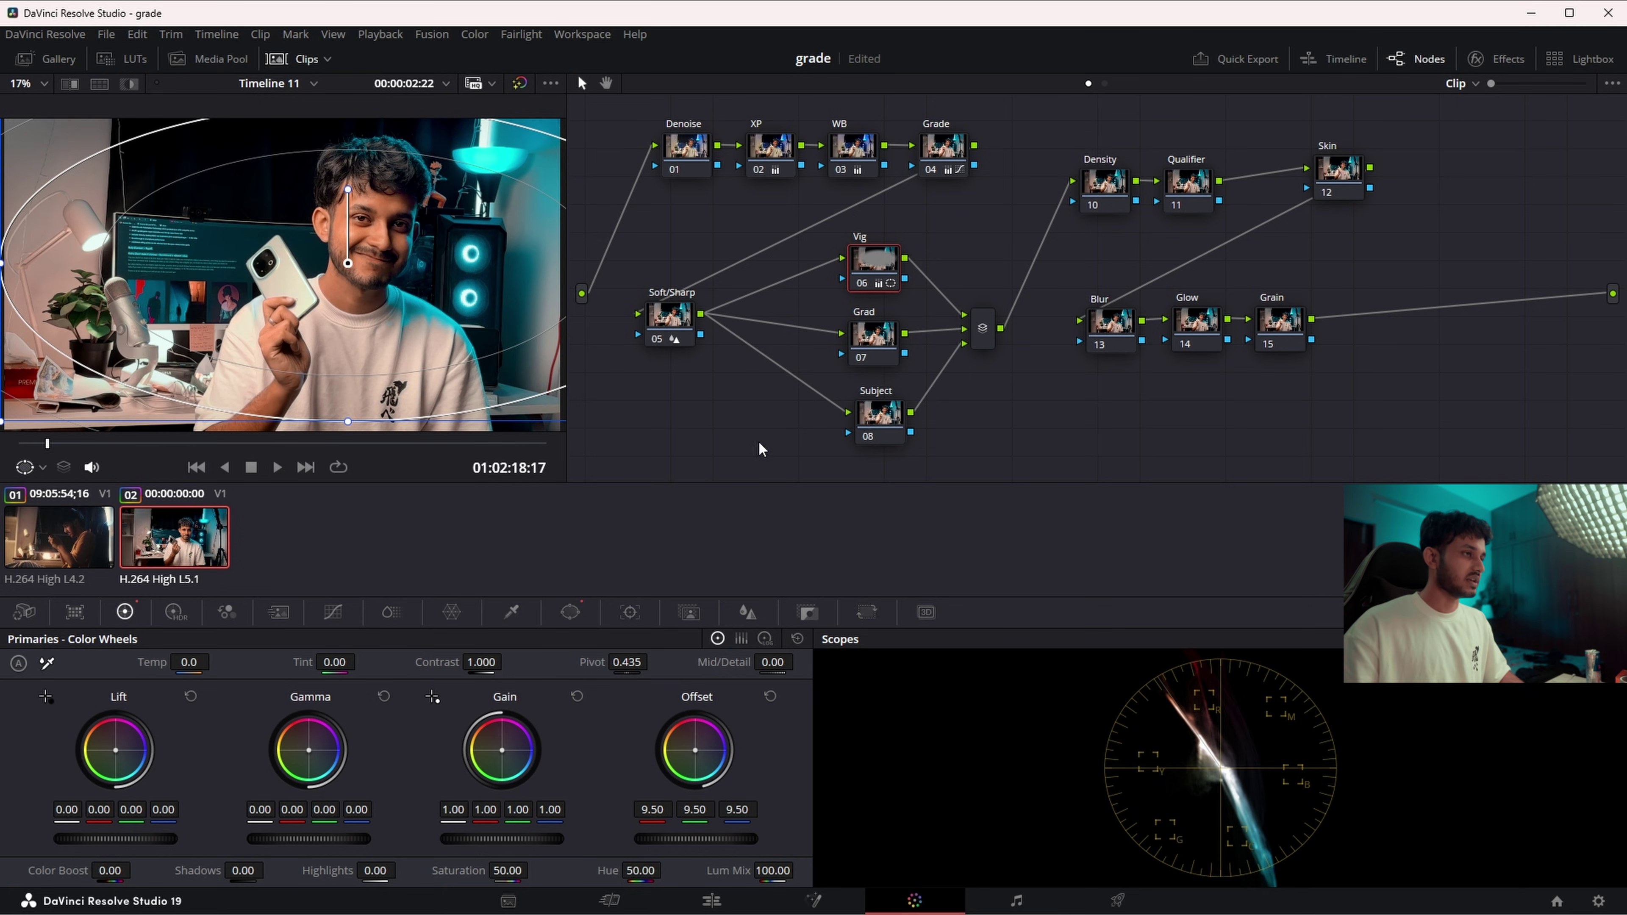
left_click(176, 614)
left_click(511, 612)
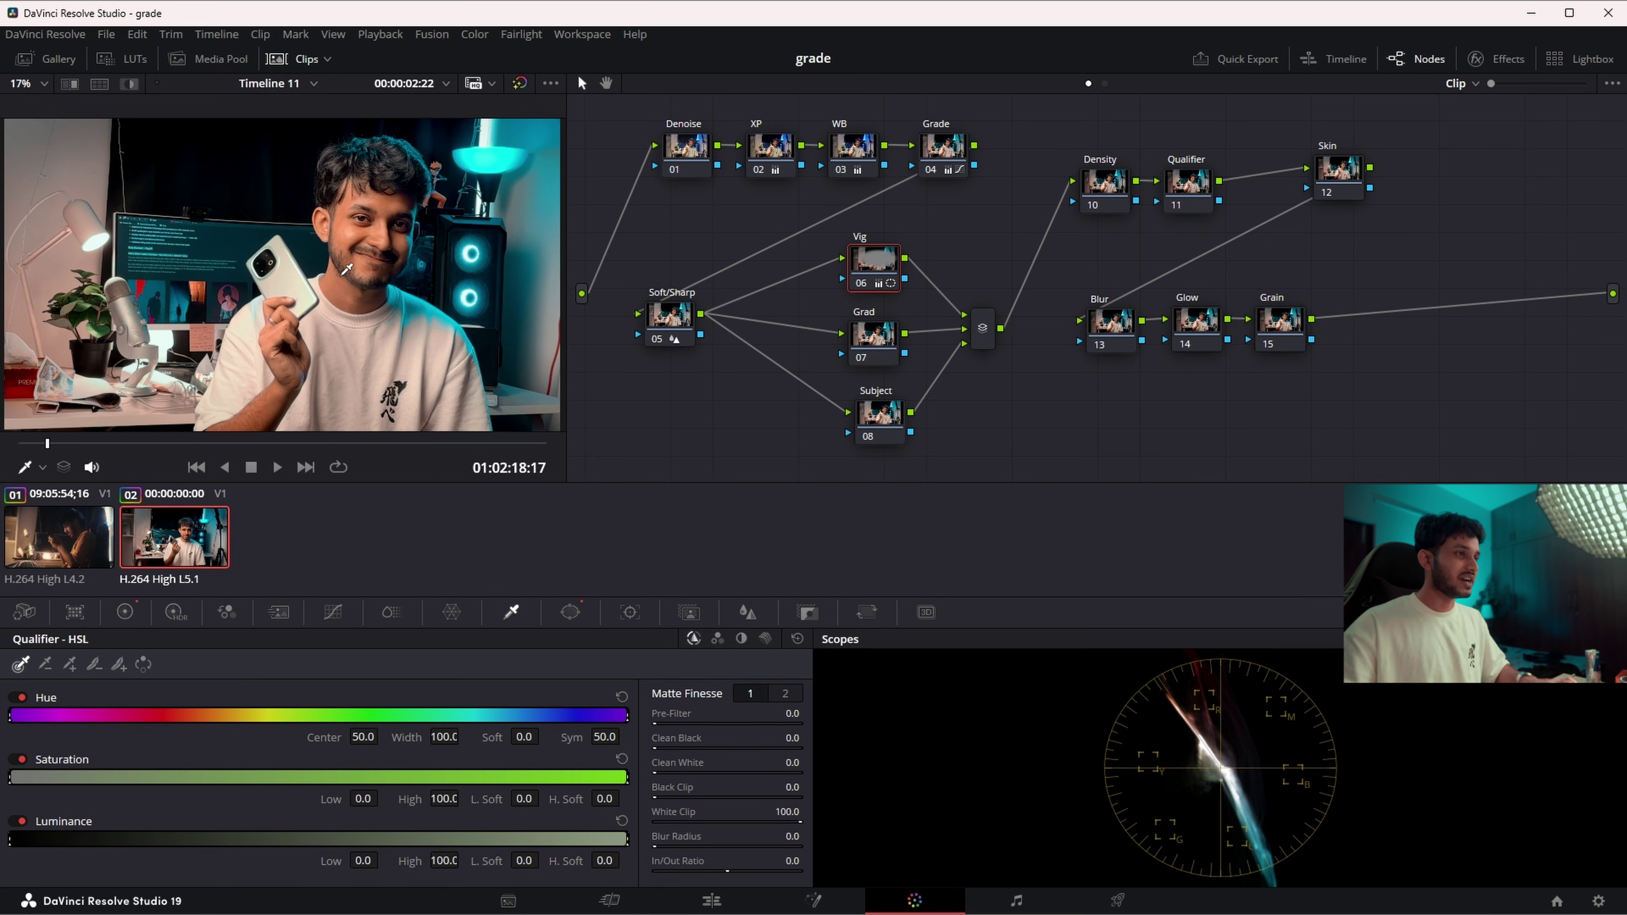
left_click_drag(852, 415, 844, 414)
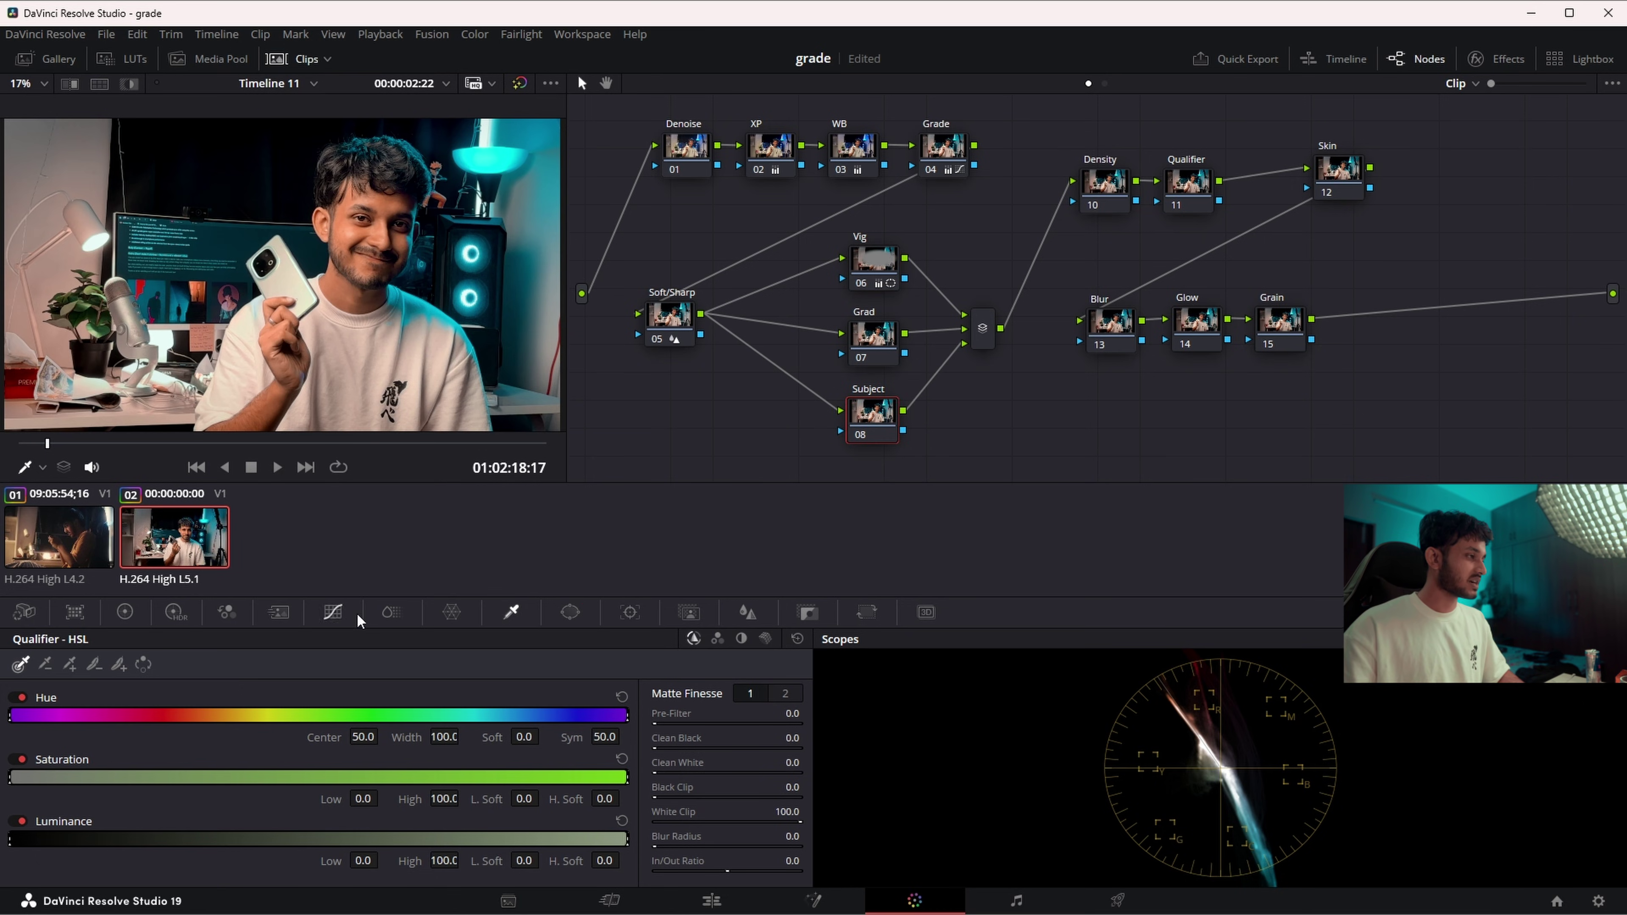
- Add a circle window to the Subject node and shape it into an oval over the face
left_click(568, 613)
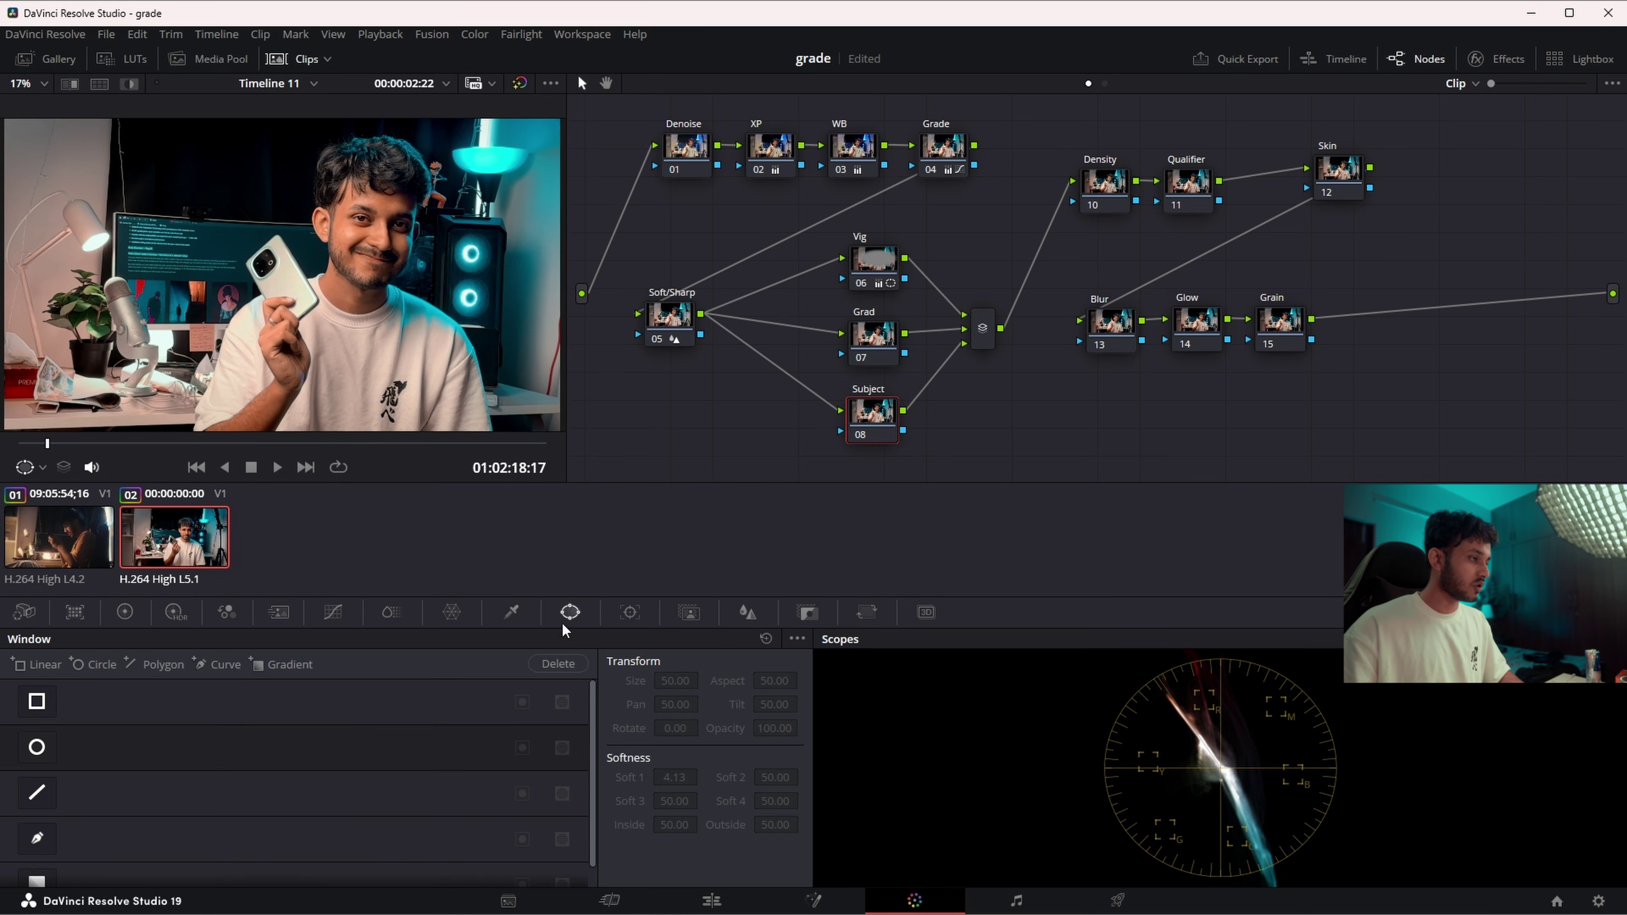
left_click(35, 748)
mouse_move(265, 341)
left_mouse_down()
mouse_move(361, 351)
mouse_move(360, 333)
left_mouse_up()
left_click_drag(481, 249, 416, 251)
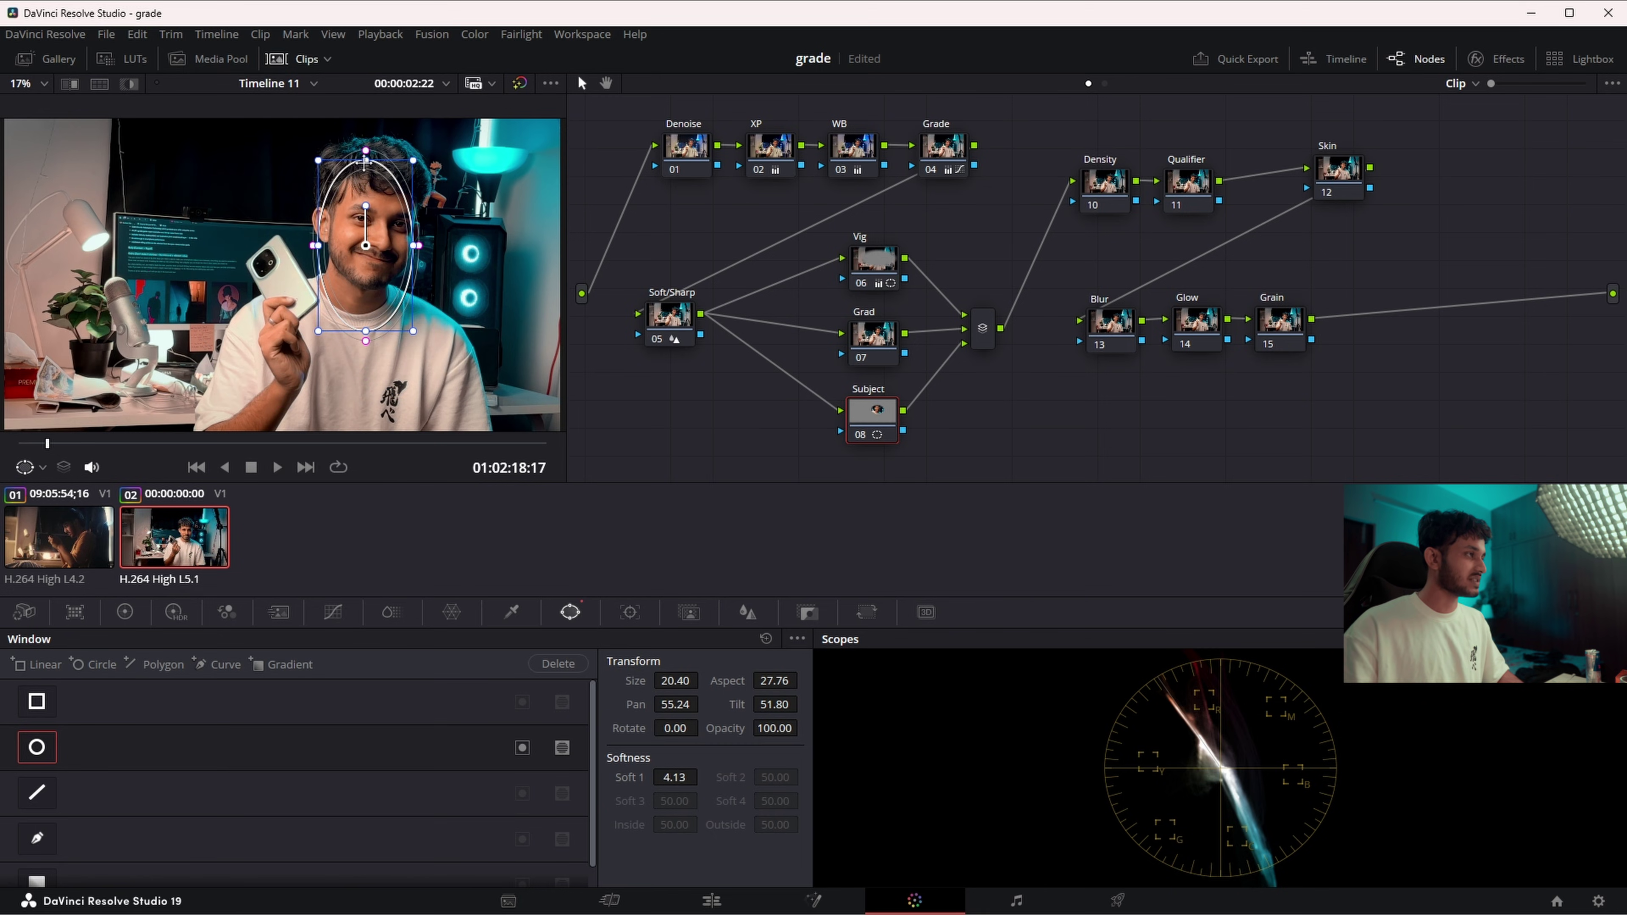
left_click_drag(365, 161, 361, 160)
left_click_drag(362, 324, 358, 329)
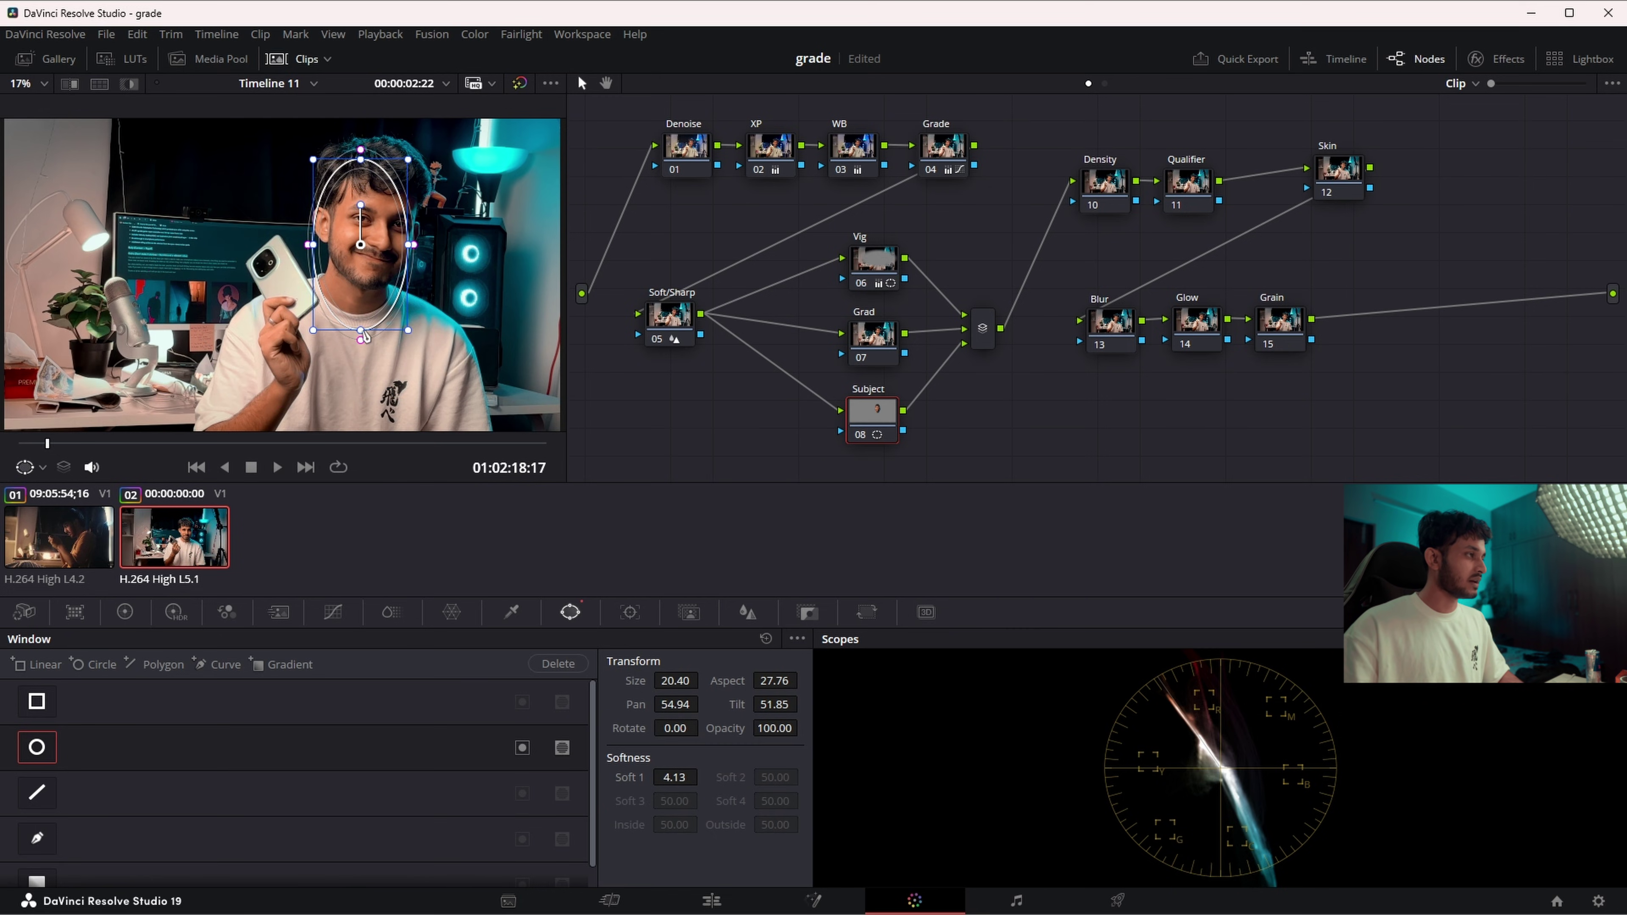
left_click_drag(408, 244, 433, 245)
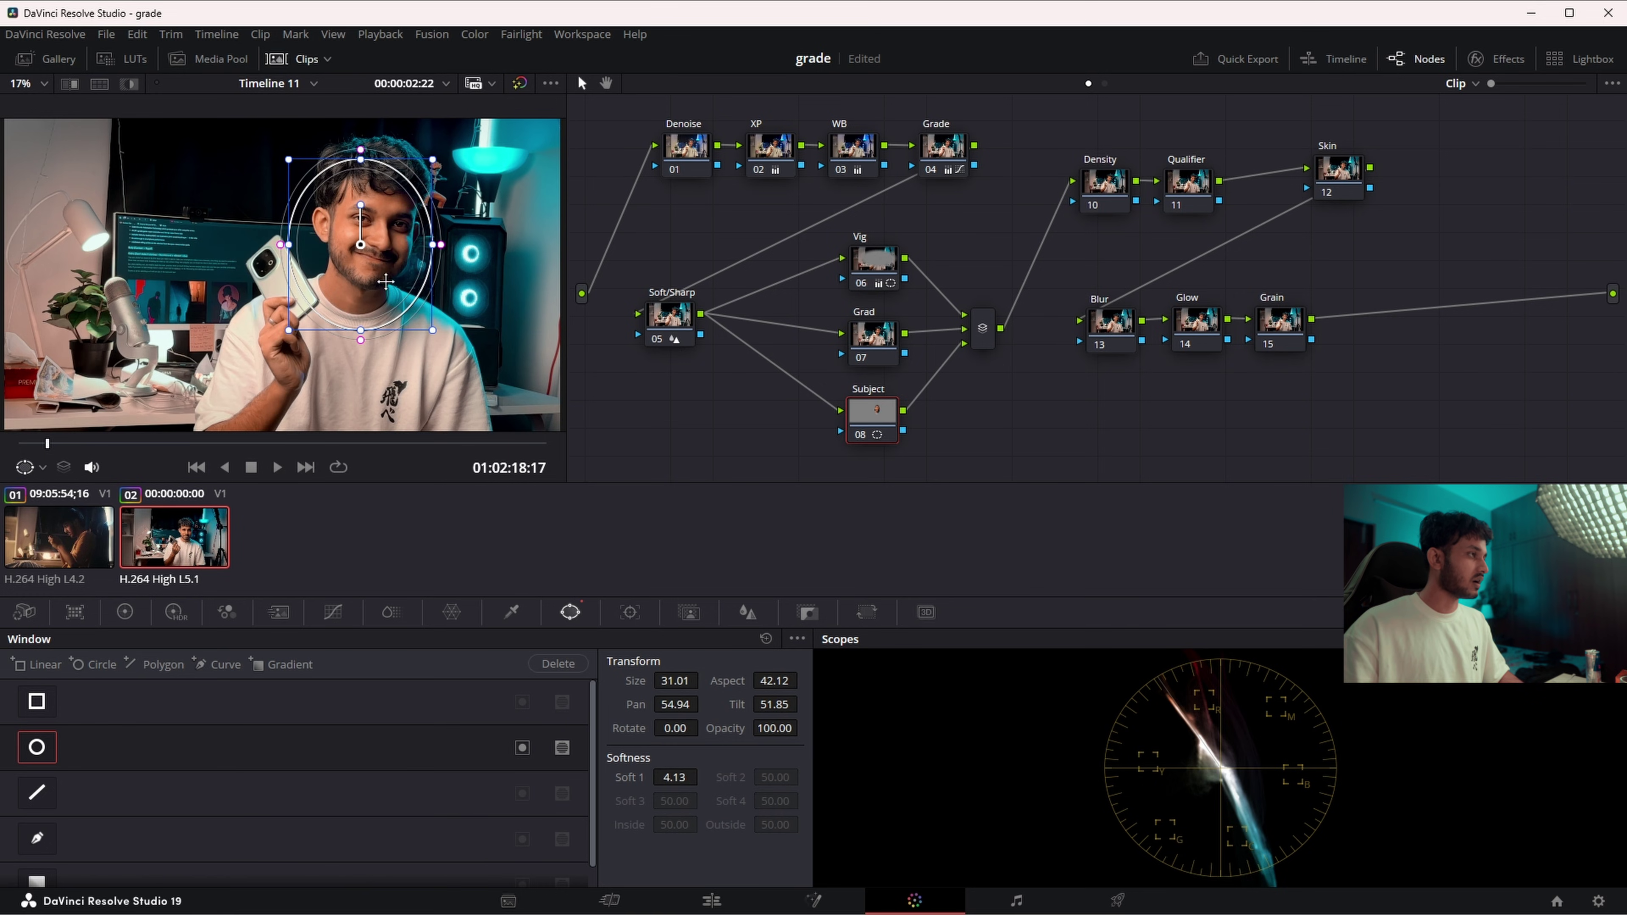
left_click_drag(358, 329, 359, 350)
left_click_drag(365, 289, 378, 280)
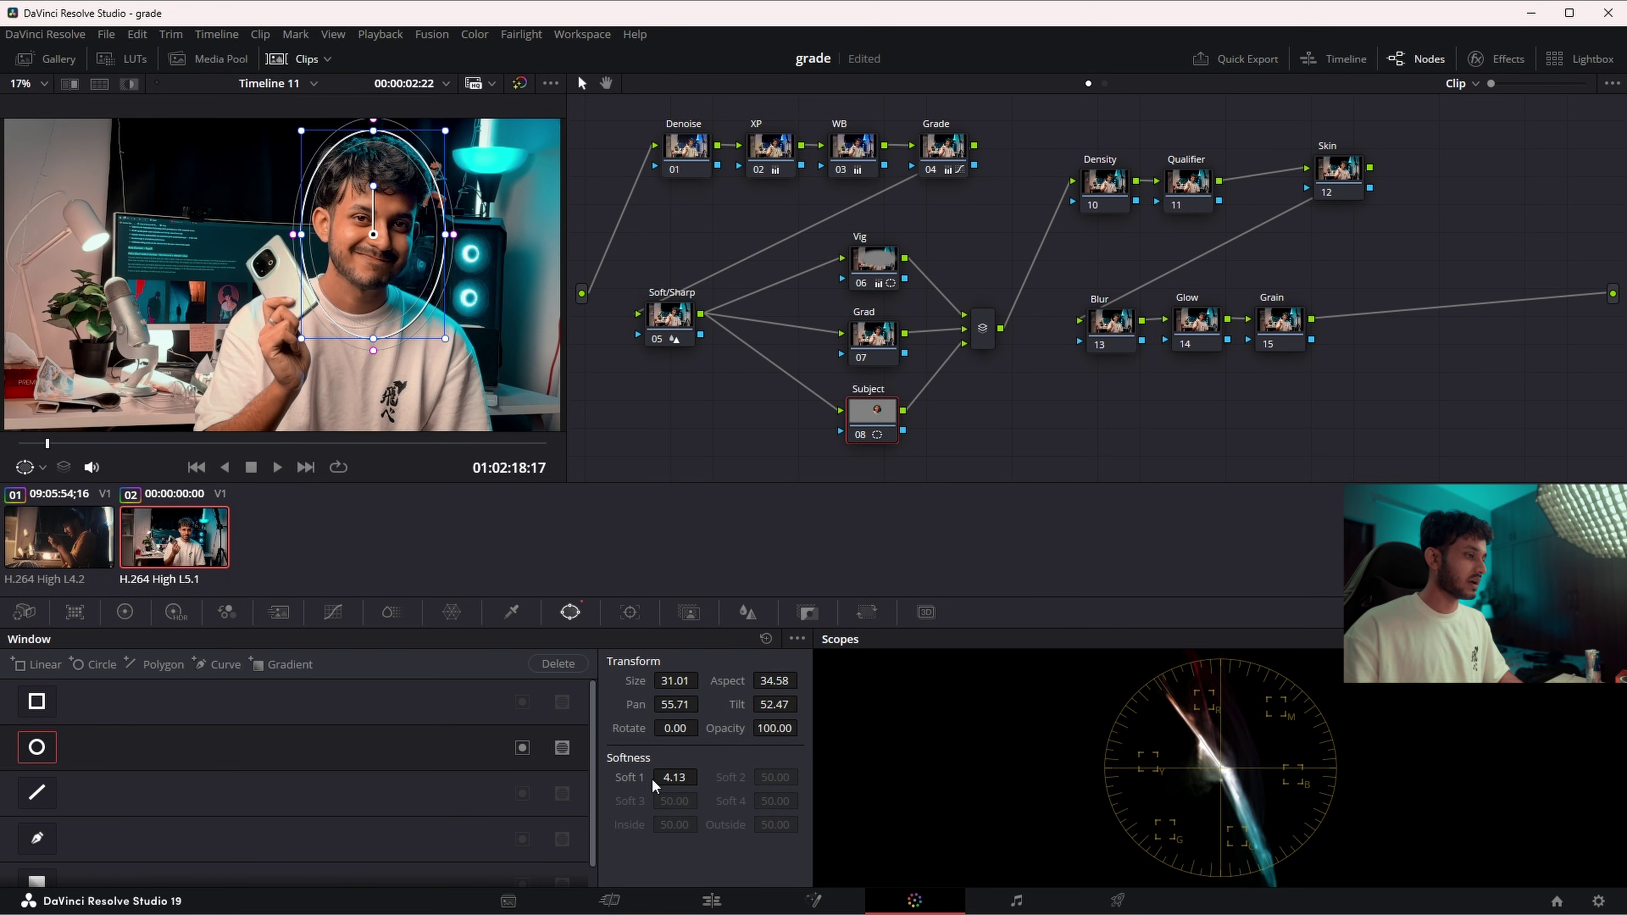
- Soften the oval's edge, enlarge it to cover the whole head, and tilt it to match
left_click_drag(653, 785, 703, 777)
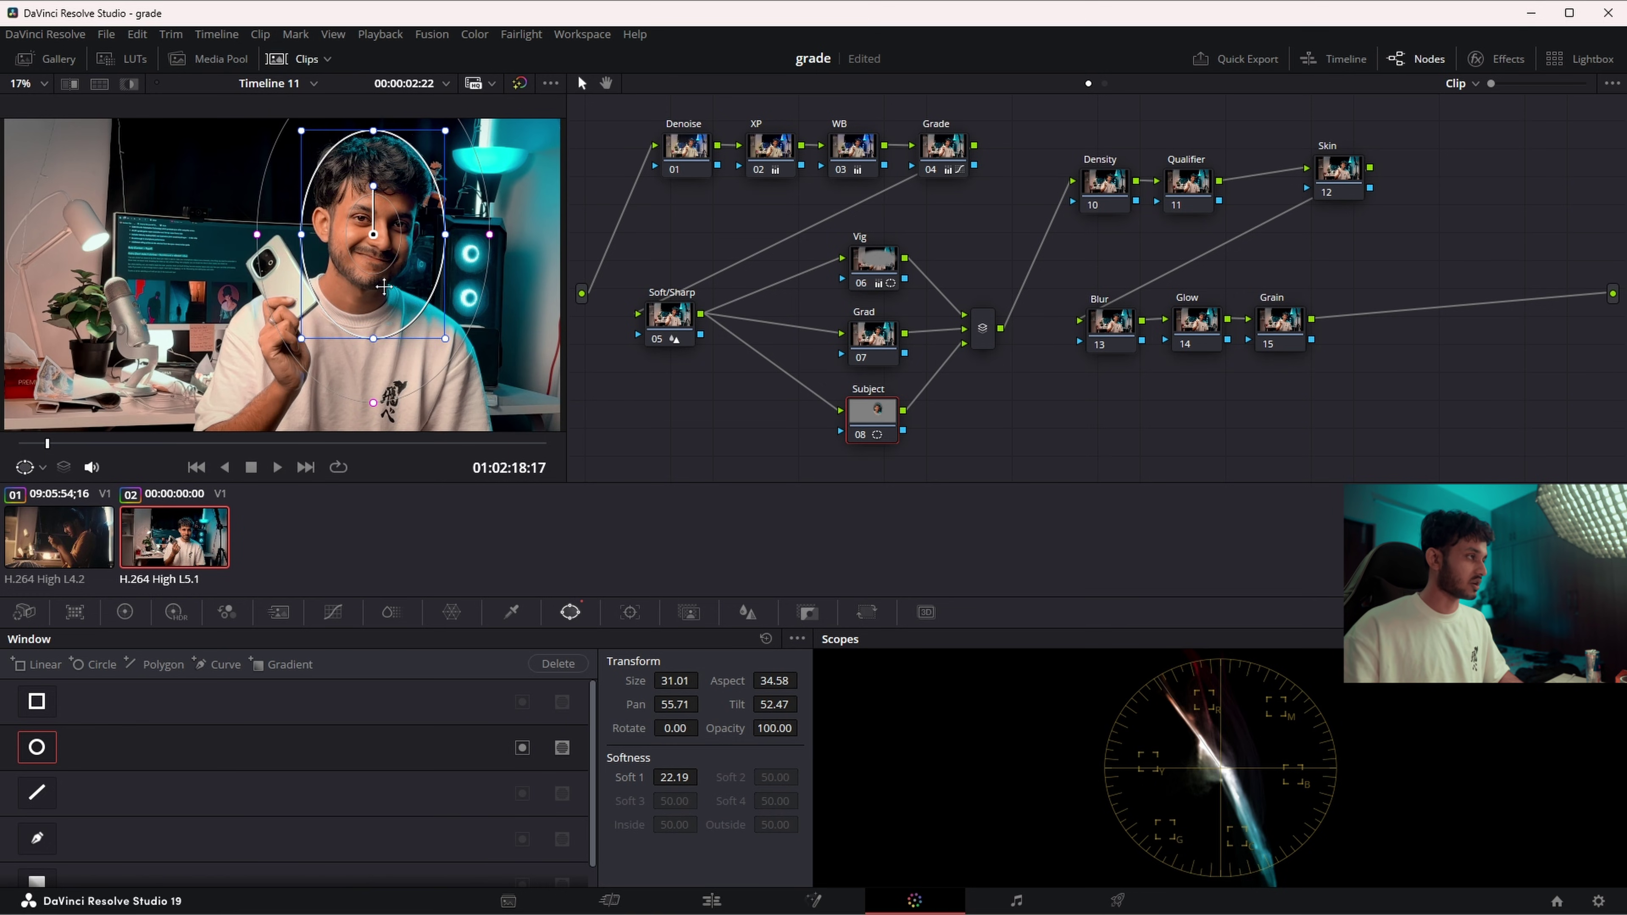
left_click_drag(387, 266, 396, 273)
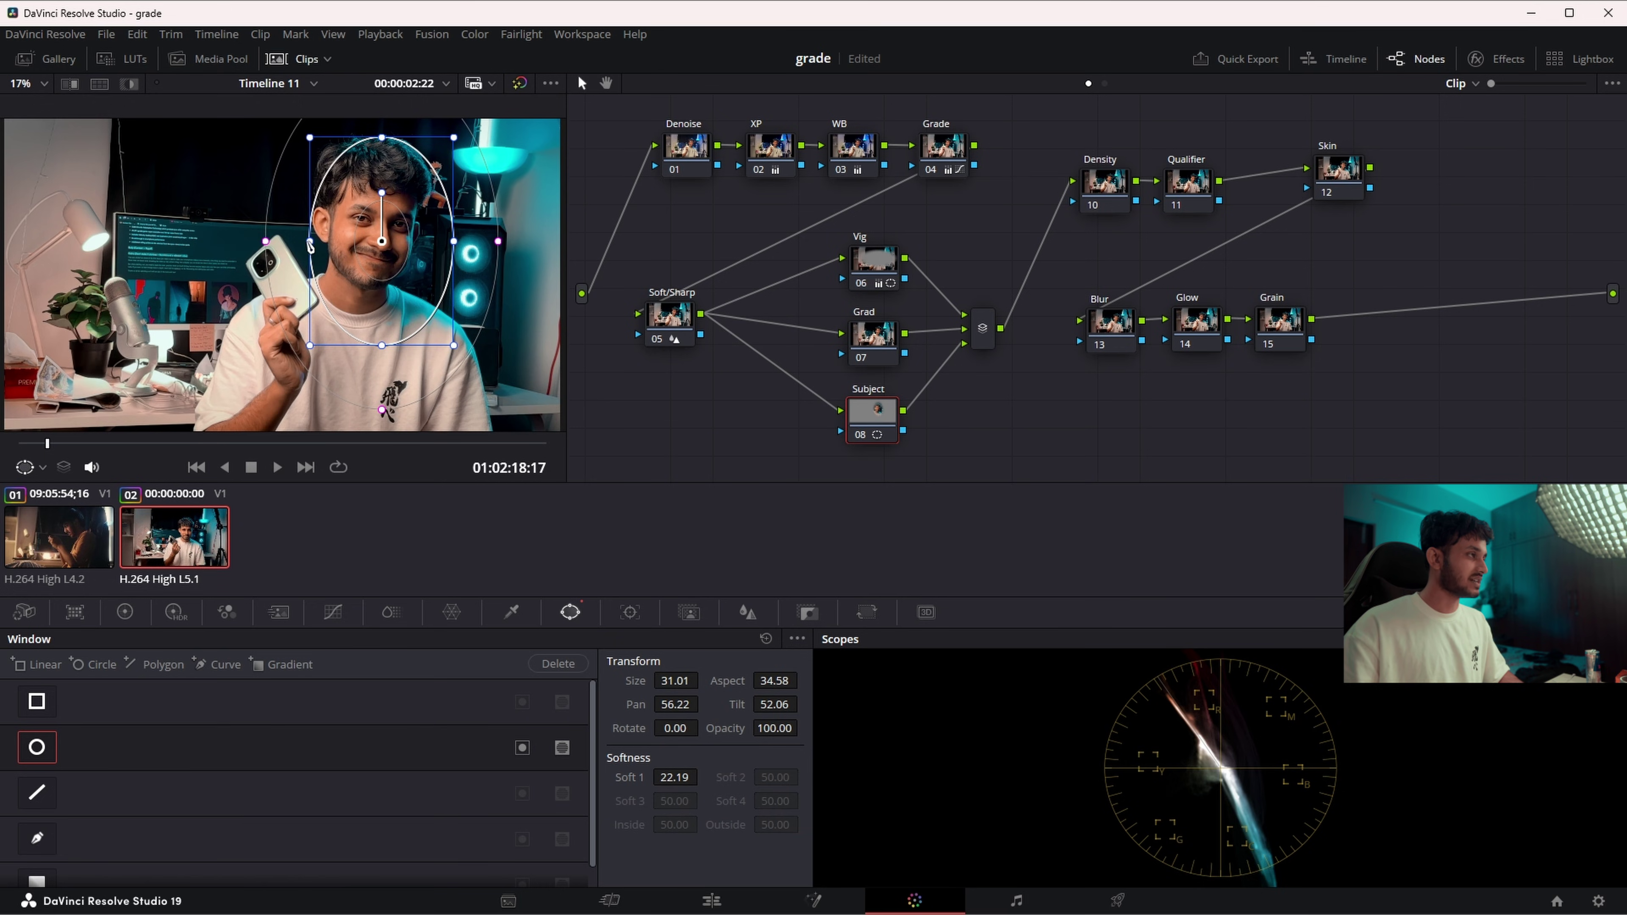
left_click_drag(310, 241, 301, 242)
left_click_drag(383, 138, 383, 122)
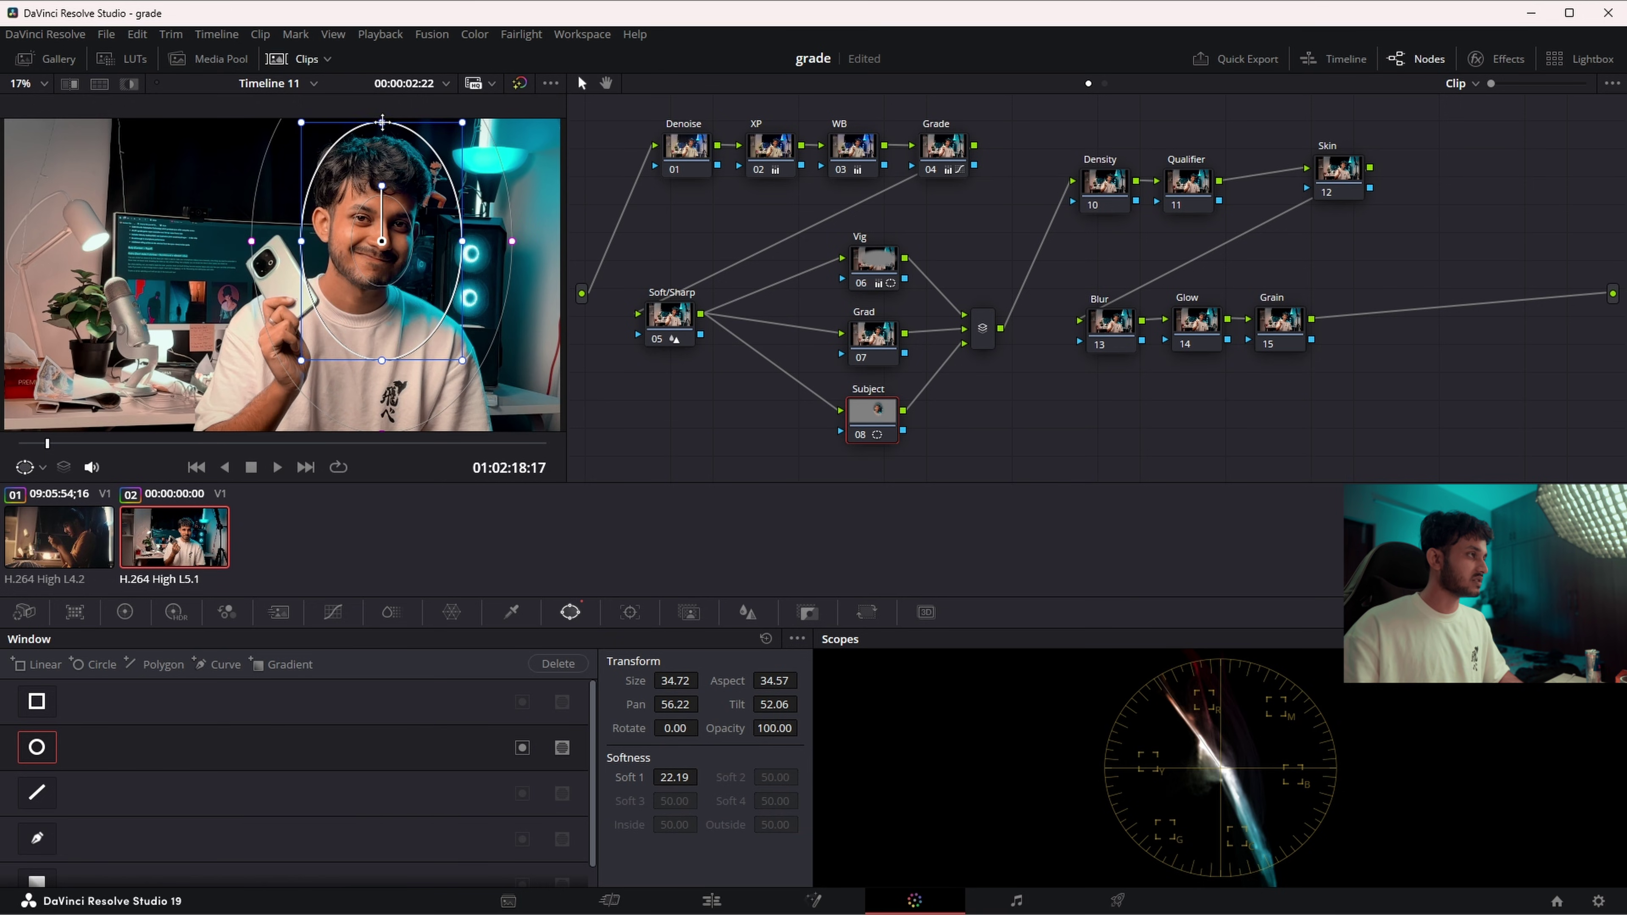
left_click_drag(378, 187, 386, 185)
left_click_drag(381, 241, 374, 240)
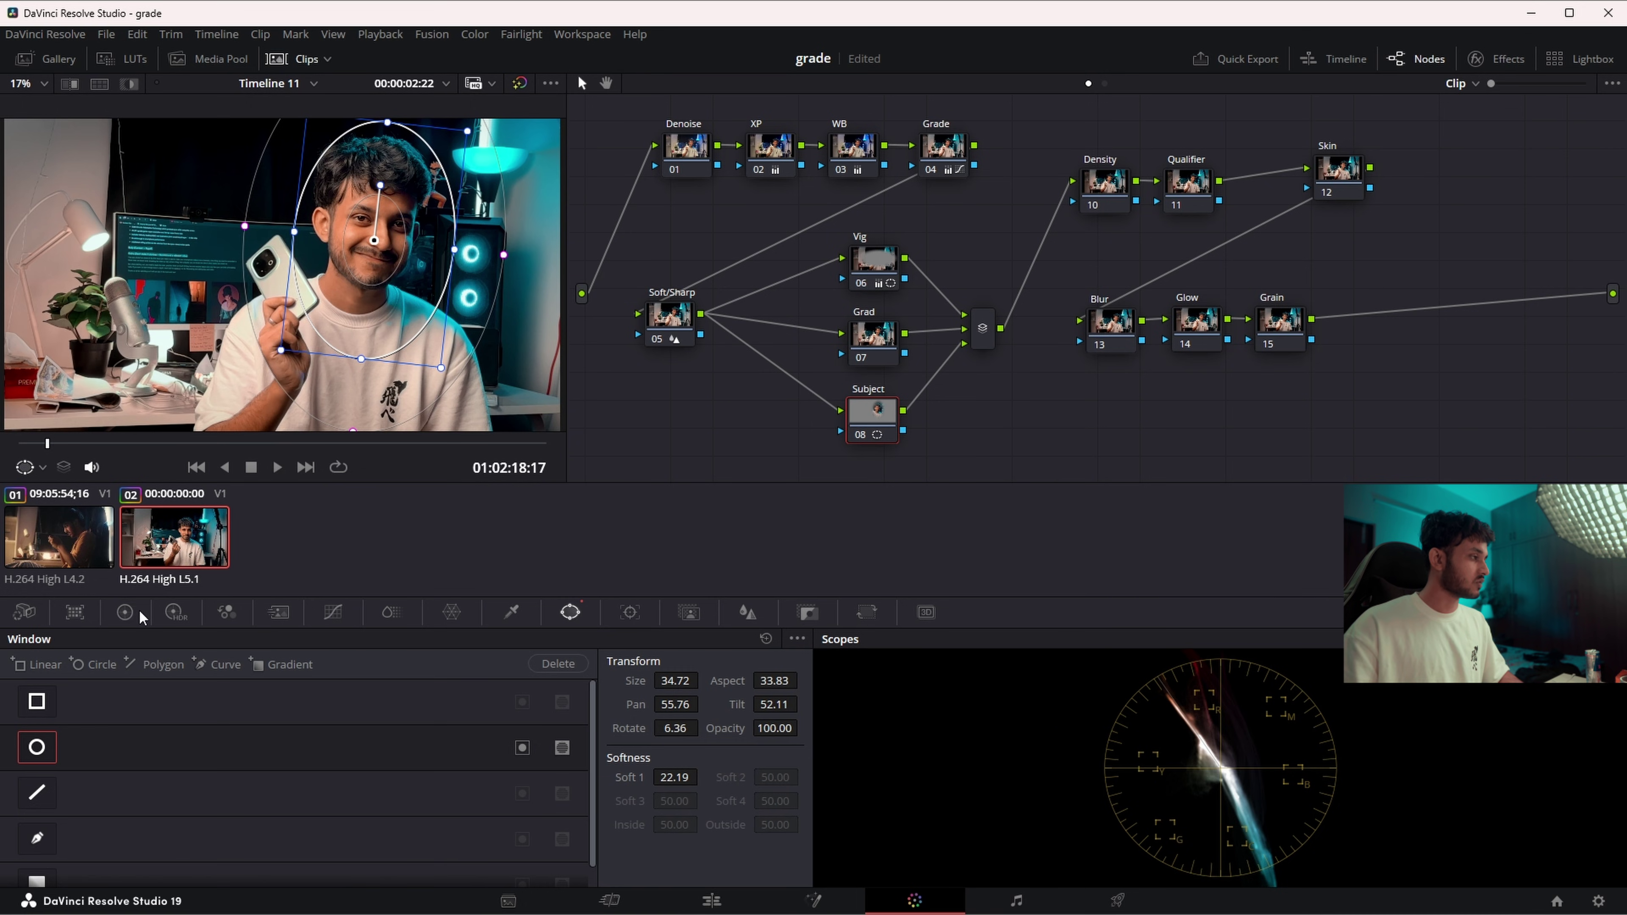
- Briefly check the Grad node, return to Subject, and compare the Subject node off and on
left_click(125, 611)
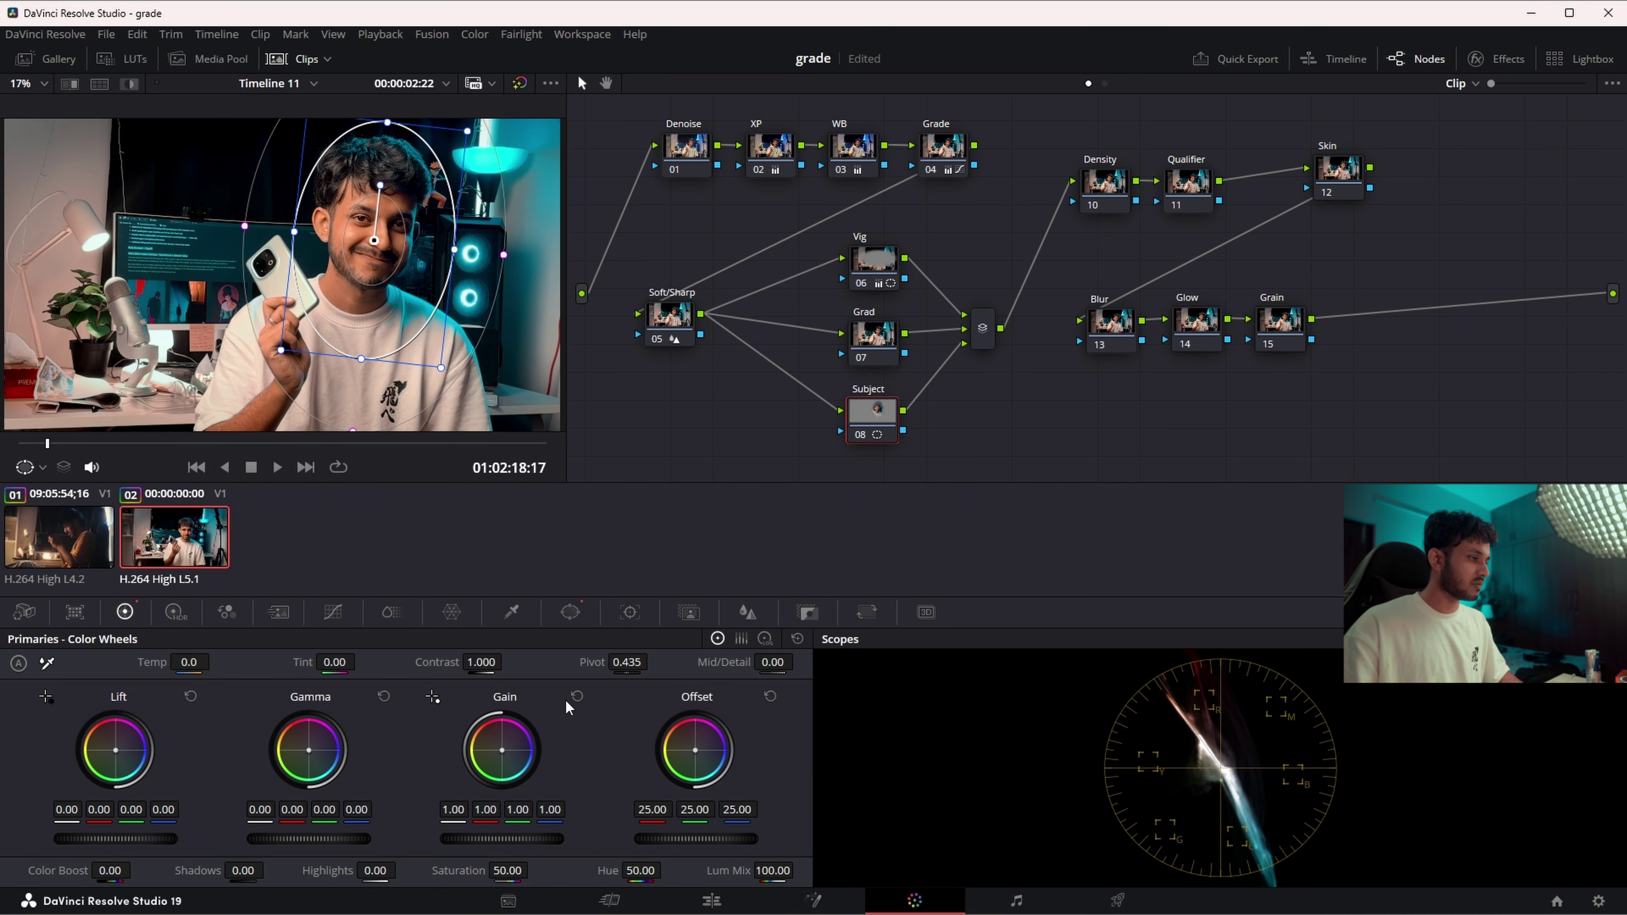
left_click(571, 611)
left_click(872, 336)
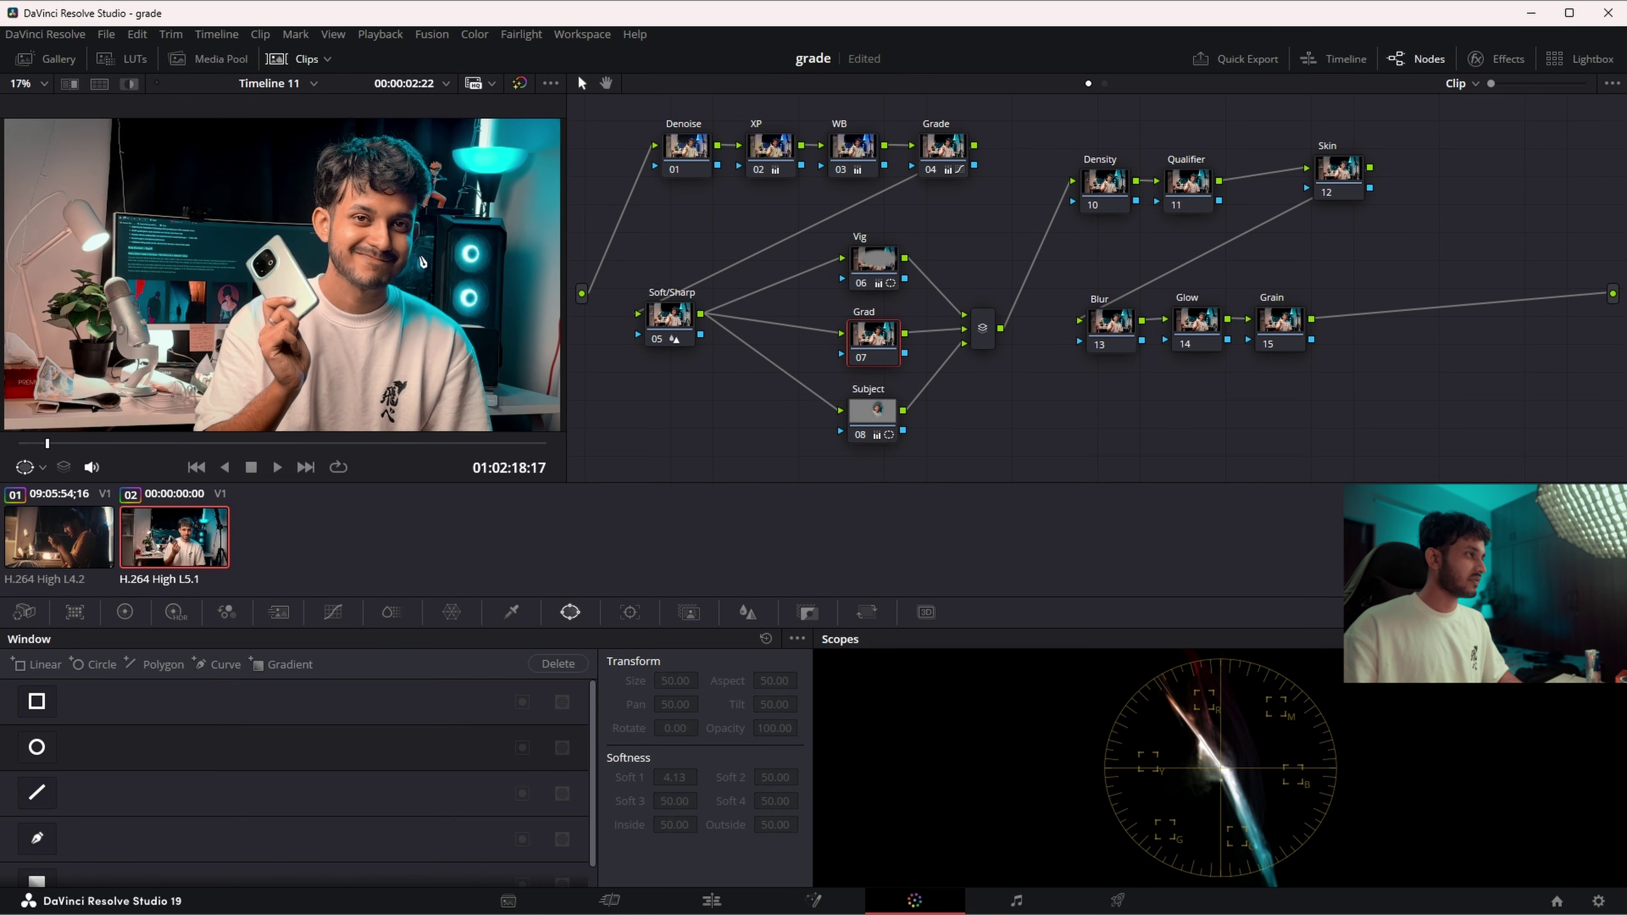
left_click(877, 416)
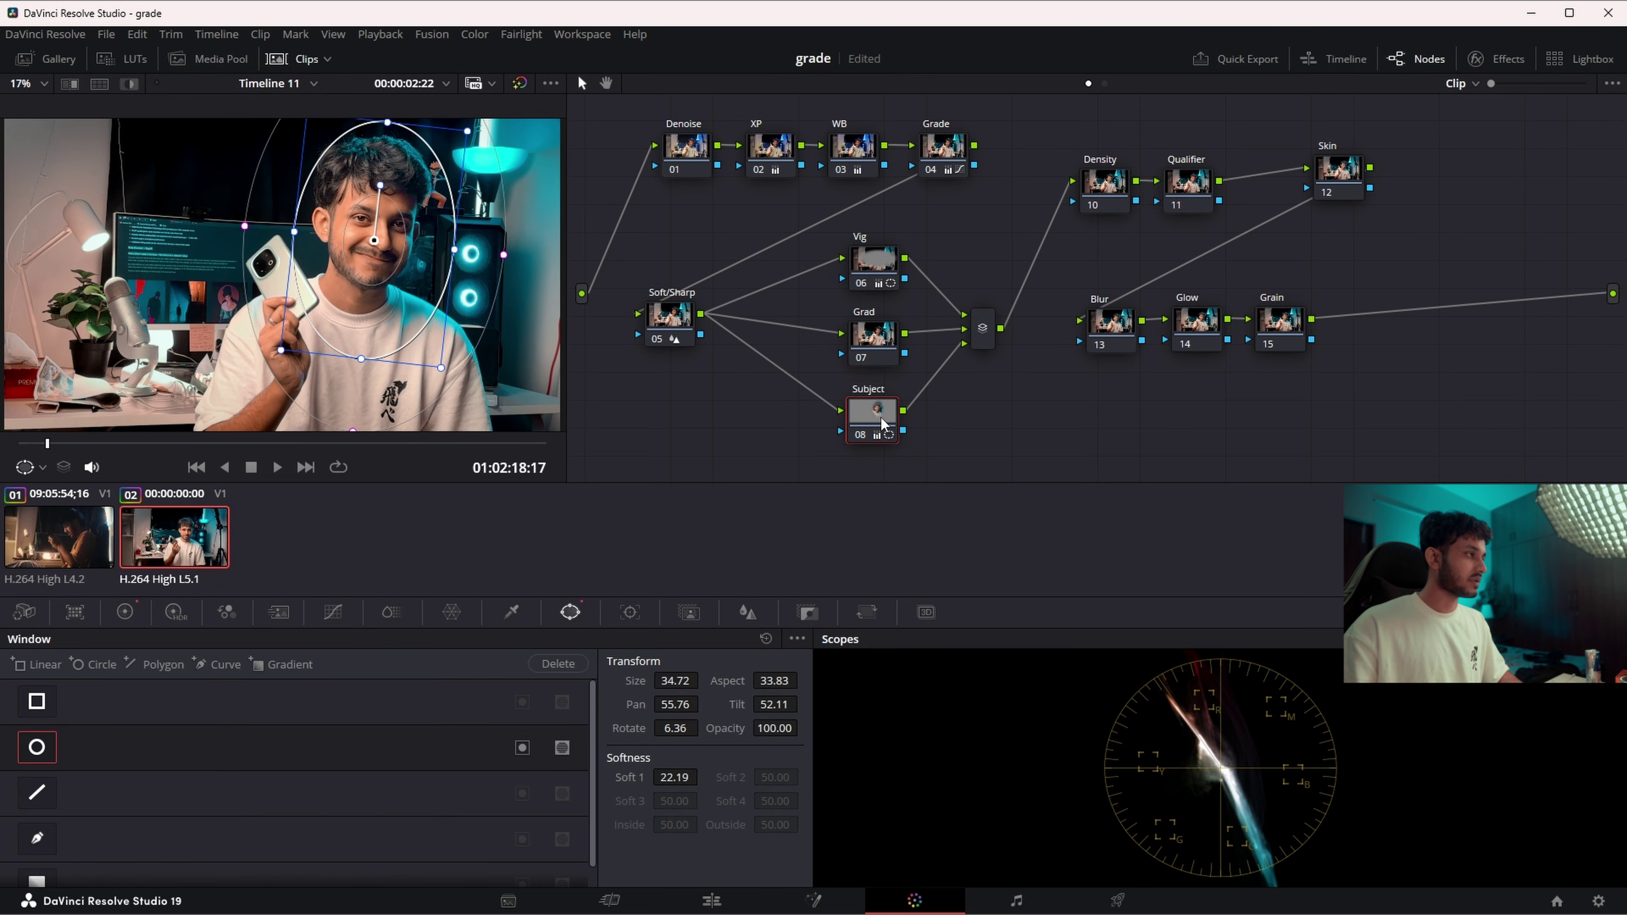
left_click(333, 612)
key("ctrl+d")
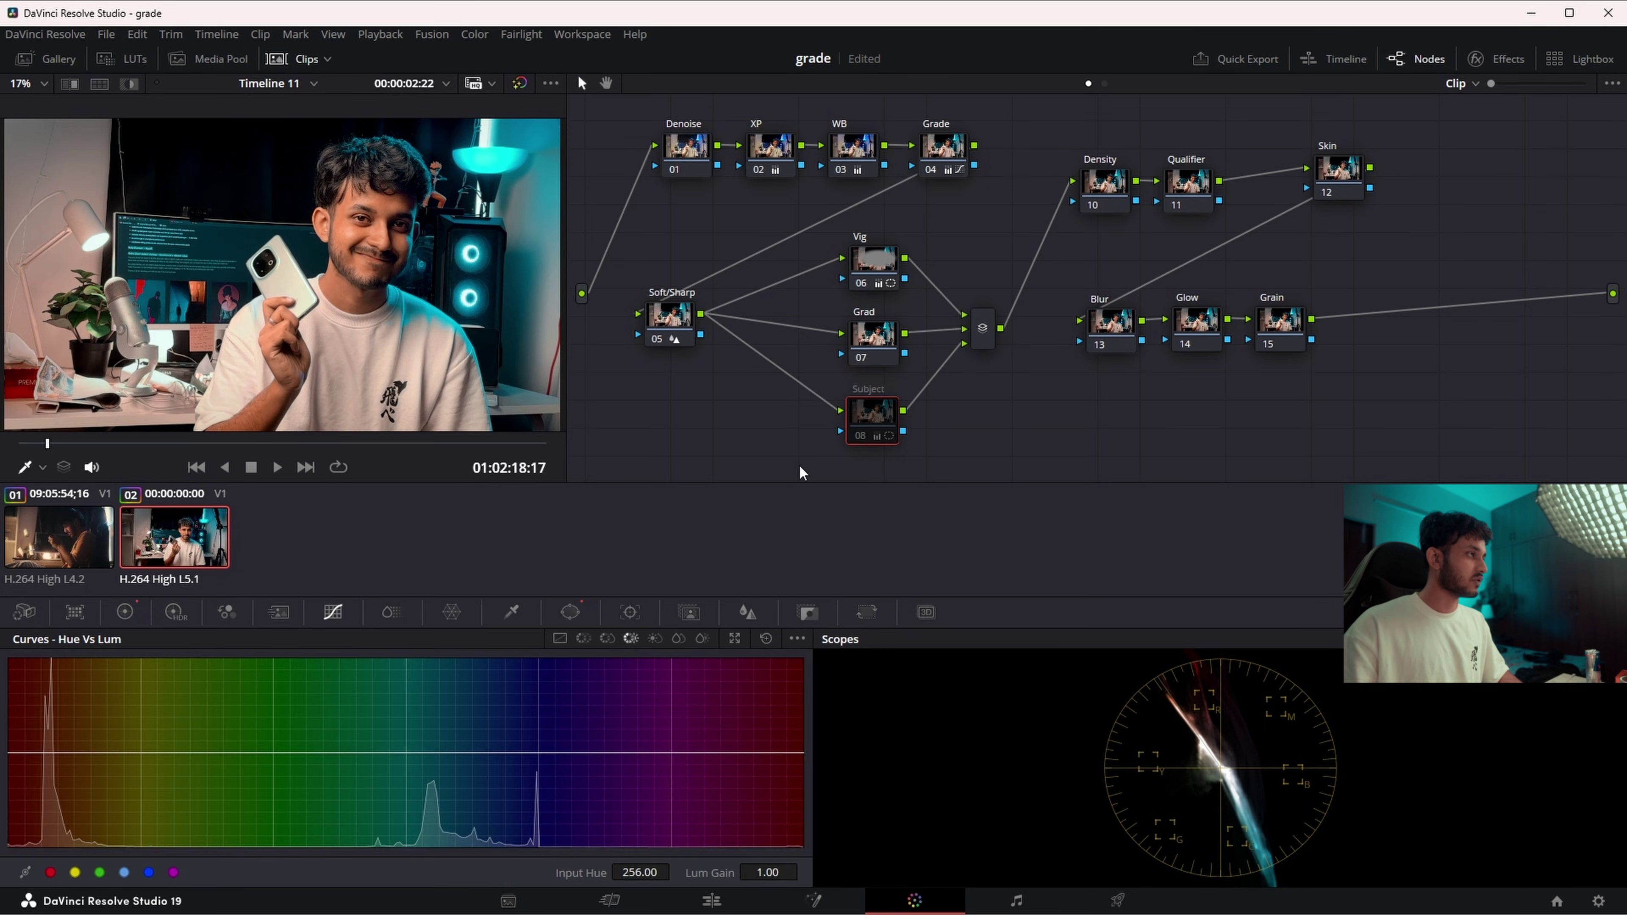
key("ctrl+d")
- Set the Subject node's Offset to 28.00, compare before and after, and select the Grad node
left_click(125, 611)
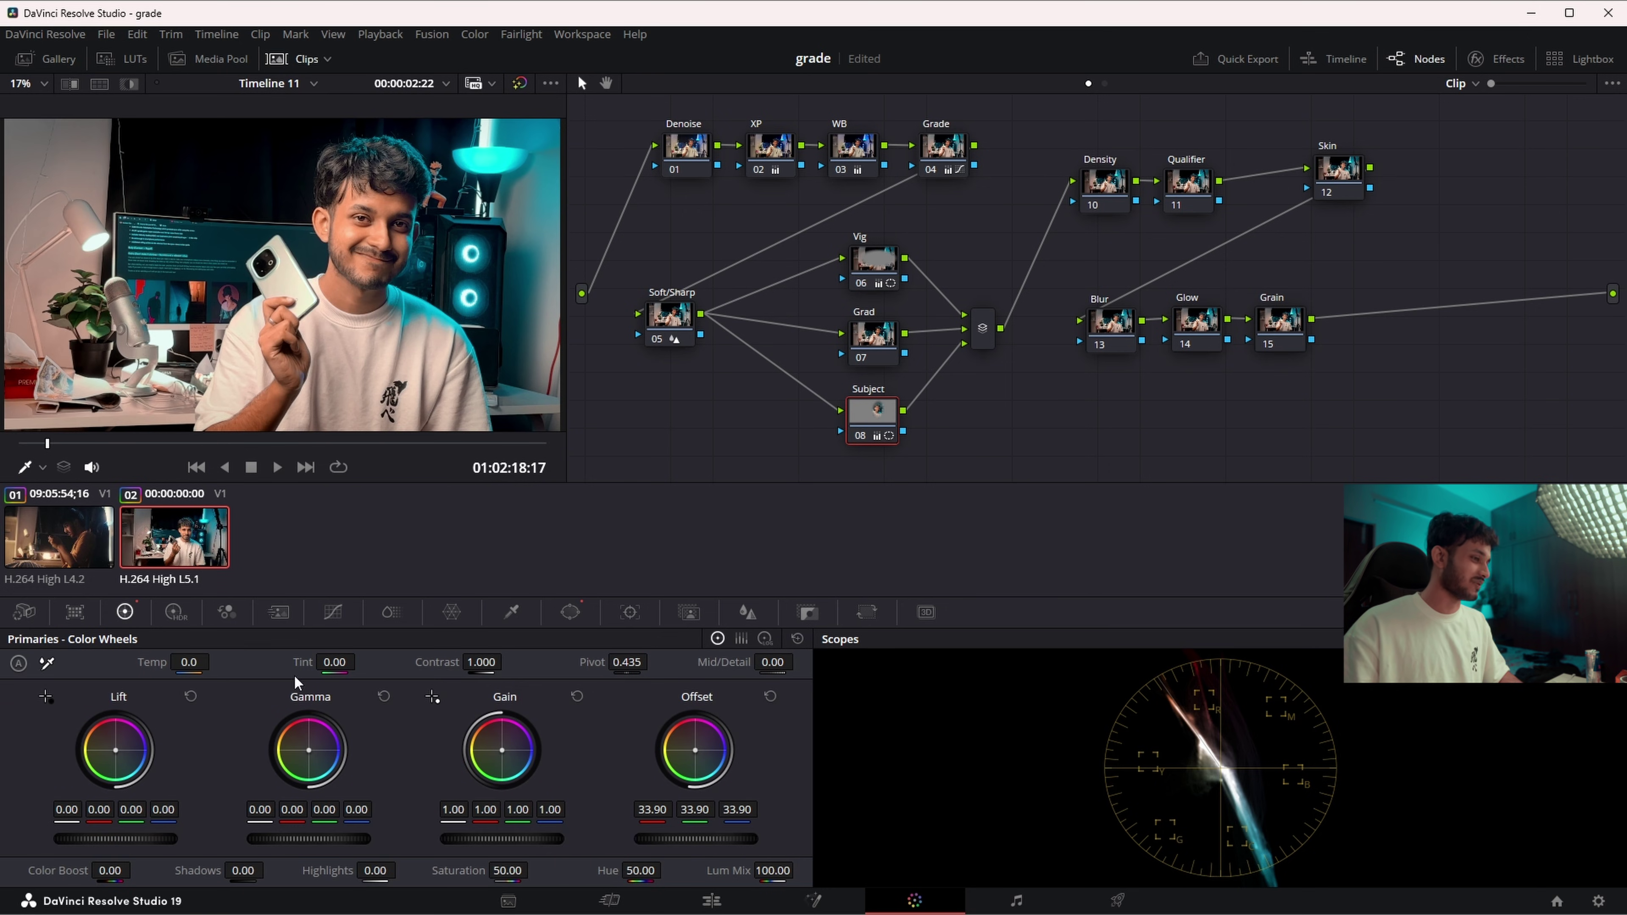
left_click_drag(732, 846, 698, 839)
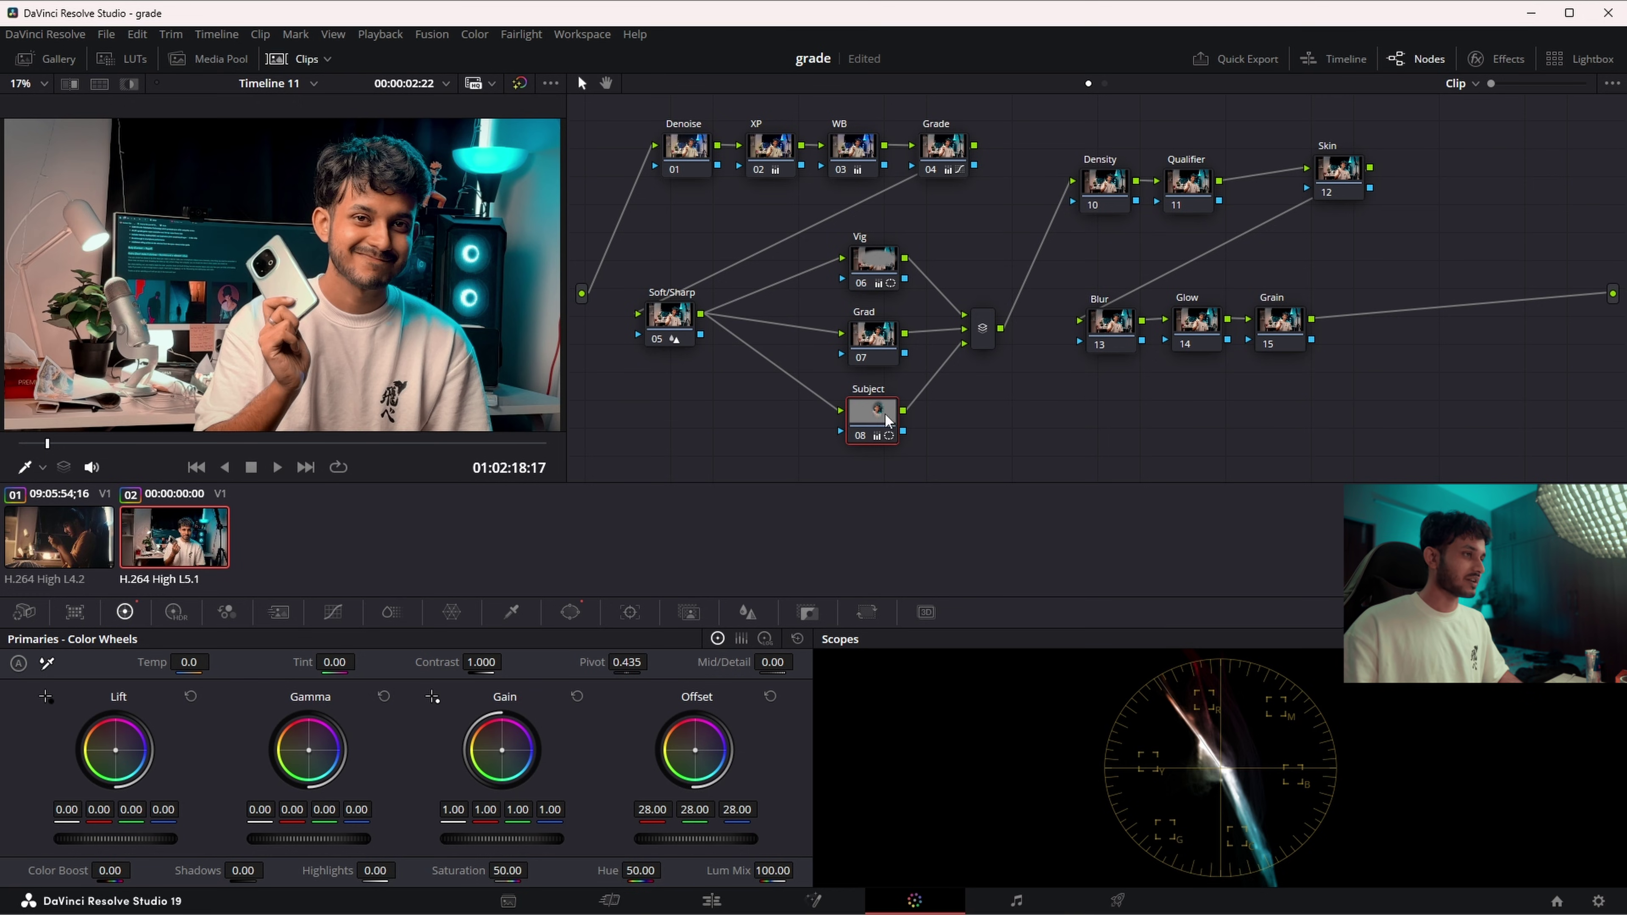
key("ctrl+d")
key("ctrl+d")
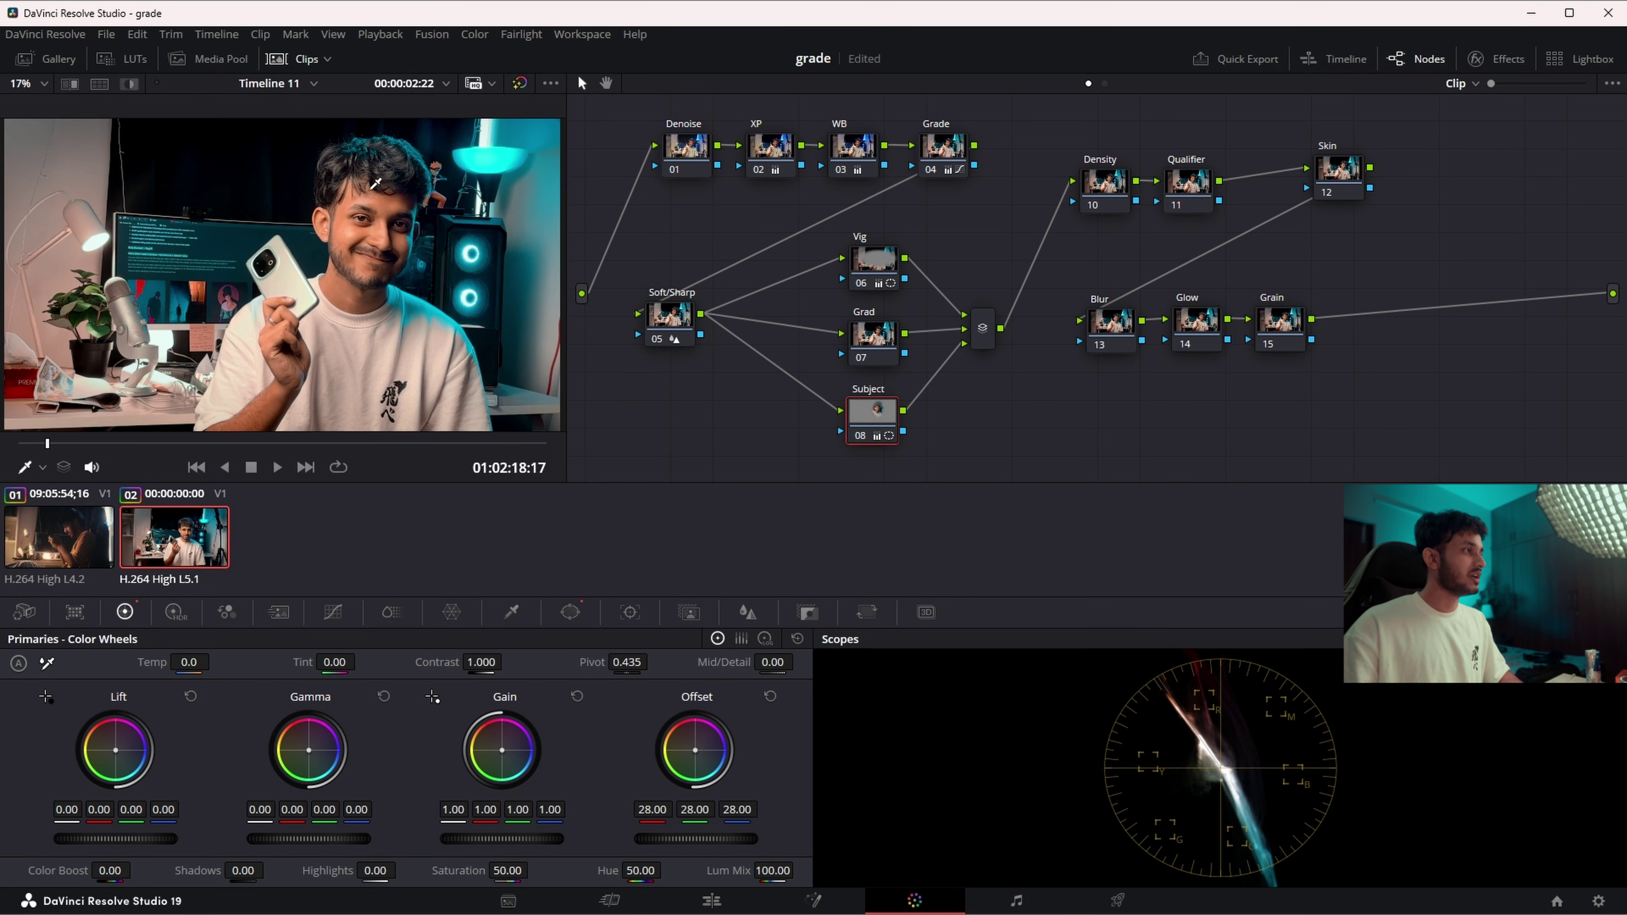
left_click(879, 342)
left_click_drag(879, 341, 874, 339)
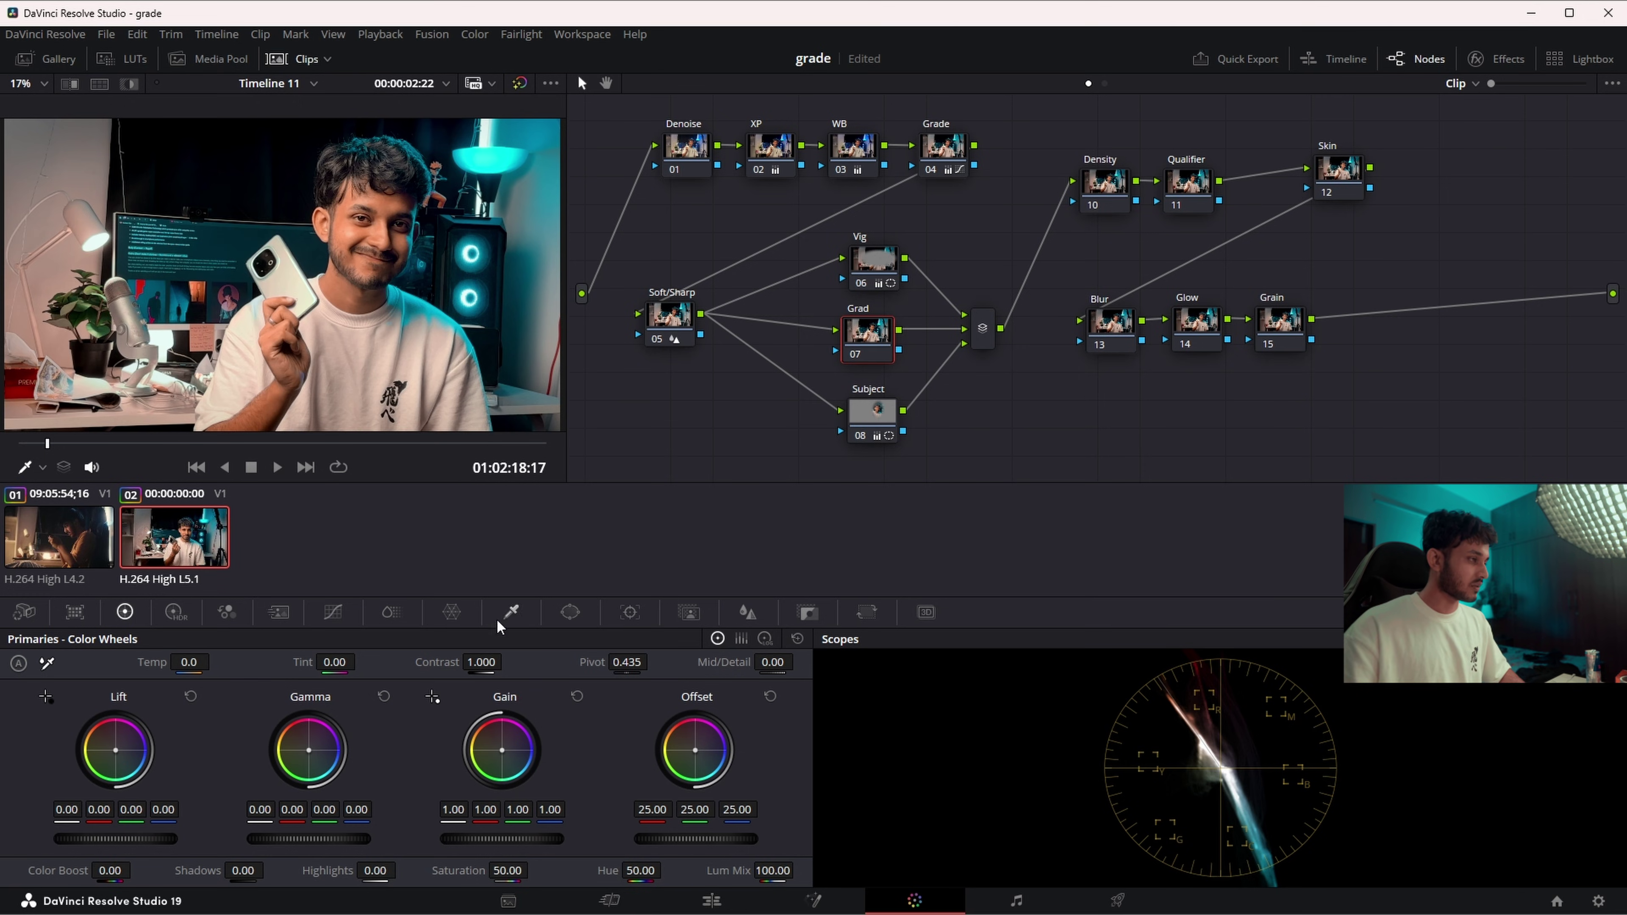
- Add a gradient window to the Grad node, rotated 180° and moved toward the frame bottom
left_click(570, 613)
scroll(68, 797, "down", 1)
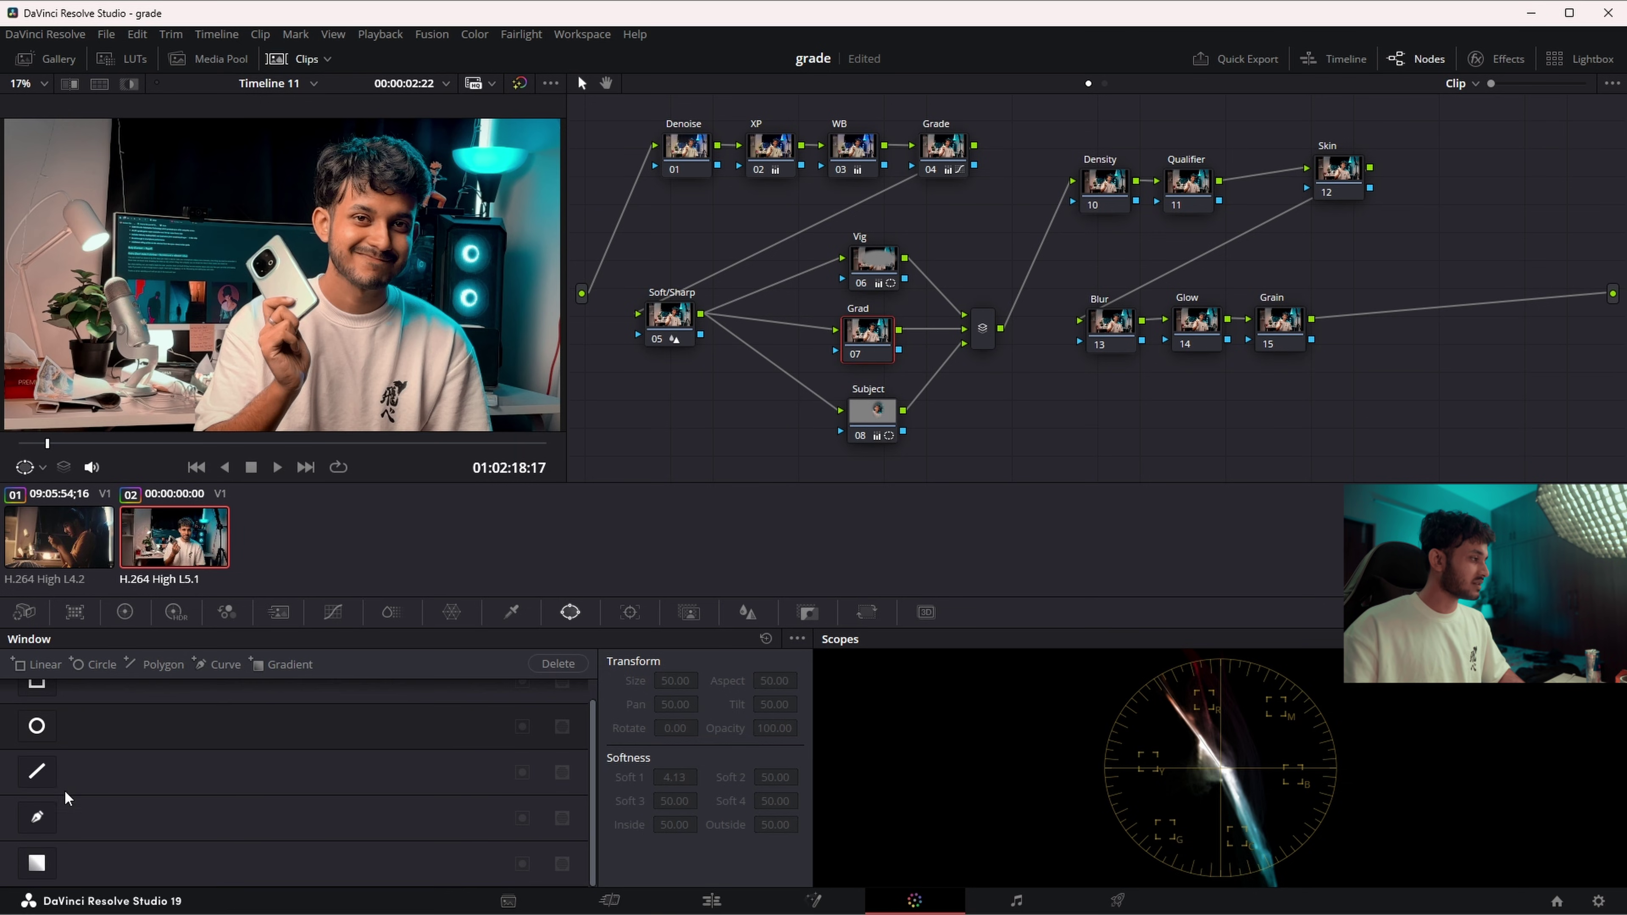
left_click(42, 863)
left_click_drag(277, 316, 279, 209)
scroll(325, 322, "down", 2)
scroll(324, 322, "down", 1)
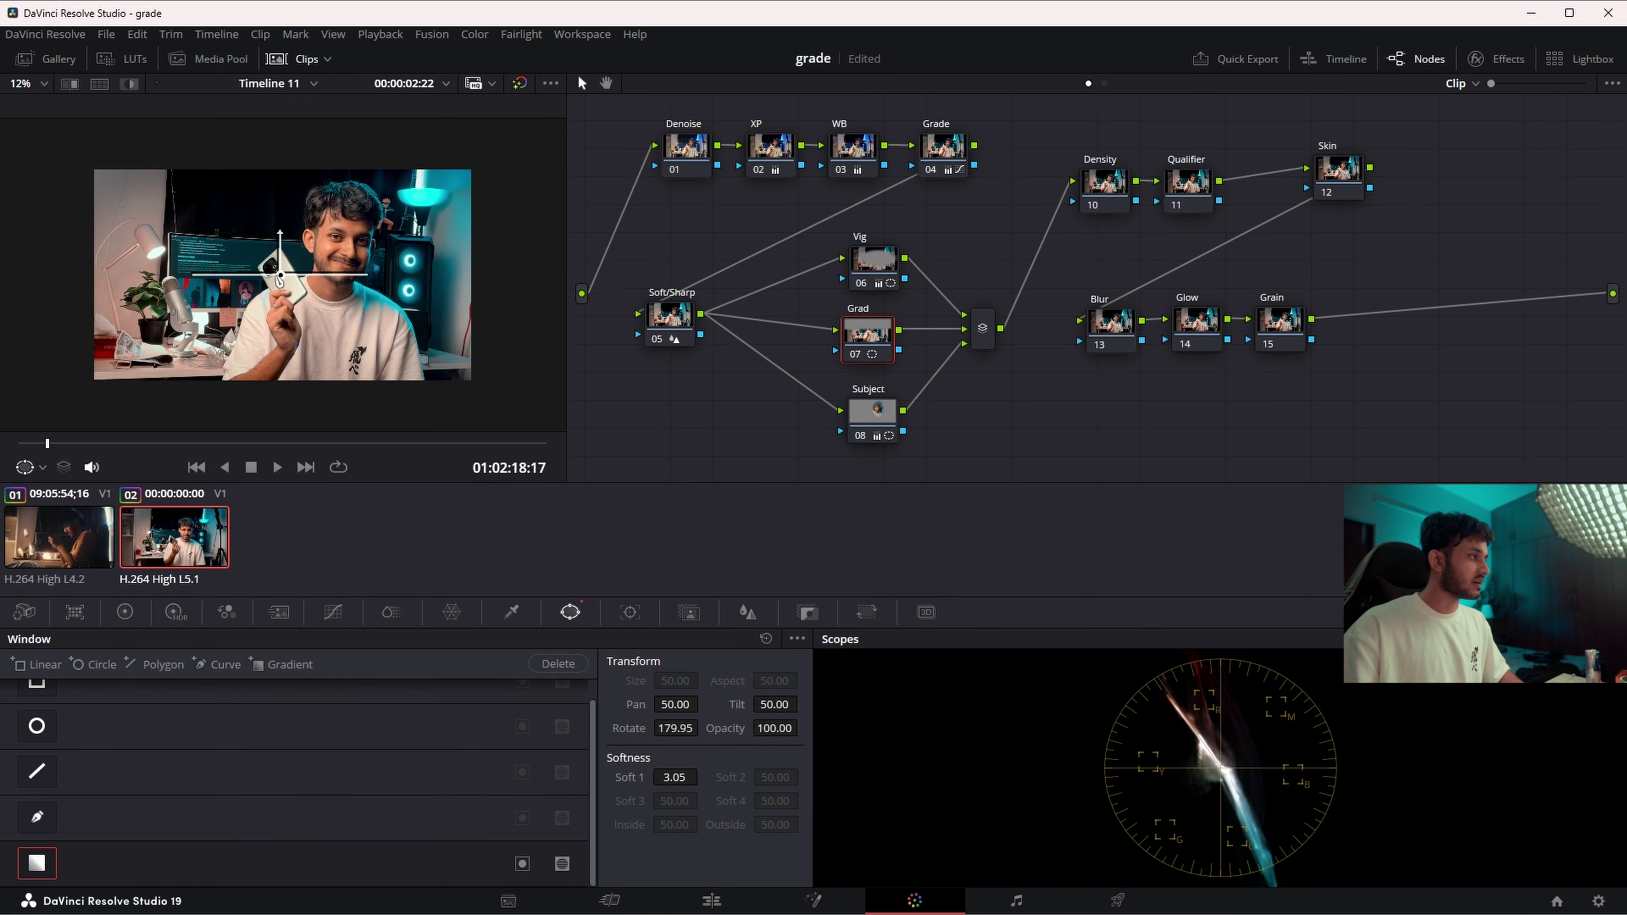
left_click_drag(280, 275, 286, 350)
- Lower the Grad node's Offset to darken the bottom of the frame
left_click(333, 612)
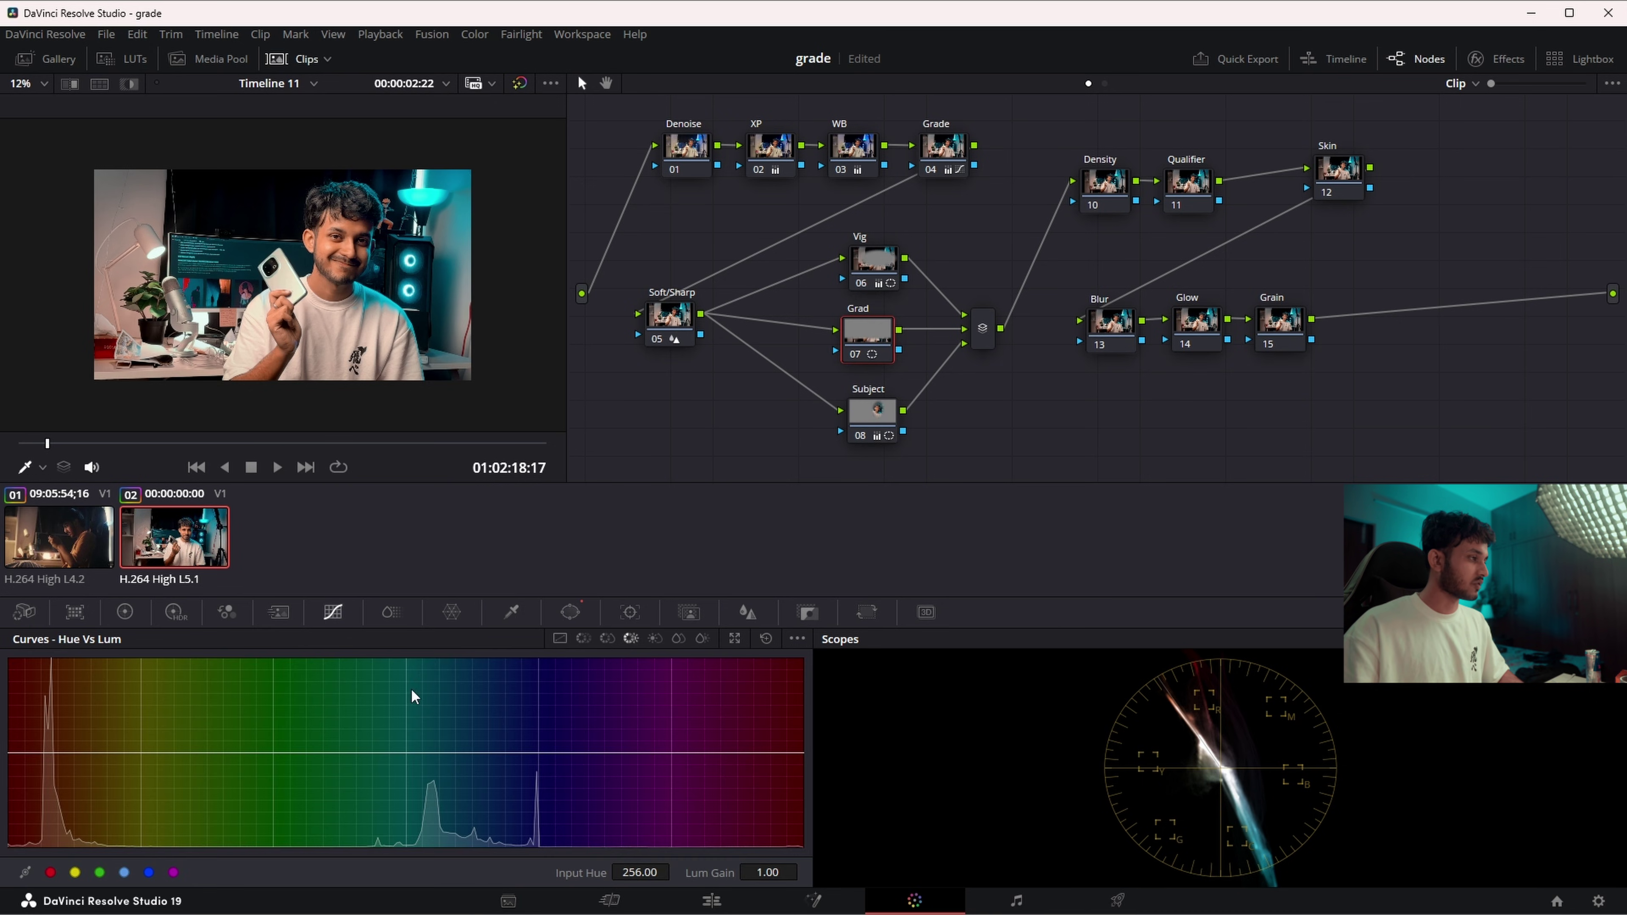
left_click(559, 639)
left_click(125, 613)
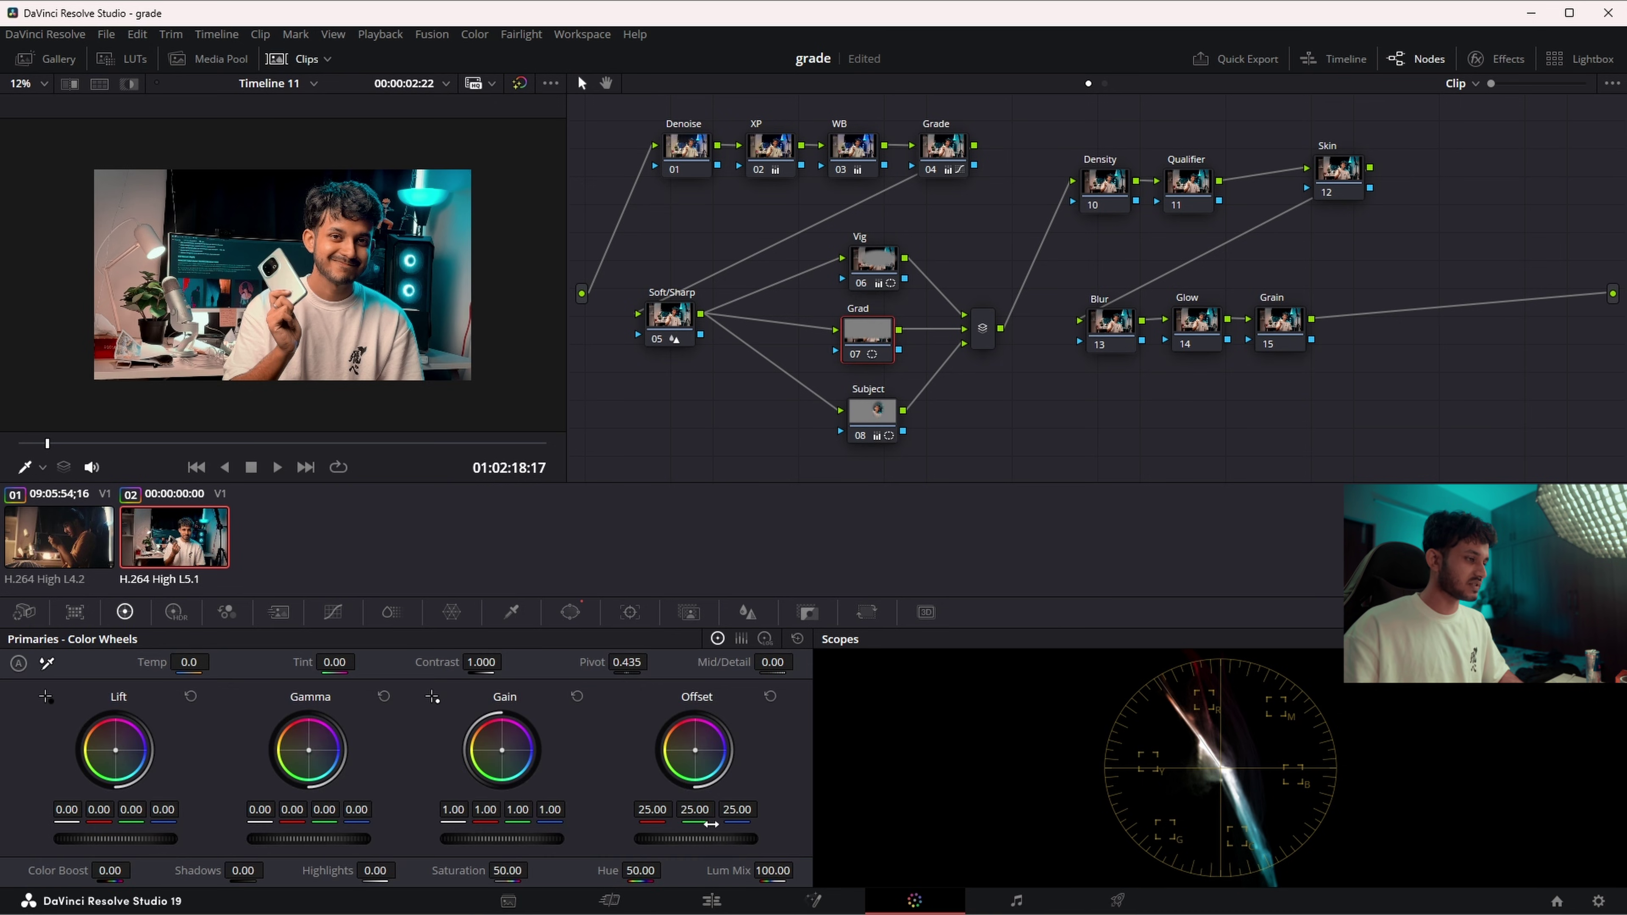
left_click_drag(698, 838, 674, 834)
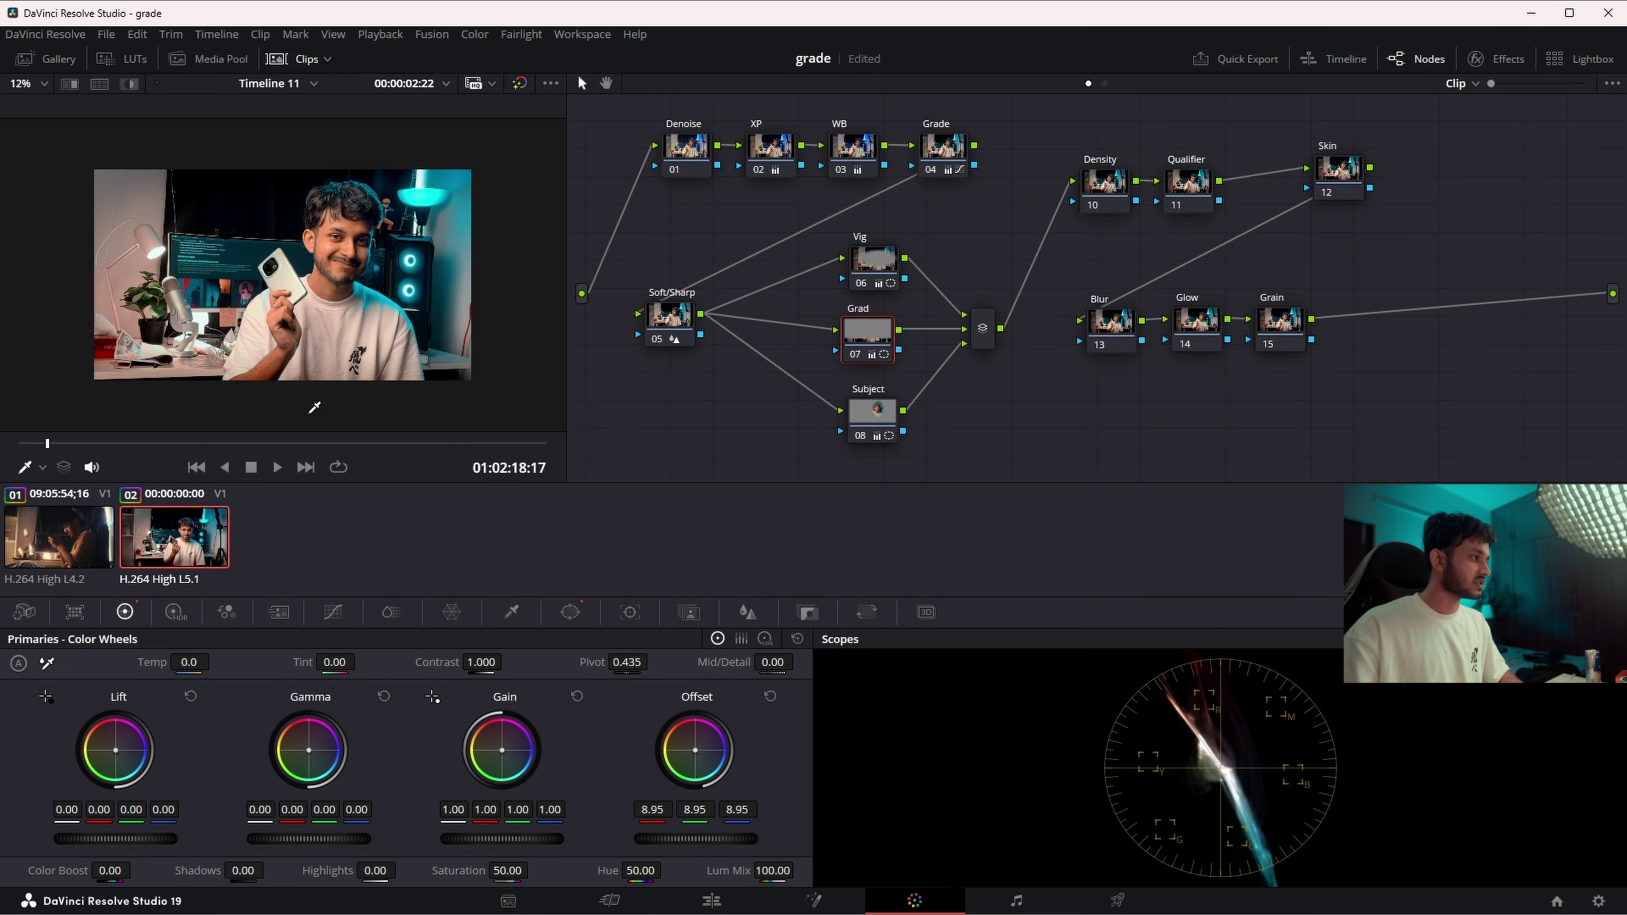
- Raise the gradient edge slightly up the frame and fit the image back in the viewer
left_click(571, 613)
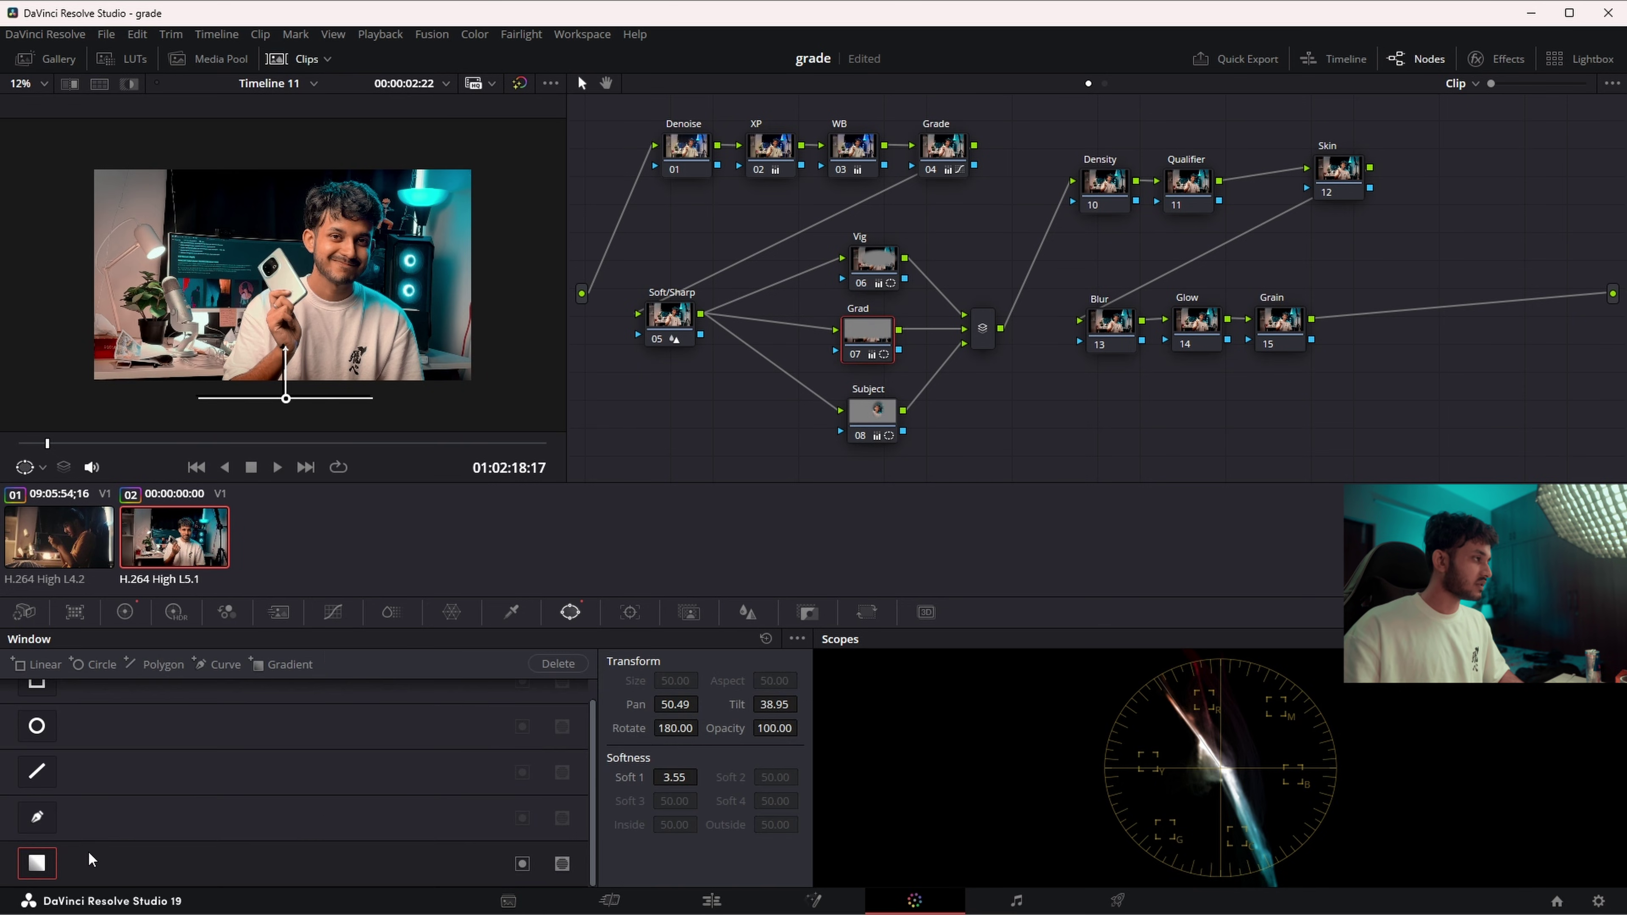
left_click_drag(287, 399, 288, 390)
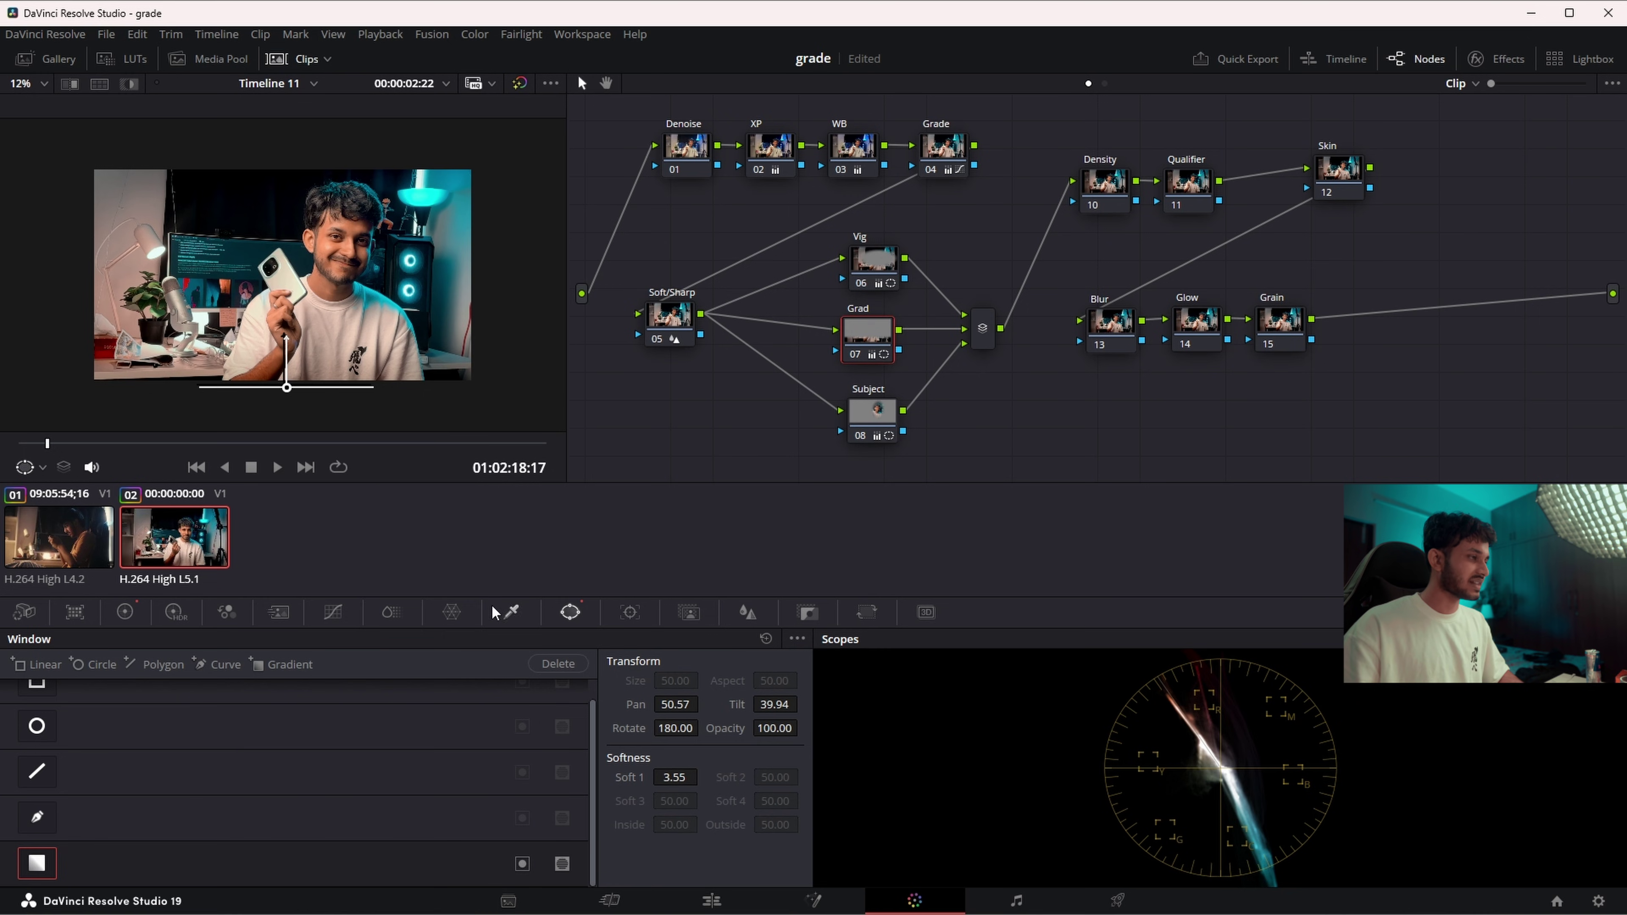
left_click(392, 613)
key("shift+z")
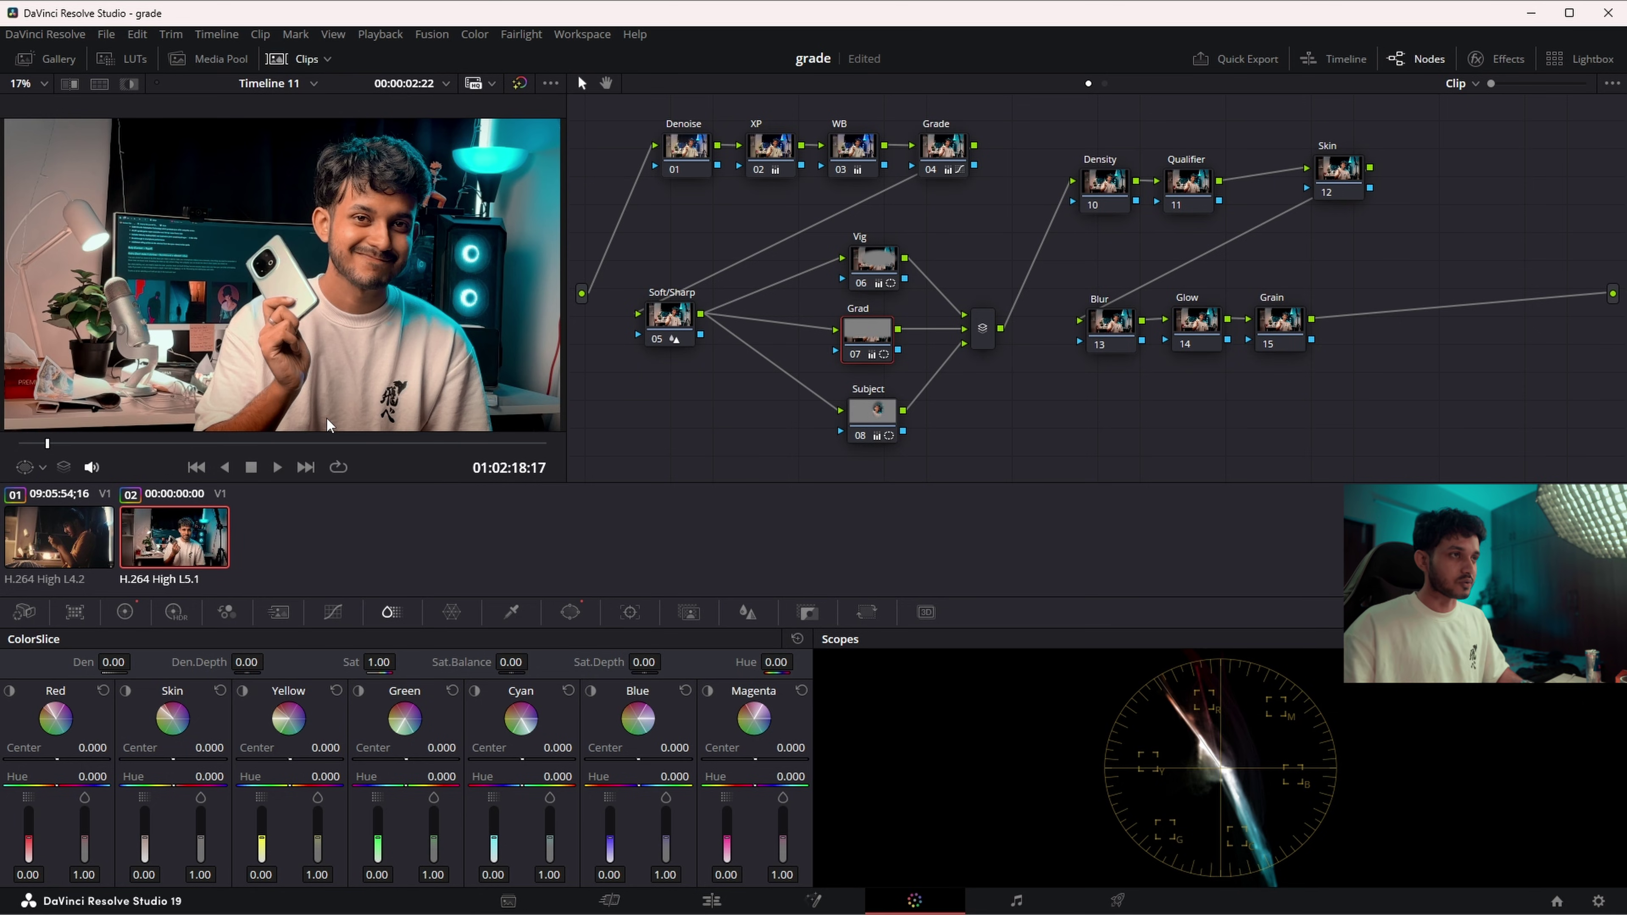
- Move the Density node a little left and set its colour space to Lab (CIE)
left_click_drag(1105, 183, 1098, 180)
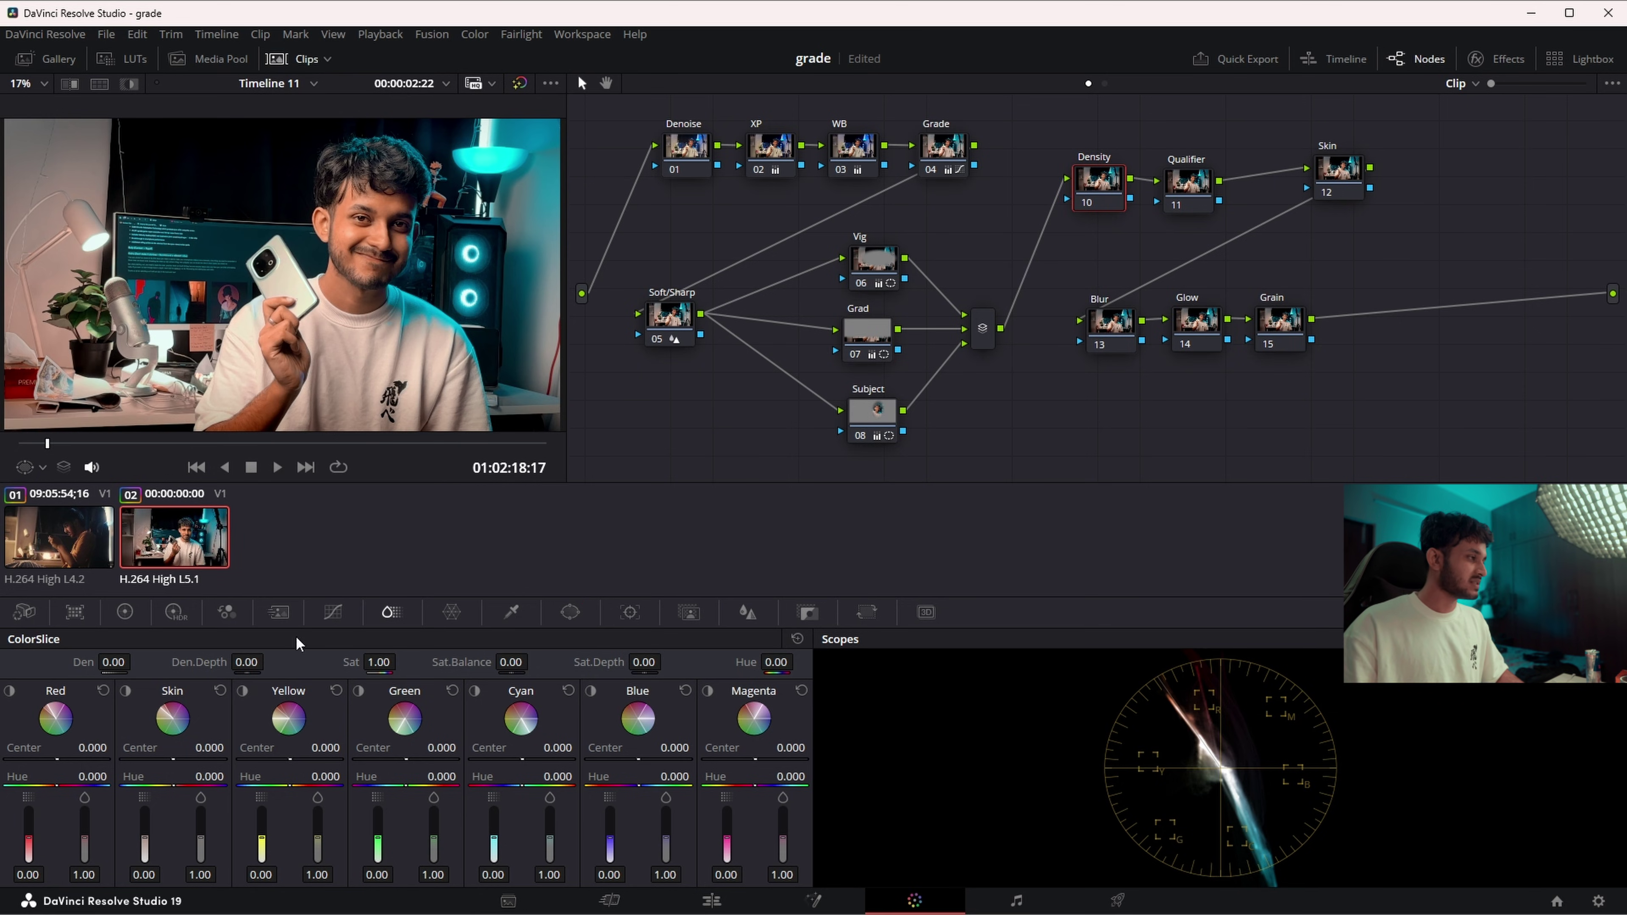
left_click(125, 613)
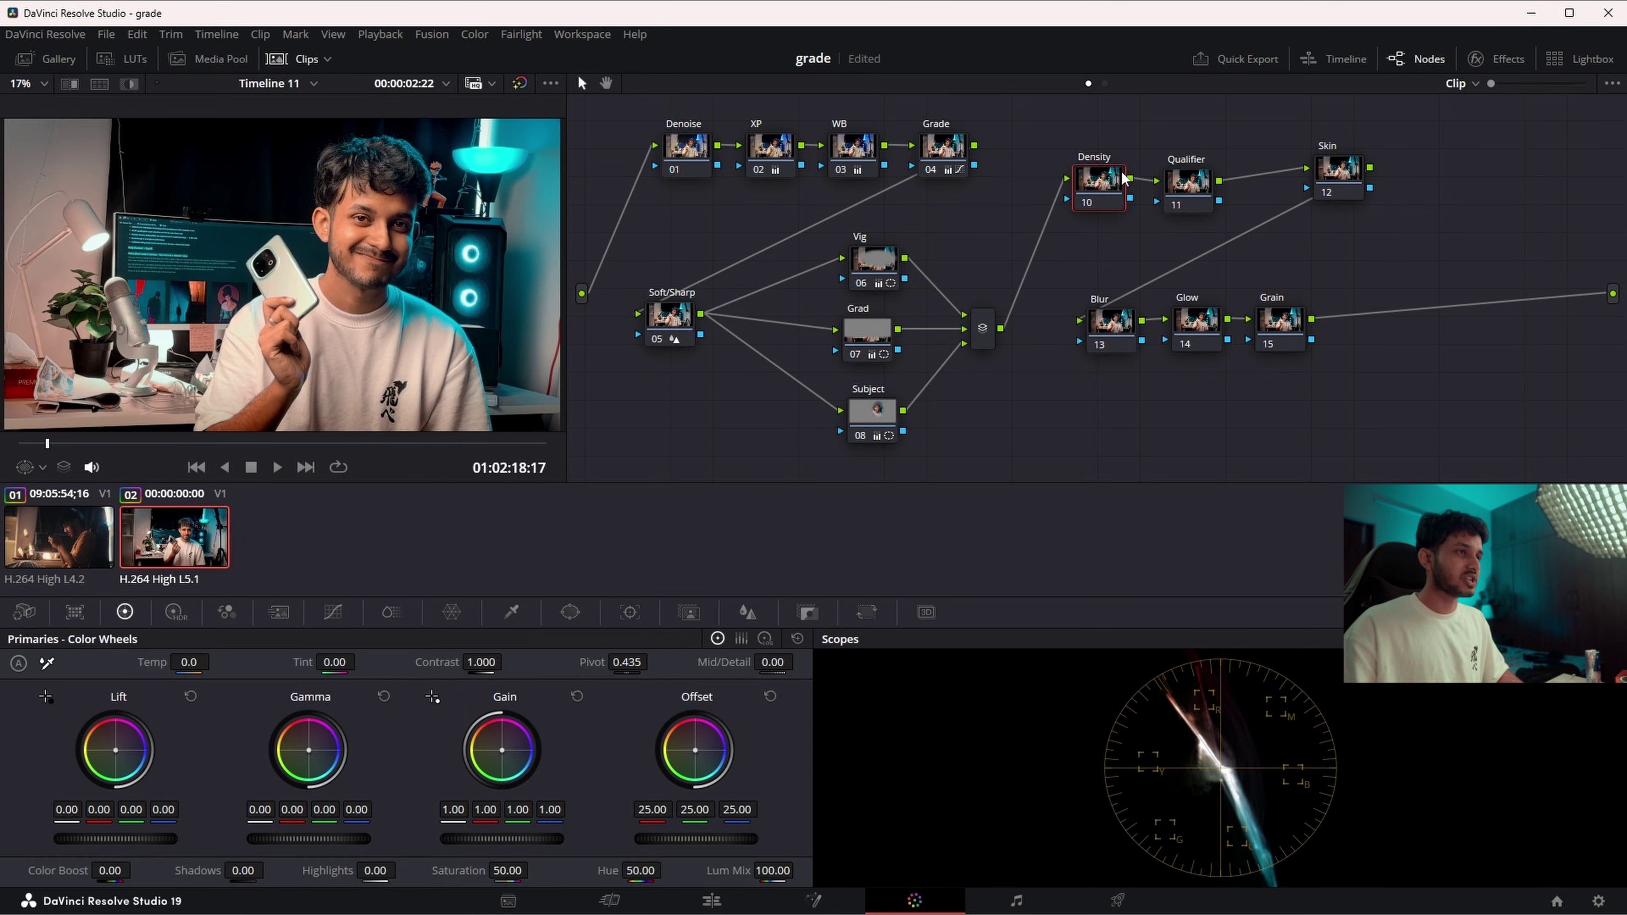
left_click_drag(1124, 181, 1135, 184)
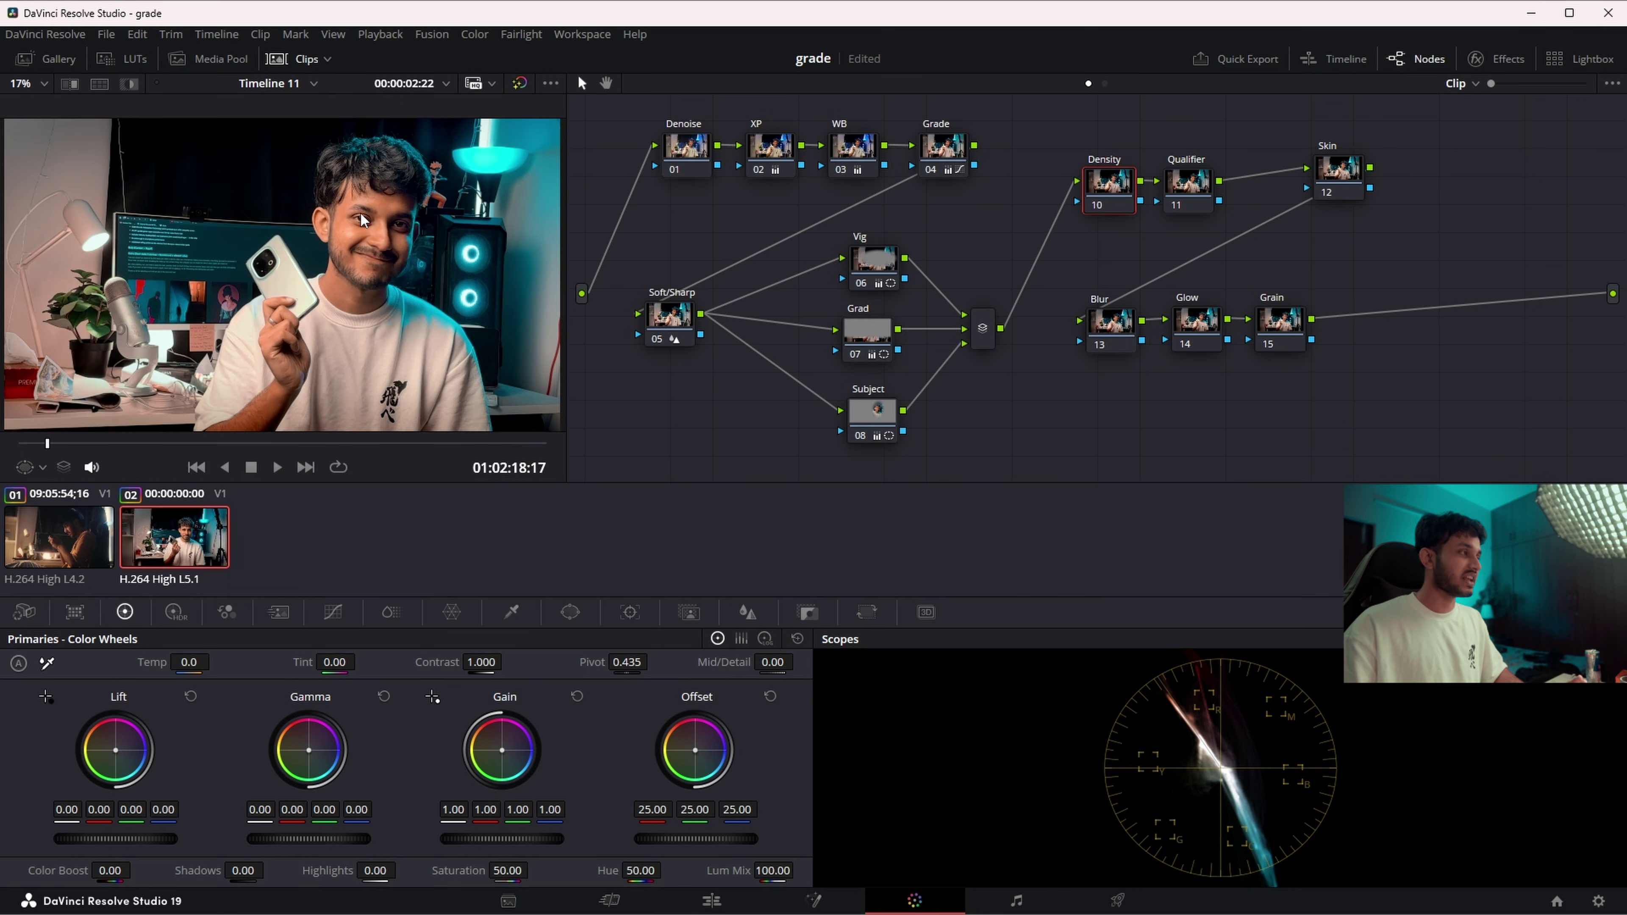
left_click_drag(1106, 178, 1055, 177)
right_click(1055, 176)
mouse_move(1105, 403)
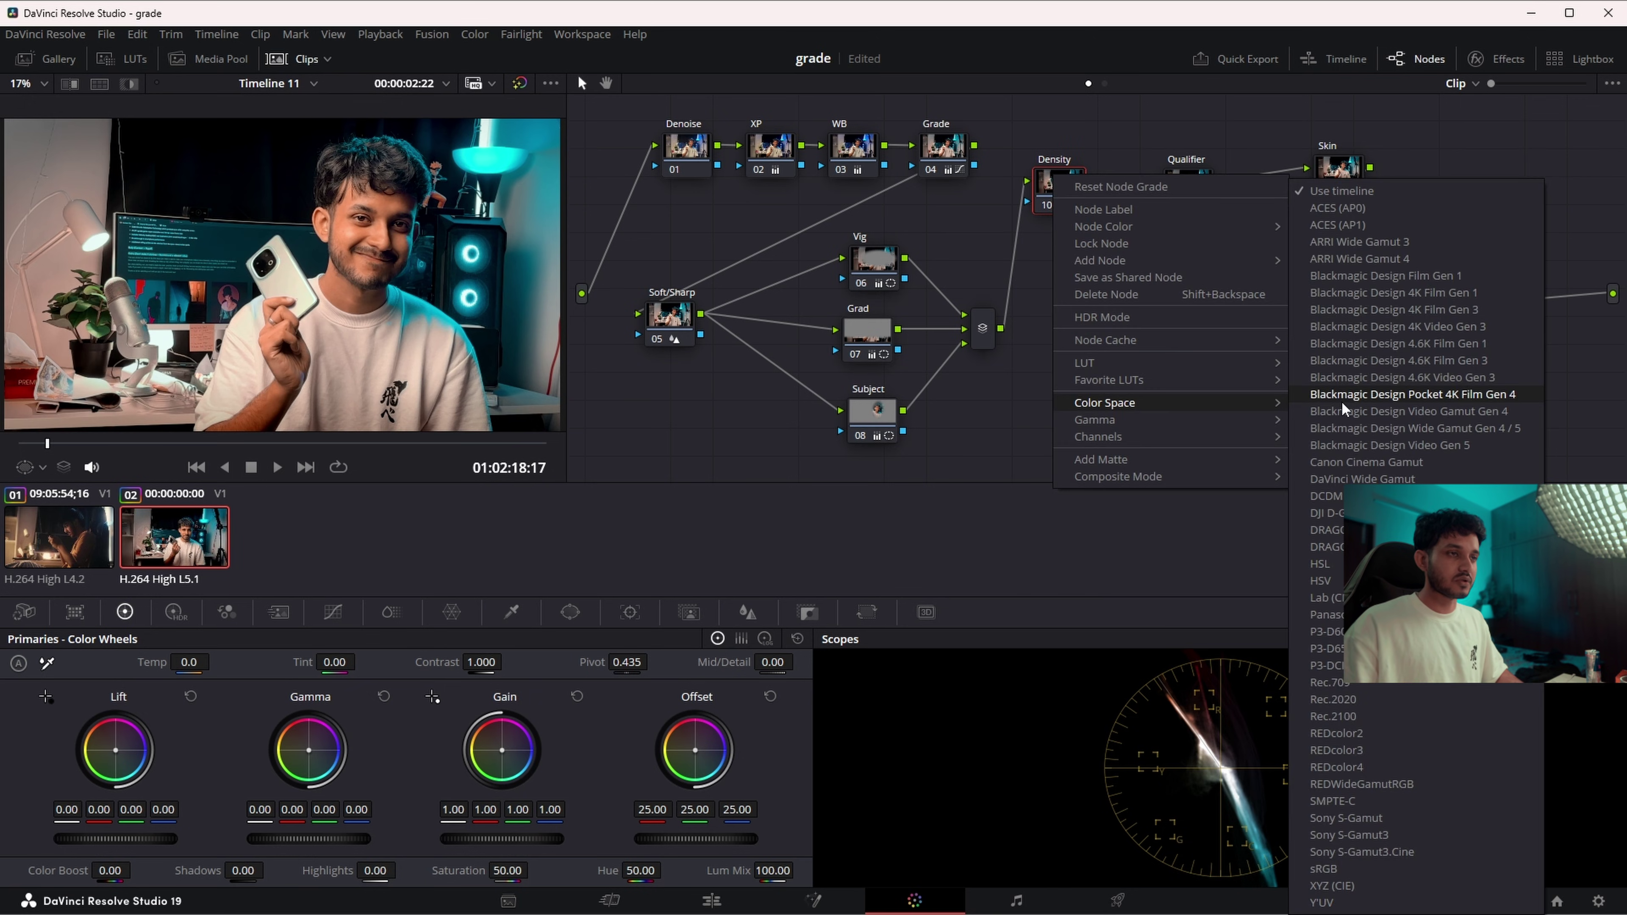
left_click(1326, 600)
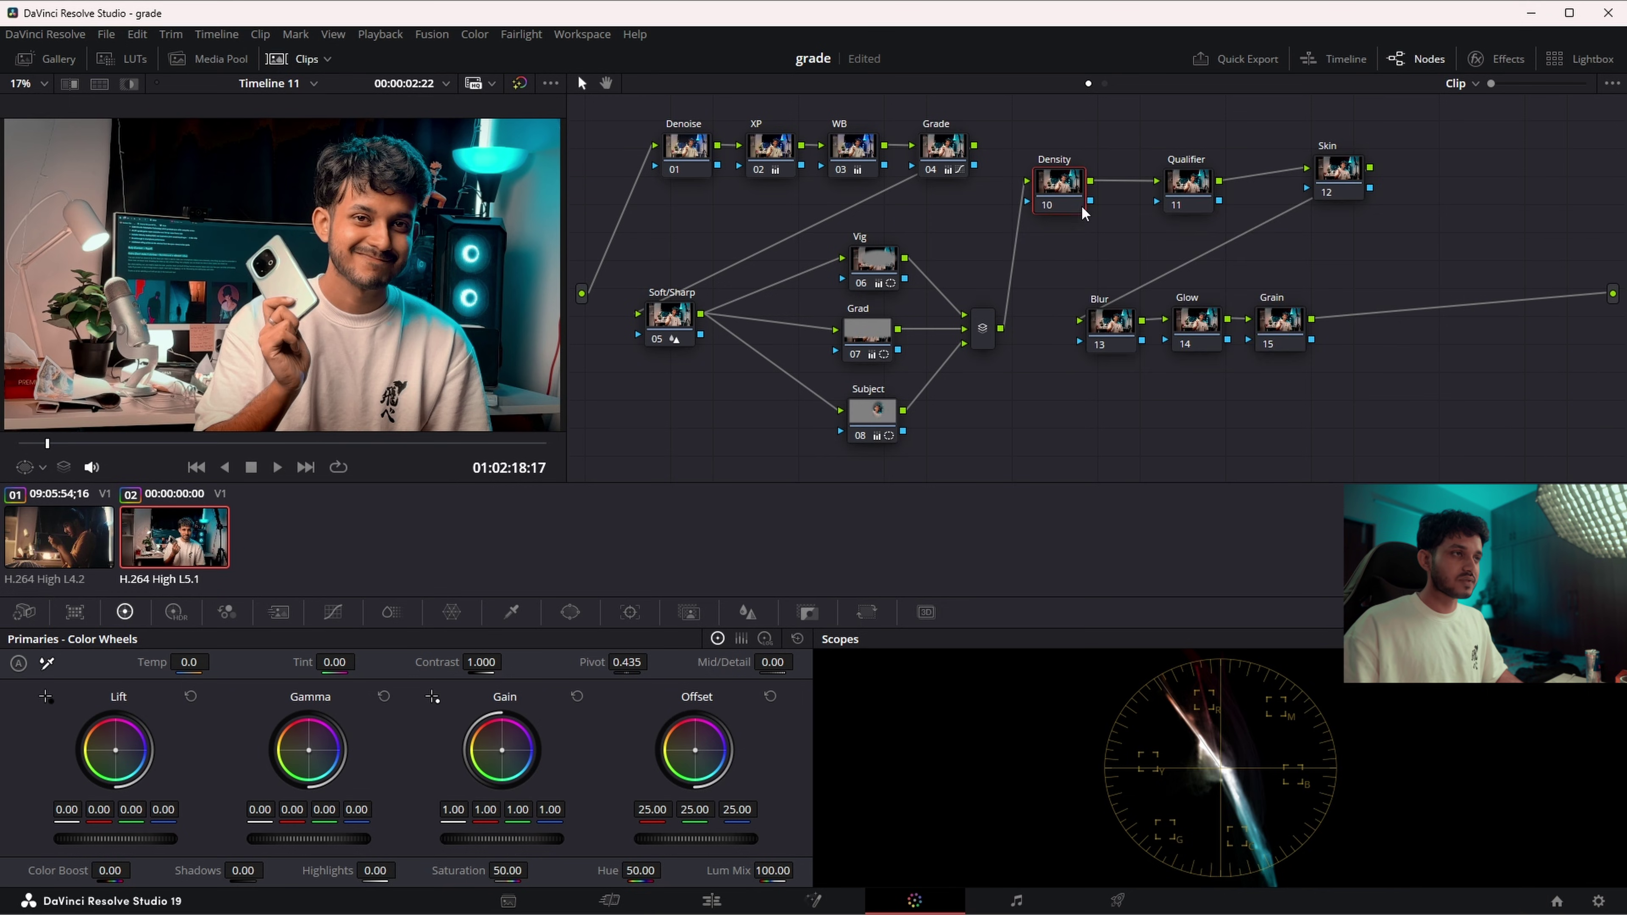
- Change which channels the Density node affects and reposition it in the tree
right_click(1059, 185)
left_click(1336, 476)
right_click(1066, 188)
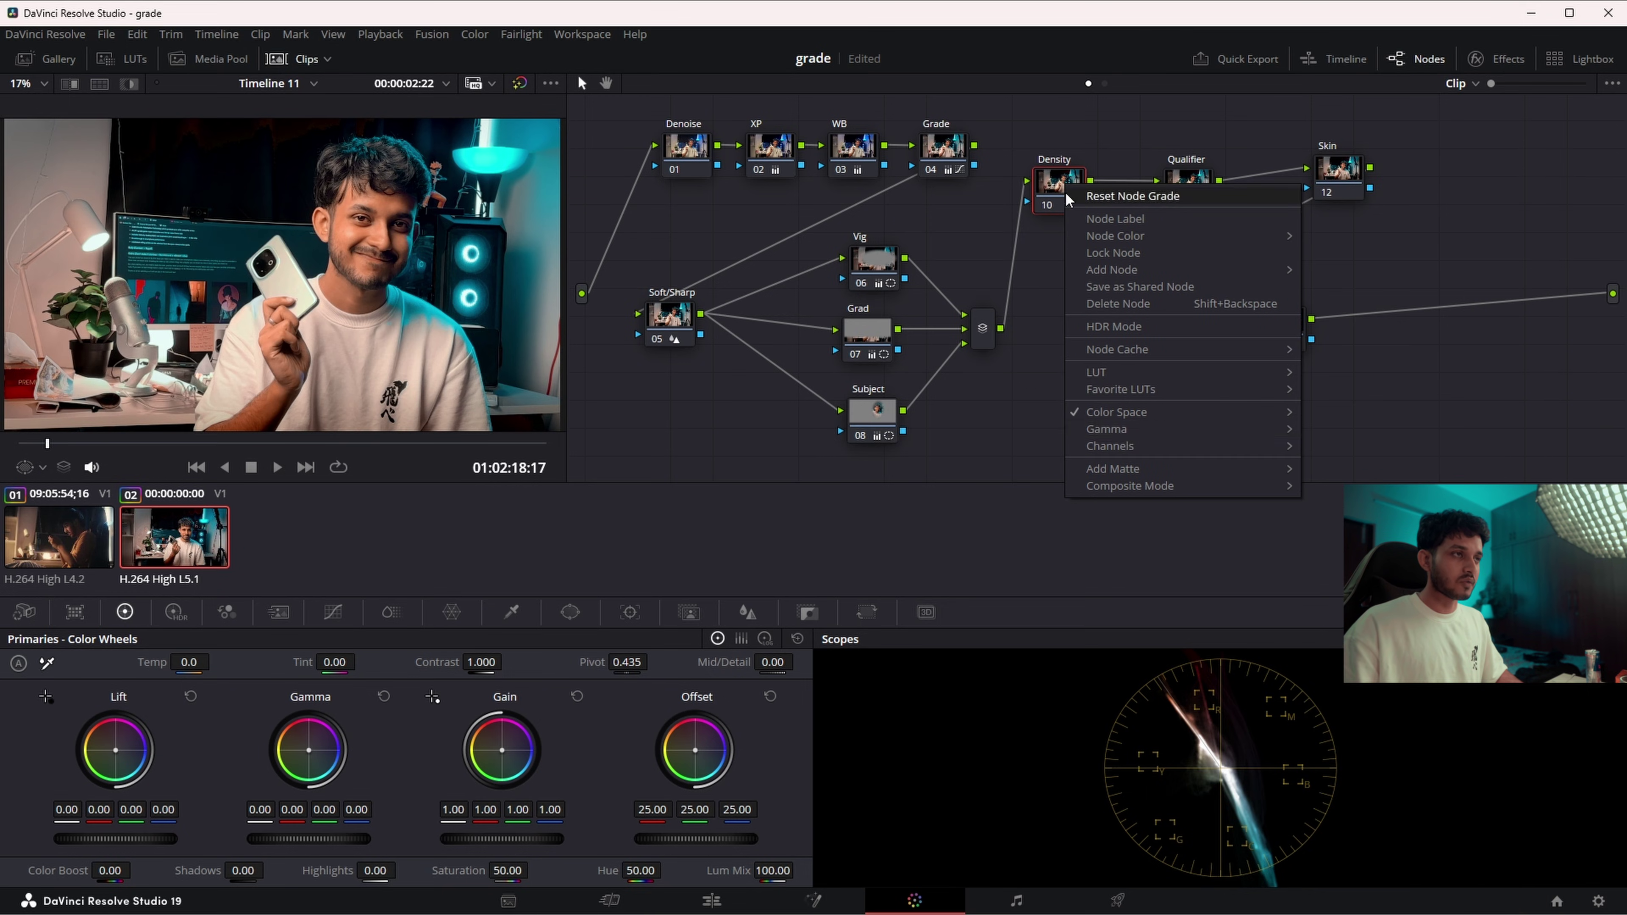
mouse_move(1111, 446)
left_click(1327, 484)
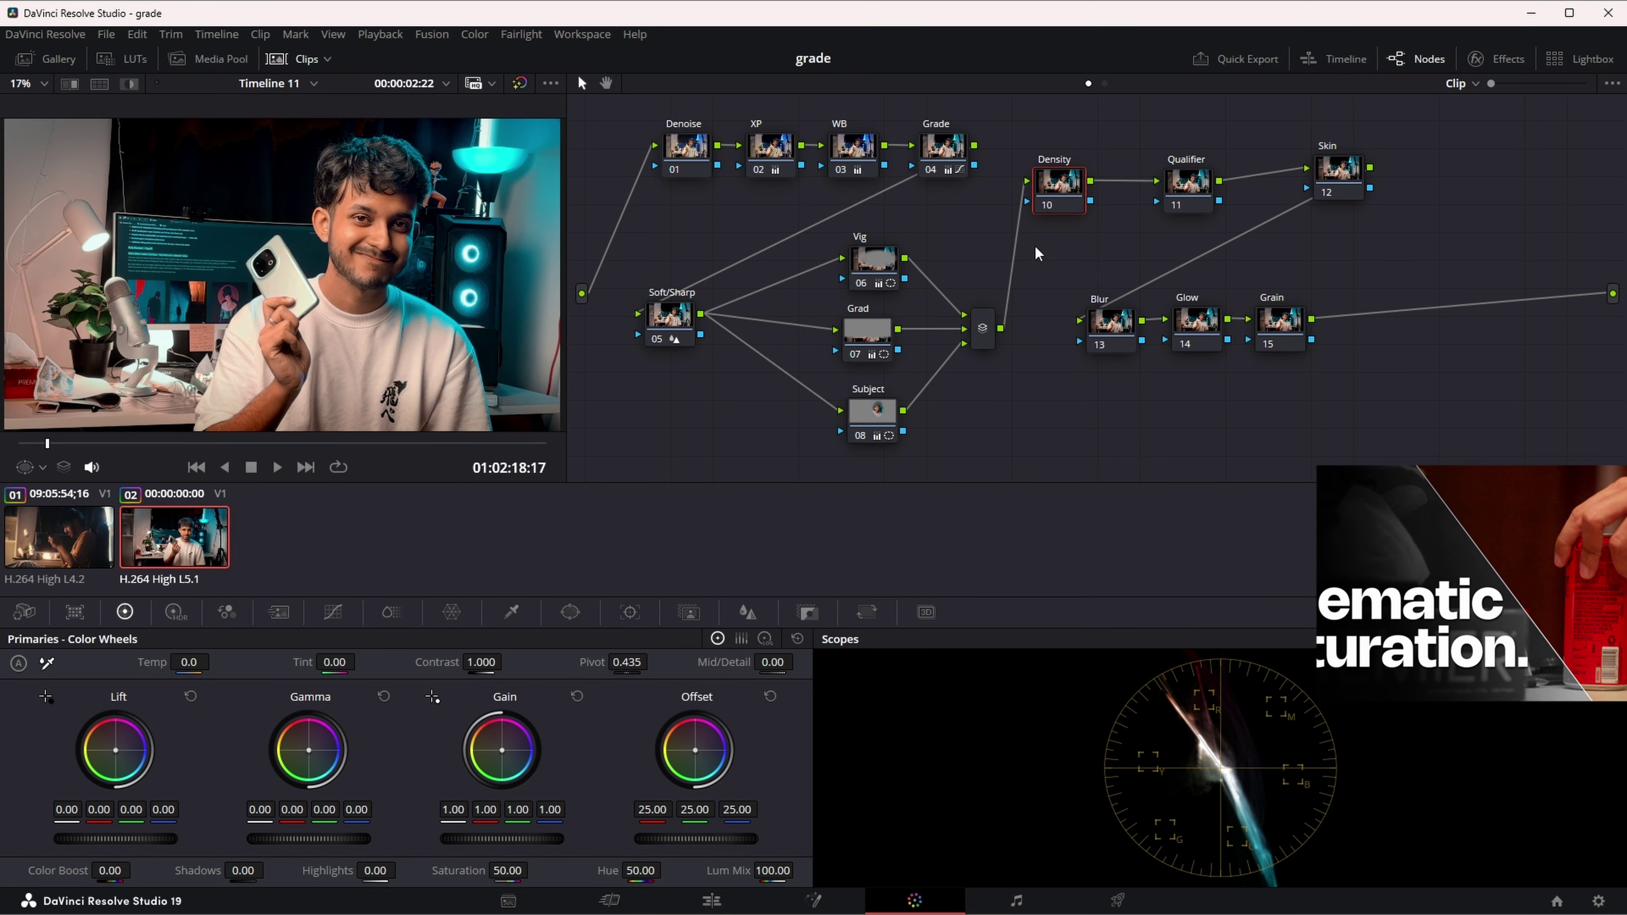
left_click_drag(1059, 183, 1077, 175)
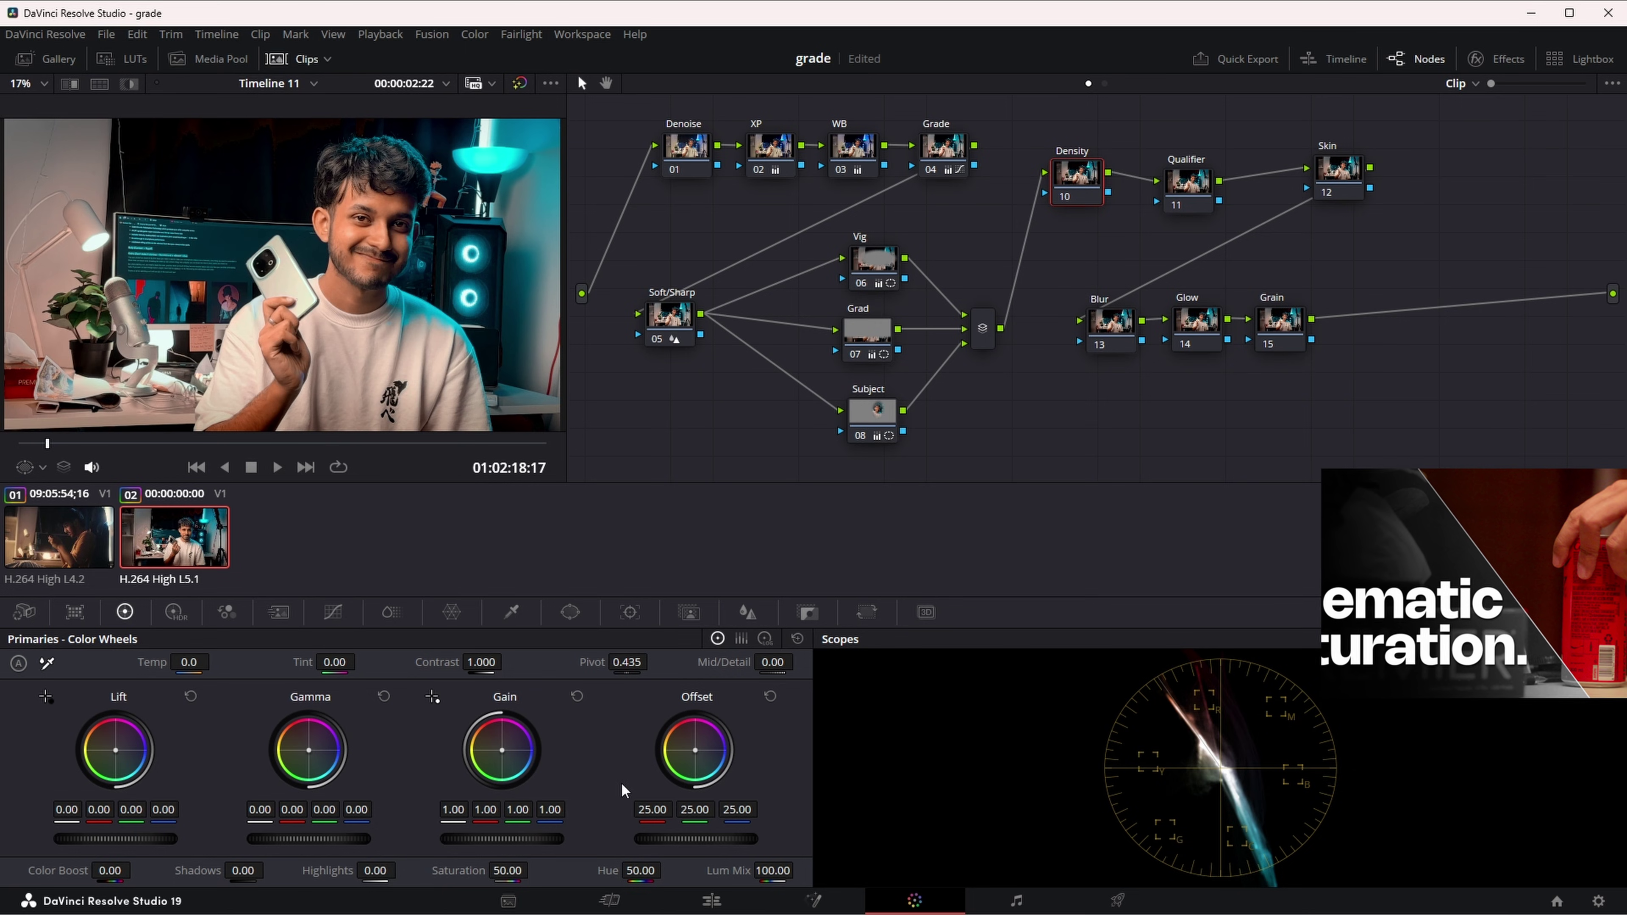
- Try a higher Density Gain, reset it to 1.00, and realign the Density and Qualifier nodes
left_click_drag(502, 838, 511, 839)
left_click(578, 697)
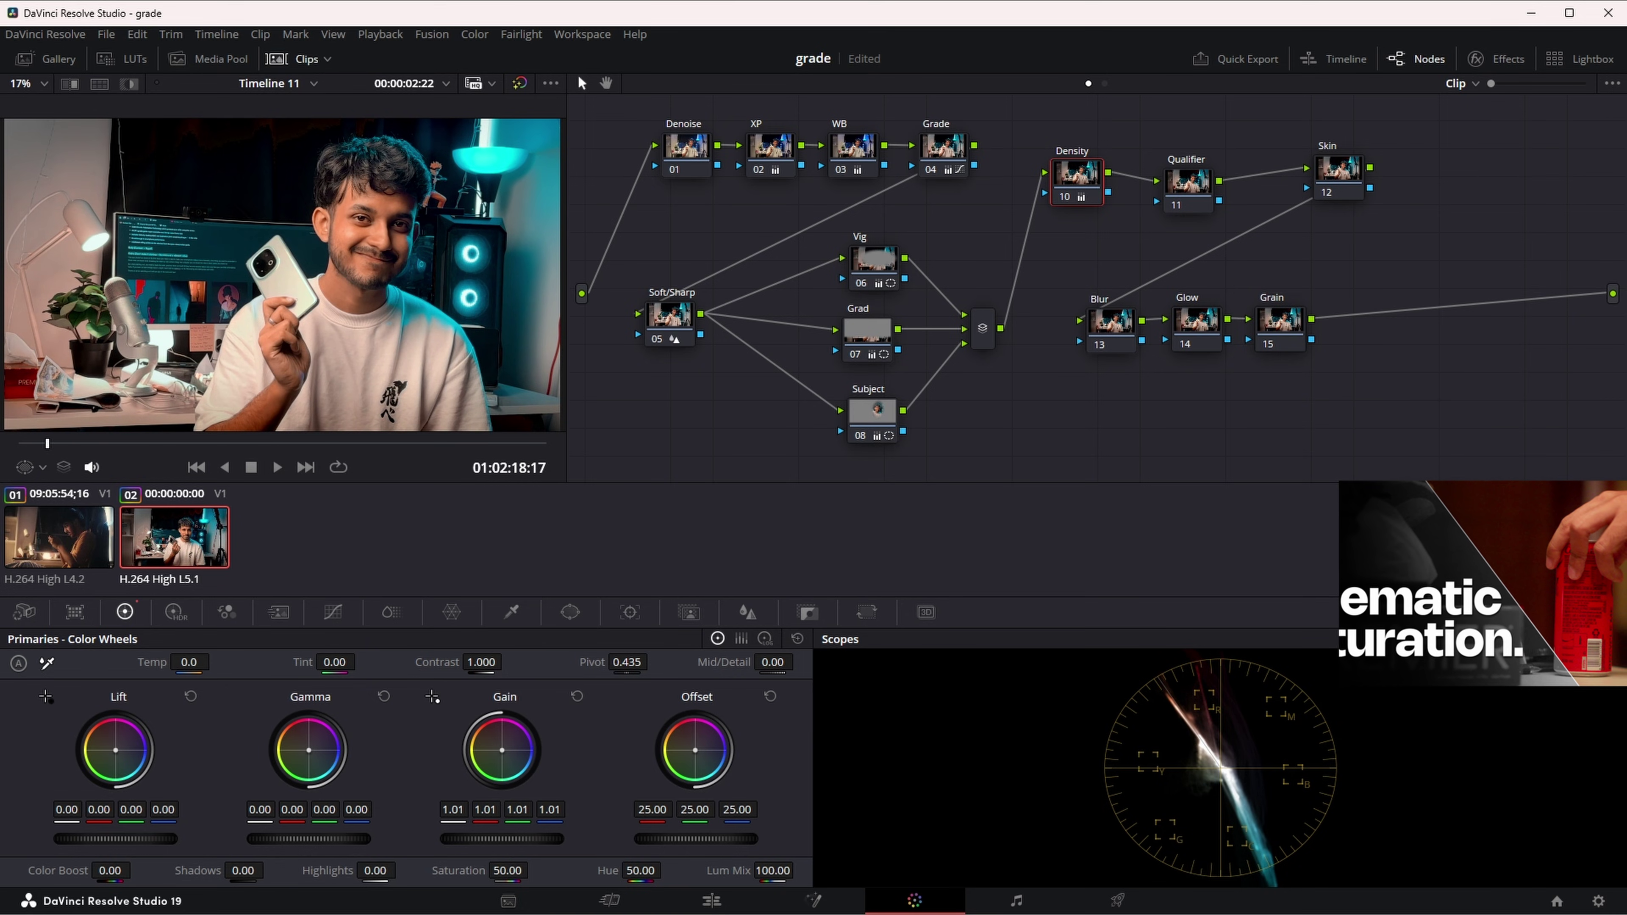
mouse_move(506, 838)
left_mouse_down()
mouse_move(520, 838)
mouse_move(506, 838)
left_mouse_up()
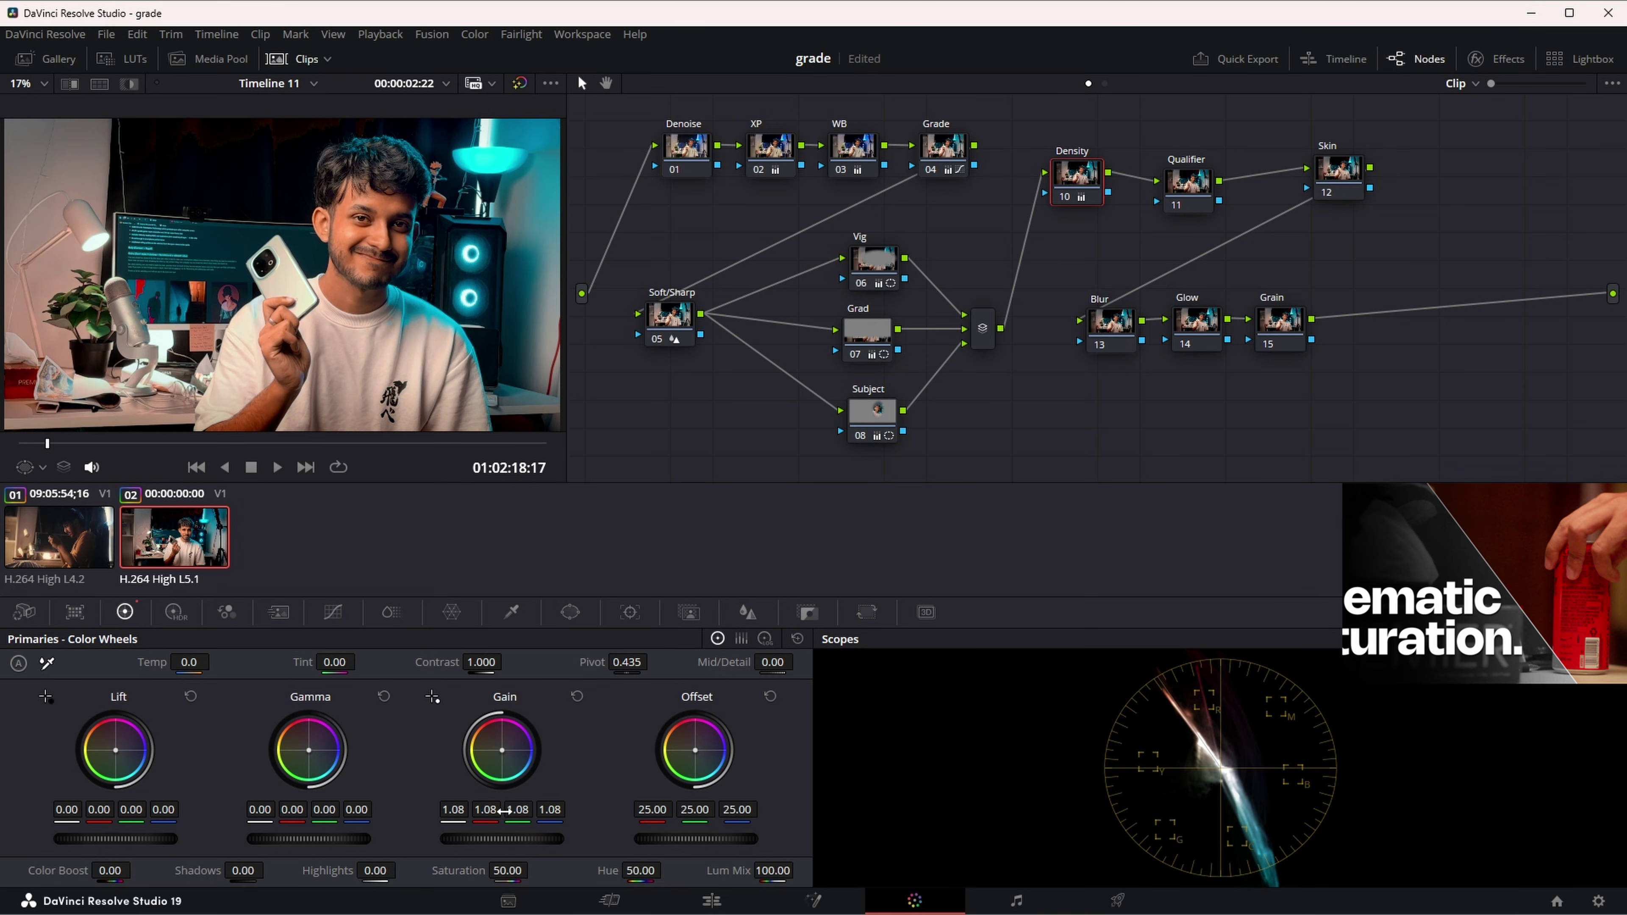
left_click(575, 698)
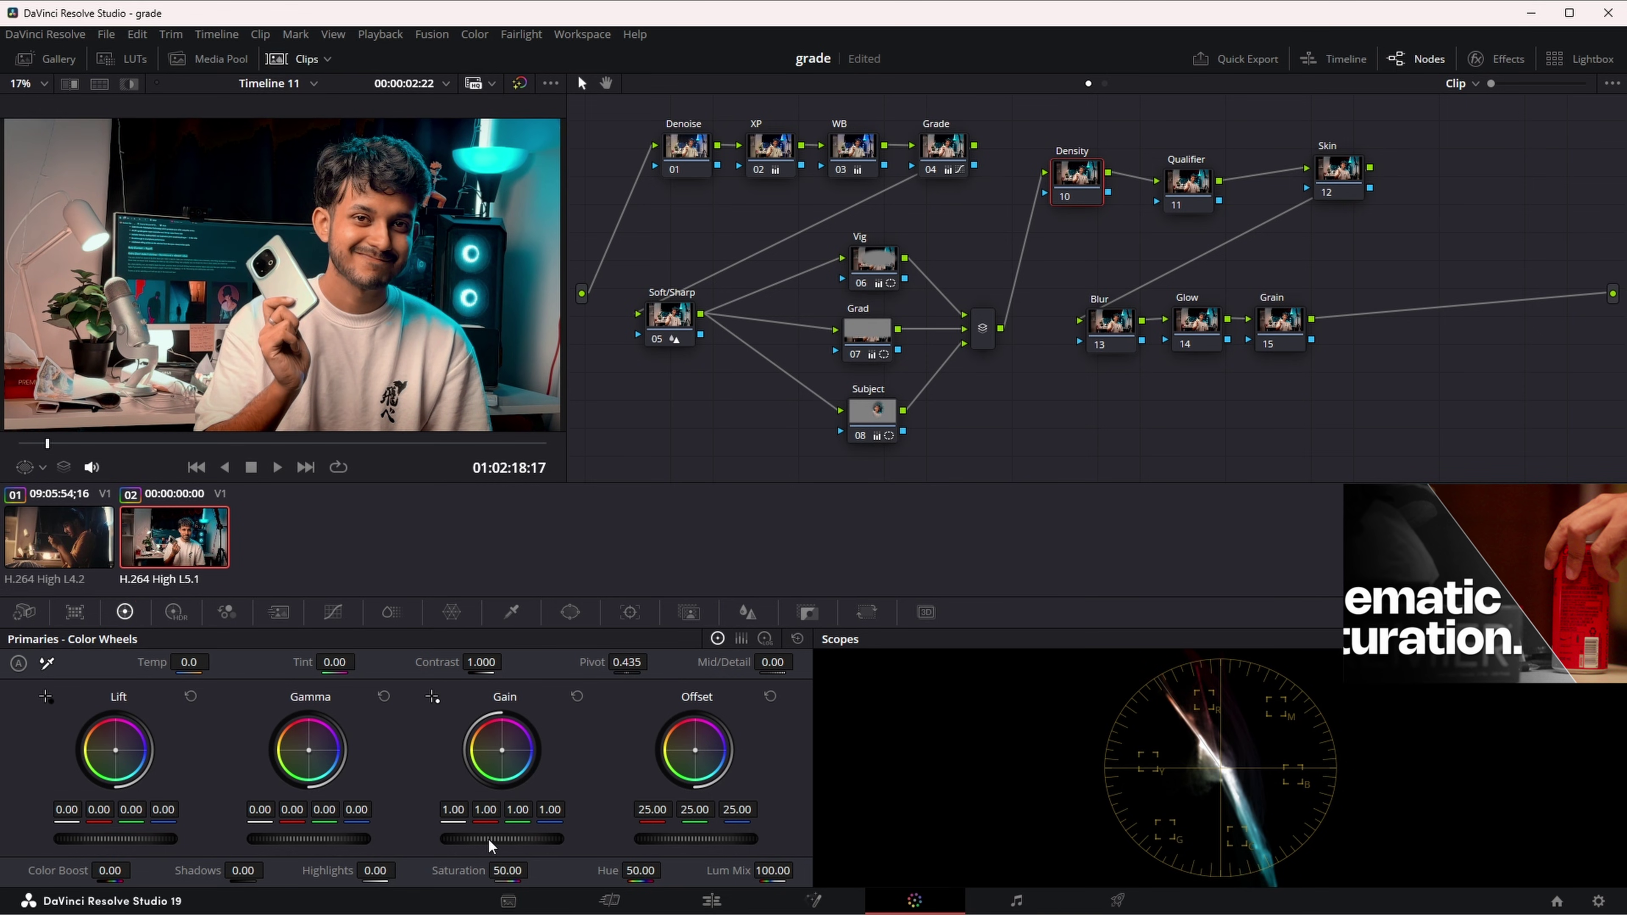
left_click_drag(1080, 187, 1069, 177)
left_click_drag(1191, 190, 1179, 172)
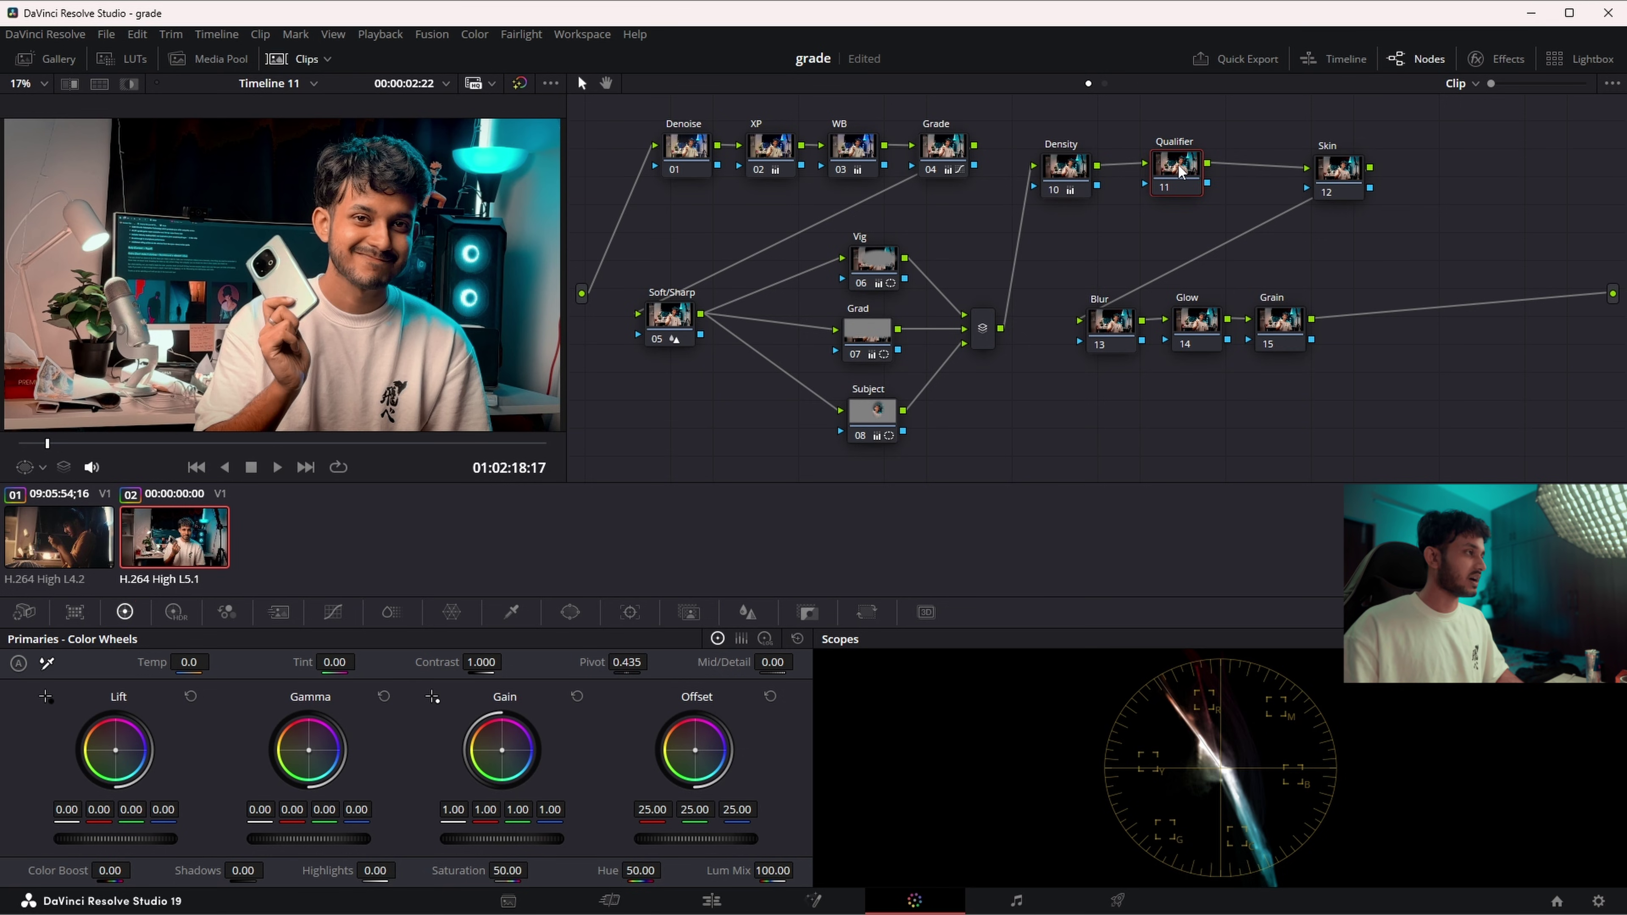
- Toggle the Skin node's ColorSlice skin-range highlight on and off, then move the node left
left_click(1317, 172)
left_click(391, 612)
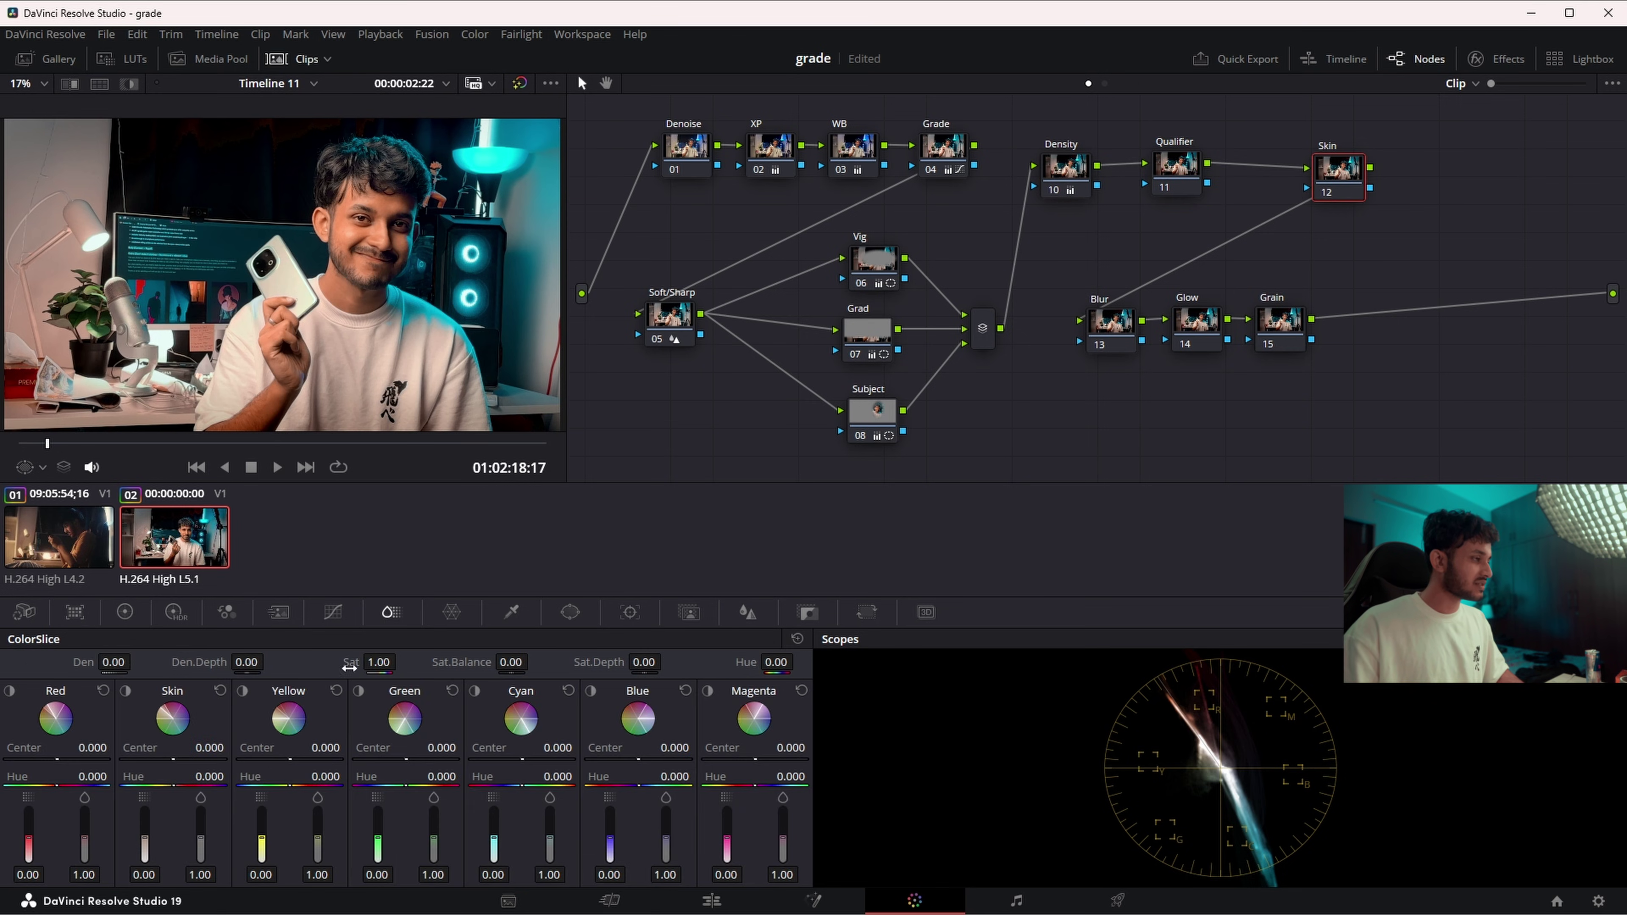
left_click(125, 691)
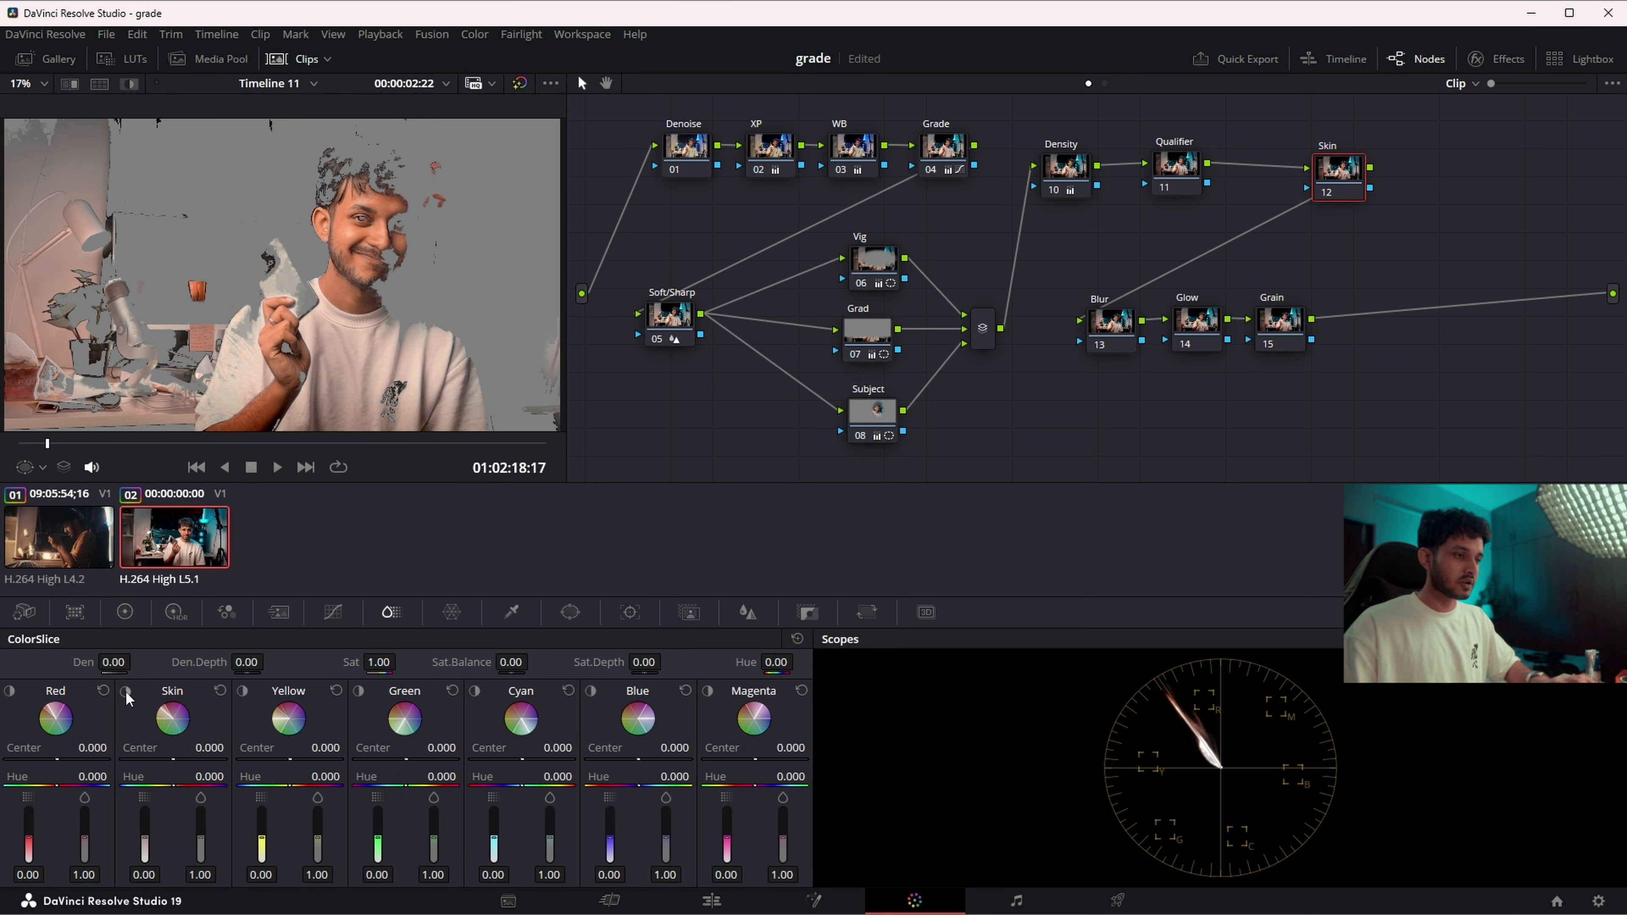
left_click(125, 691)
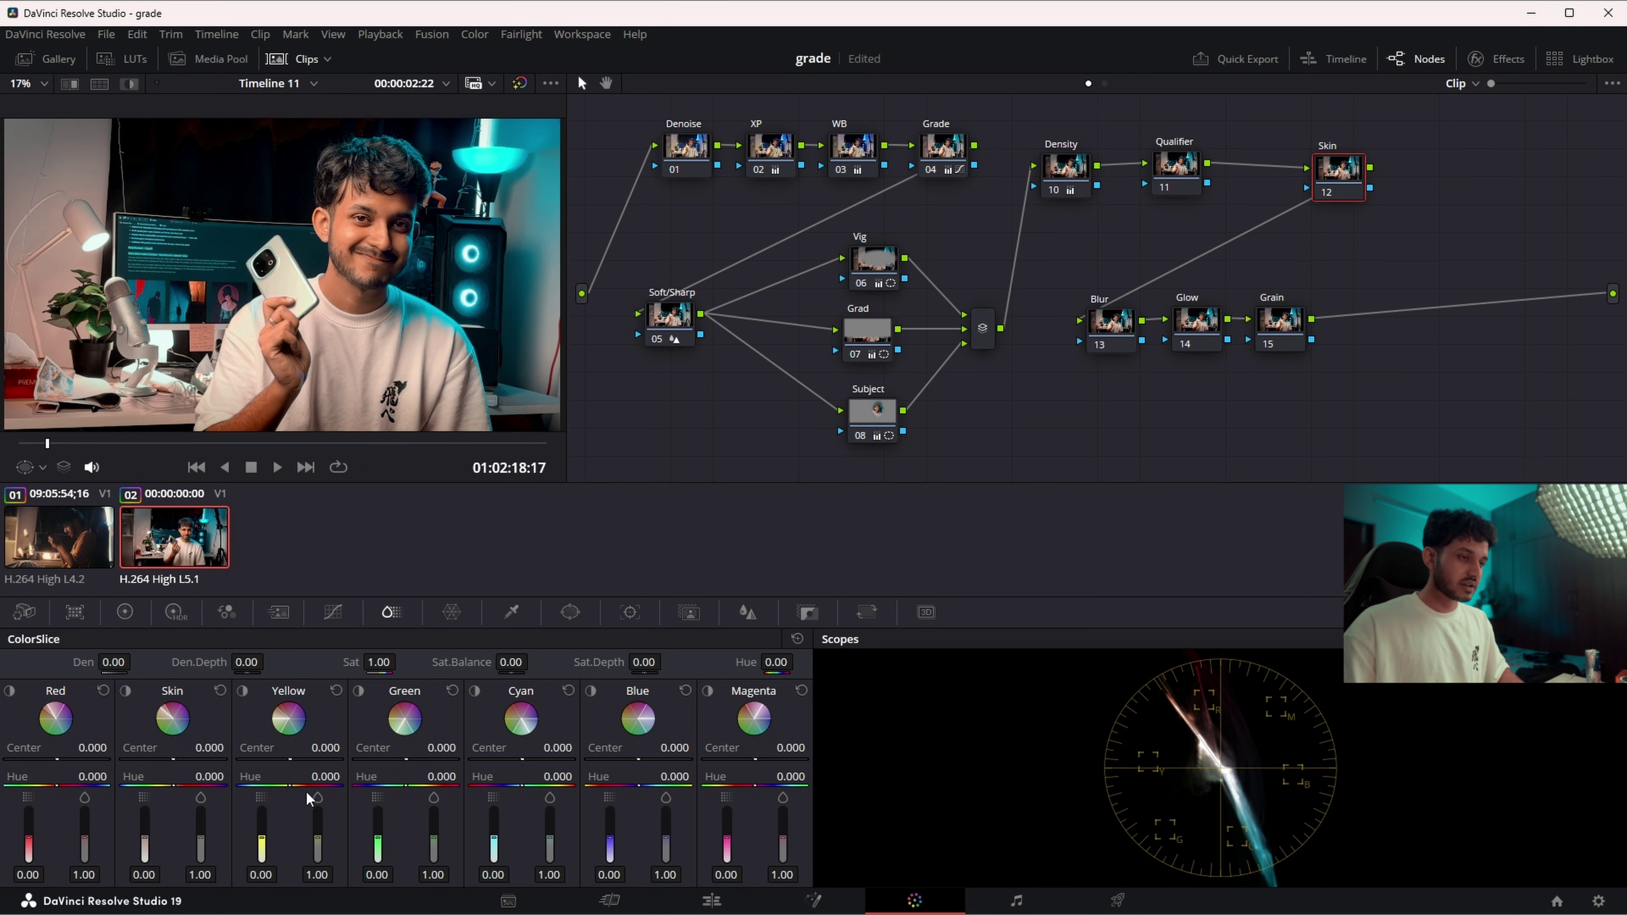
left_click(125, 691)
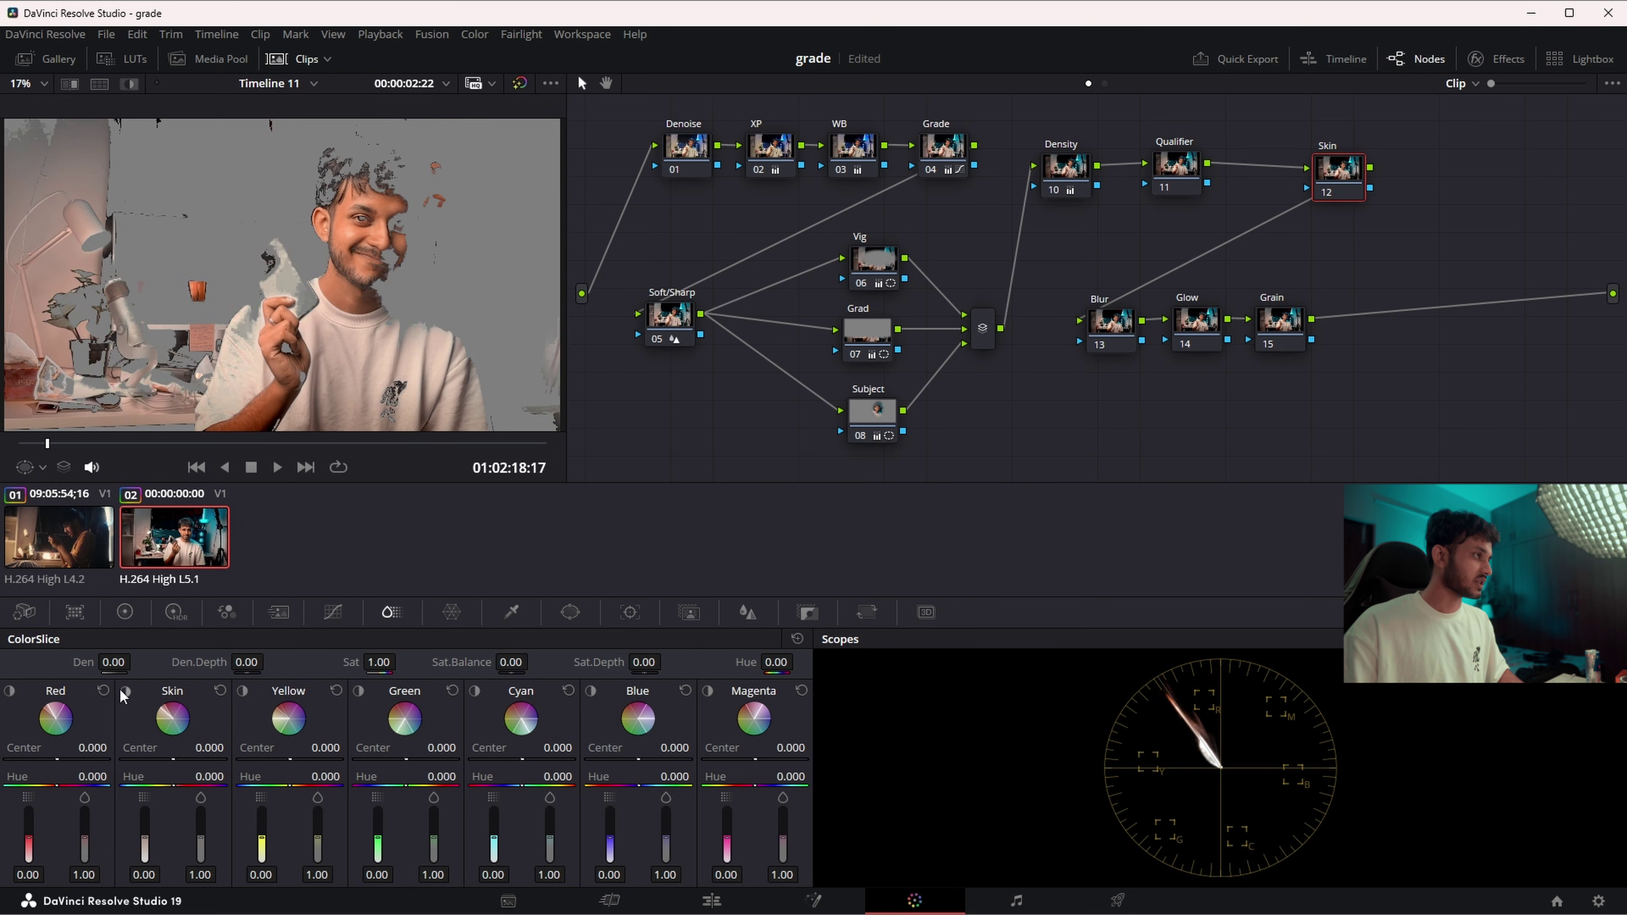
left_click(125, 692)
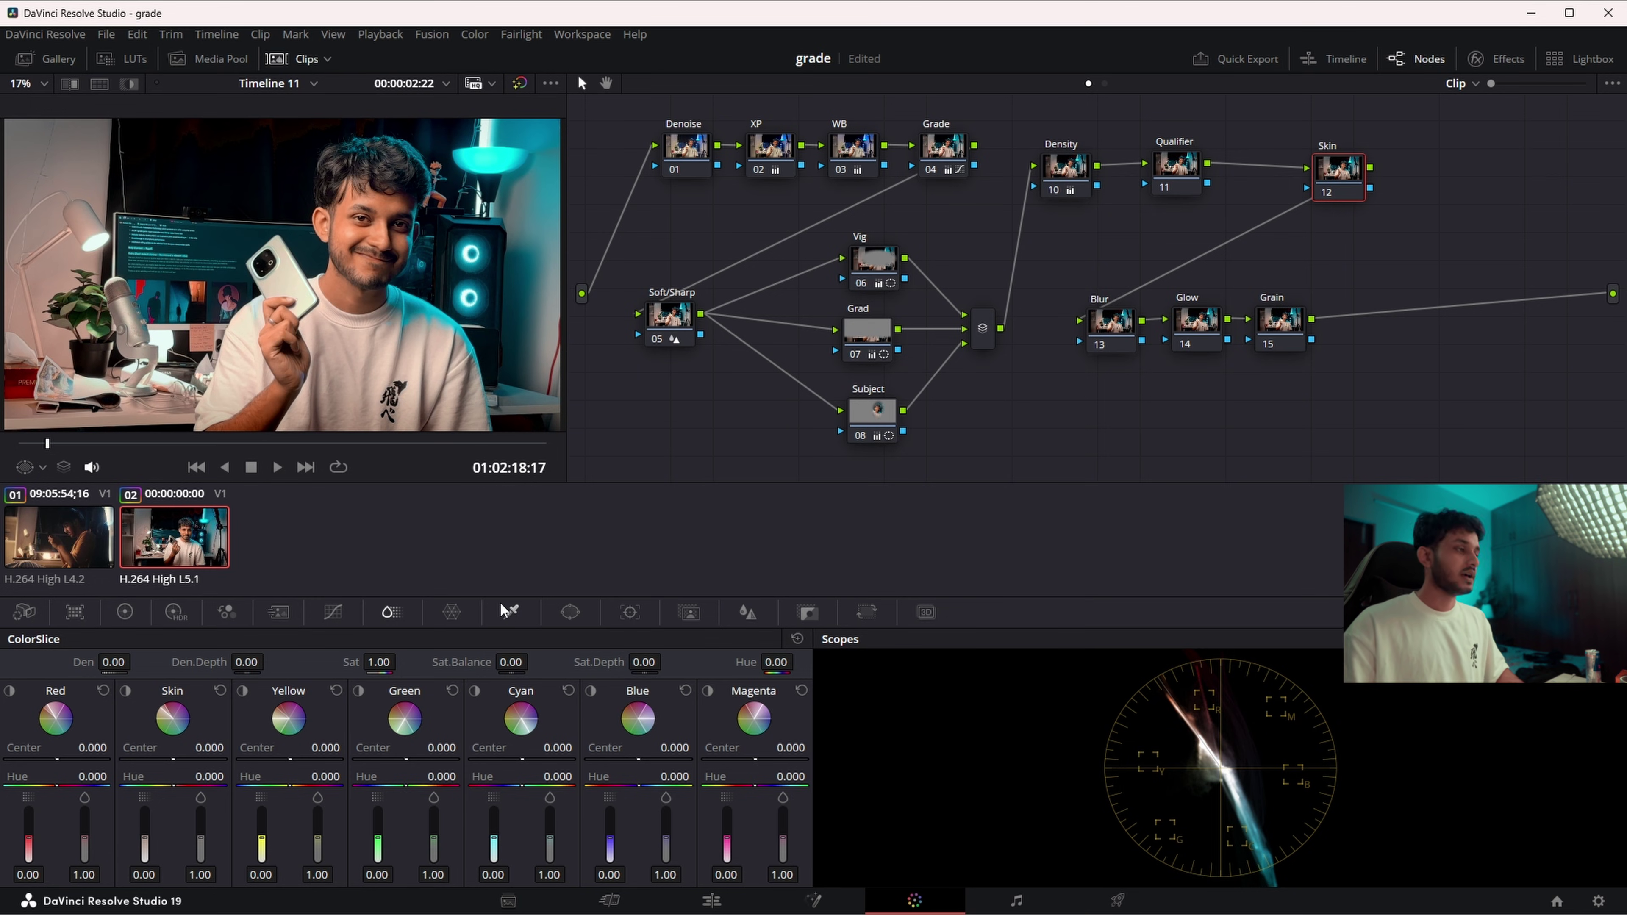
left_click_drag(1321, 179, 1179, 163)
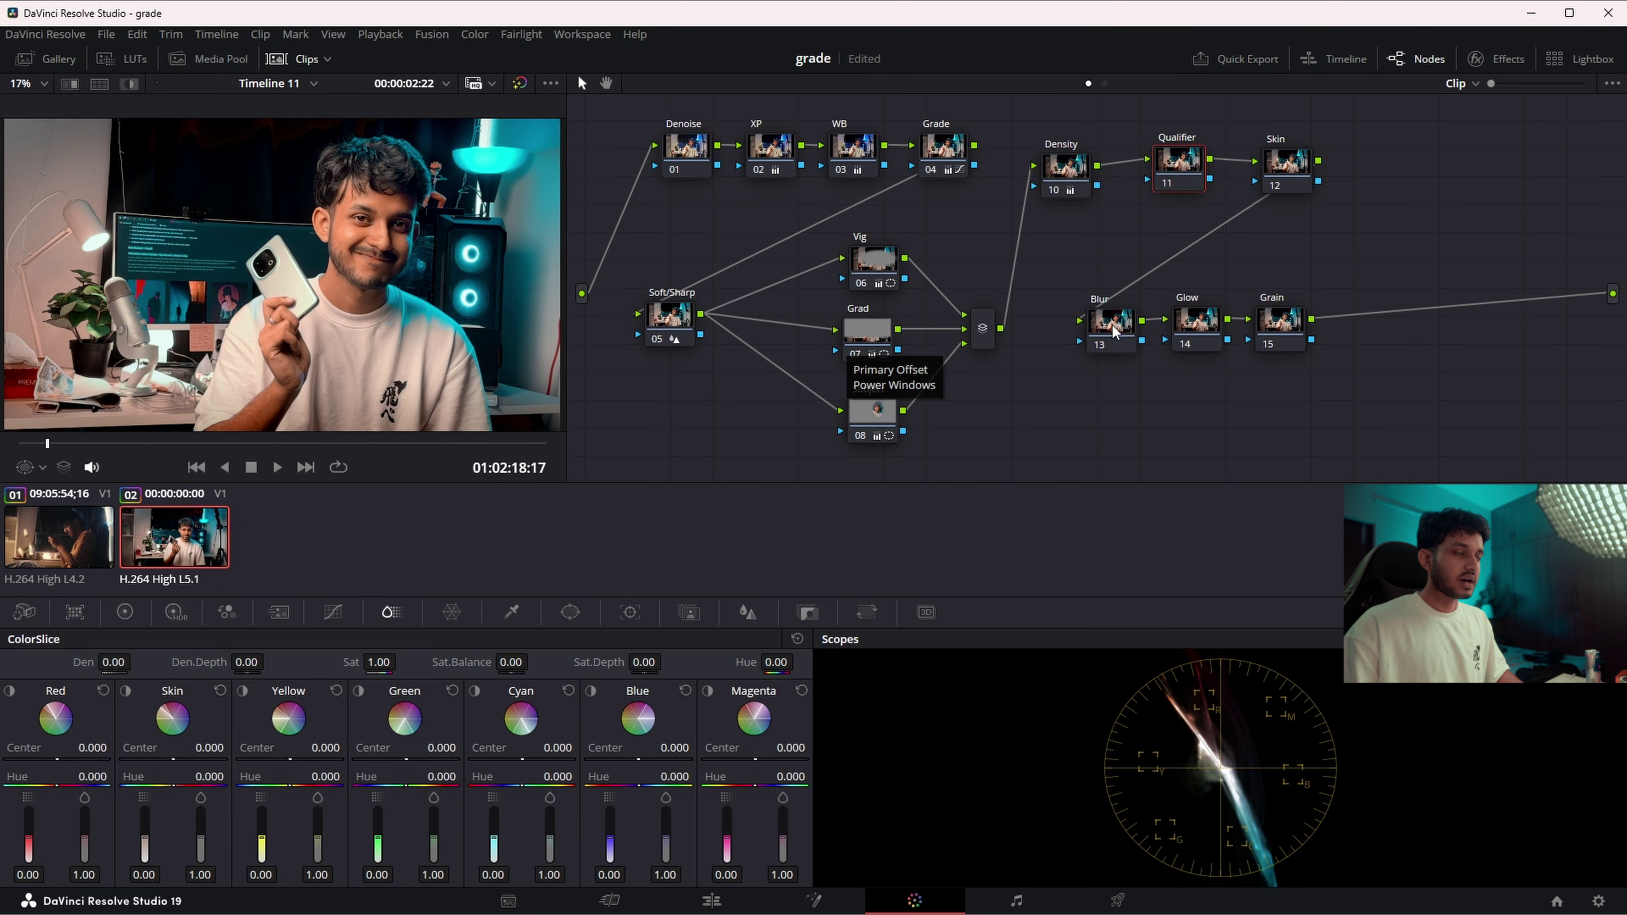
- Line up the Blur and Glow nodes and apply Radial Blur at Smooth Strength 0.229
left_click_drag(1115, 330, 1094, 307)
left_click_drag(1196, 320, 1194, 304)
left_click(1522, 66)
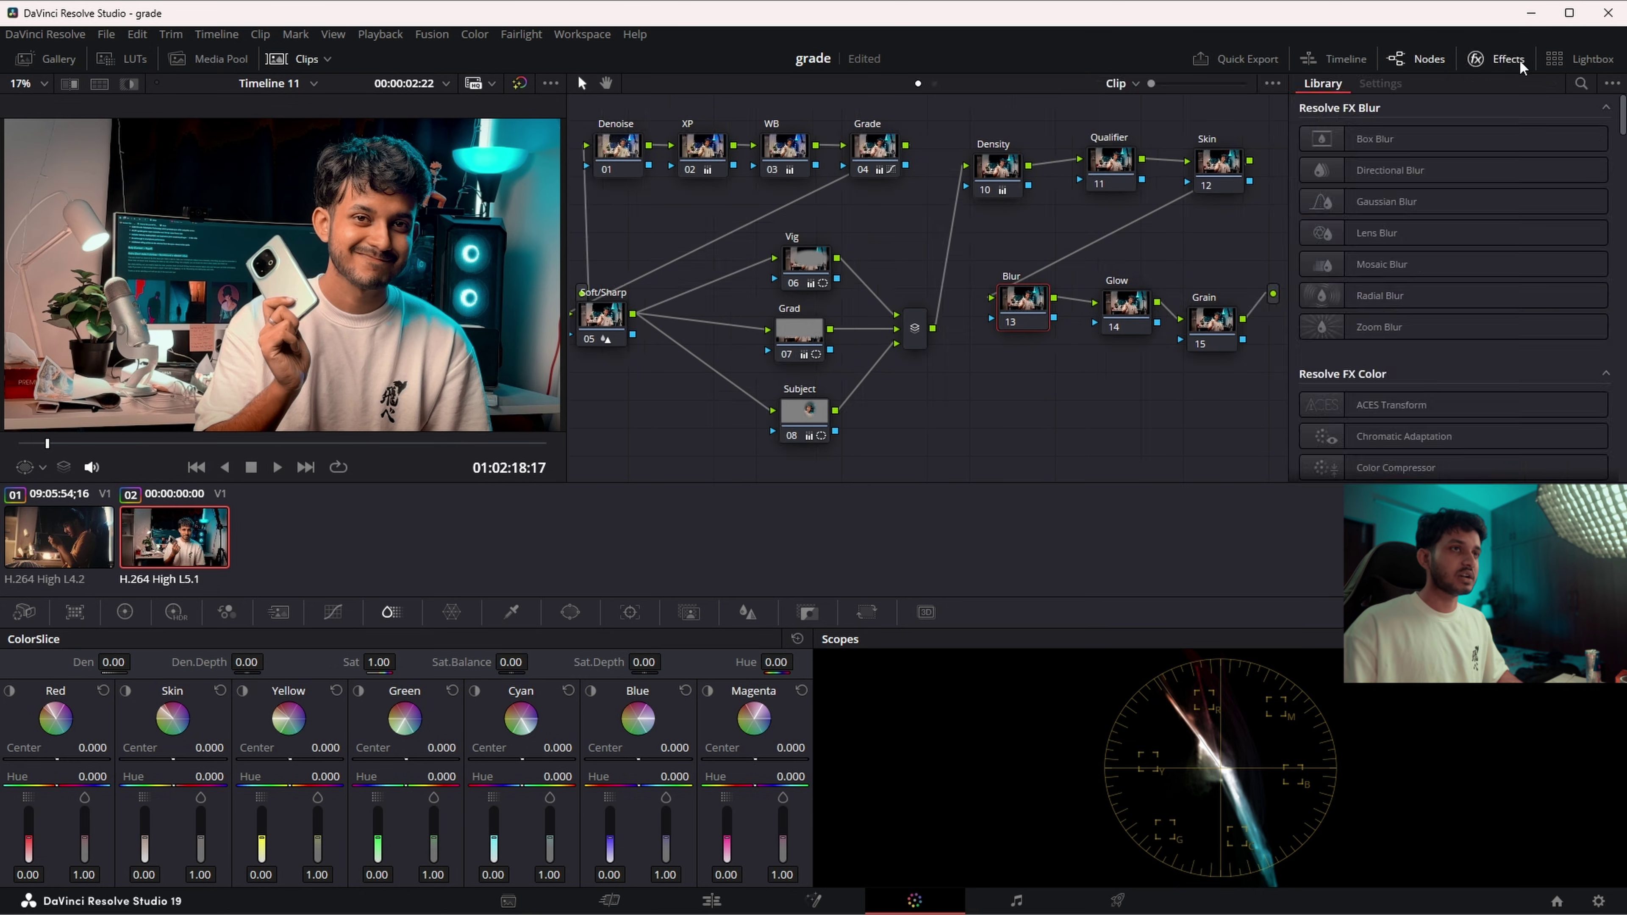
left_click_drag(1386, 295, 1031, 304)
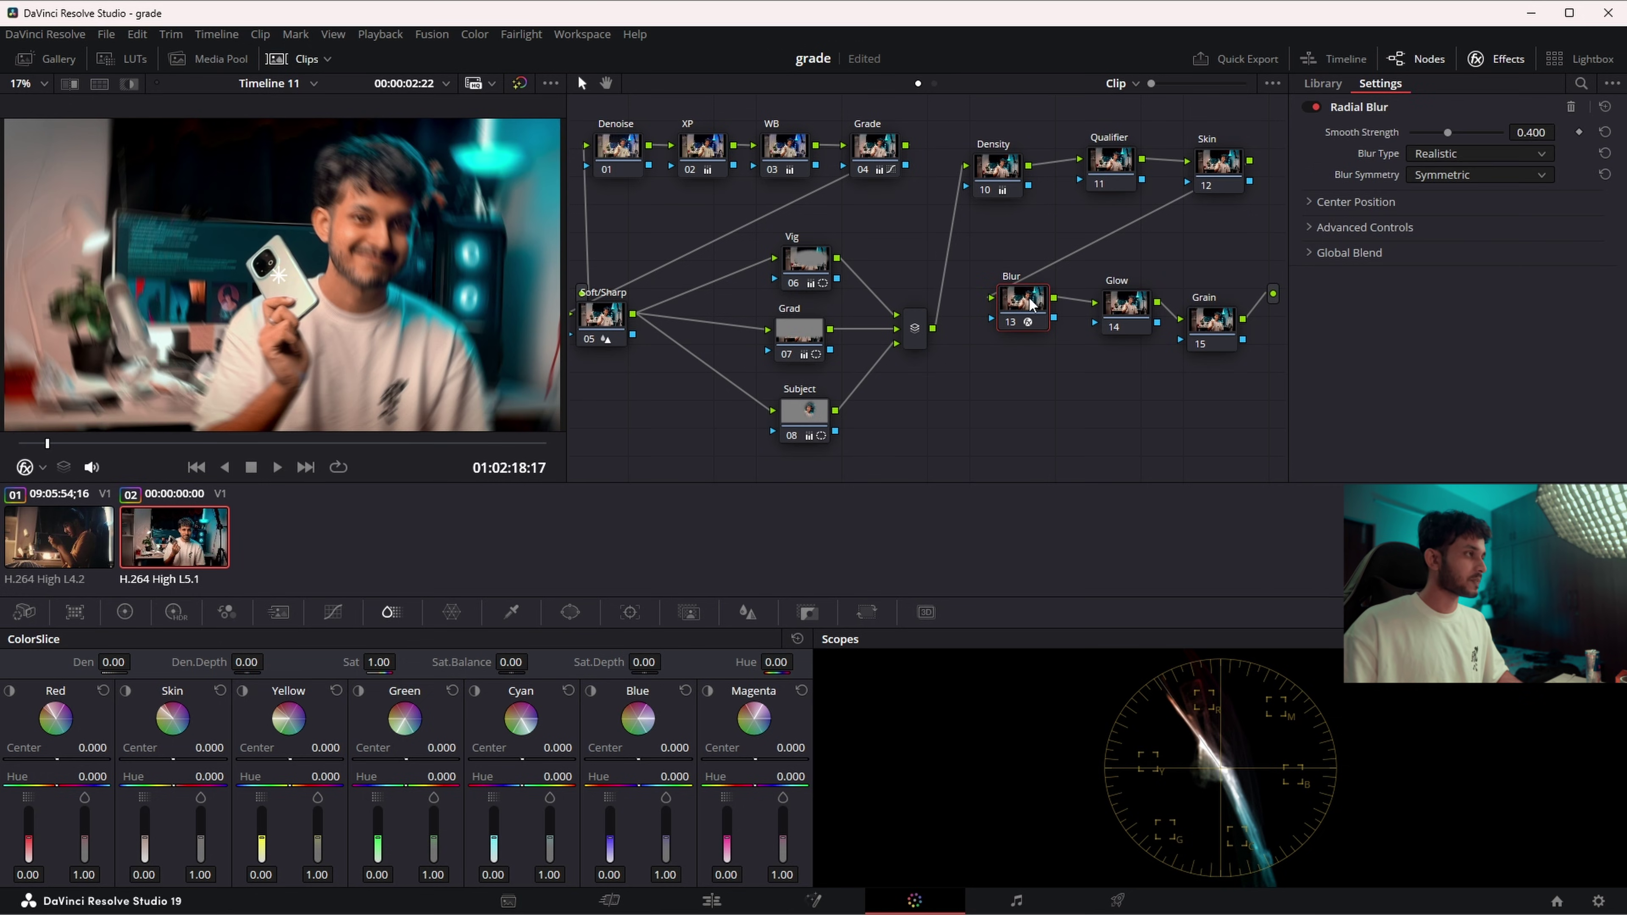
left_click_drag(1447, 133, 1441, 134)
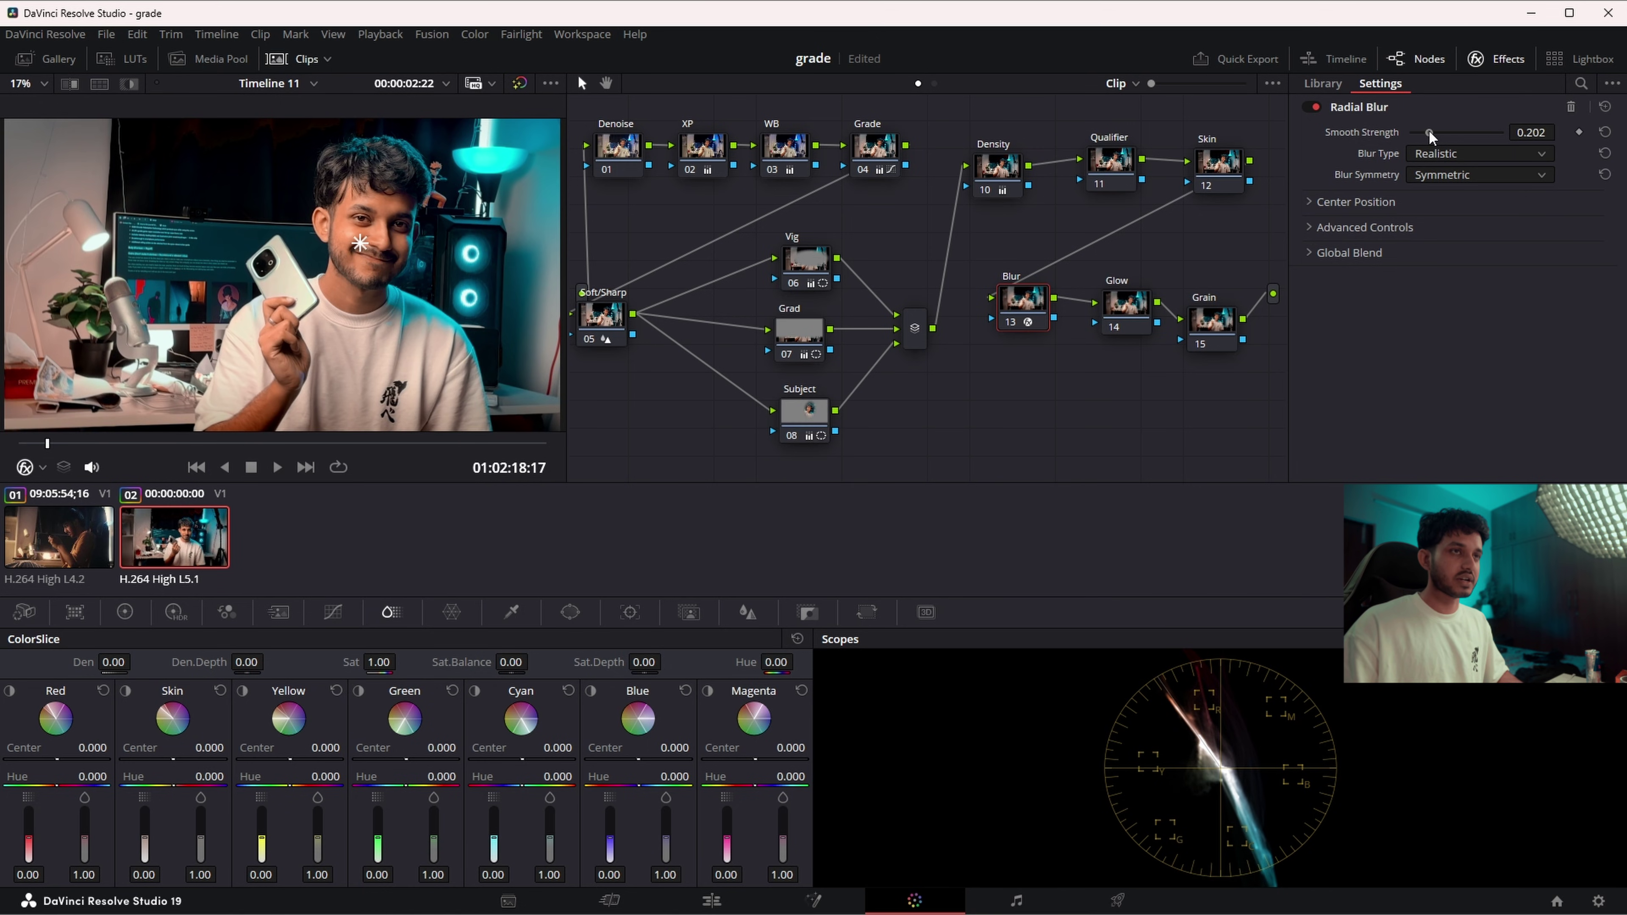
left_click_drag(1443, 131, 1430, 132)
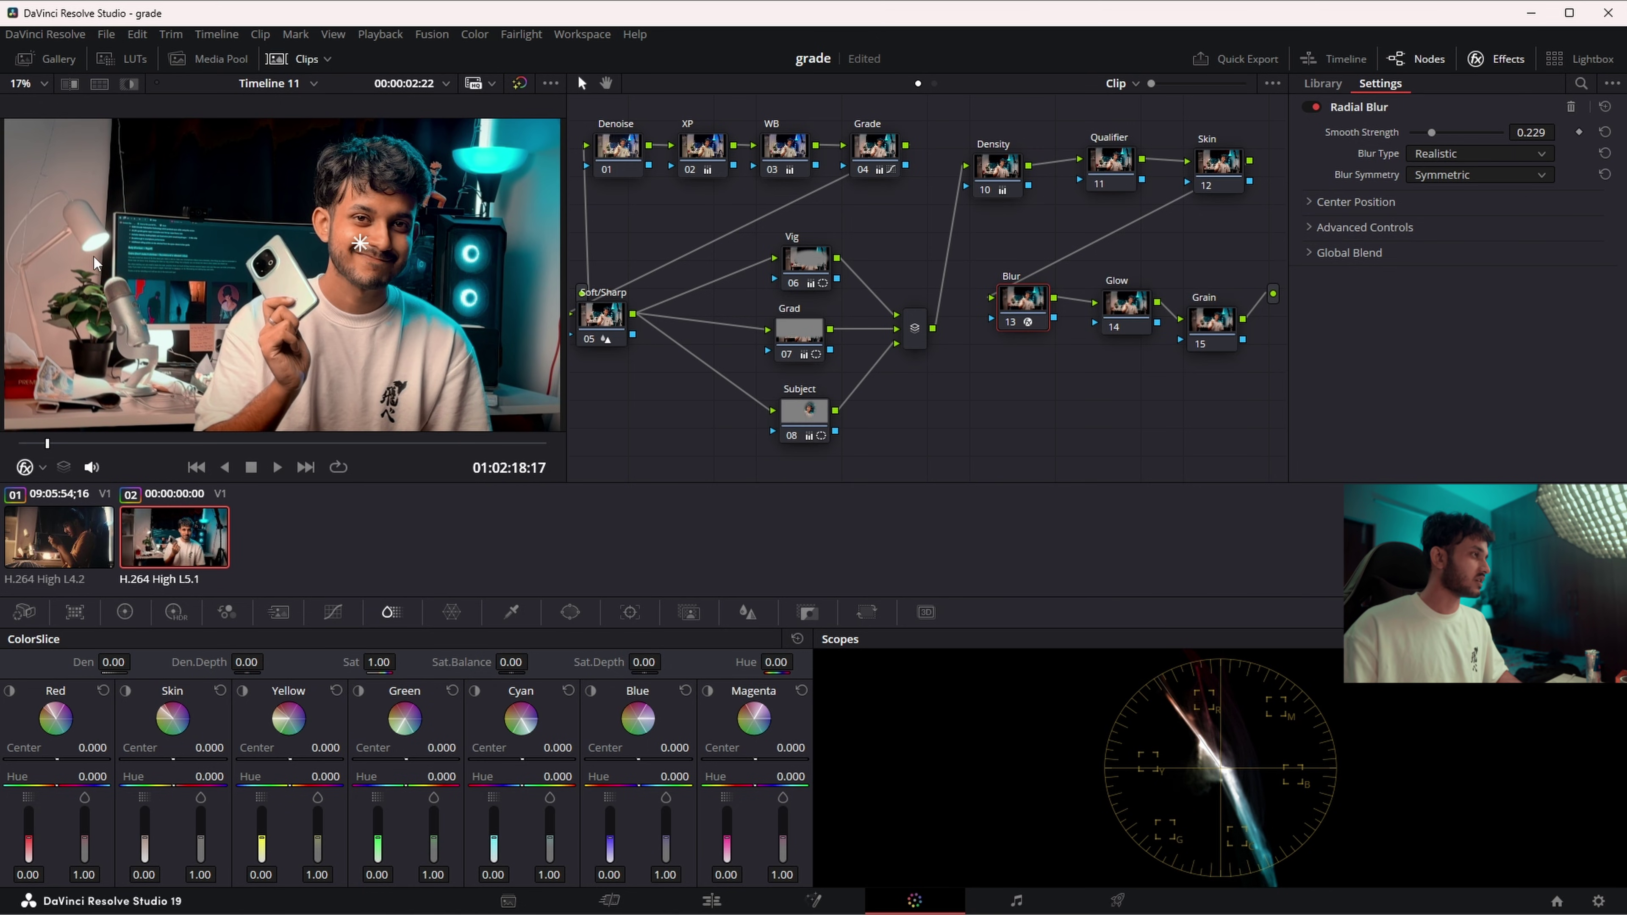
- Zoom in on the microphone and plant, comparing the Blur node off and on
scroll(94, 257, "up", 4)
left_click_drag(106, 269, 395, 236)
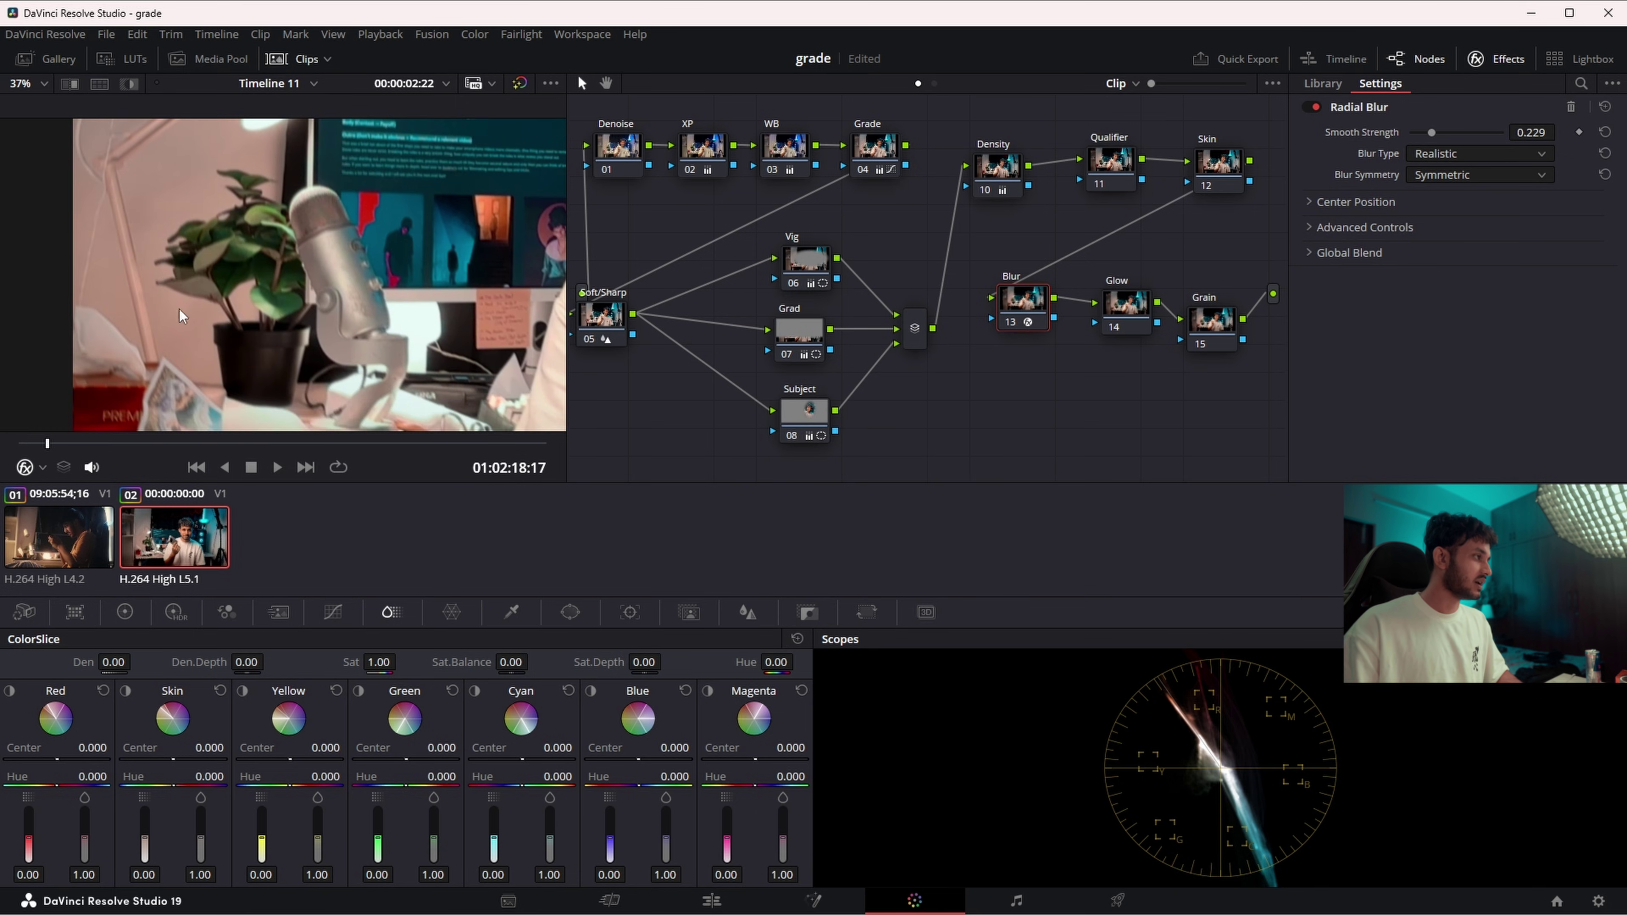
scroll(247, 356, "up", 1)
key("ctrl+d")
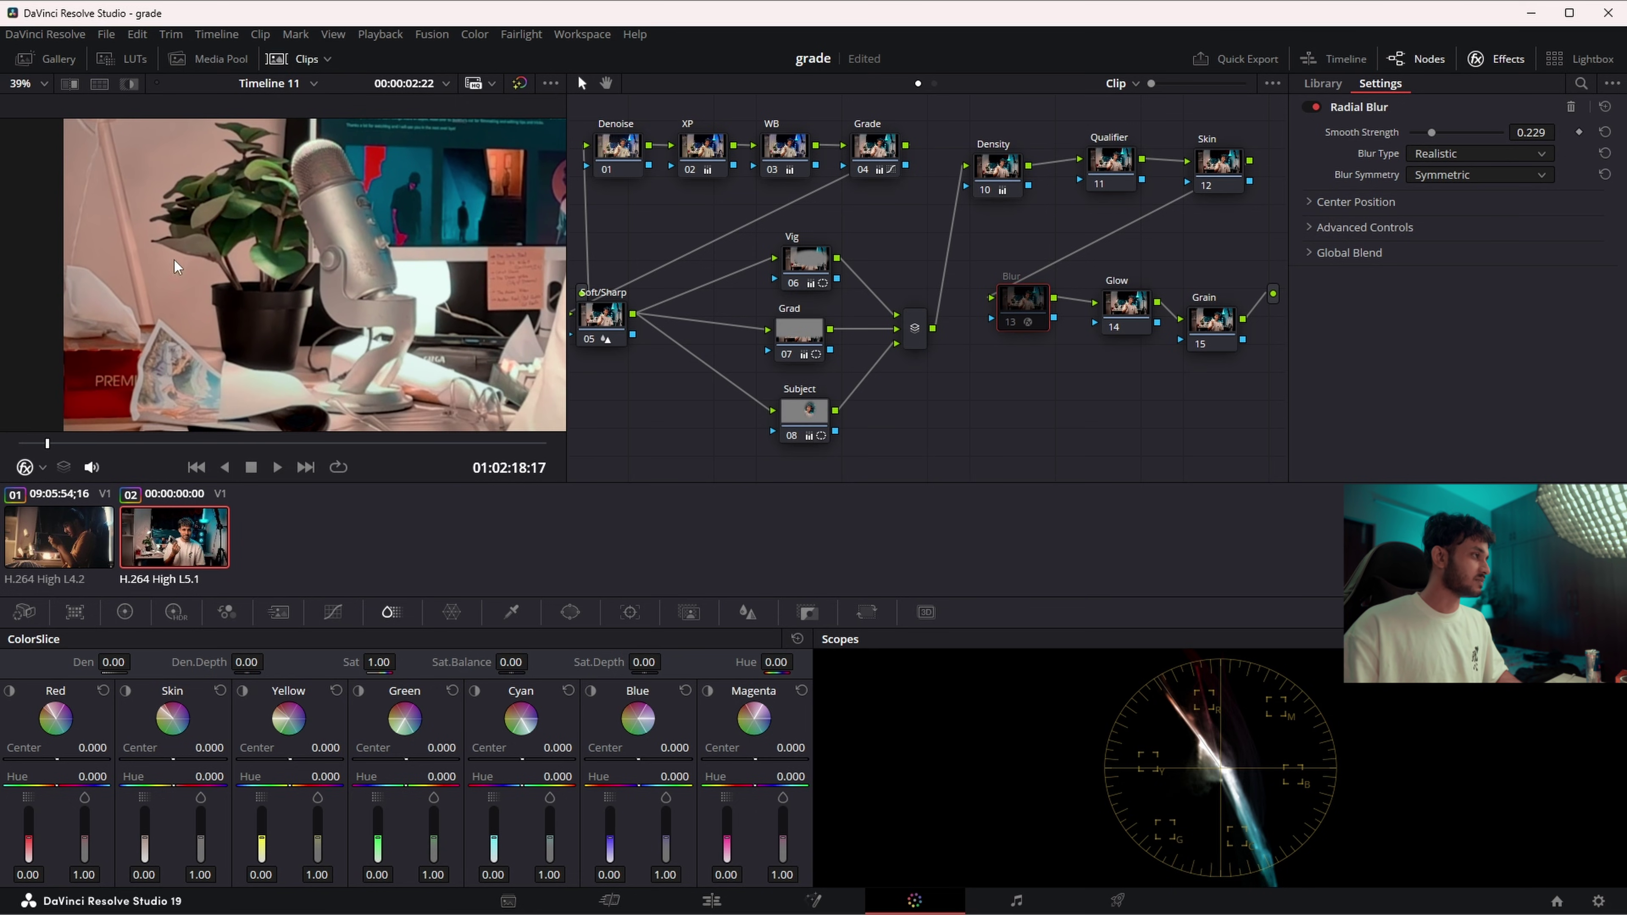
key("ctrl+d")
scroll(382, 268, "down", 5)
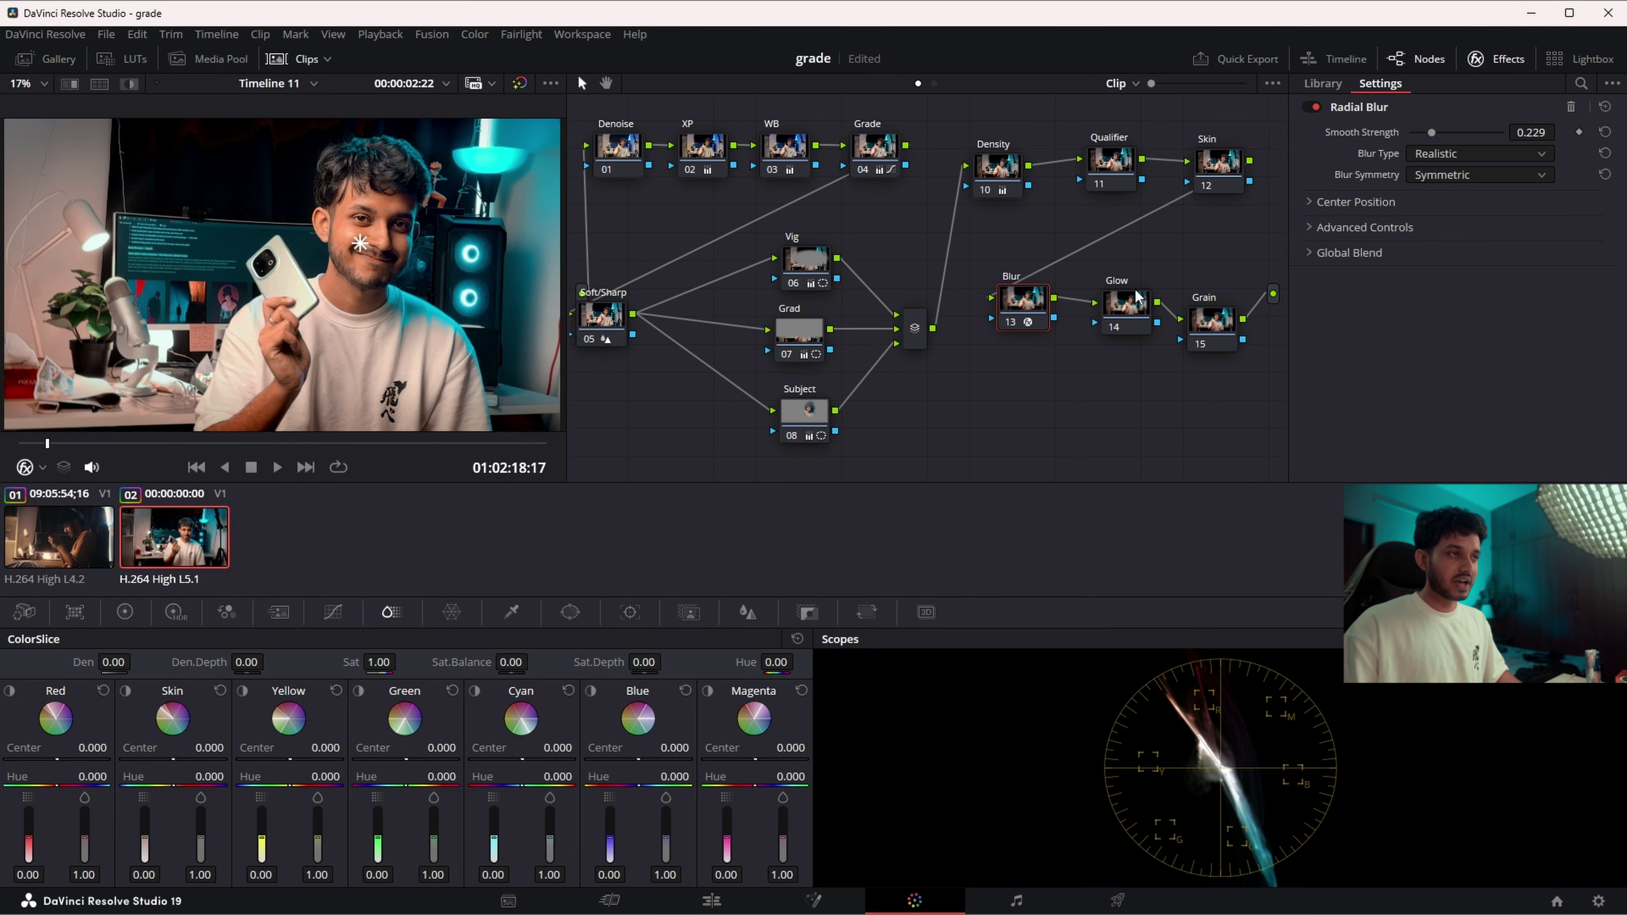
left_click_drag(1135, 296, 1123, 306)
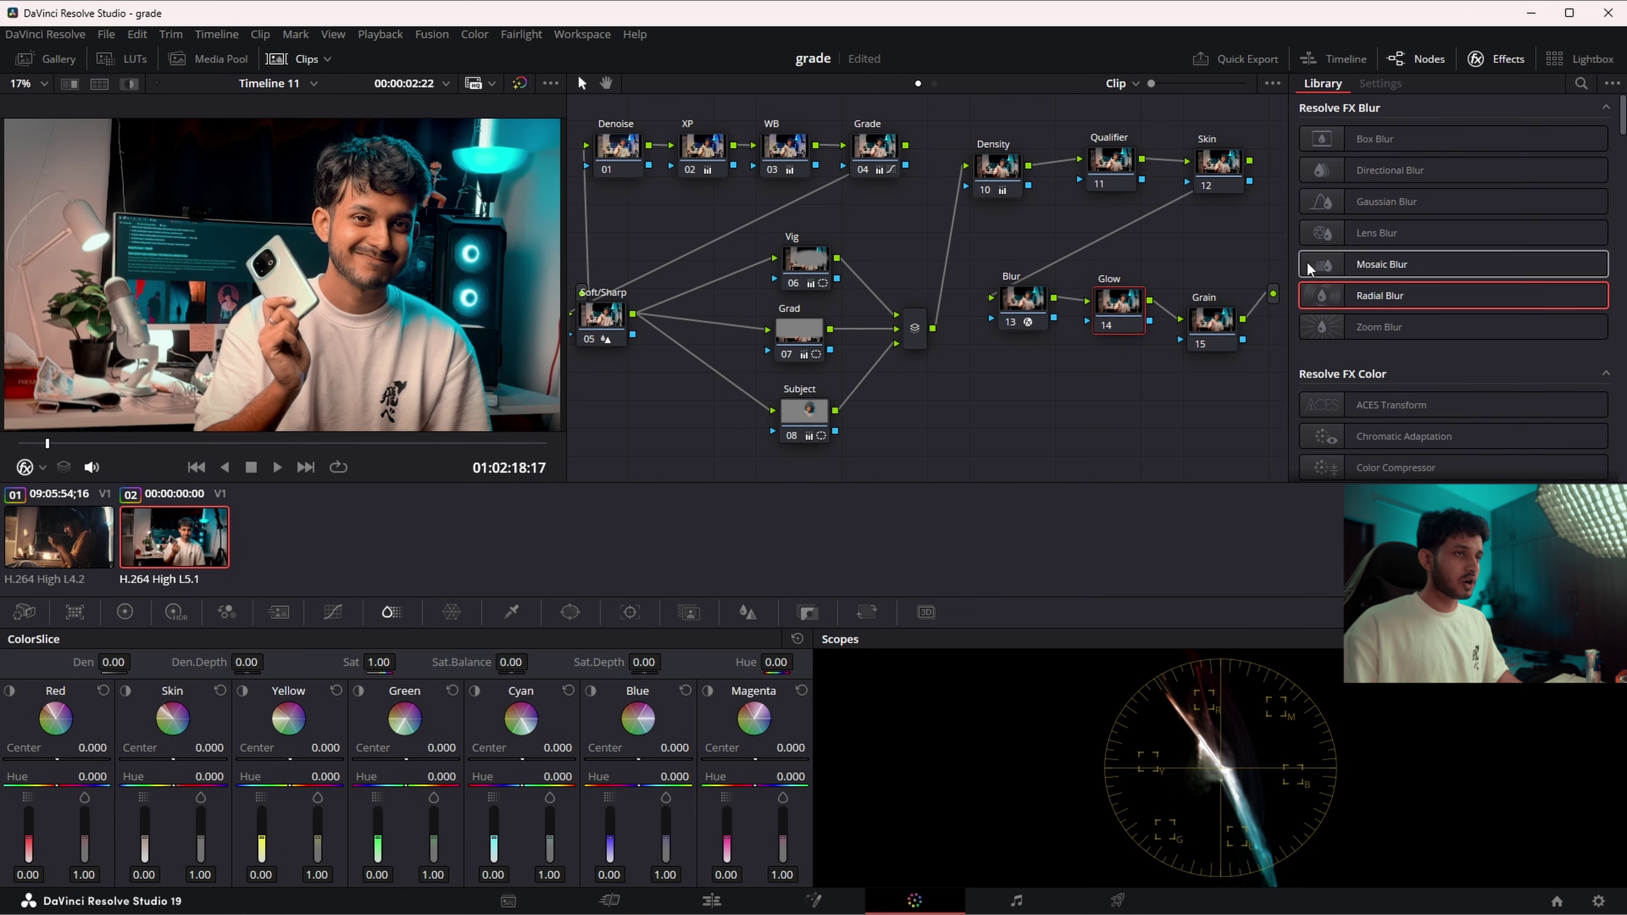
- Find 'glow' in the Effects Library, apply it to node 14, and raise Shine Threshold to 0.936
left_click(1579, 84)
type("glow")
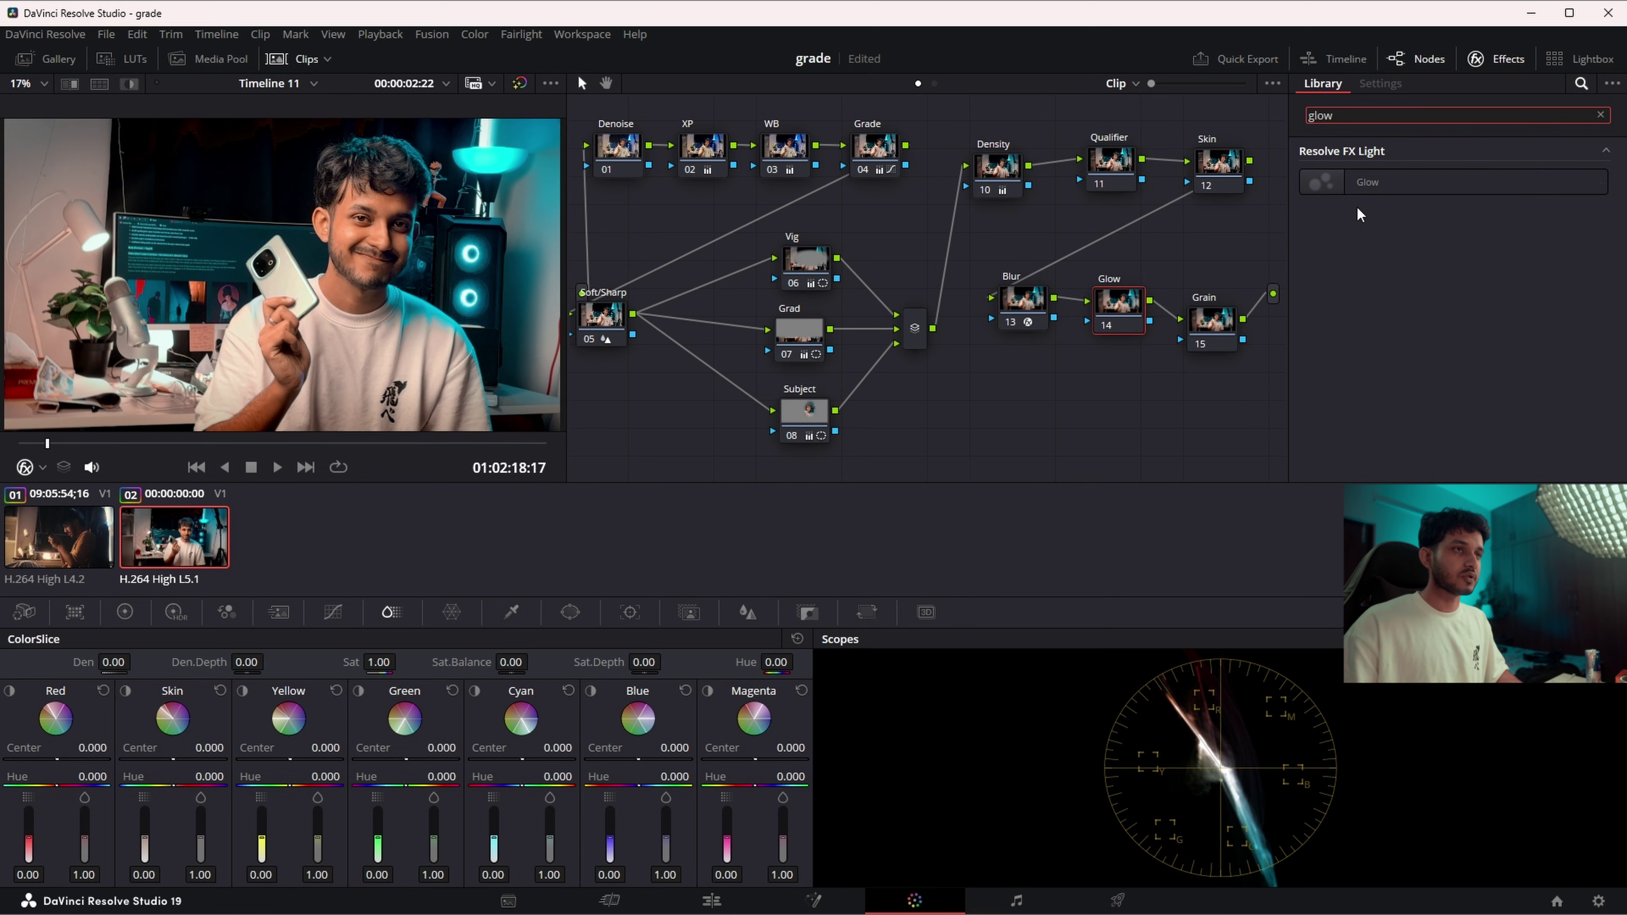
left_click_drag(1367, 182, 1118, 302)
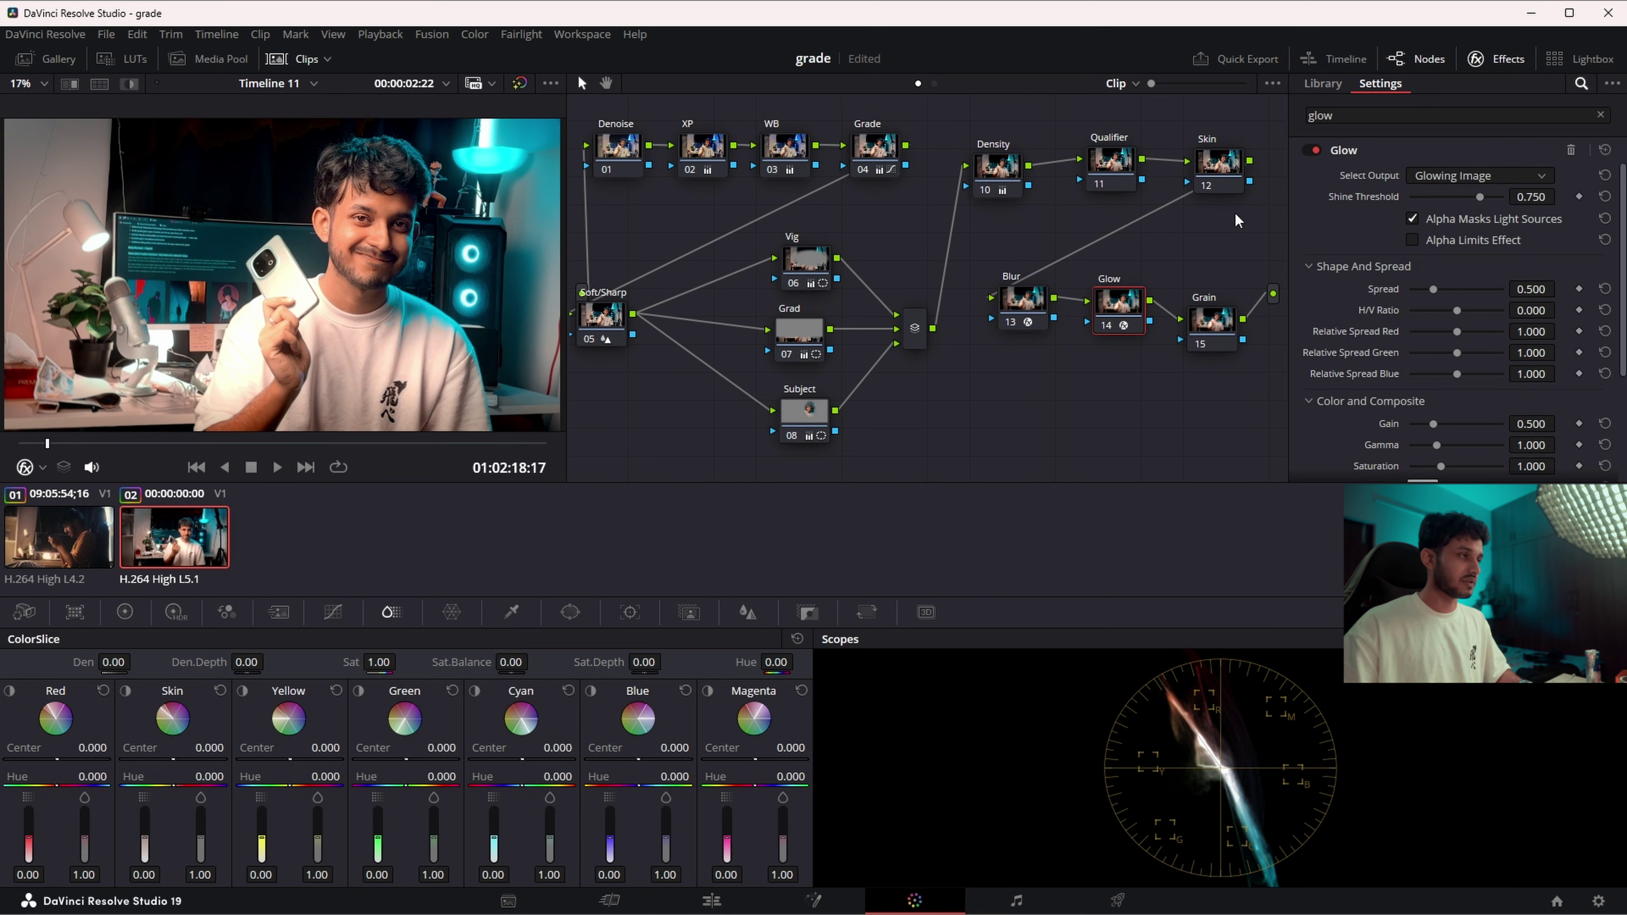
left_click_drag(1481, 196, 1498, 196)
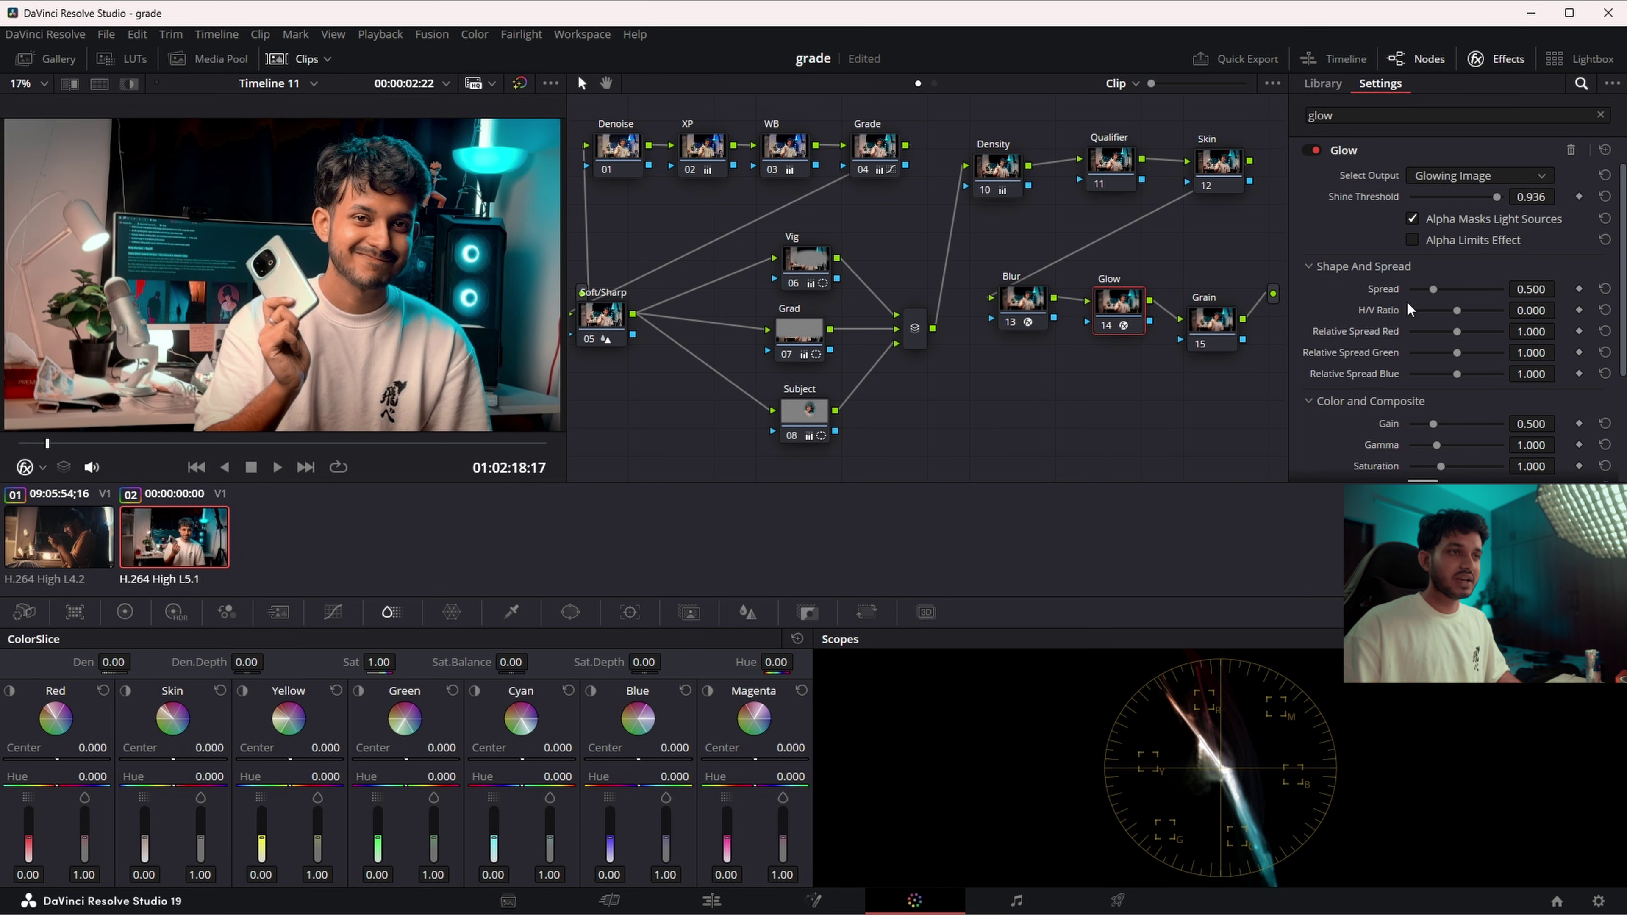
- Select the Grain node and apply Film Grain found by searching 'film'
left_click(1213, 319)
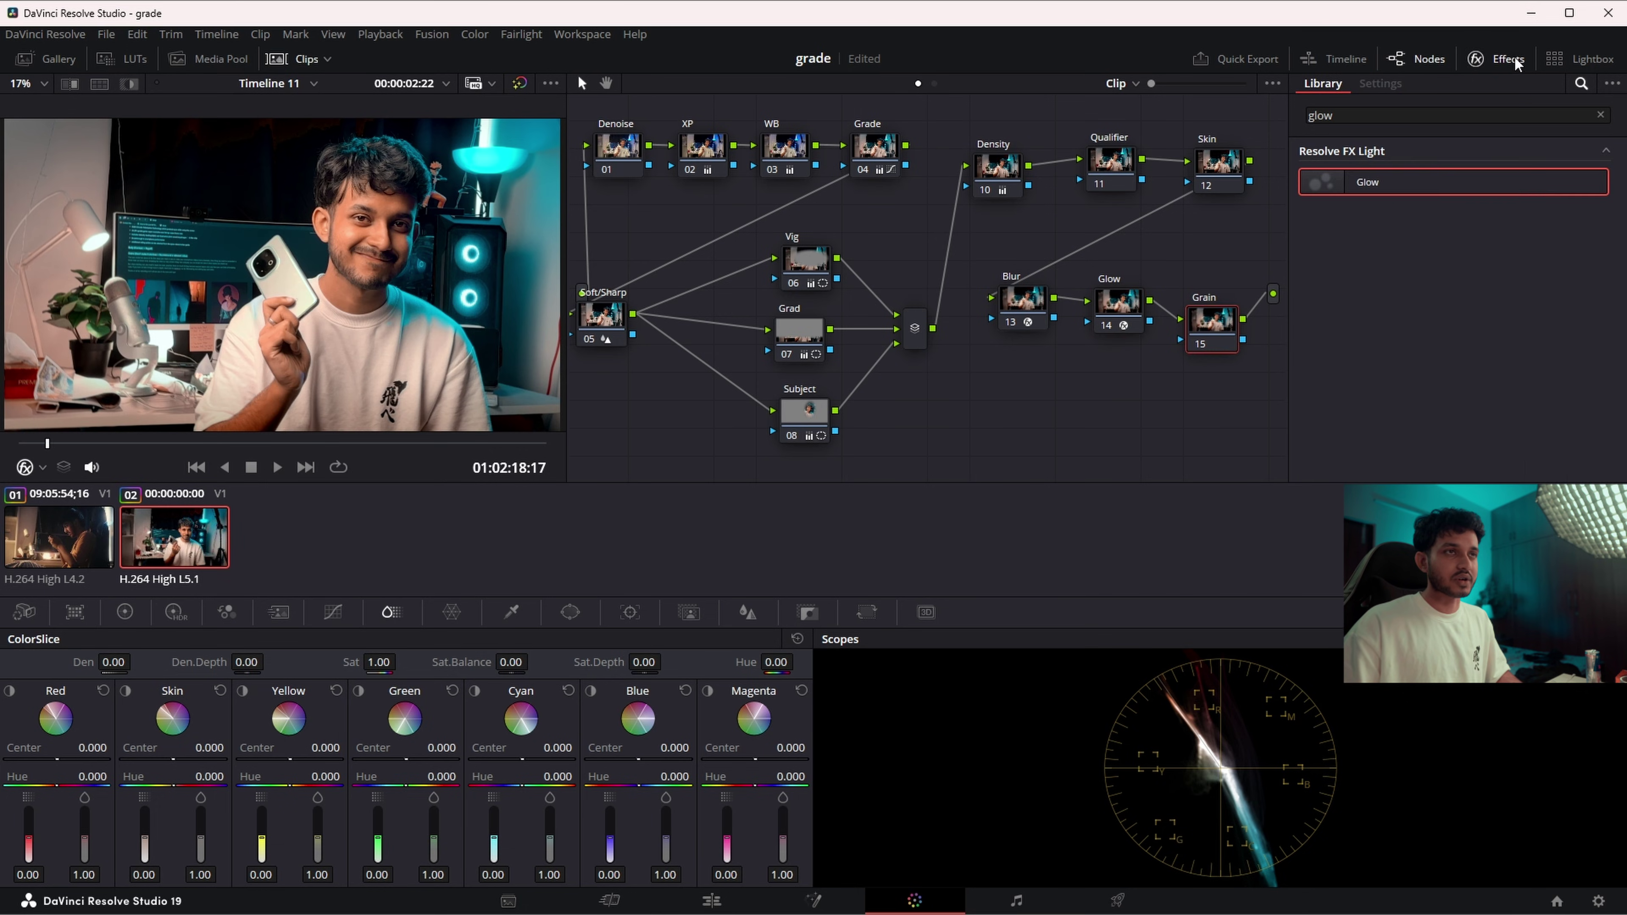
left_click(1480, 59)
left_click(1477, 59)
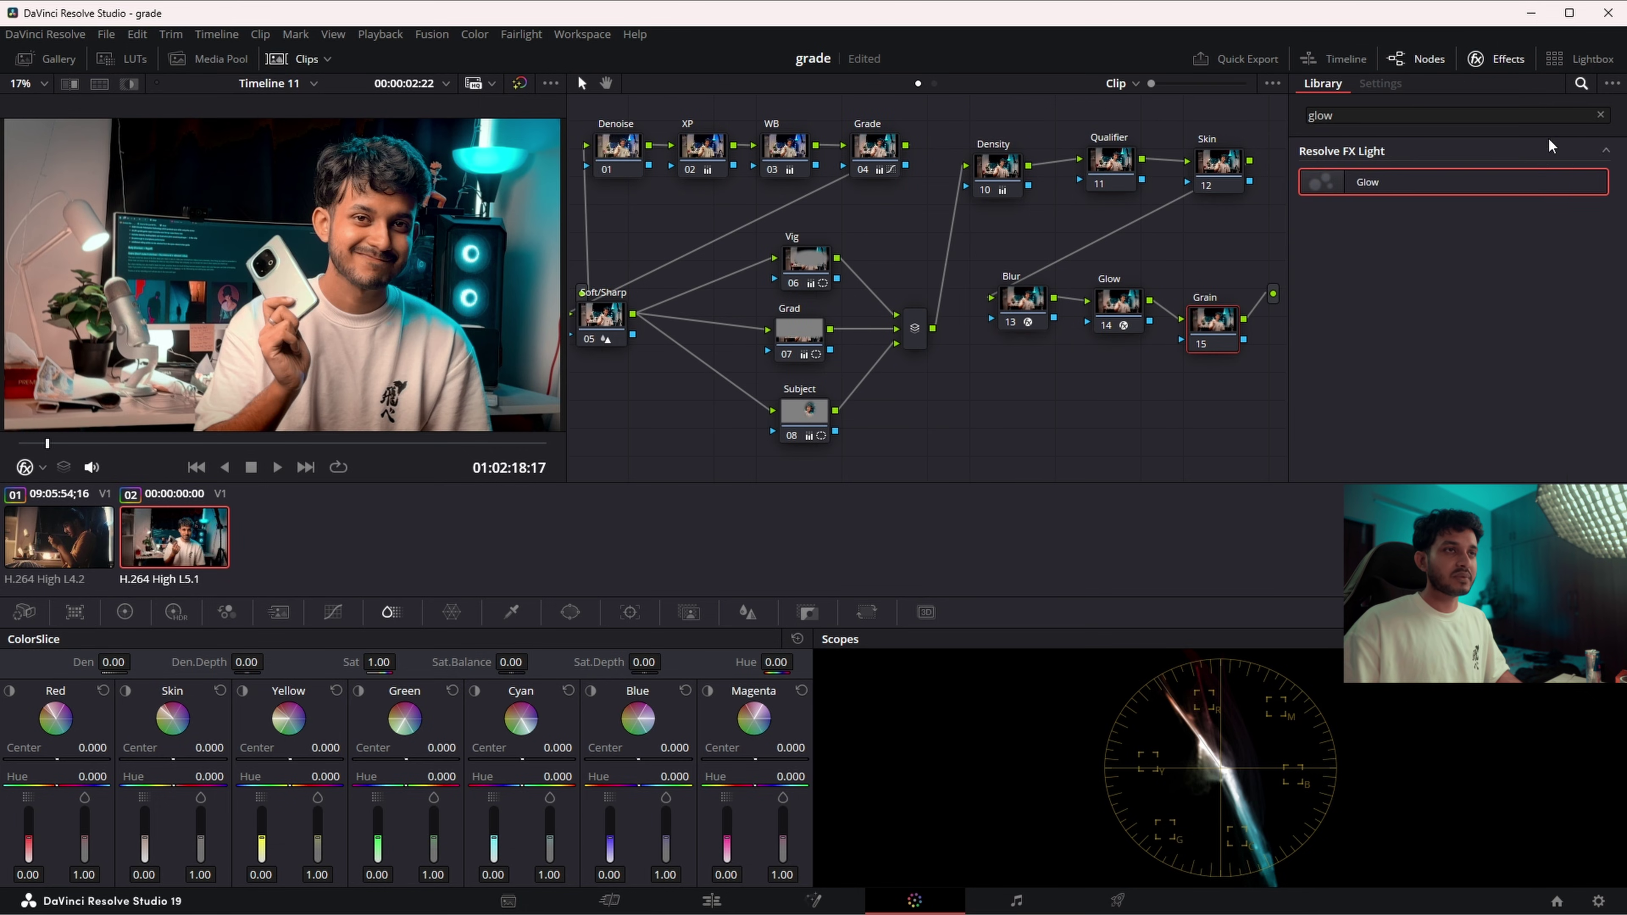
left_click(1601, 115)
type("film")
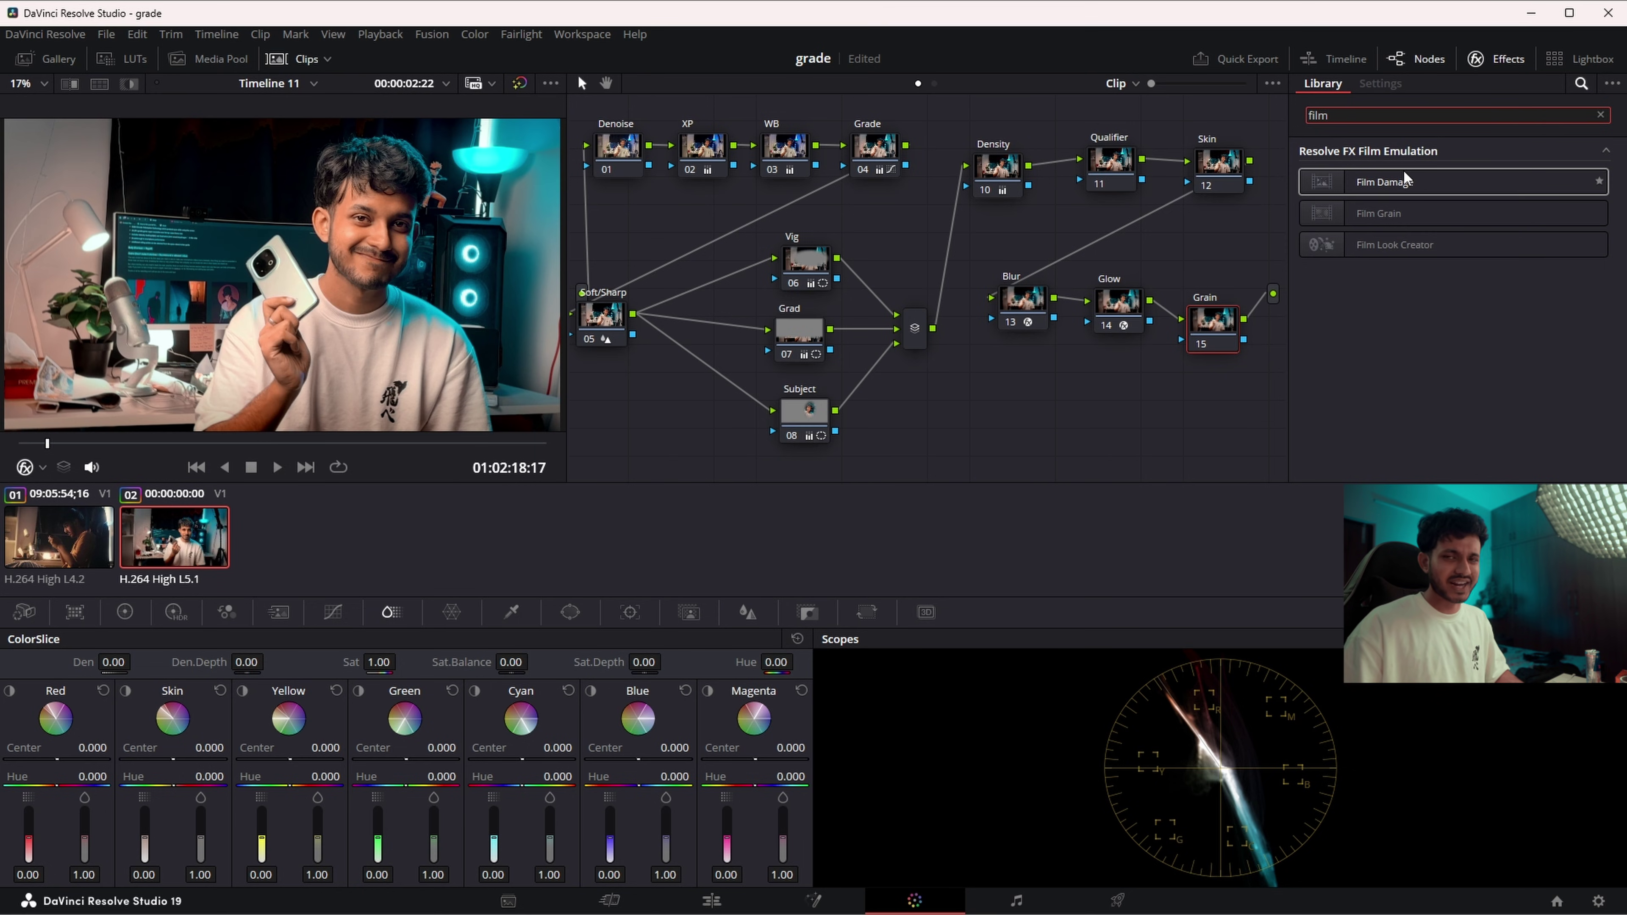
left_click_drag(1404, 215, 1225, 323)
- Choose the 16mm Archival Print grain preset and set Opacity to 0.614
left_click(1444, 175)
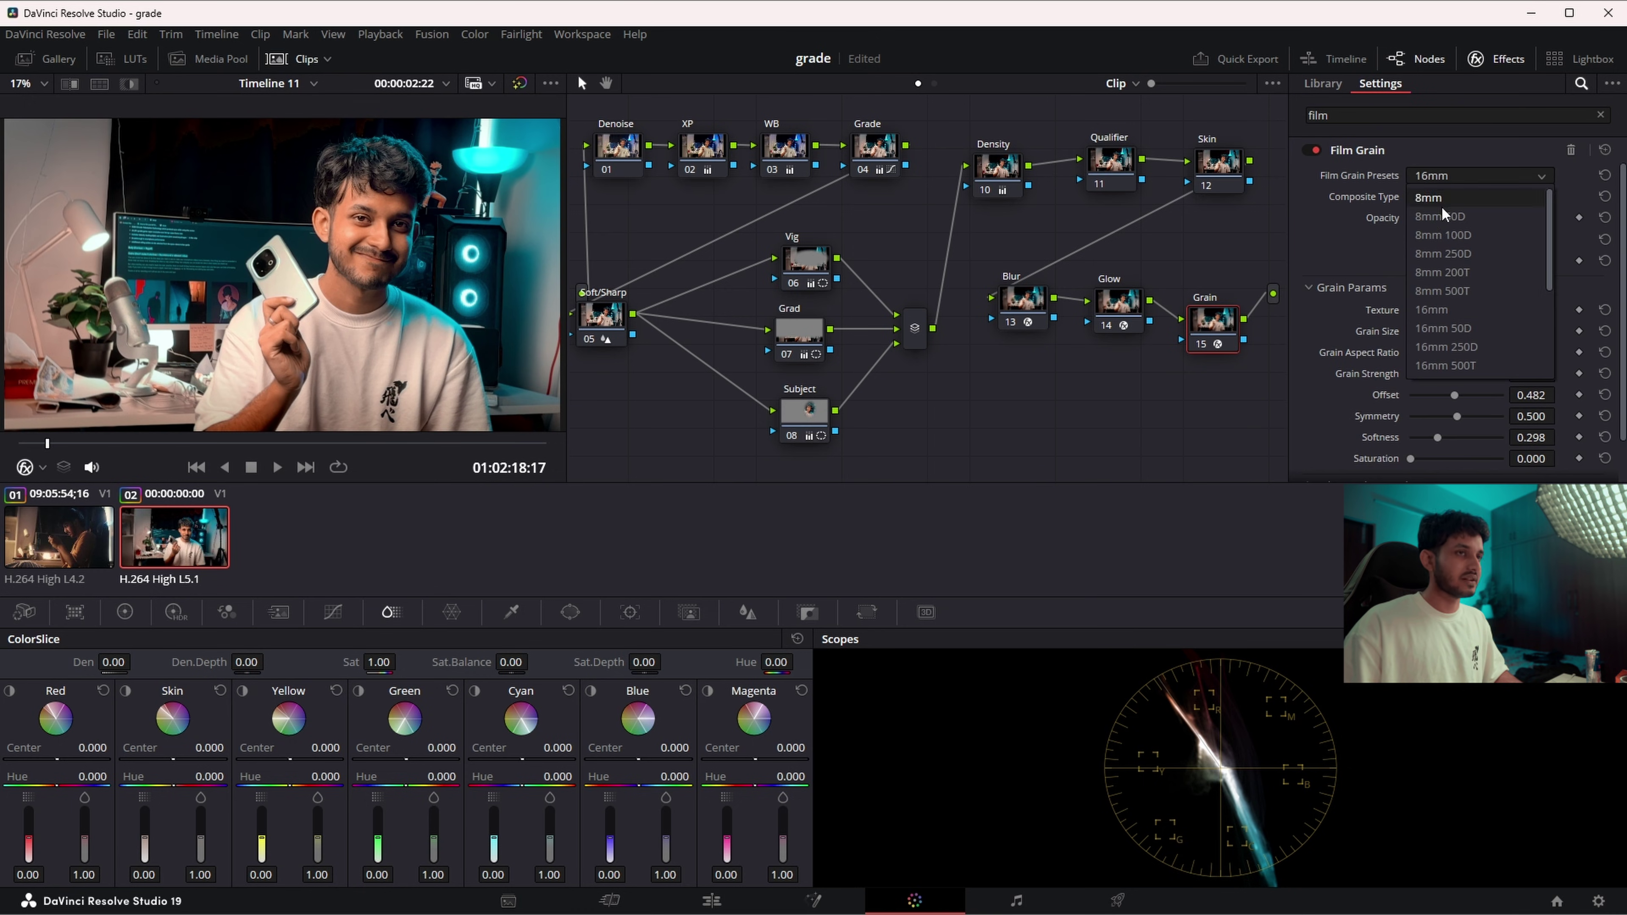
scroll(1446, 286, "down", 3)
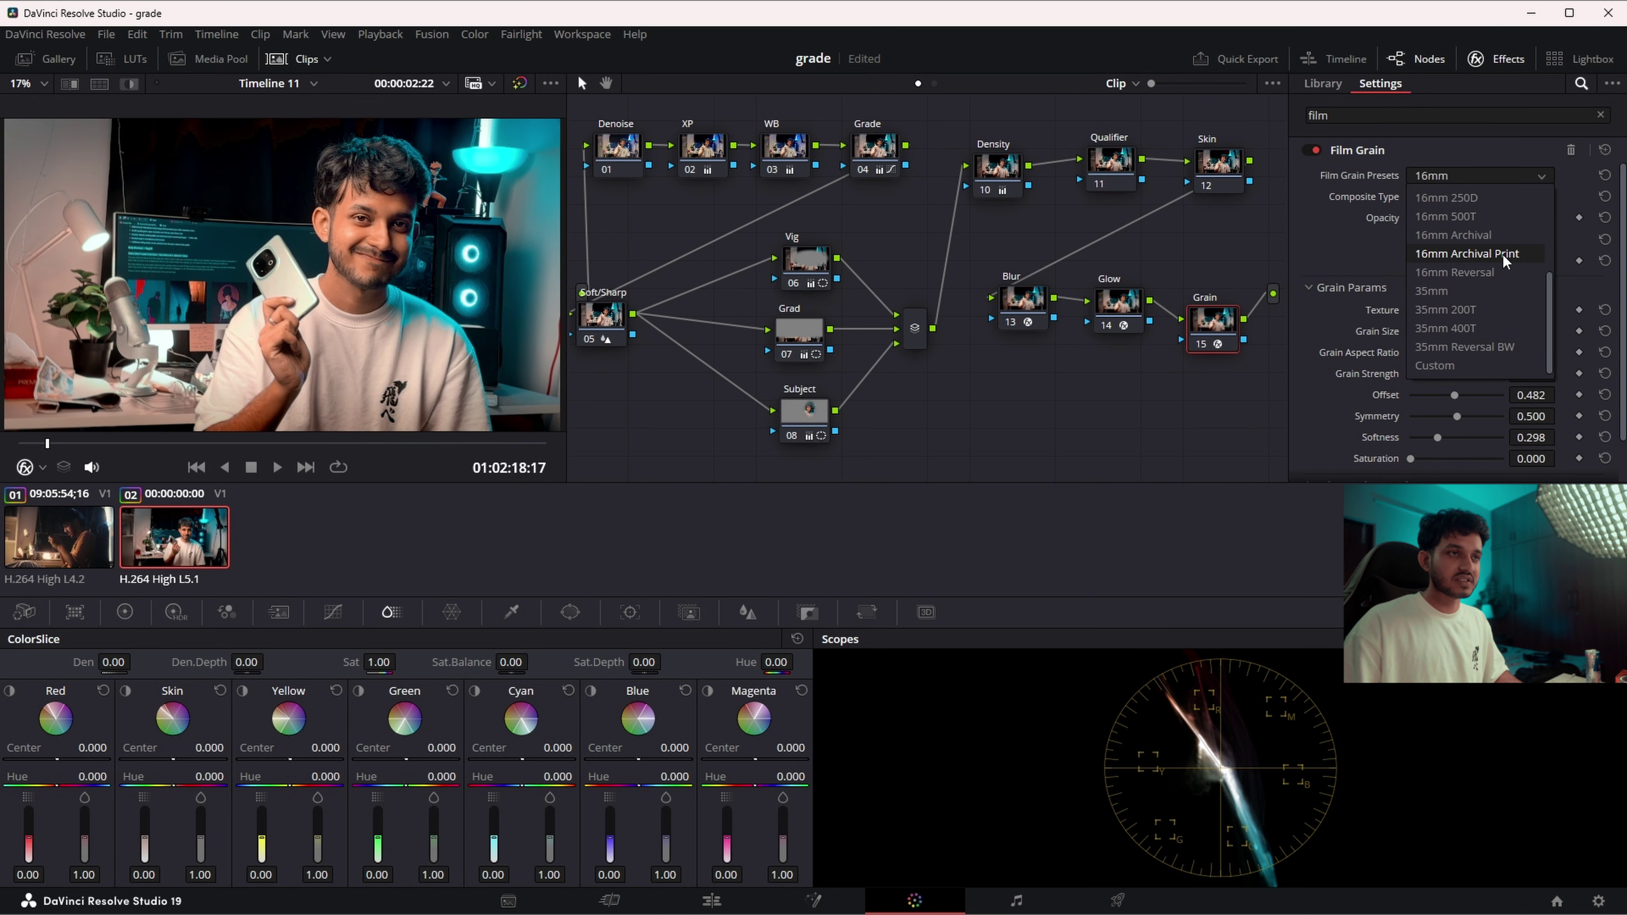
left_click(1458, 256)
scroll(392, 221, "up", 3)
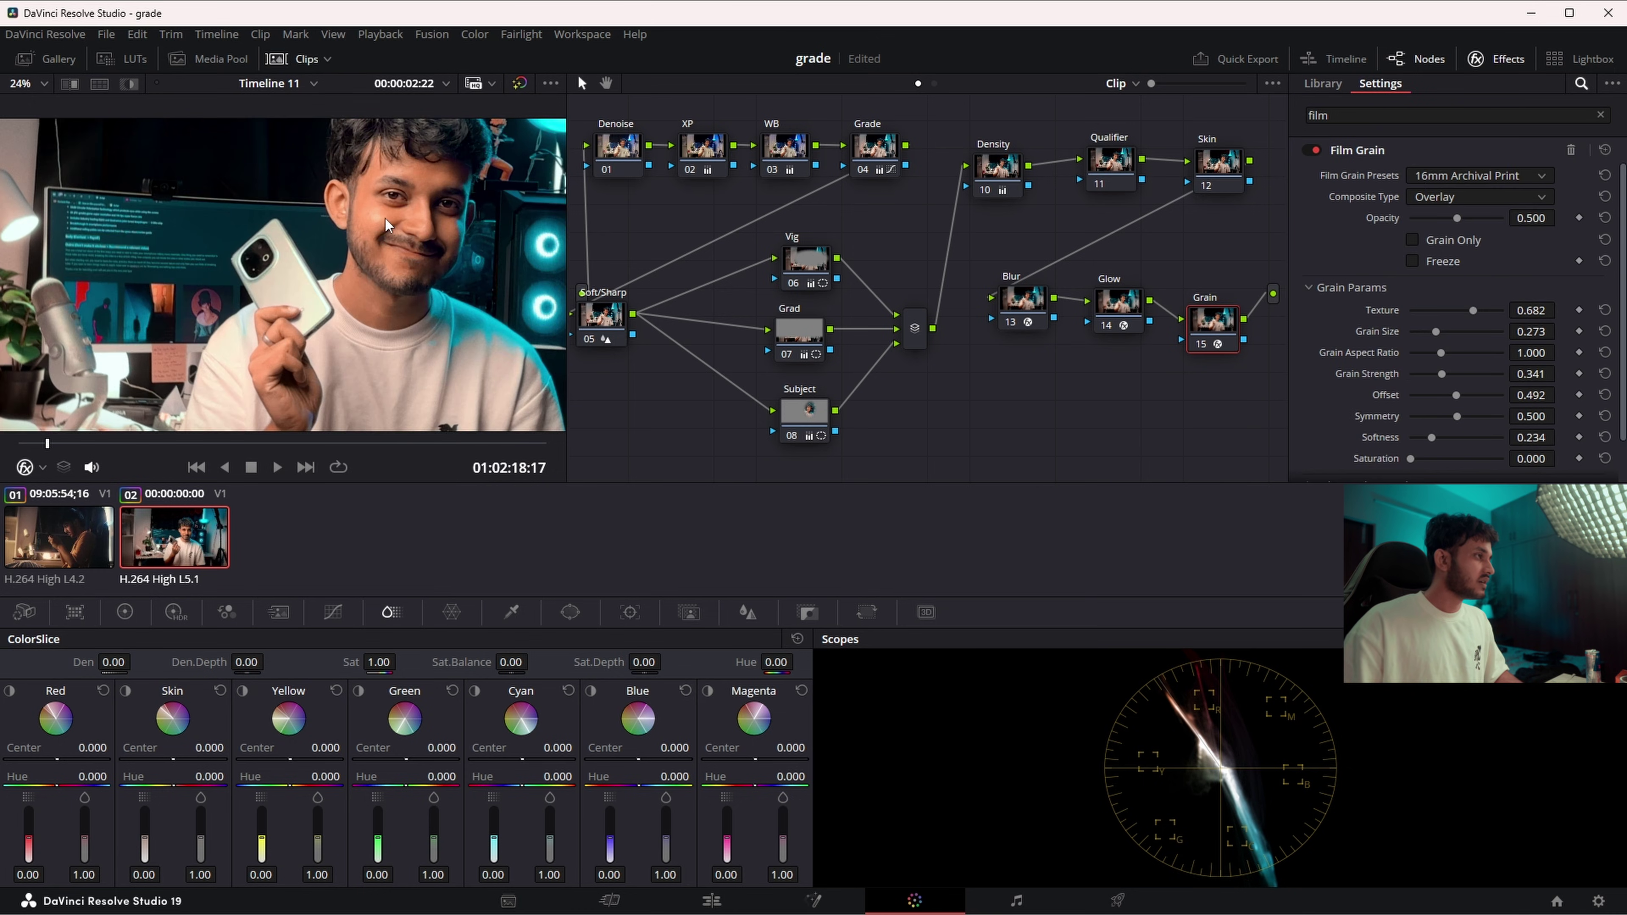
mouse_move(1471, 222)
left_mouse_down()
mouse_move(1491, 221)
mouse_move(1469, 222)
left_mouse_up()
key("shift+z")
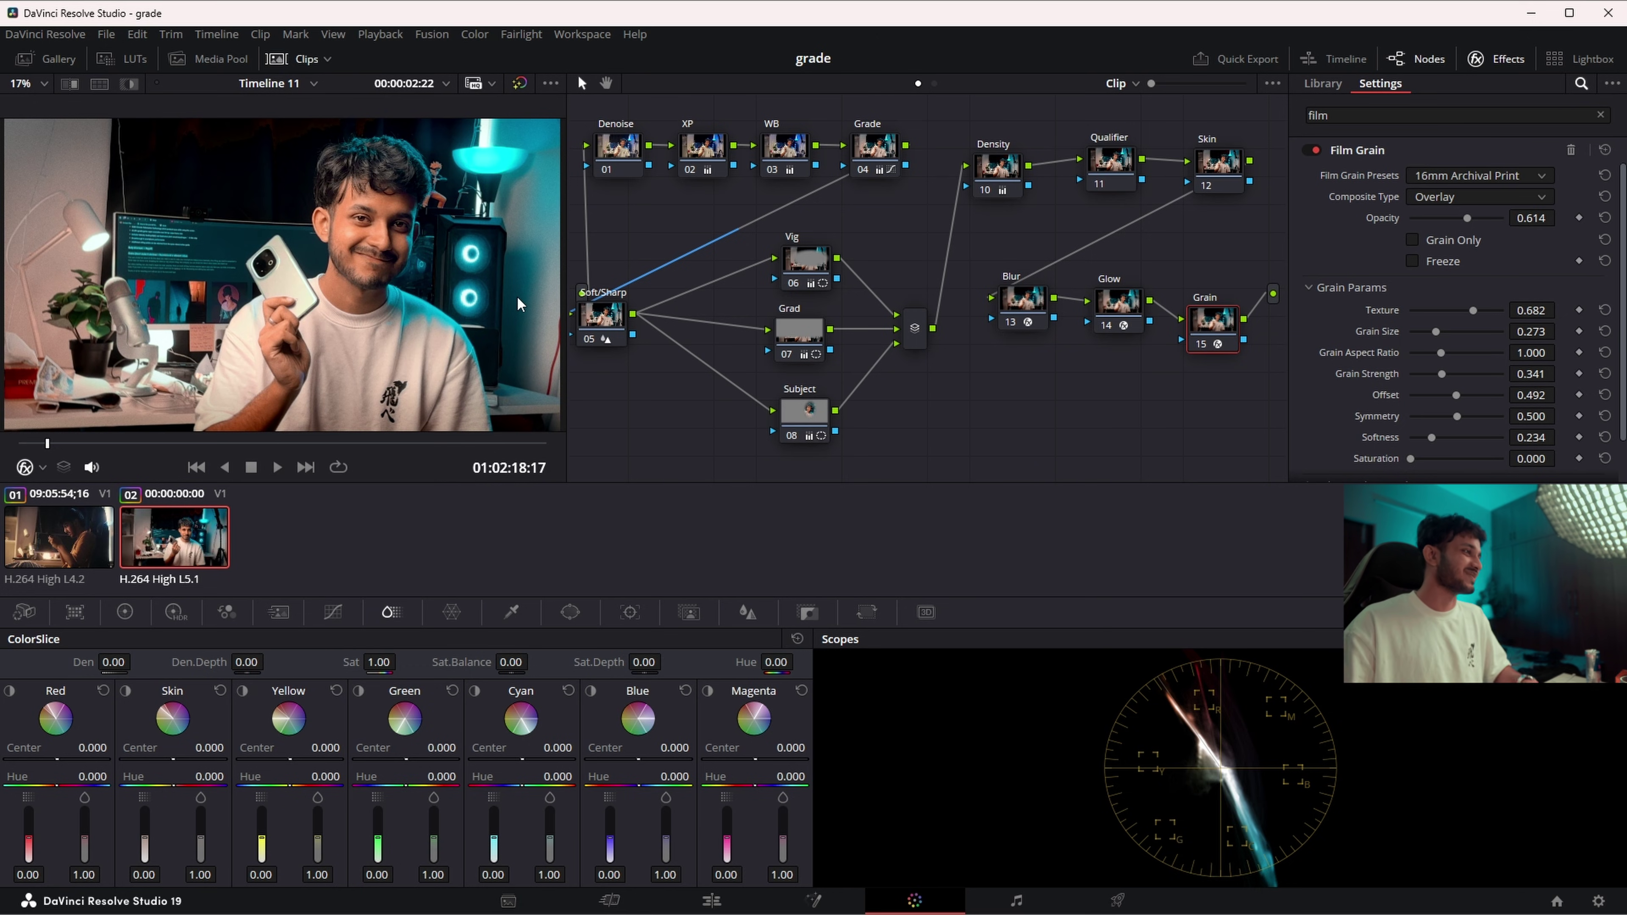
- Compare against the ungraded image, then add serial node 16 after the Grain node
left_click(520, 84)
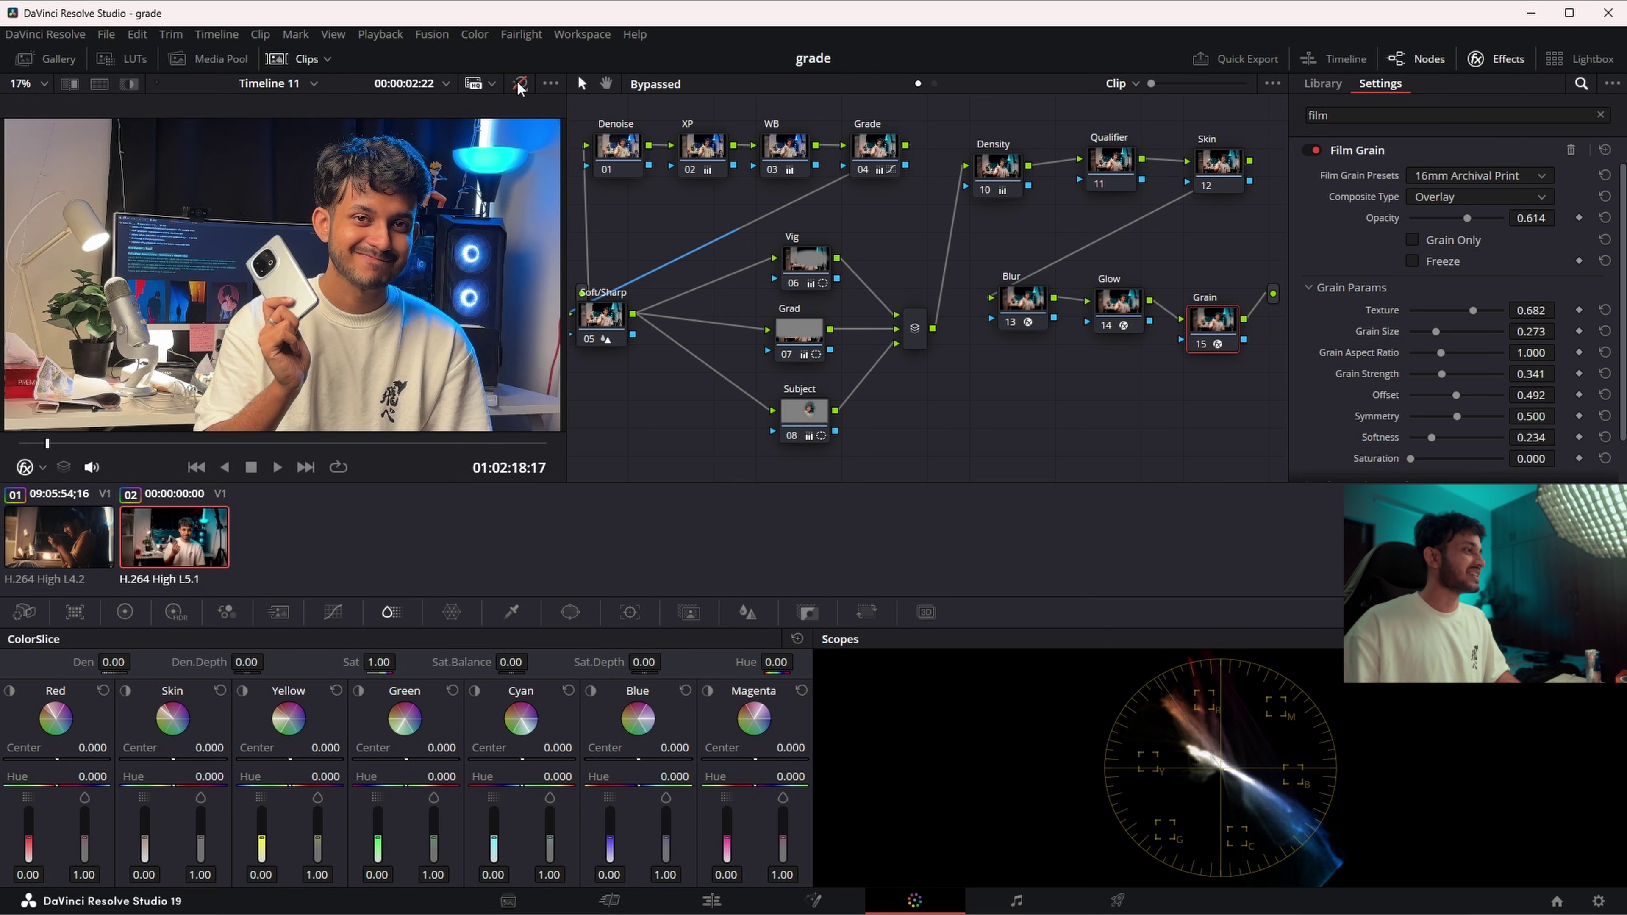
left_click(519, 84)
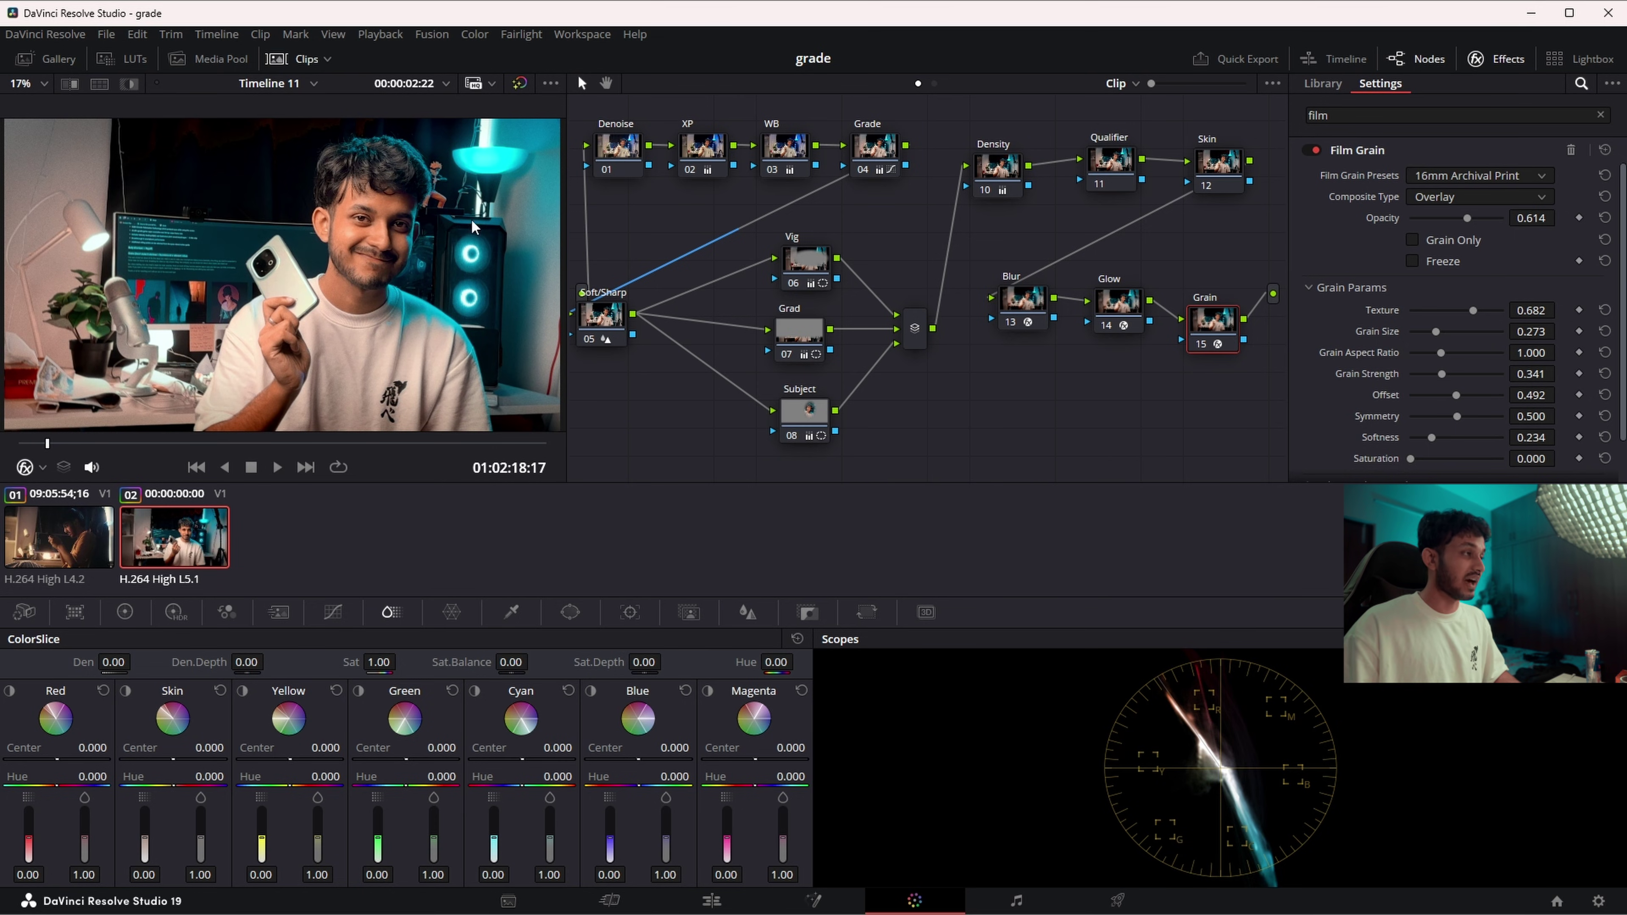
left_click(1482, 60)
left_click_drag(1281, 320, 1275, 285)
key("alt+s")
left_click_drag(1082, 415, 1060, 415)
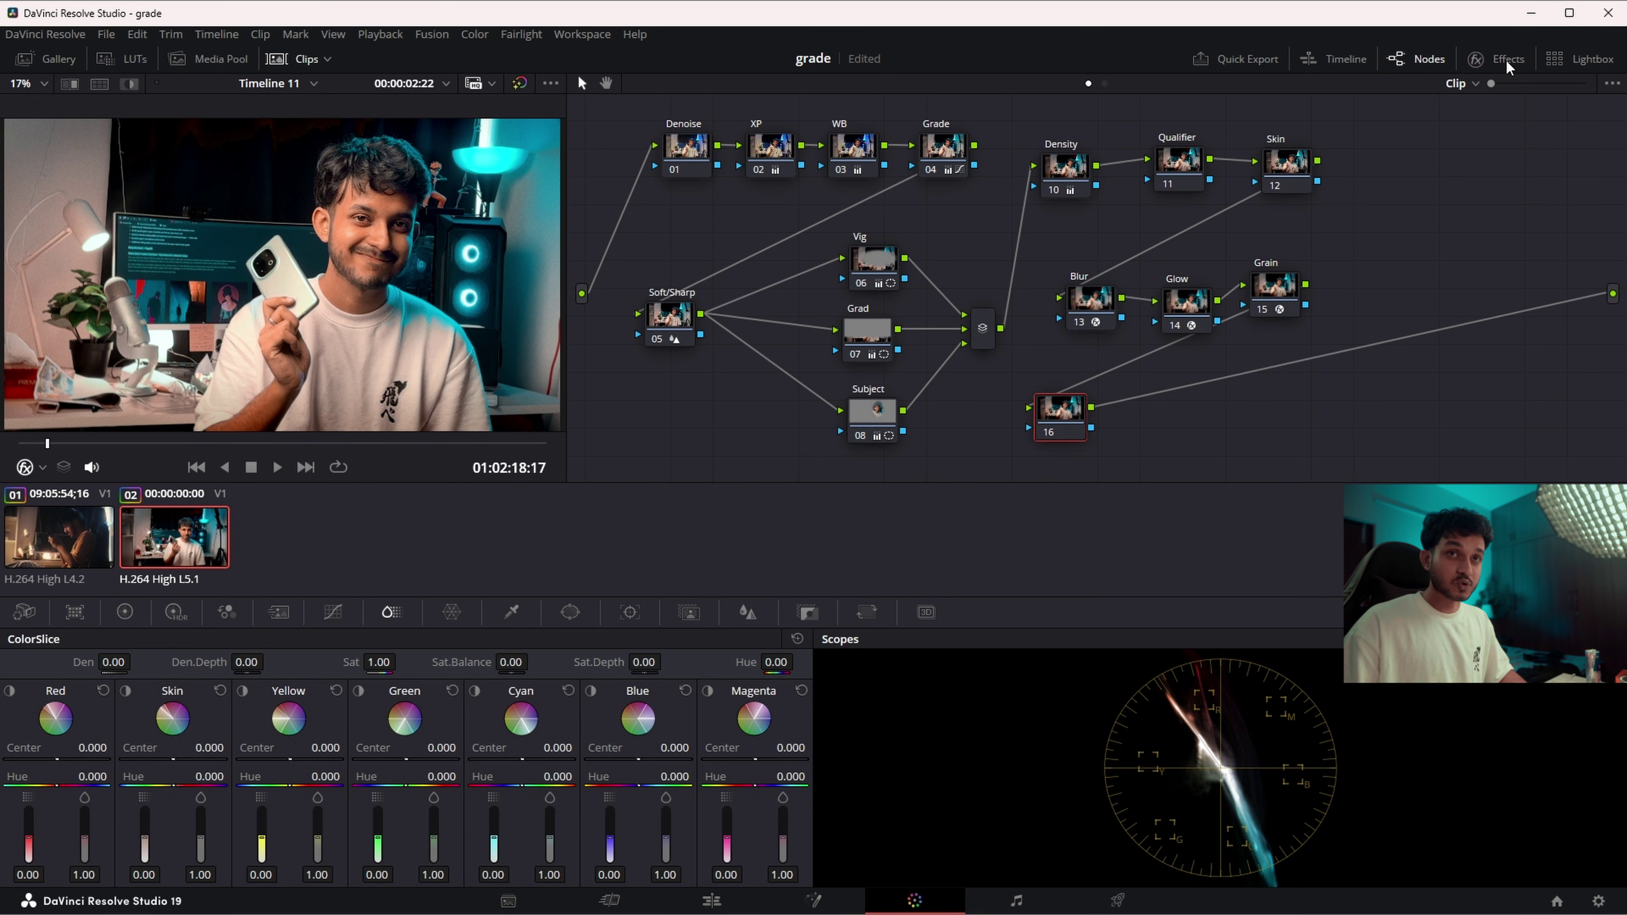
- Find Face Refinement in the Effects library and apply it to node 16
left_click(1487, 59)
type("fac")
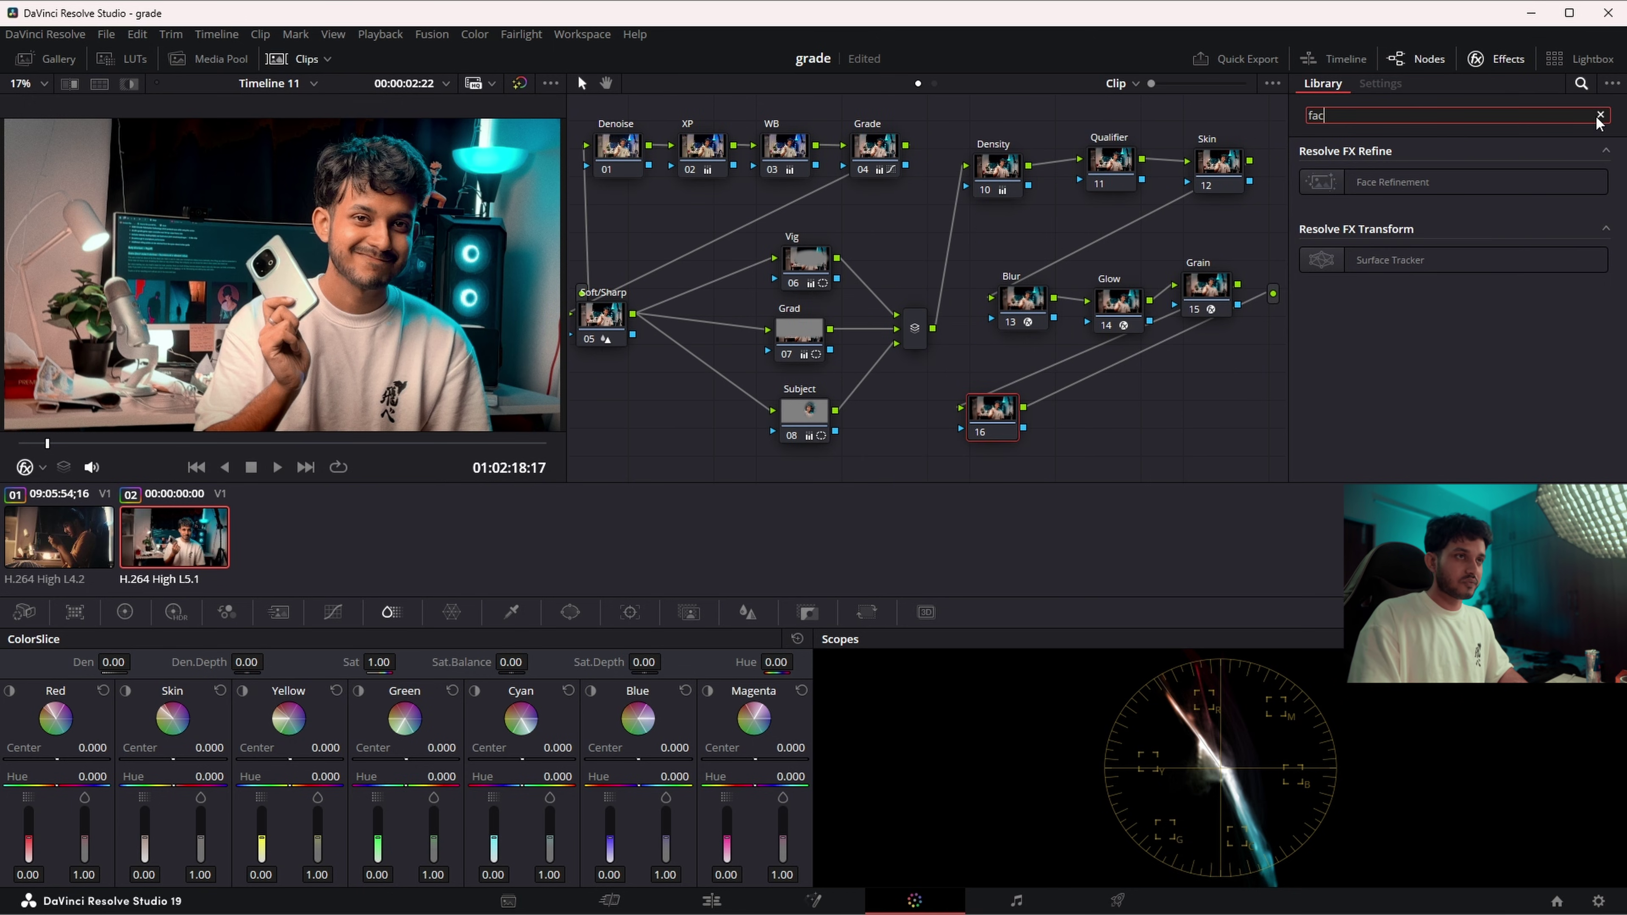
type("e refine")
left_click_drag(1392, 182, 984, 410)
- Detect and track the speaker's face, hide the overlay, and move the playhead to 00:00:02:22
key("ctrl+alt+g")
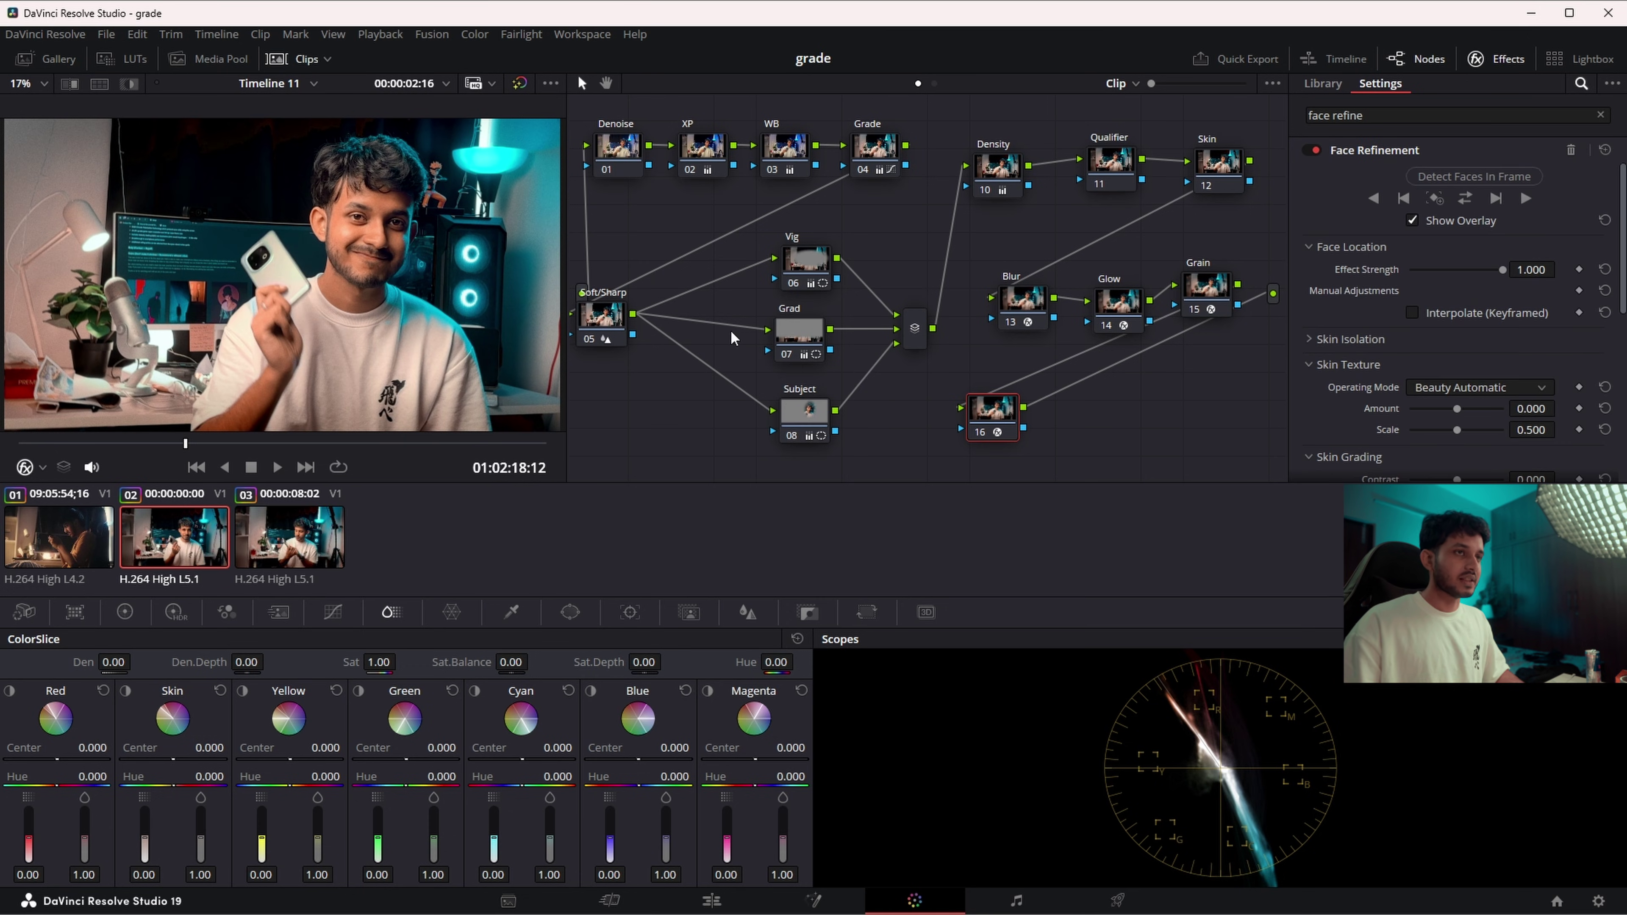
left_click(1472, 177)
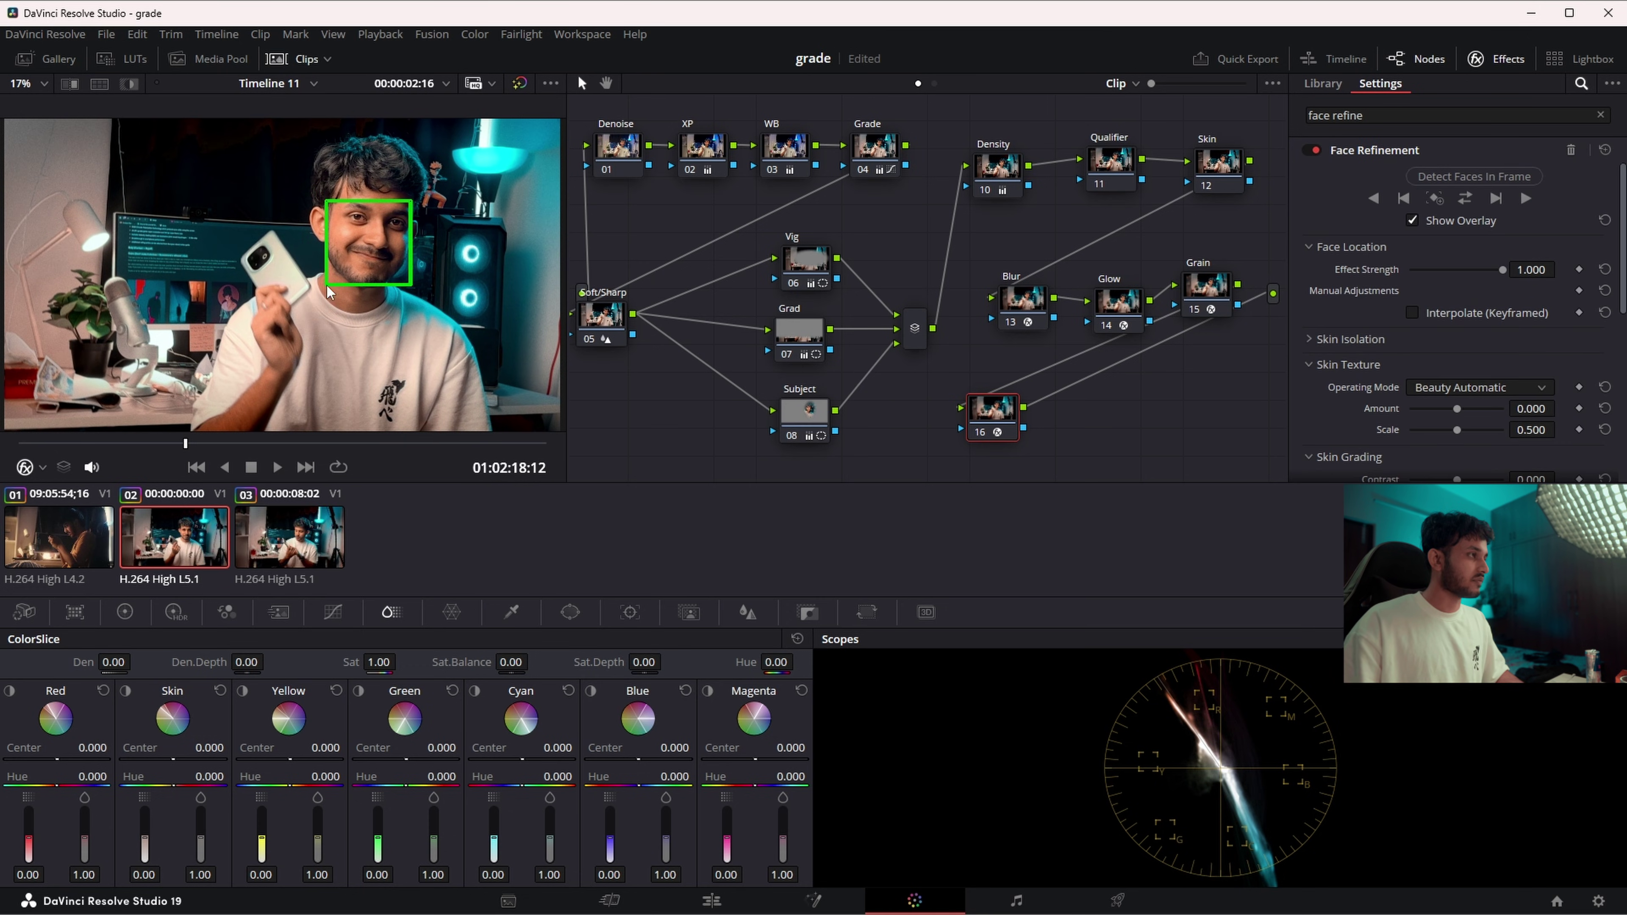
left_click(1466, 199)
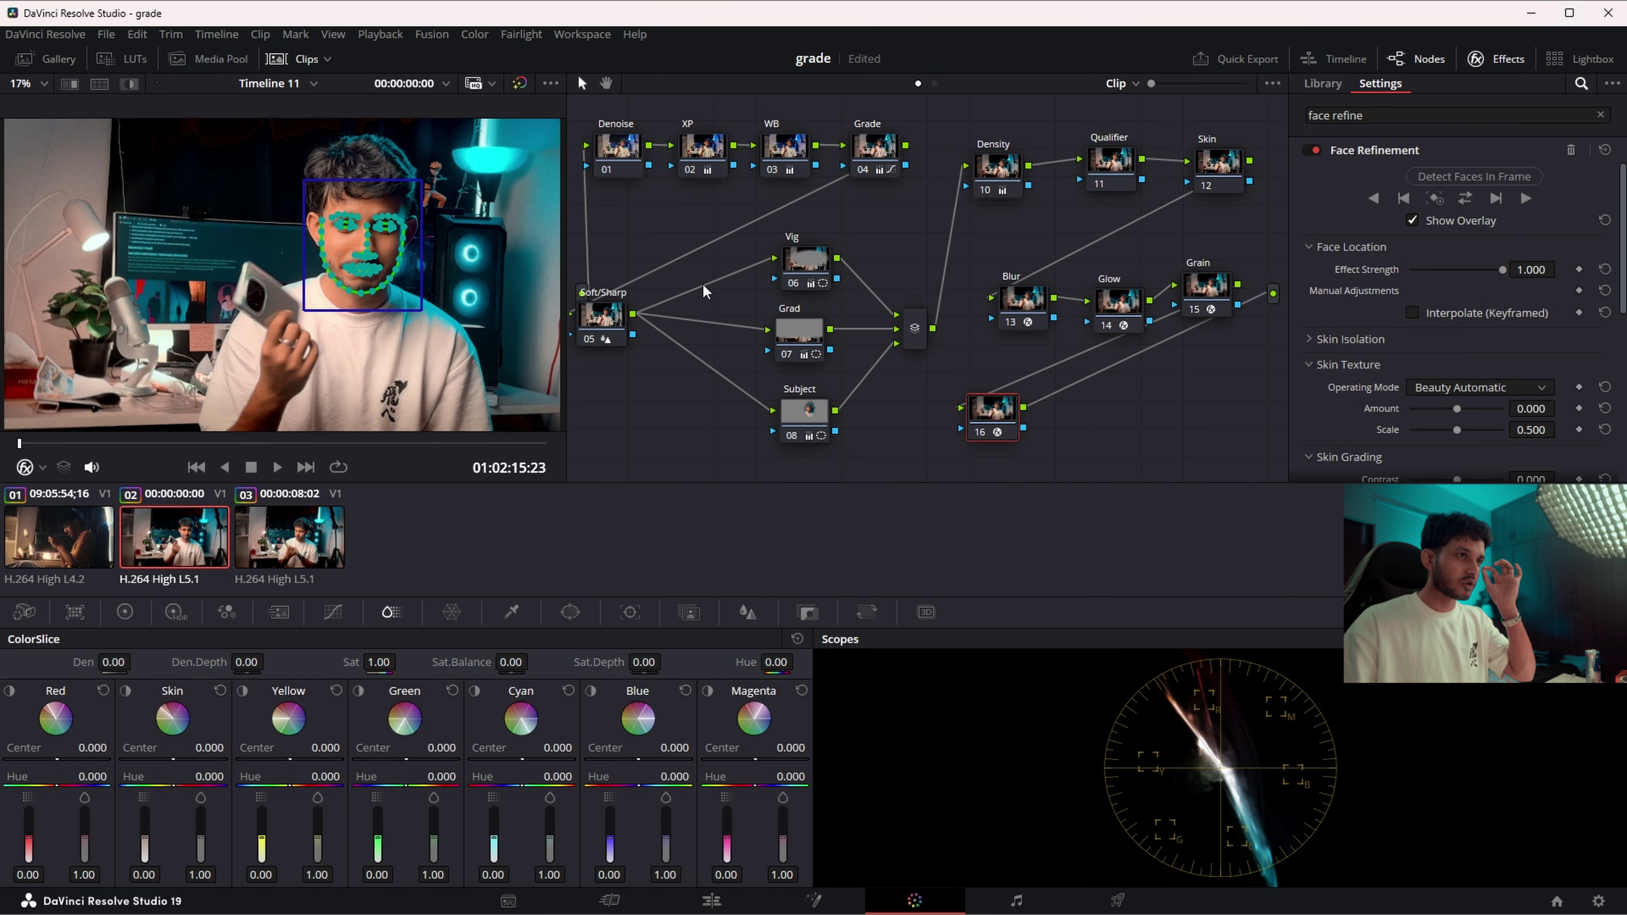
left_click(1413, 220)
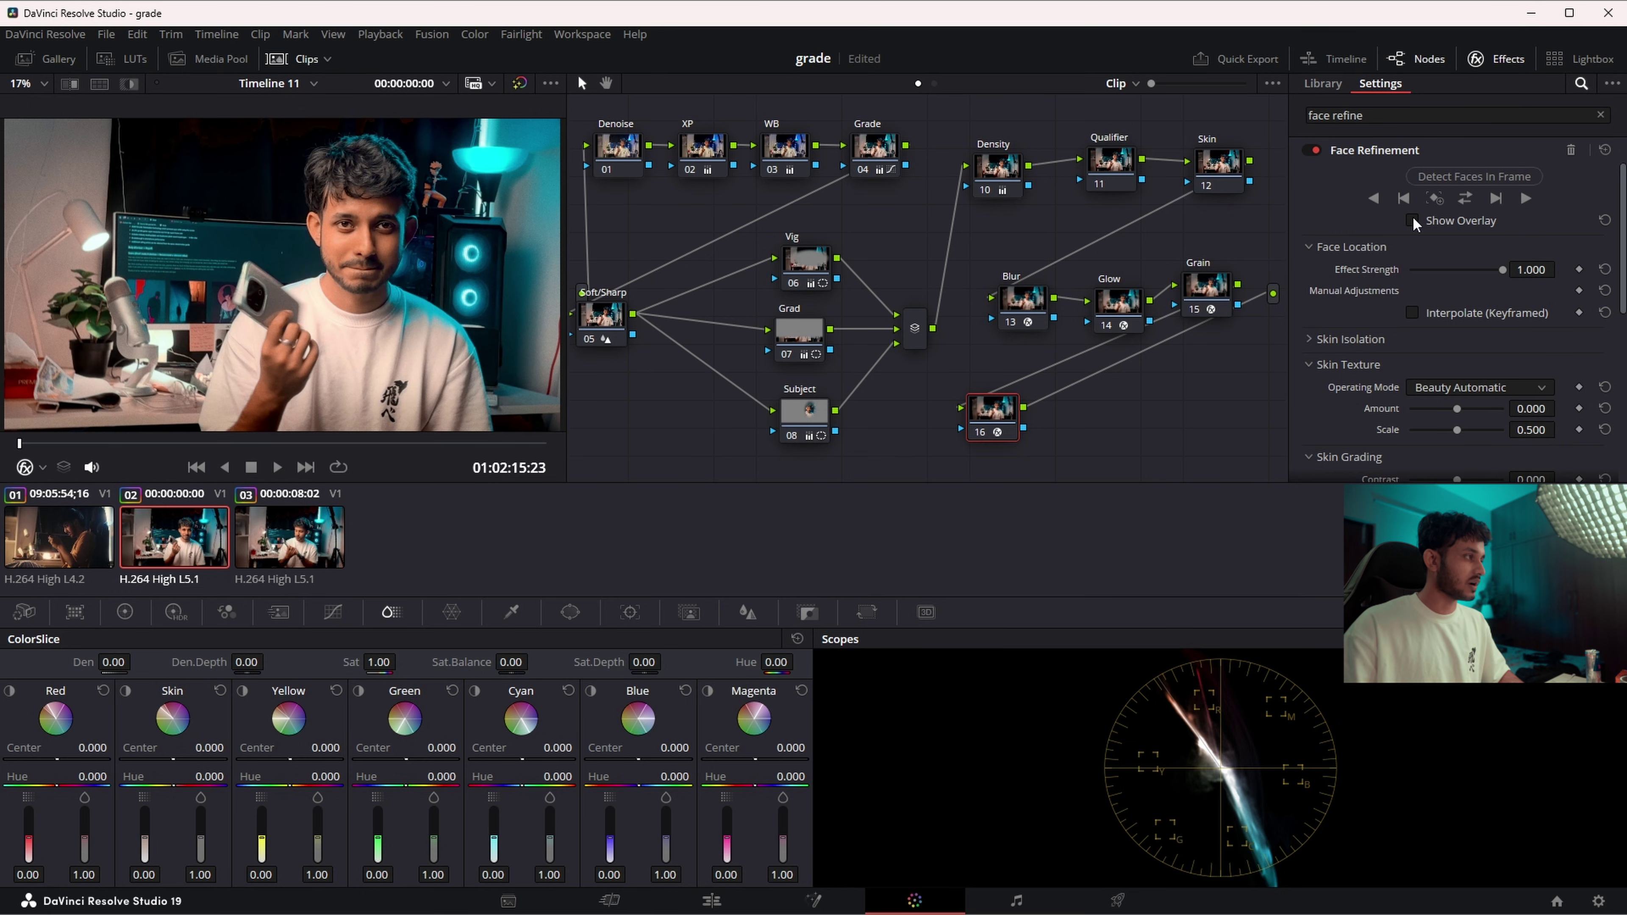
left_click(133, 443)
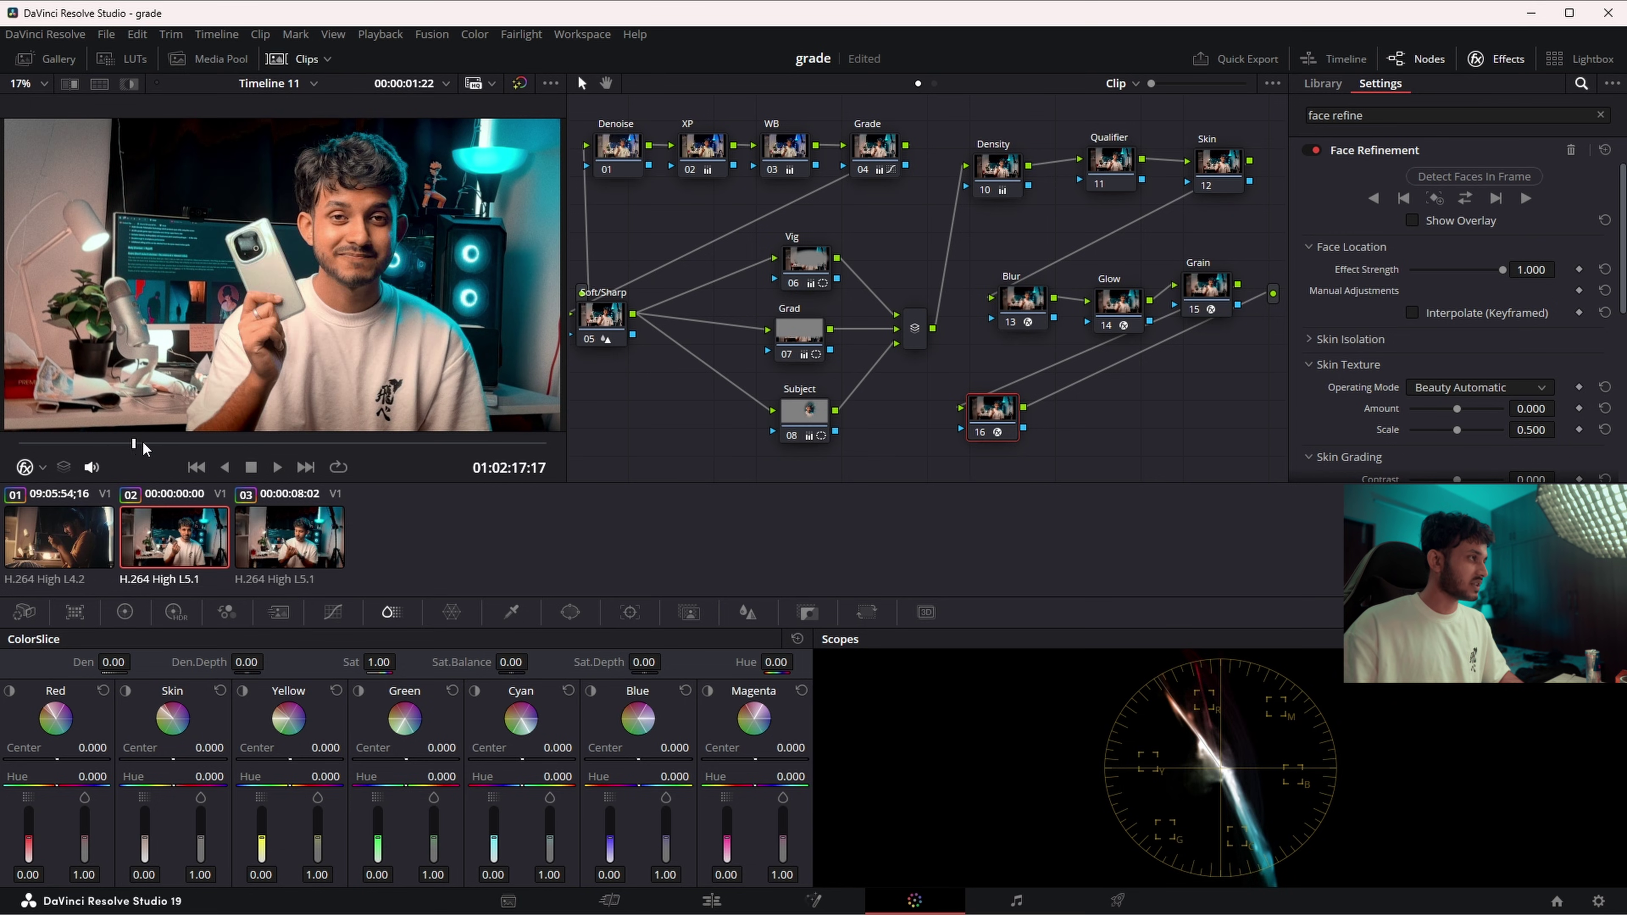
left_click_drag(142, 443, 202, 443)
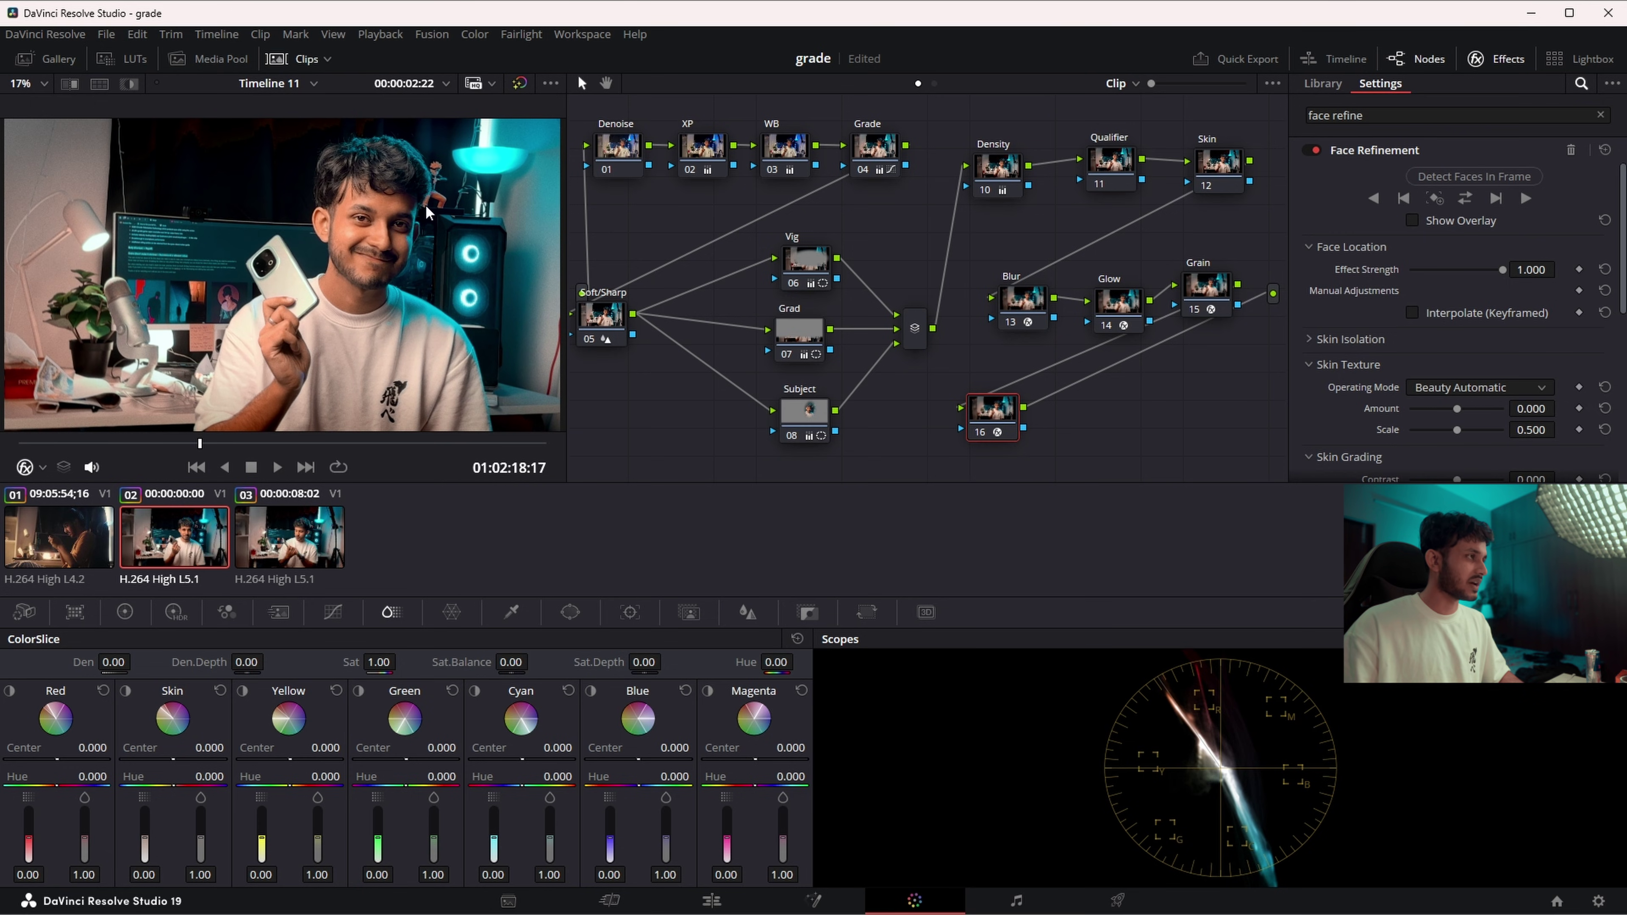
- Lower the Skin Texture amount slightly to soften the skin
scroll(1364, 289, "down", 2)
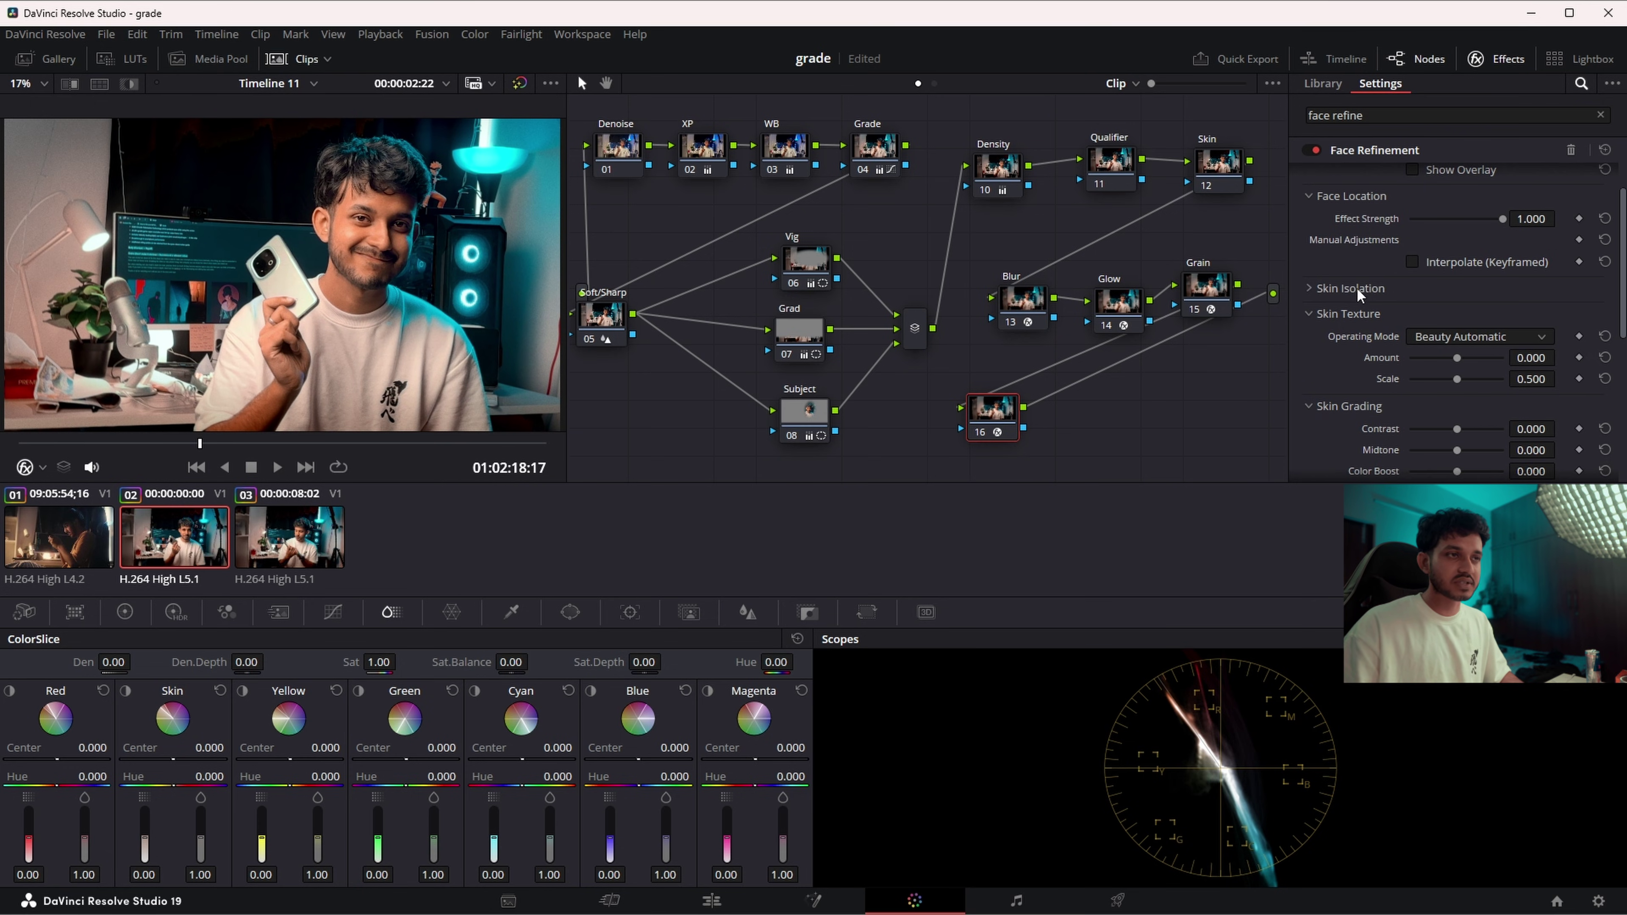
left_click(1310, 290)
scroll(1307, 282, "down", 4)
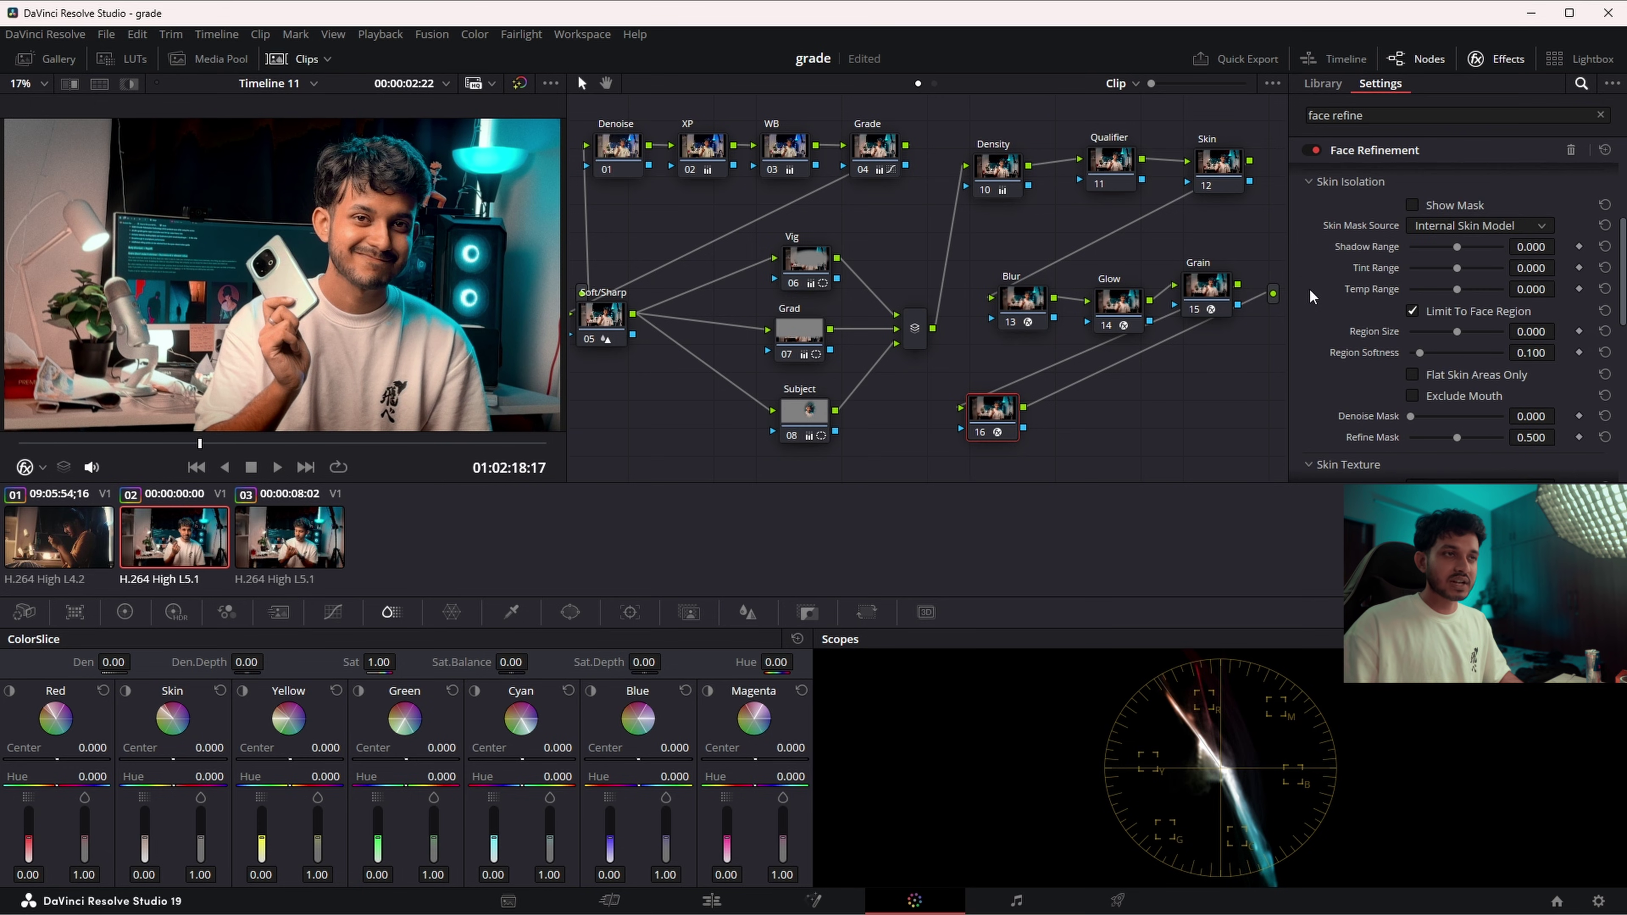
left_click(1309, 183)
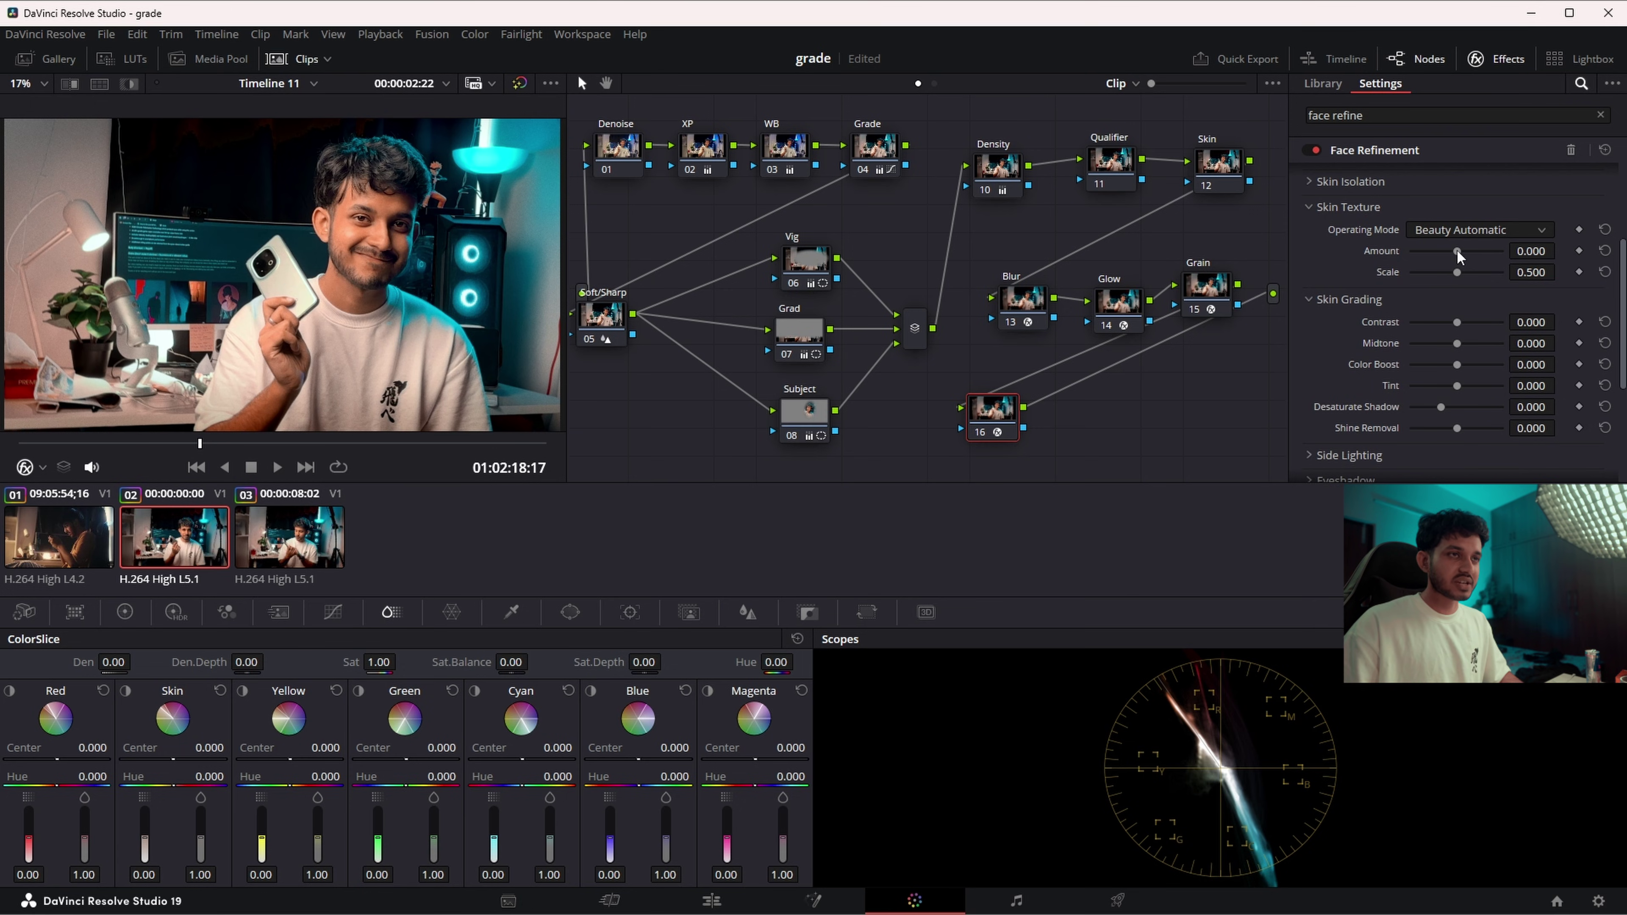
left_click_drag(1494, 252, 1462, 252)
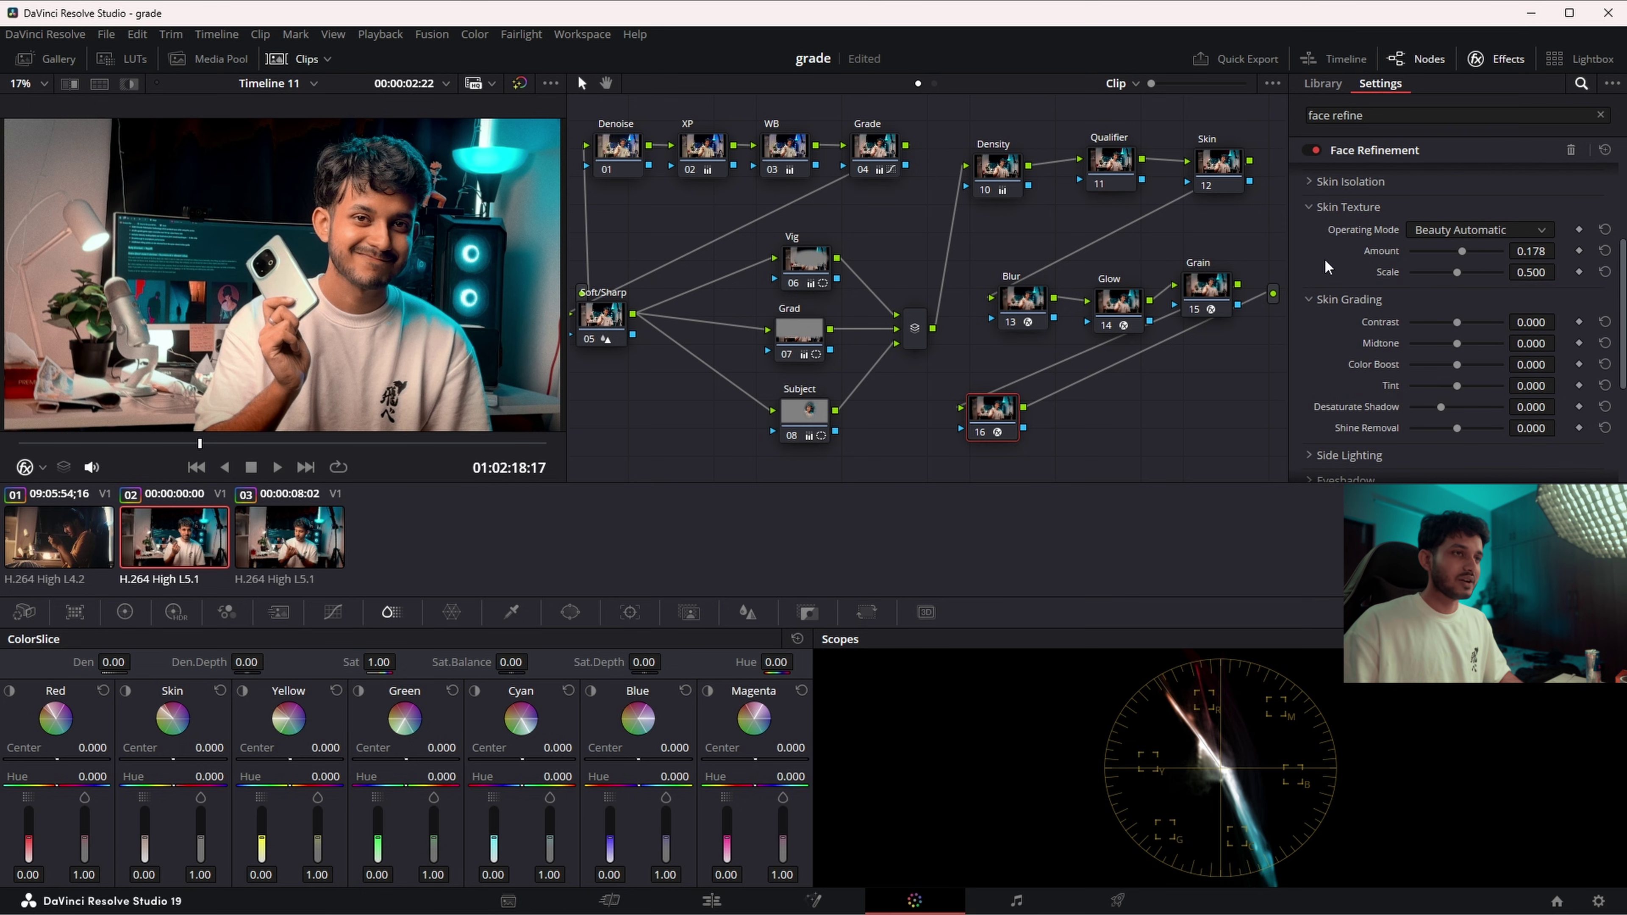
- In the Side Lighting settings, try raising Gamma Right to lift the face's right side
scroll(1346, 288, "down", 5)
left_click(1310, 301)
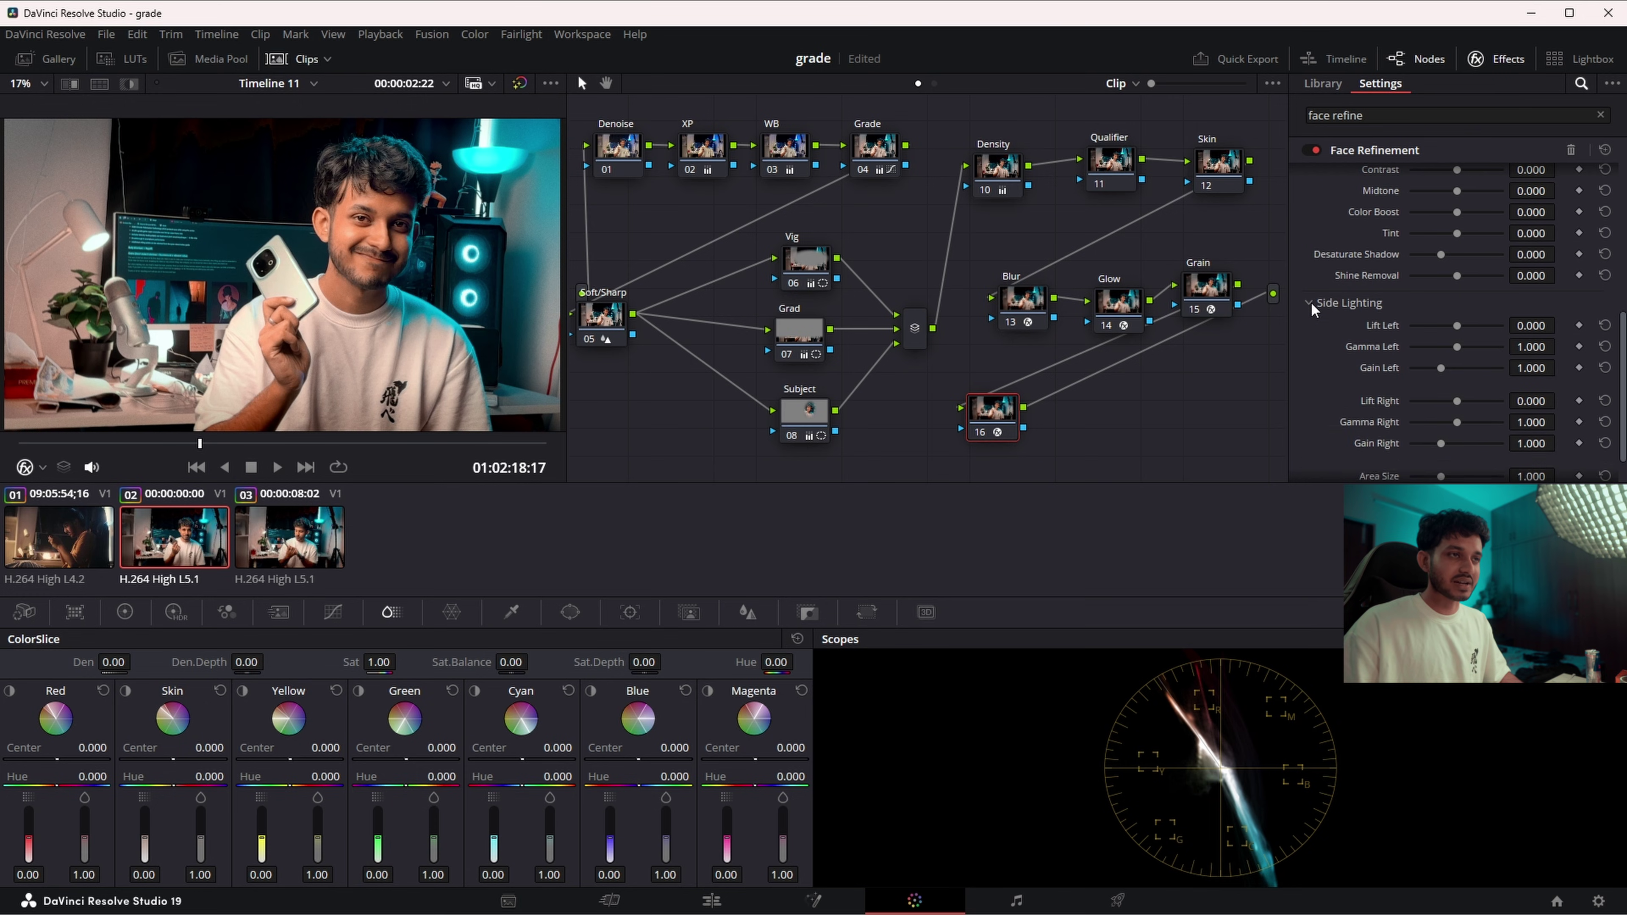
scroll(1310, 298, "down", 1)
left_click(1313, 258)
left_click(1309, 258)
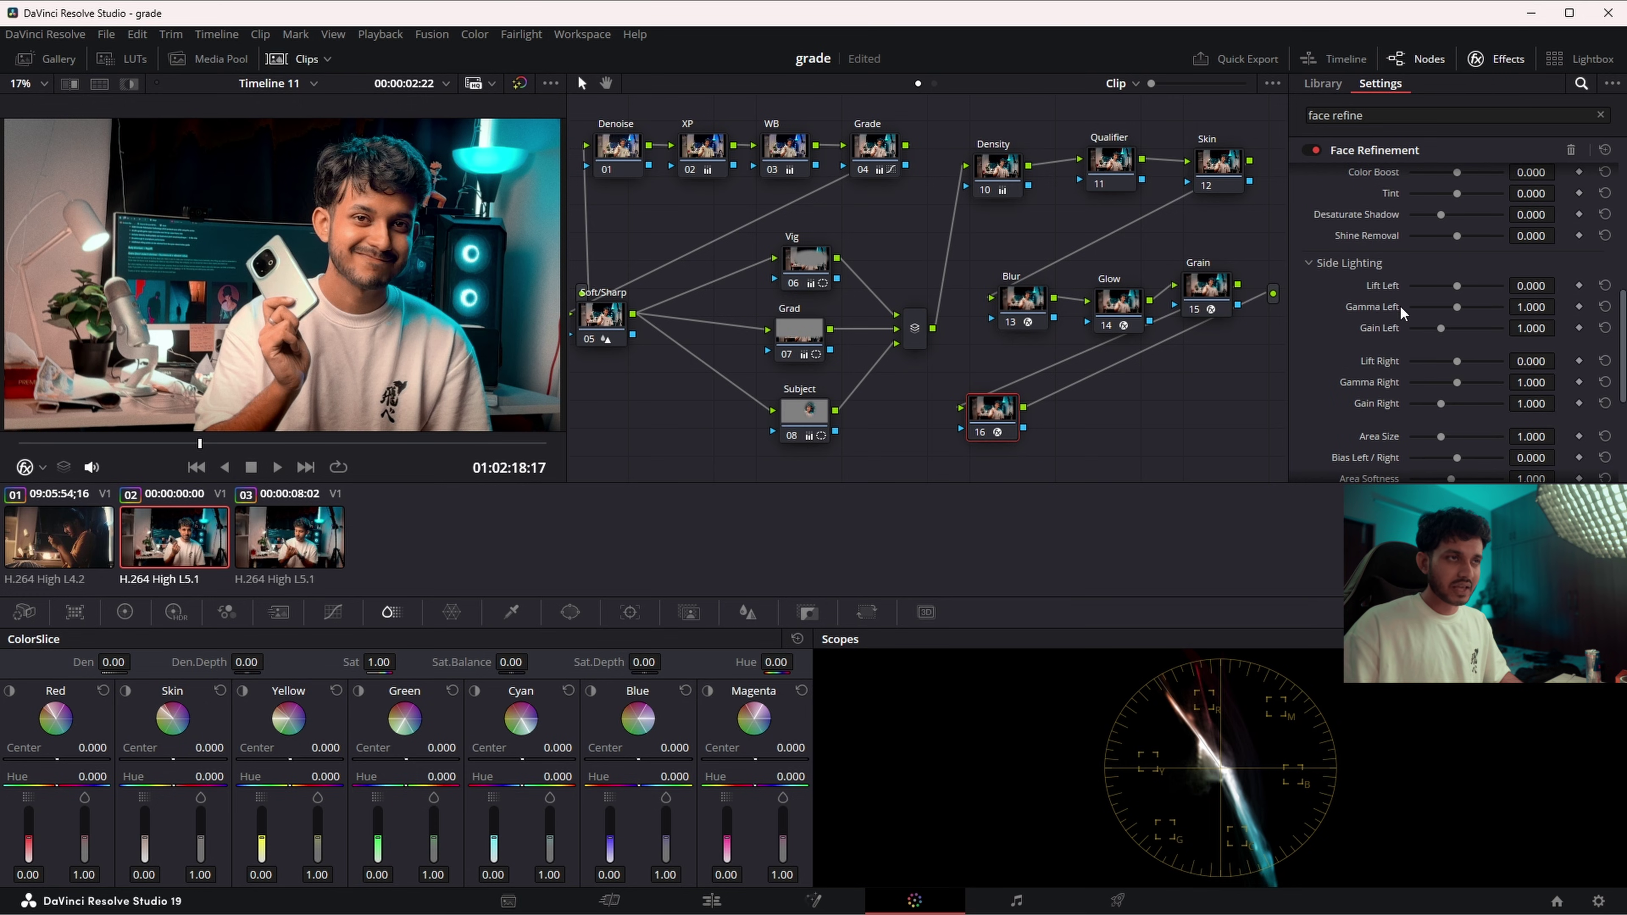
scroll(1378, 372, "down", 2)
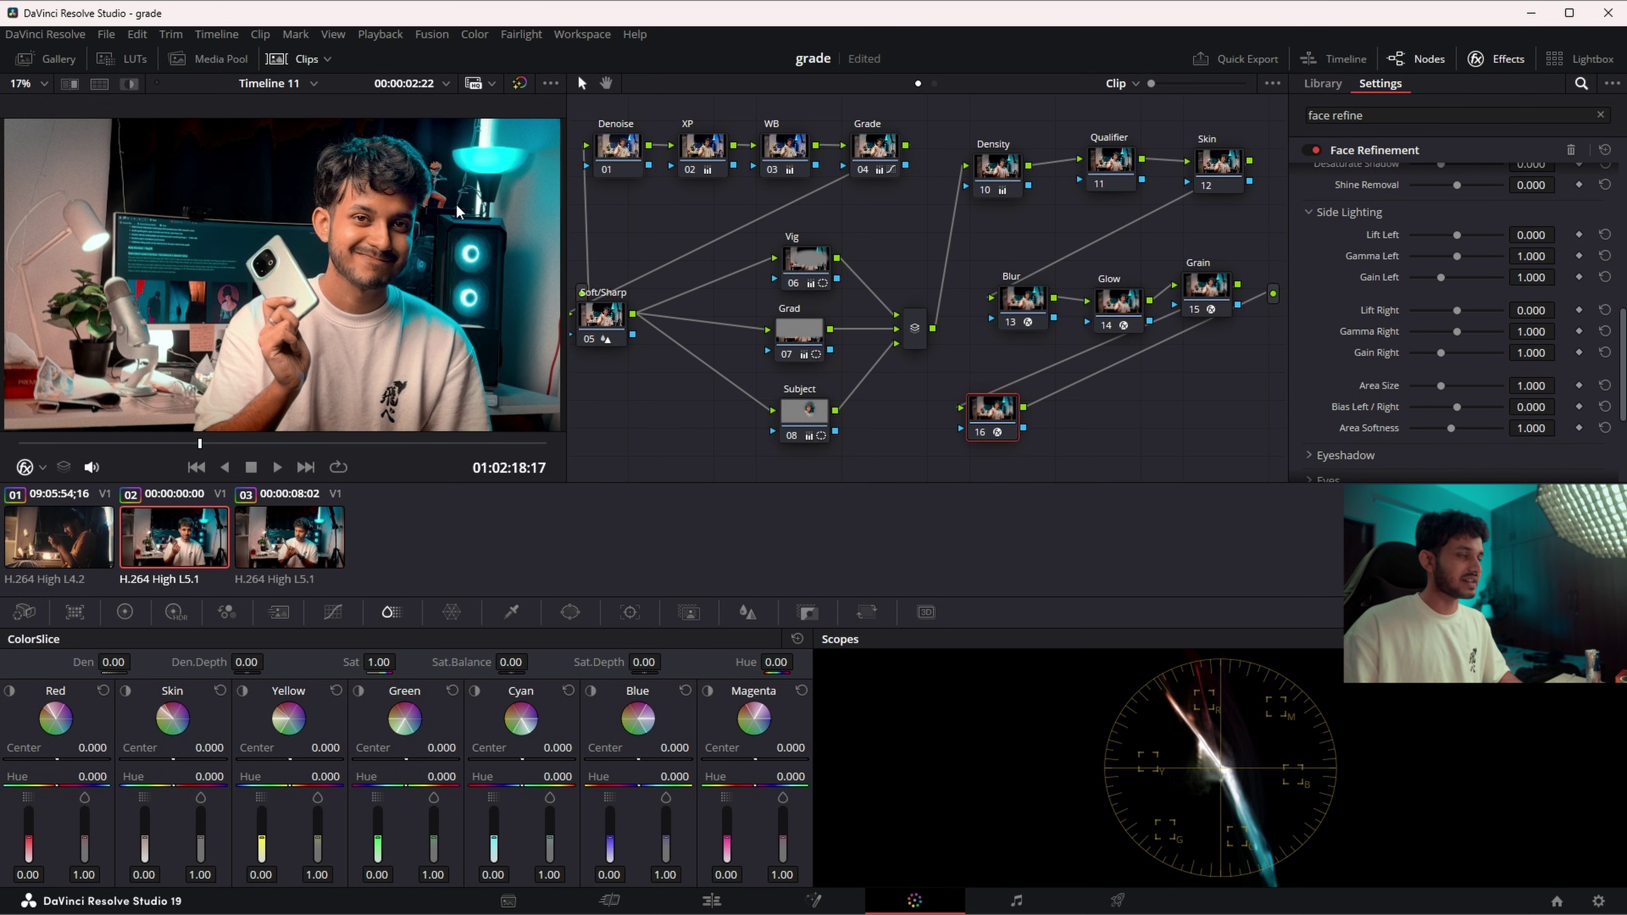
left_click_drag(1457, 332, 1465, 332)
left_click(1605, 332)
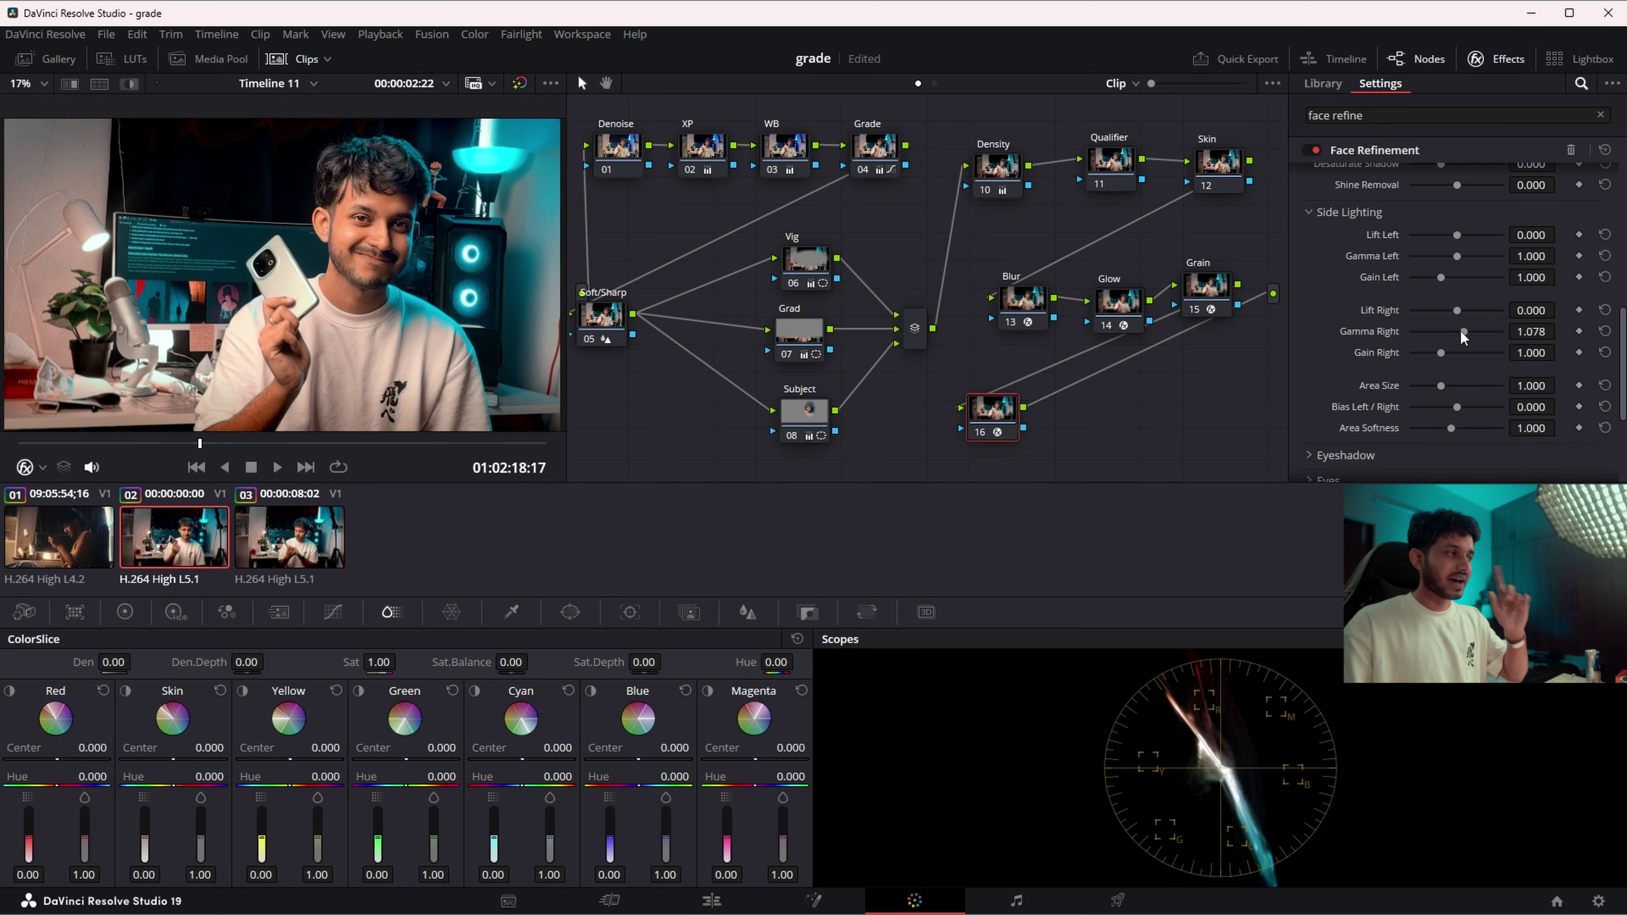
- Reset Gamma Right and set Gain Right to 1.120 with Area Softness 1.505
left_click_drag(1442, 353, 1464, 332)
key("ctrl+z")
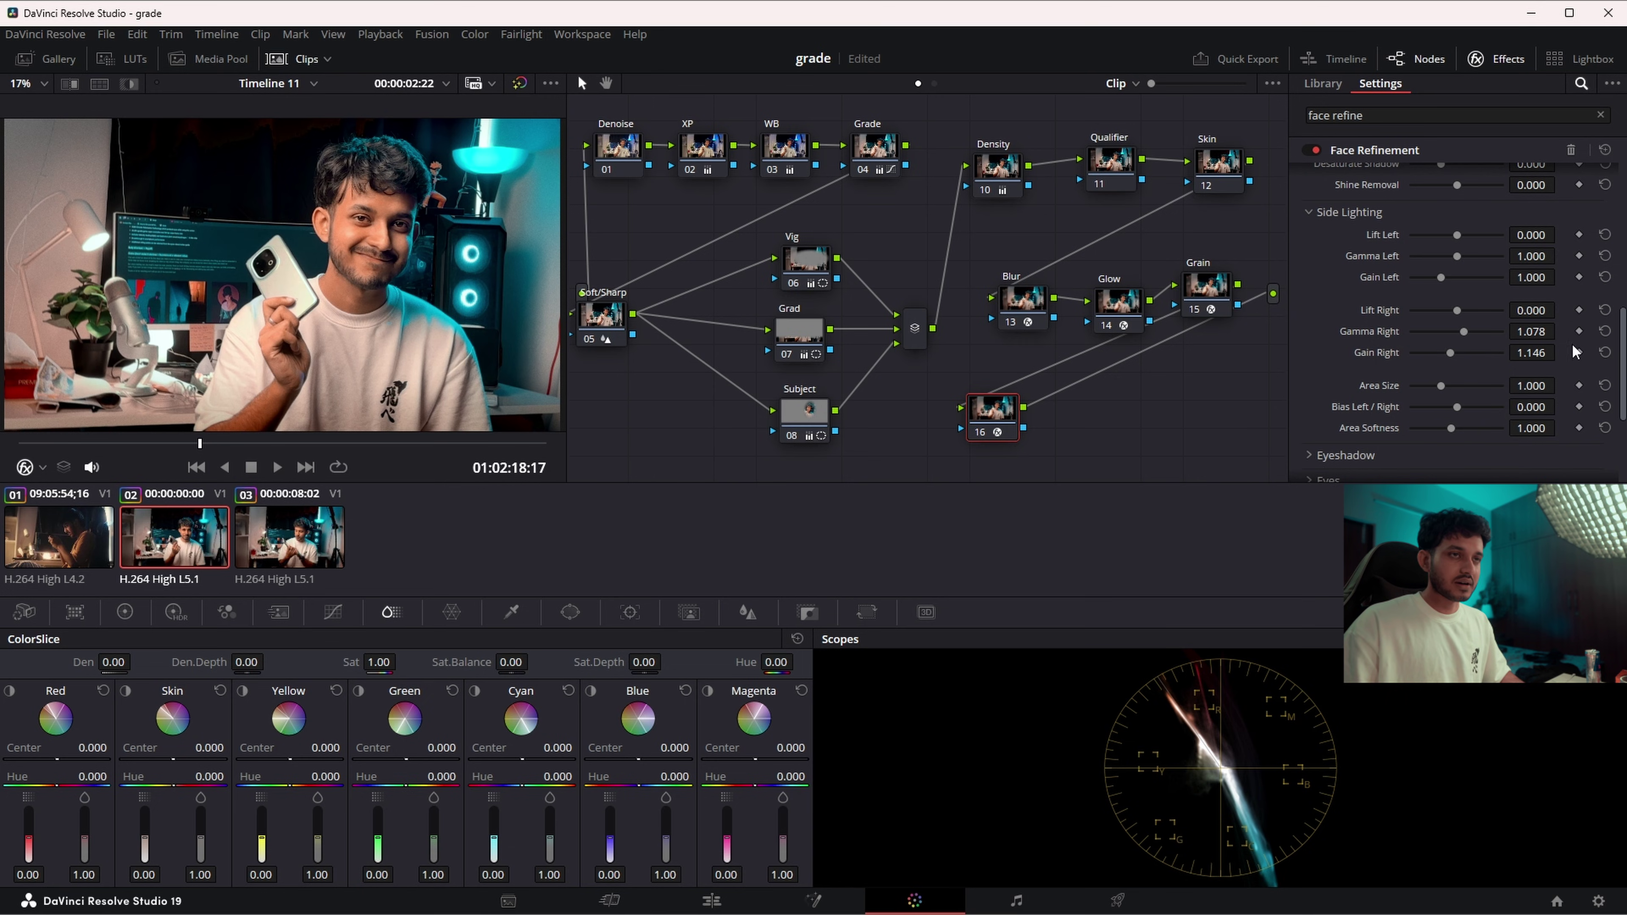
left_click(1604, 353)
left_click(1604, 332)
left_click_drag(1439, 359, 1479, 383)
scroll(1332, 356, "down", 1)
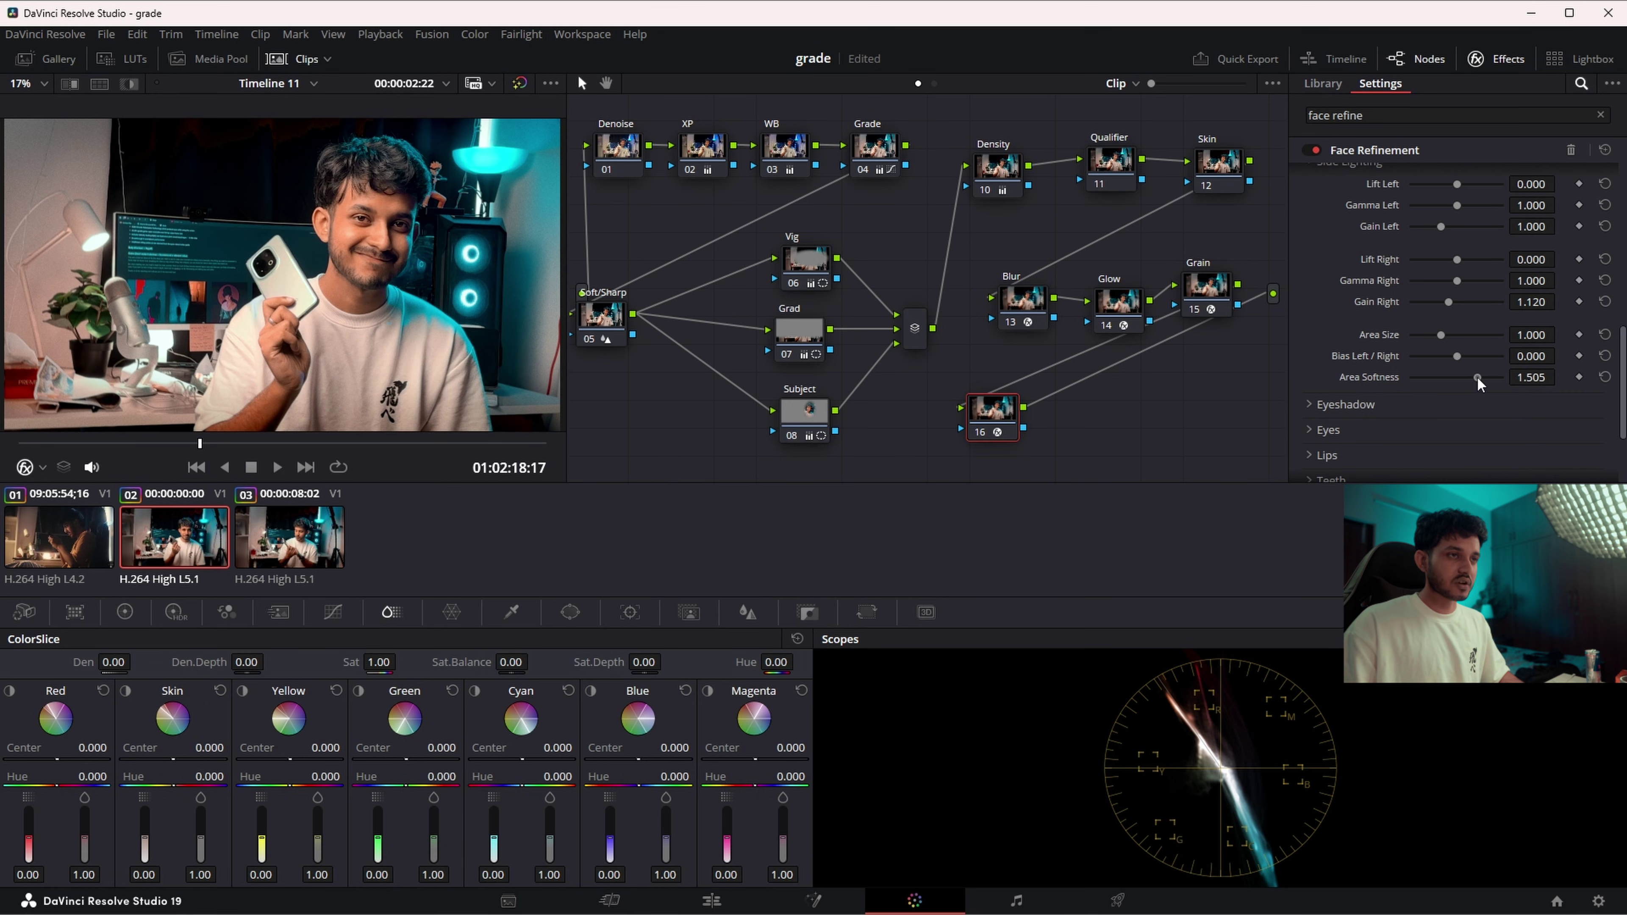
scroll(1310, 409, "down", 3)
- Set eye Sharpening to 0.128 and eye Brightening to 0.083
left_click(1309, 308)
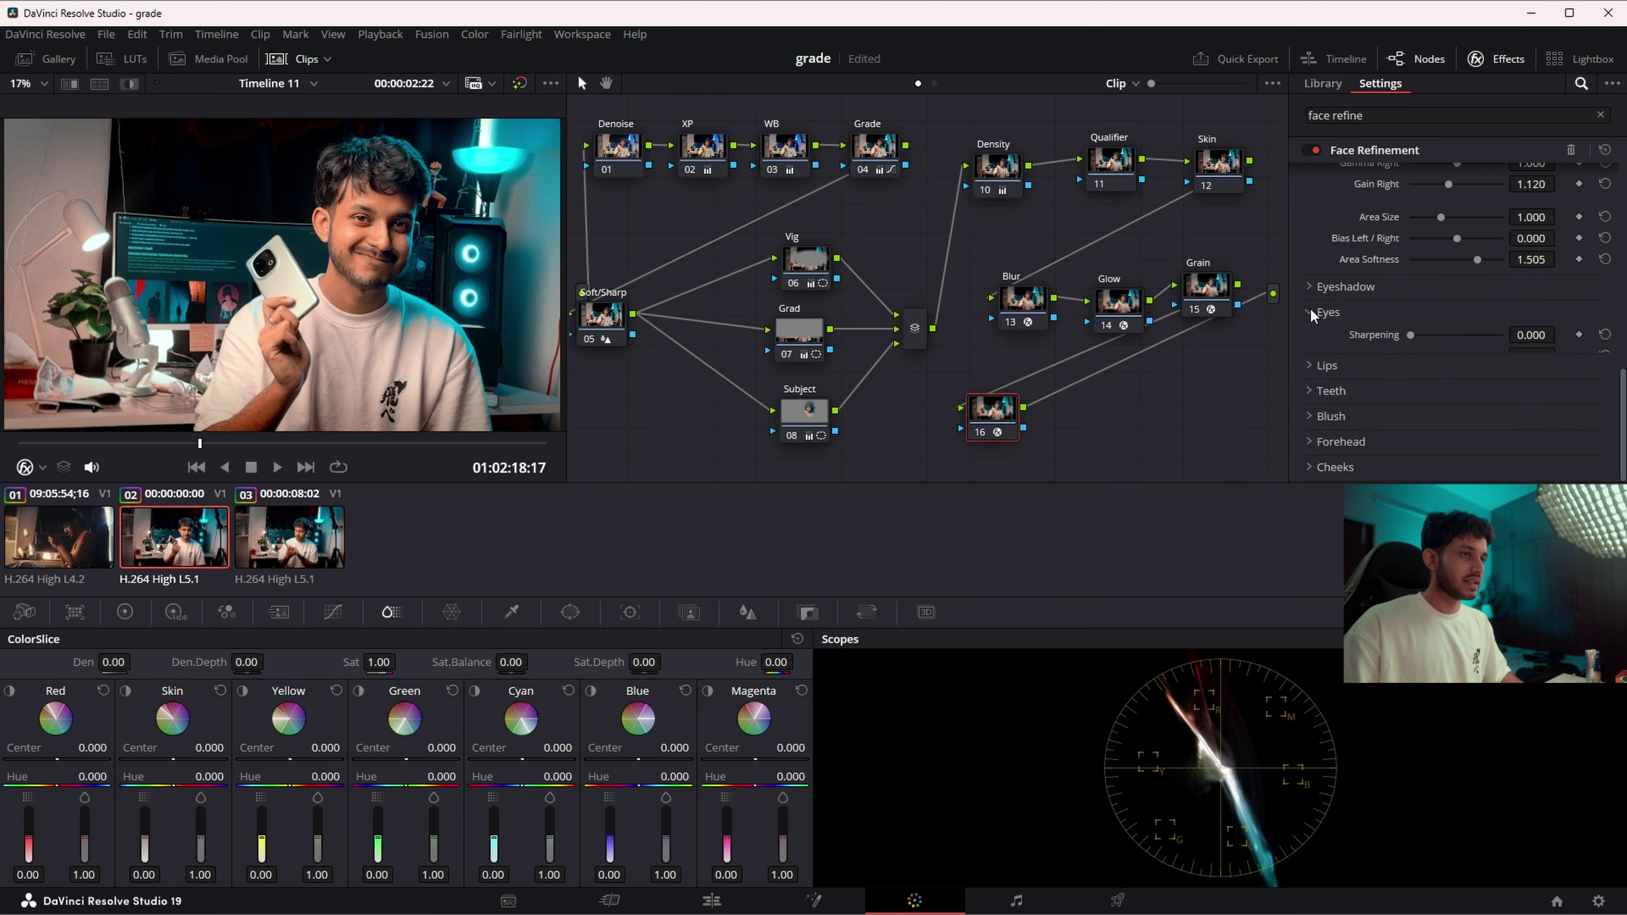
mouse_move(1411, 335)
left_mouse_down()
mouse_move(1444, 335)
mouse_move(1423, 336)
left_mouse_up()
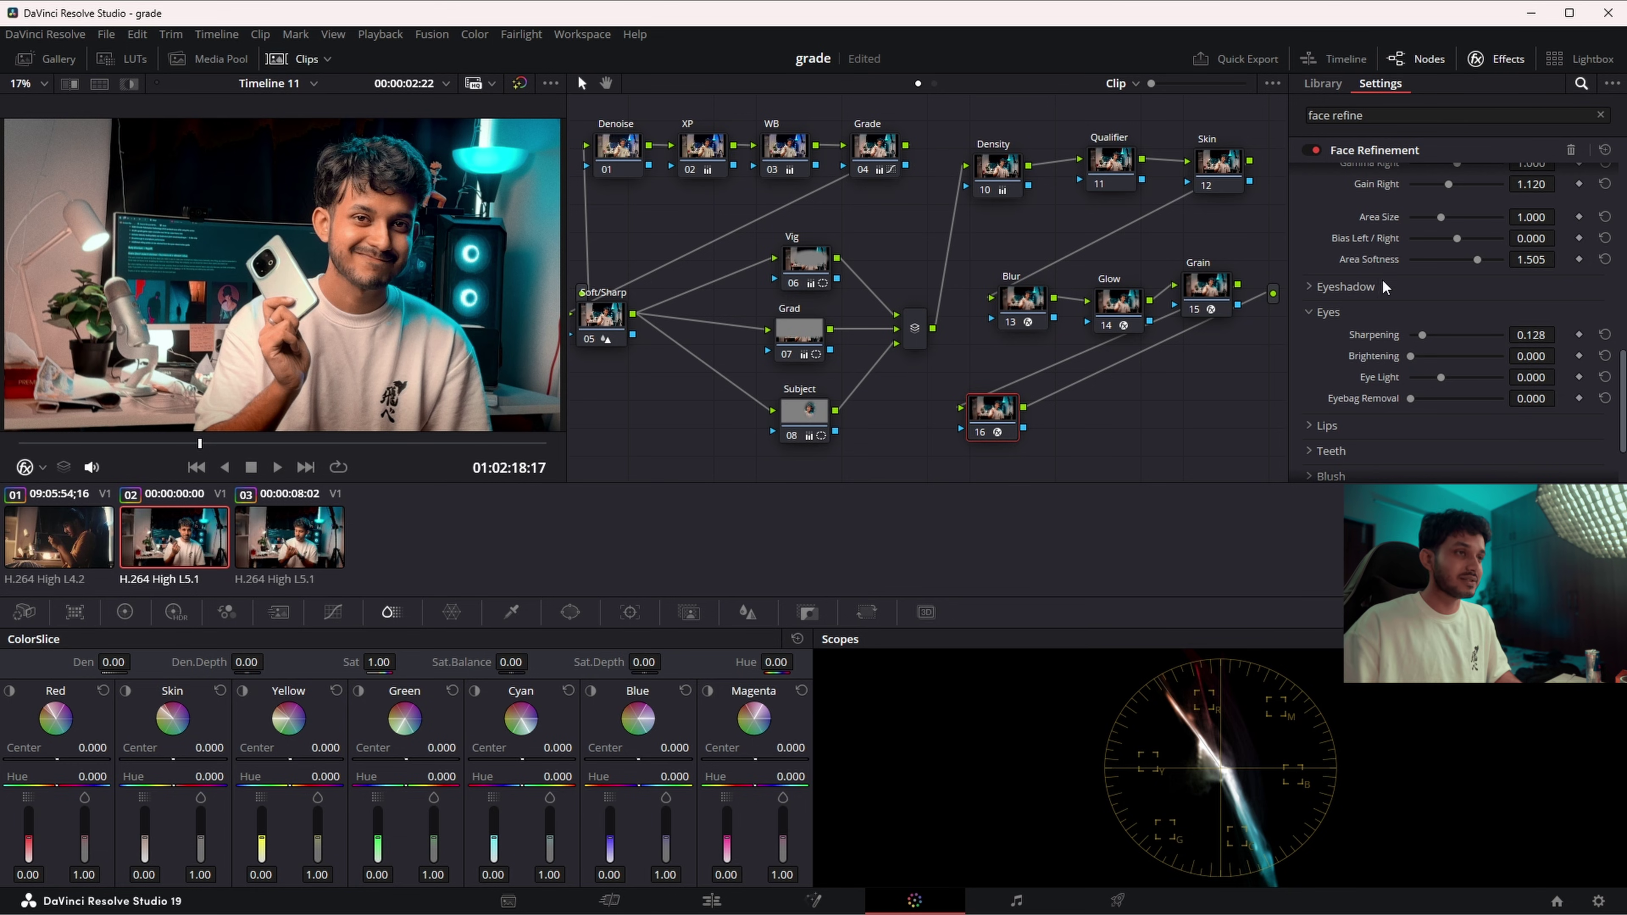
left_click_drag(1411, 357, 1417, 357)
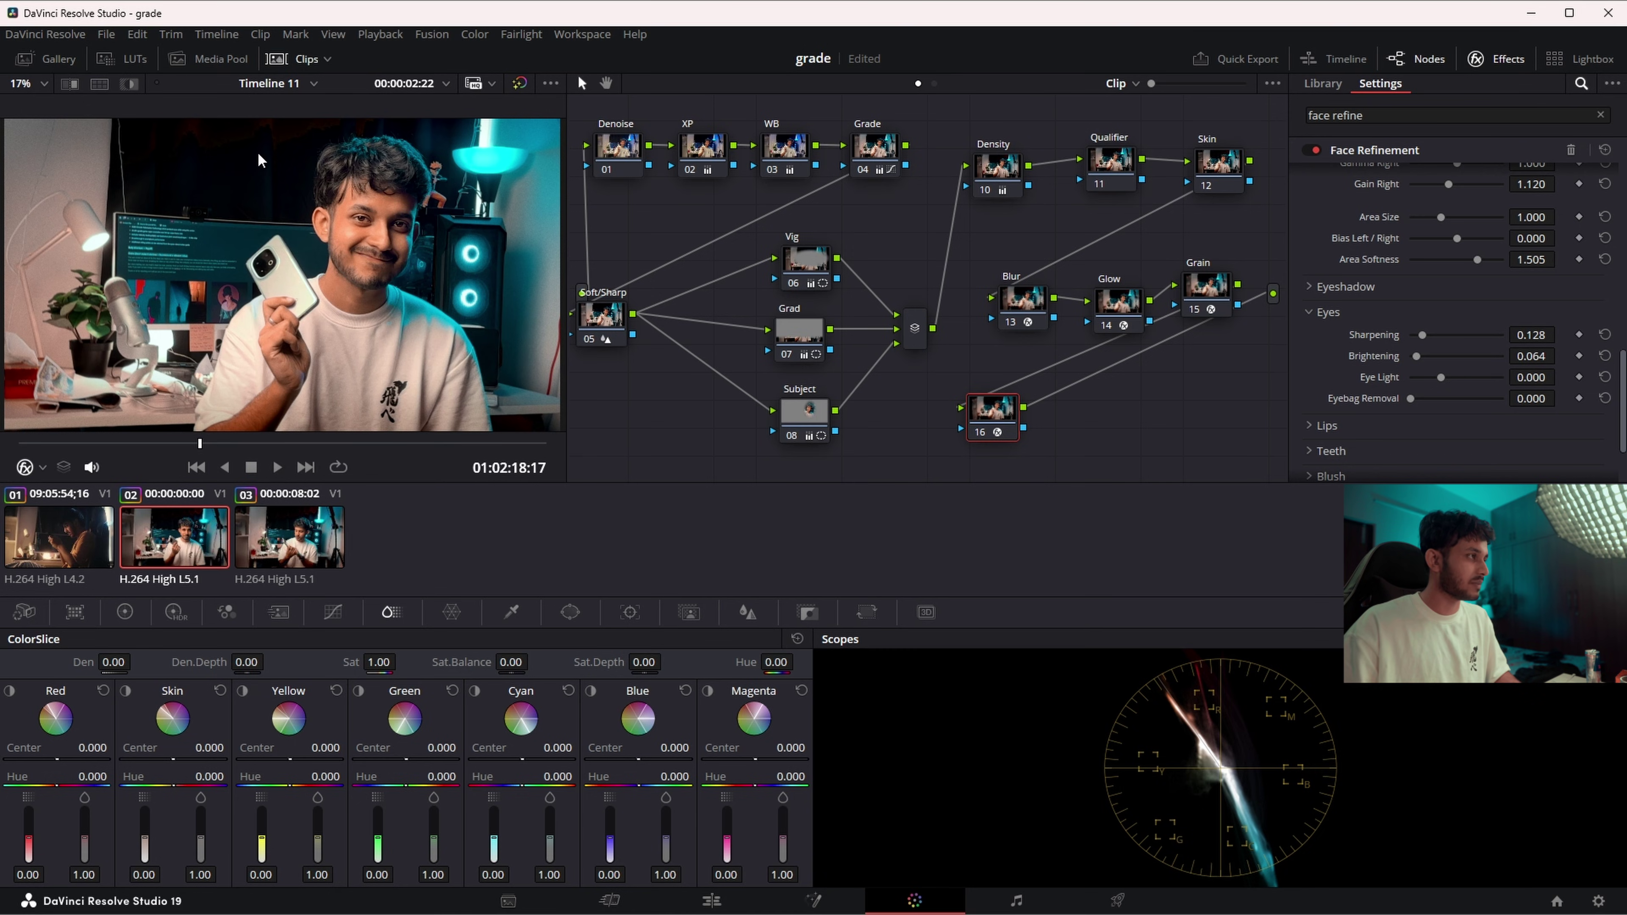
scroll(416, 210, "up", 5)
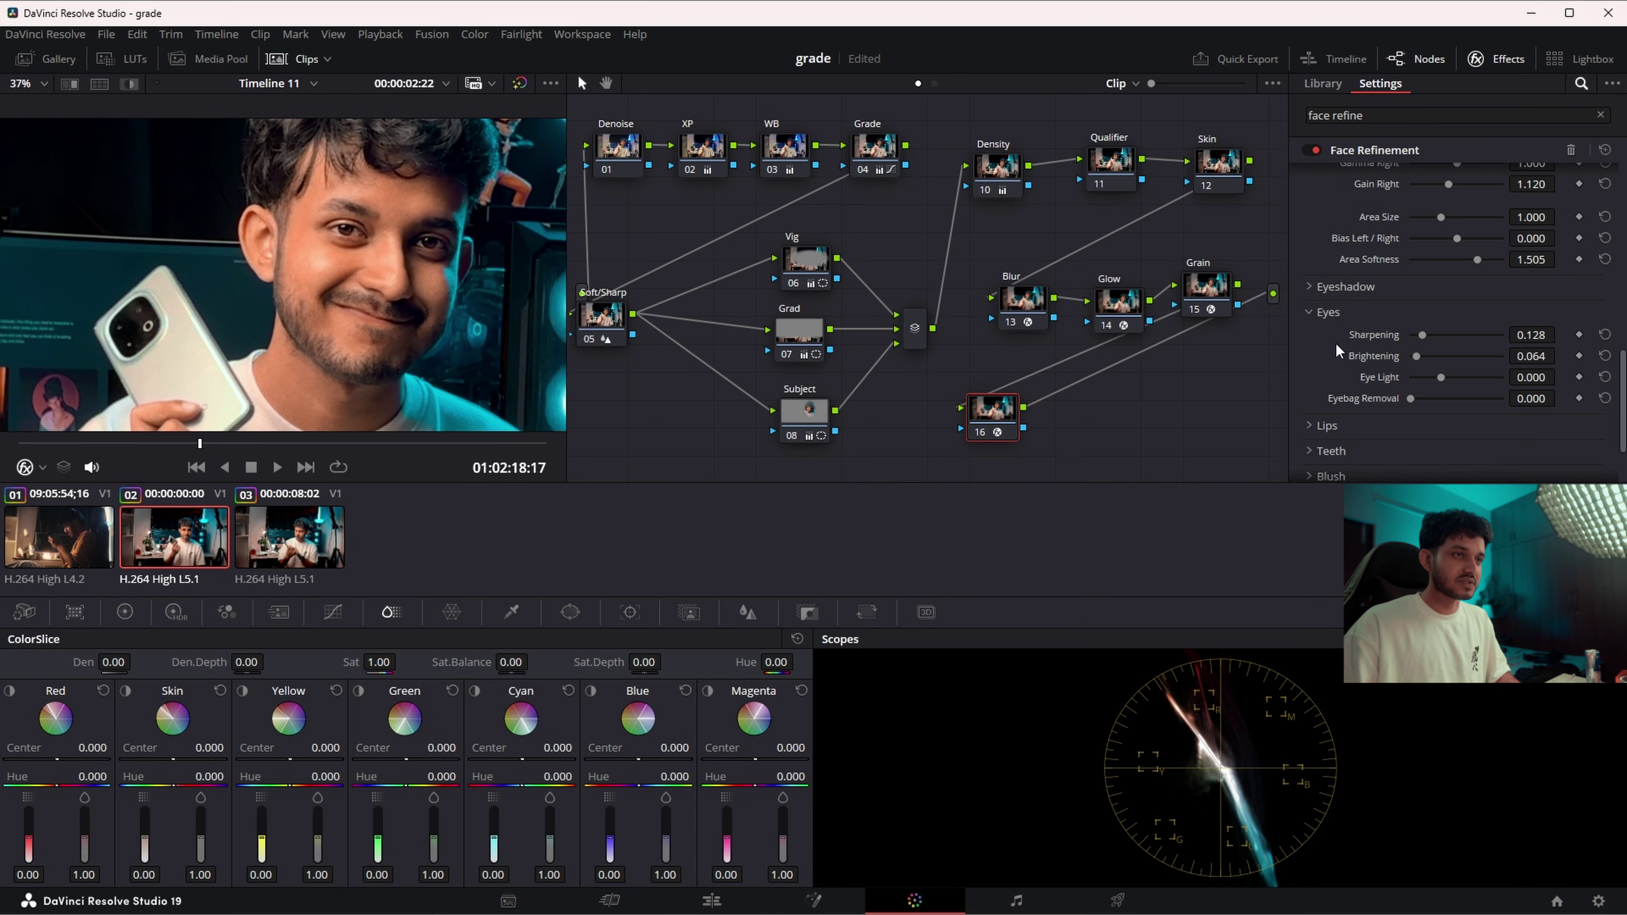
mouse_move(1417, 357)
left_mouse_down()
mouse_move(1503, 359)
mouse_move(1419, 376)
left_mouse_up()
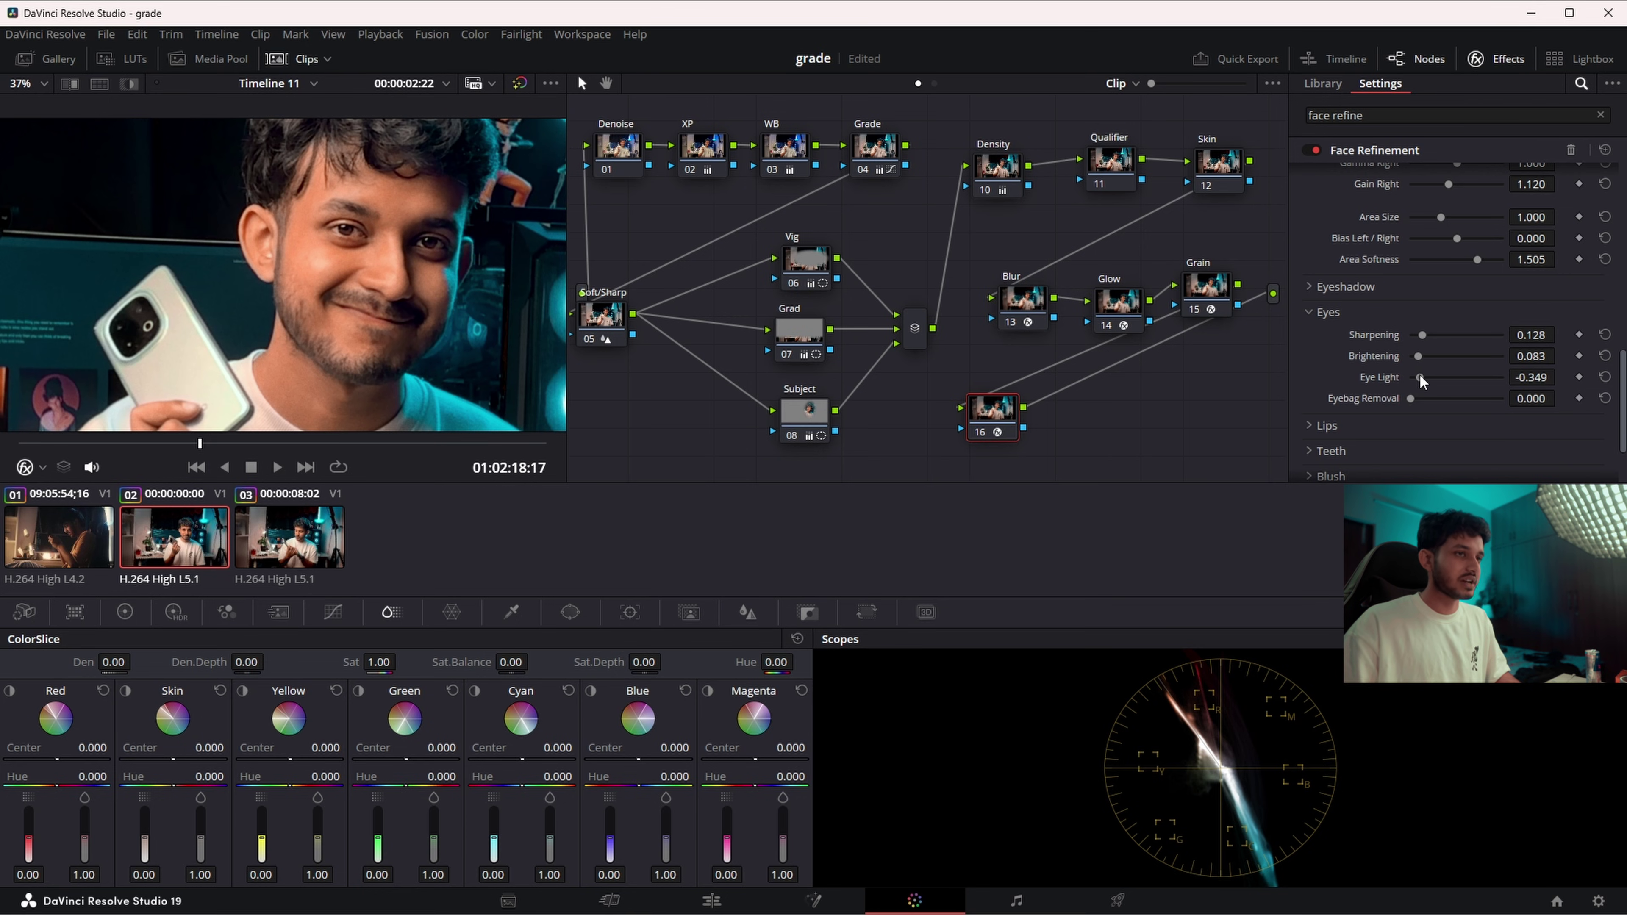
- Reset Eye Light to zero, test Eyebag Removal strength, and close the effects panel
left_click(1604, 377)
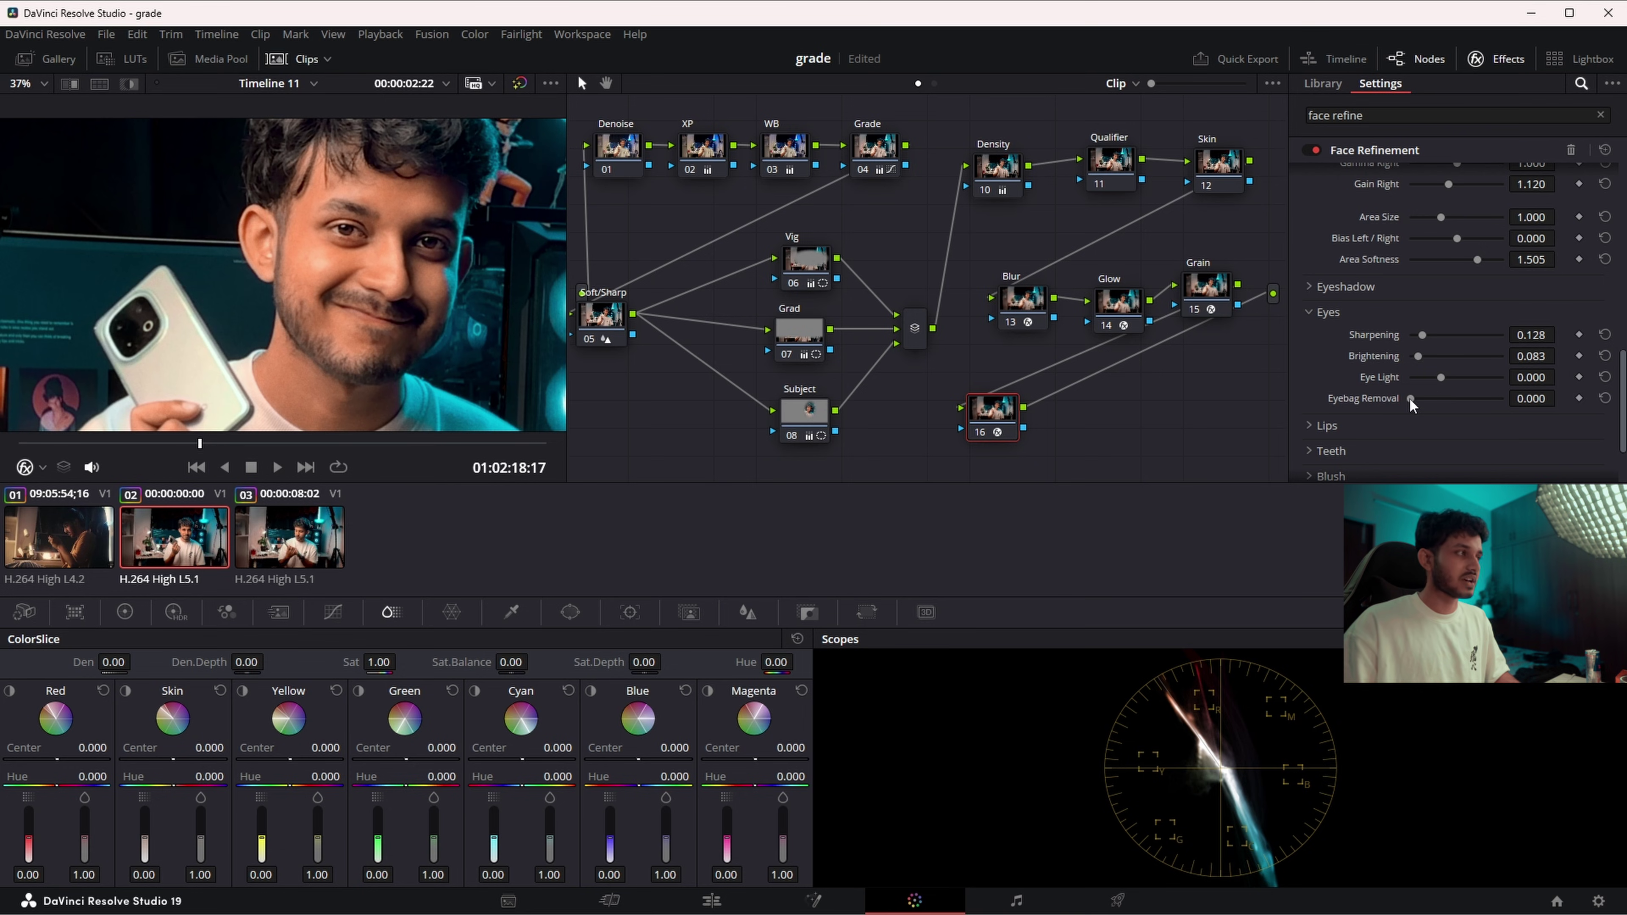
mouse_move(1412, 400)
left_mouse_down()
mouse_move(1544, 400)
mouse_move(1386, 399)
left_mouse_up()
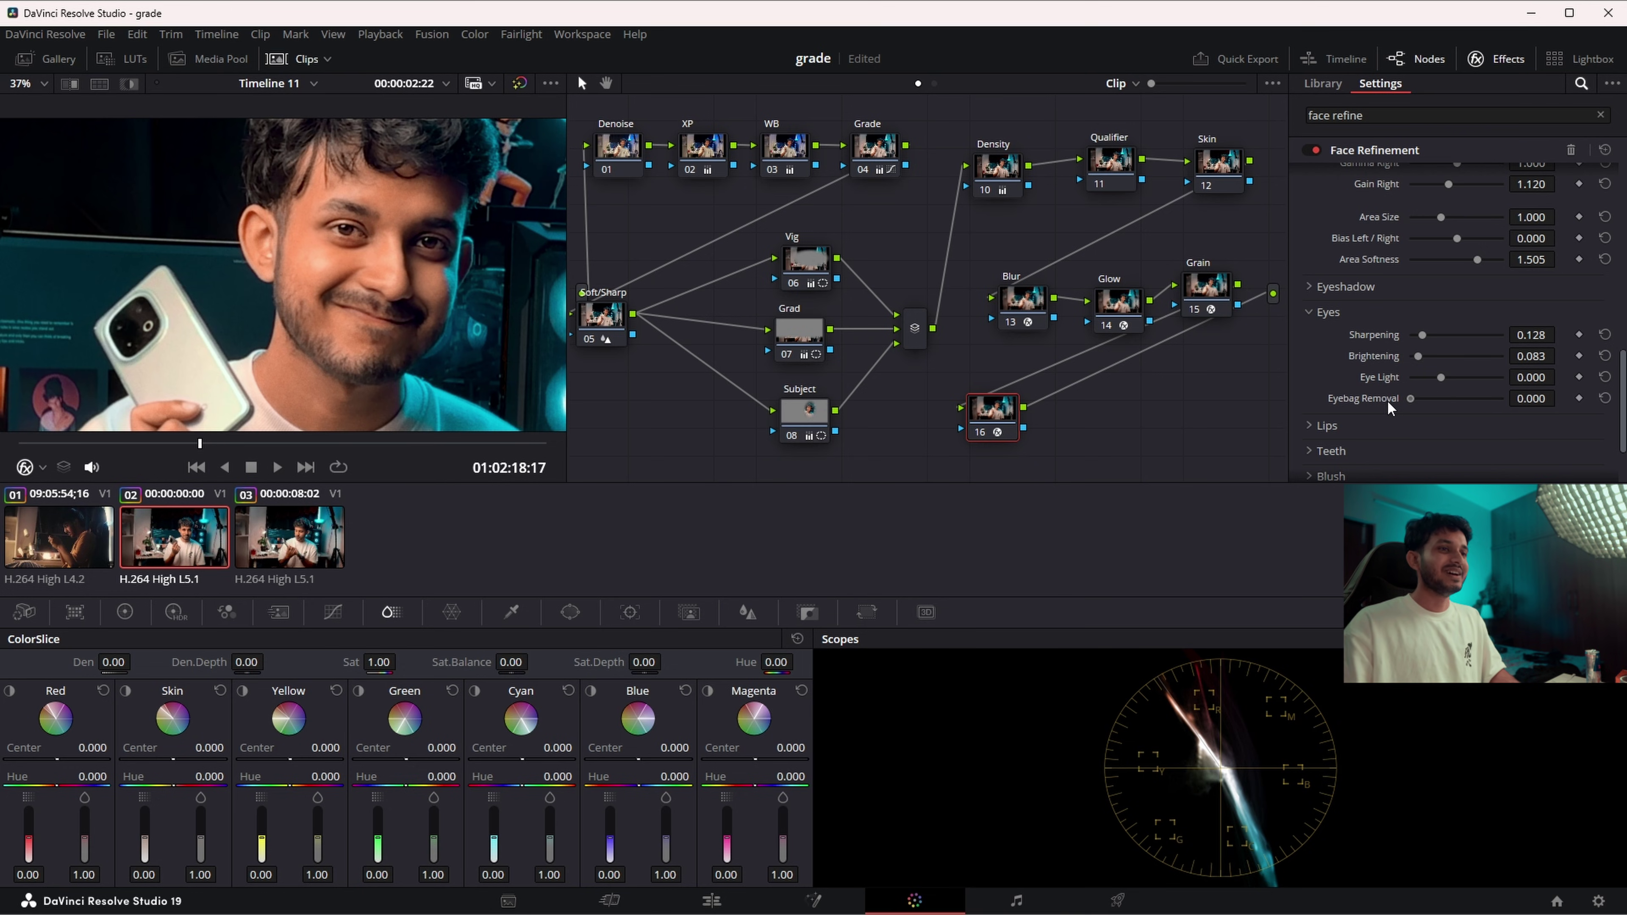
scroll(1341, 372, "down", 2)
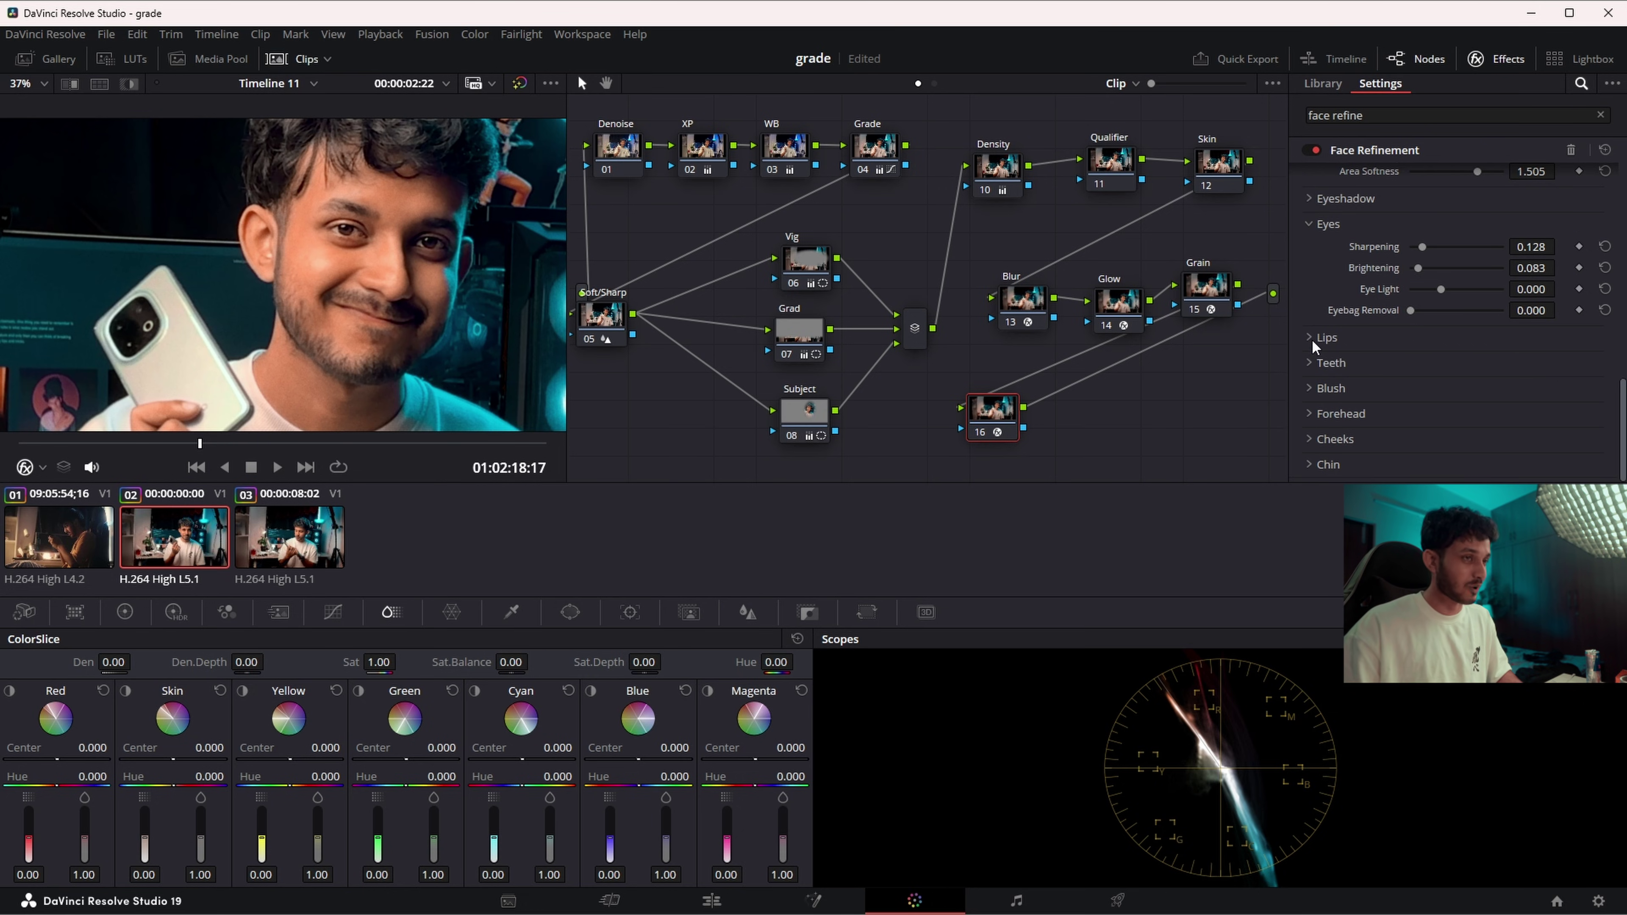
left_click(1502, 61)
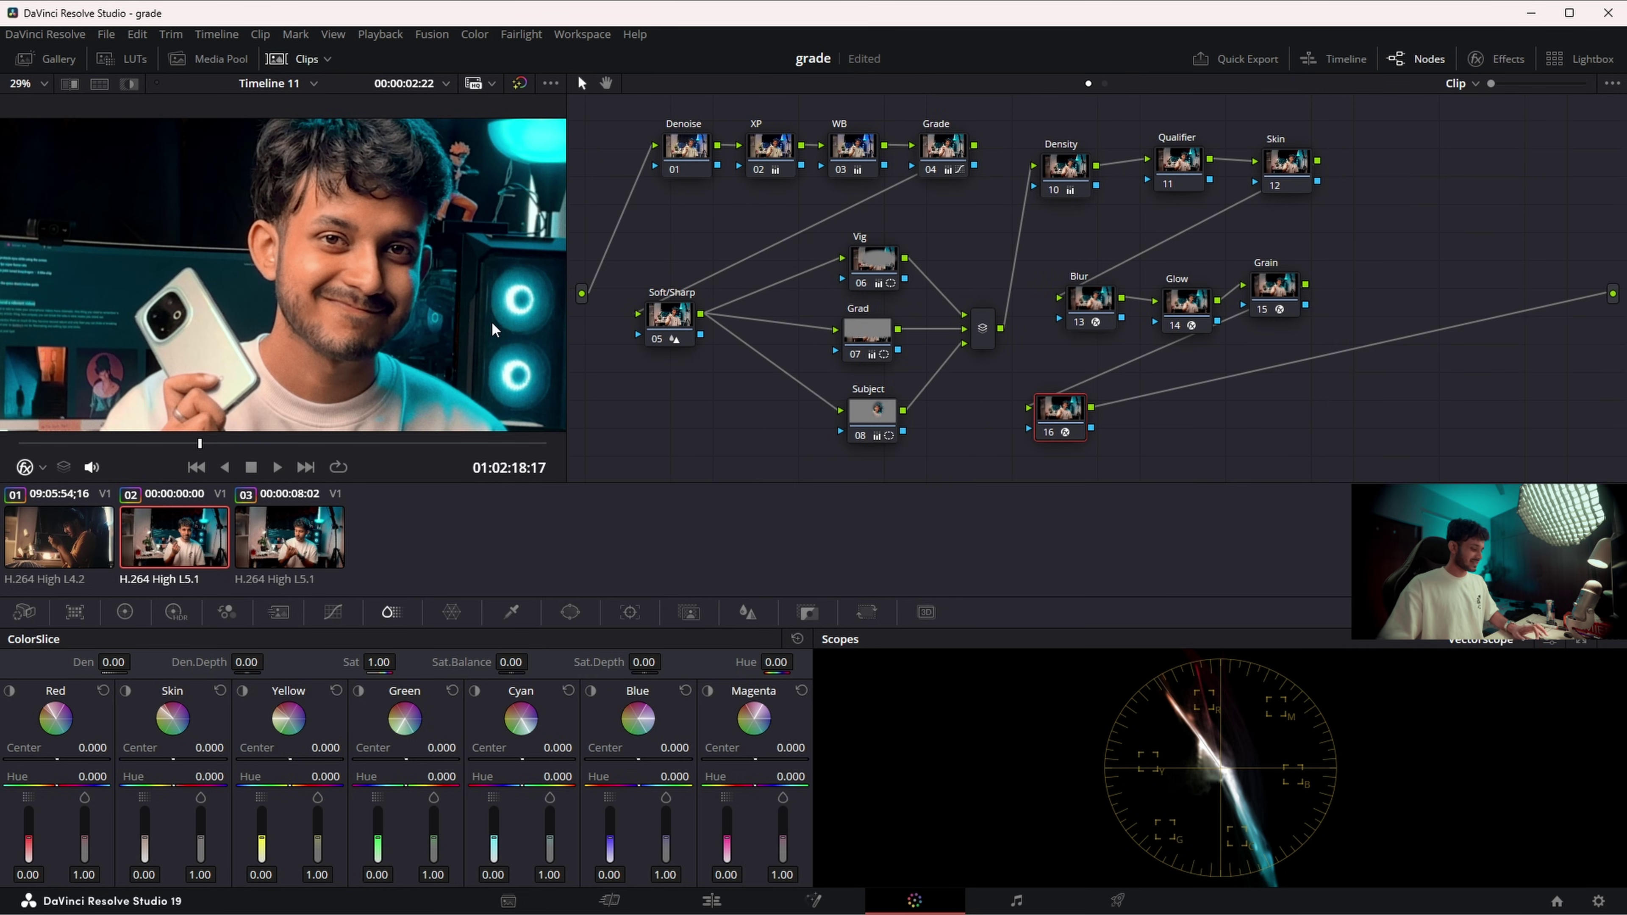